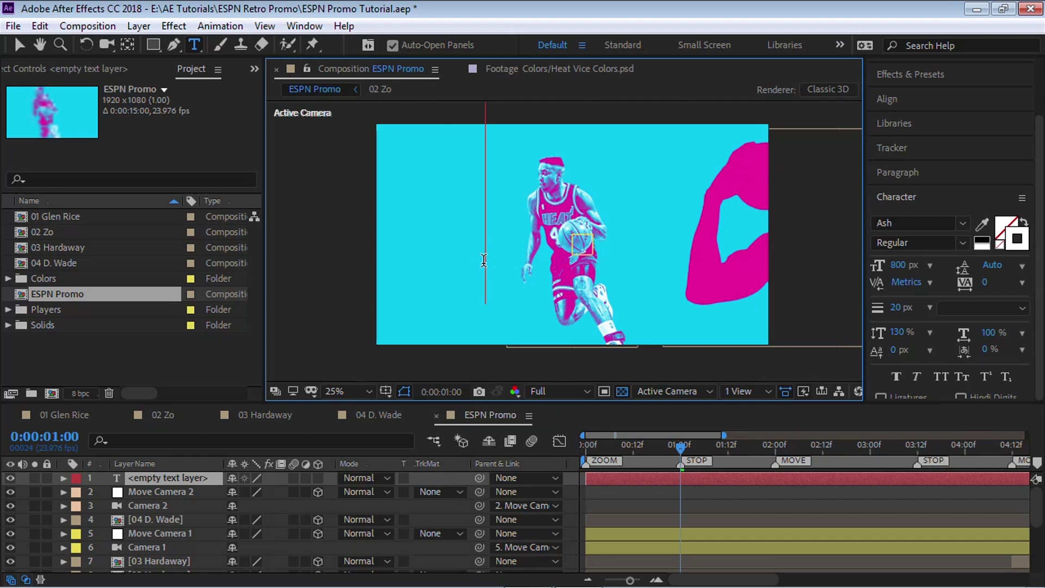
Finish the outlined number 41 text and move it over the player cutout in the frame.
left_click(19, 44)
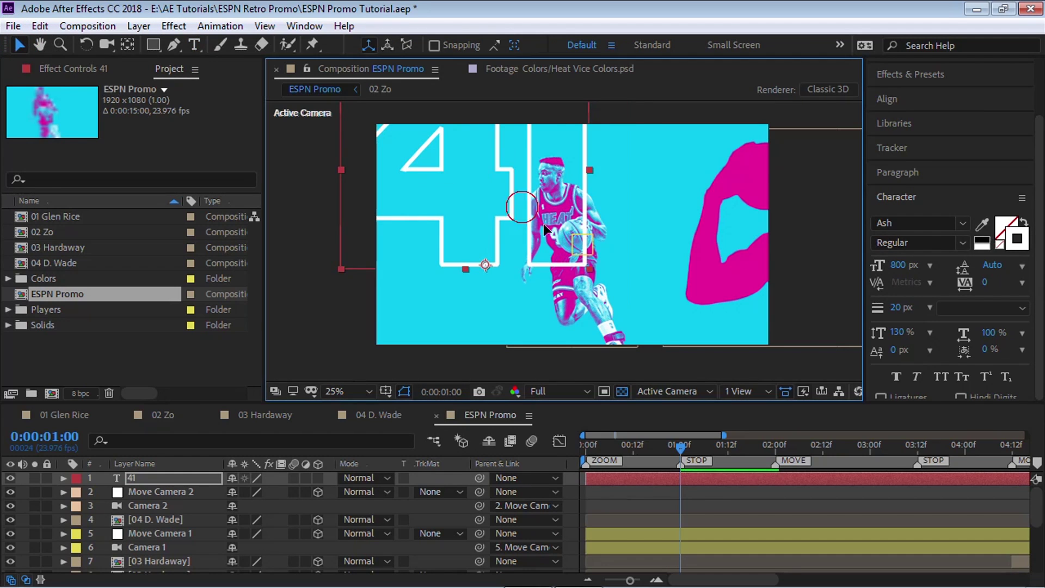
left_click_drag(525, 215, 593, 264)
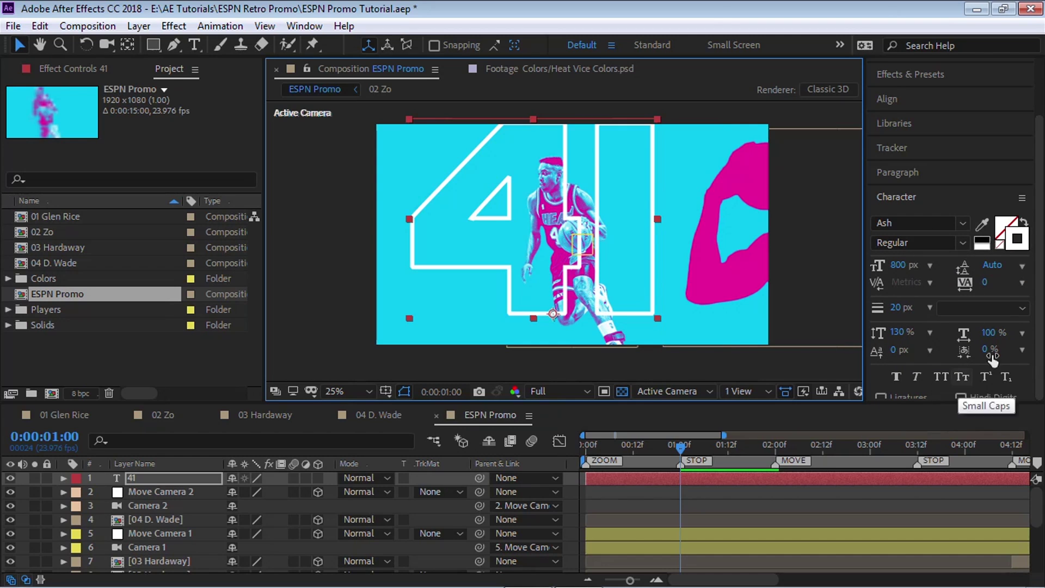
Duplicate the 41 text layer twice, then hide the topmost copy and the original.
left_click(131, 476)
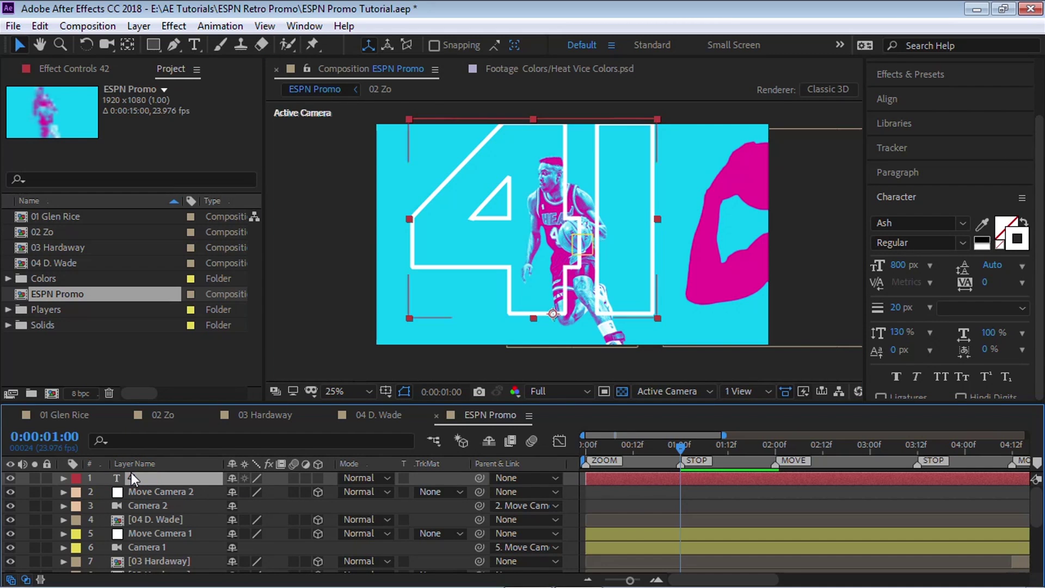
key("ctrl+d")
key("ctrl+d")
left_click(10, 477)
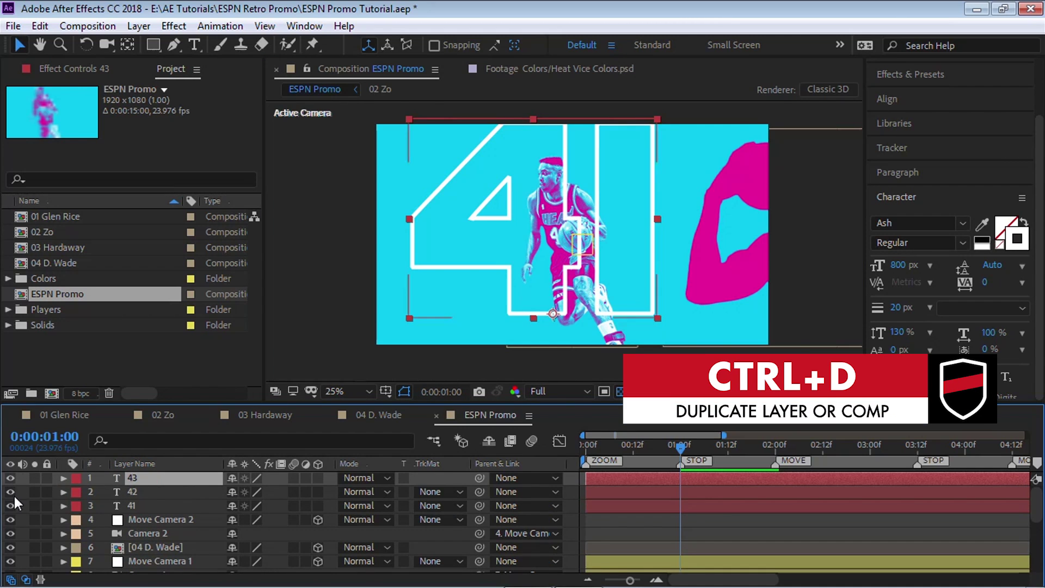
left_click(11, 505)
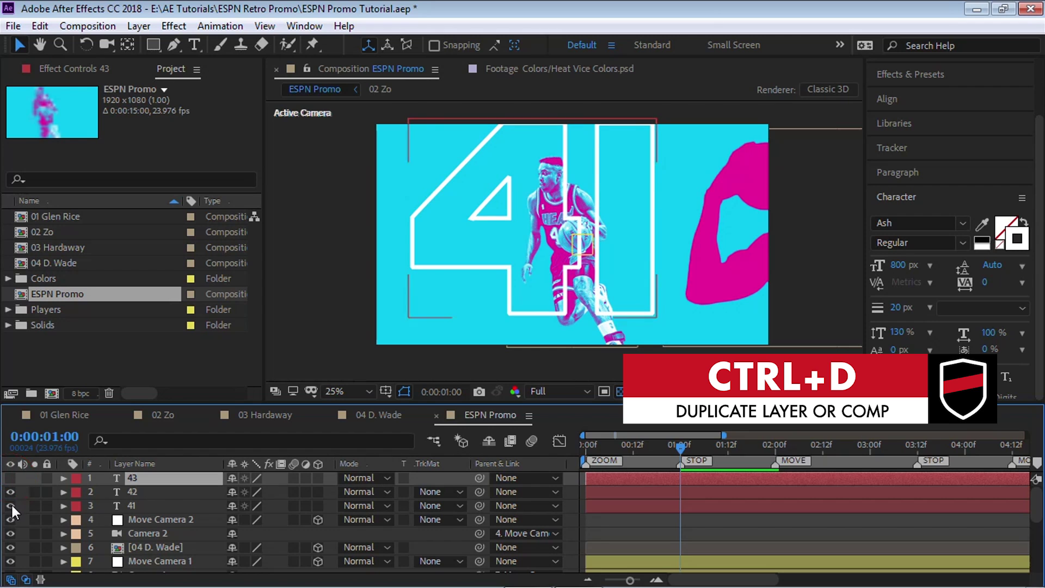
Change the text of the middle number copy, layer 2, to 10 and hide that layer.
left_click(135, 492)
left_click(194, 45)
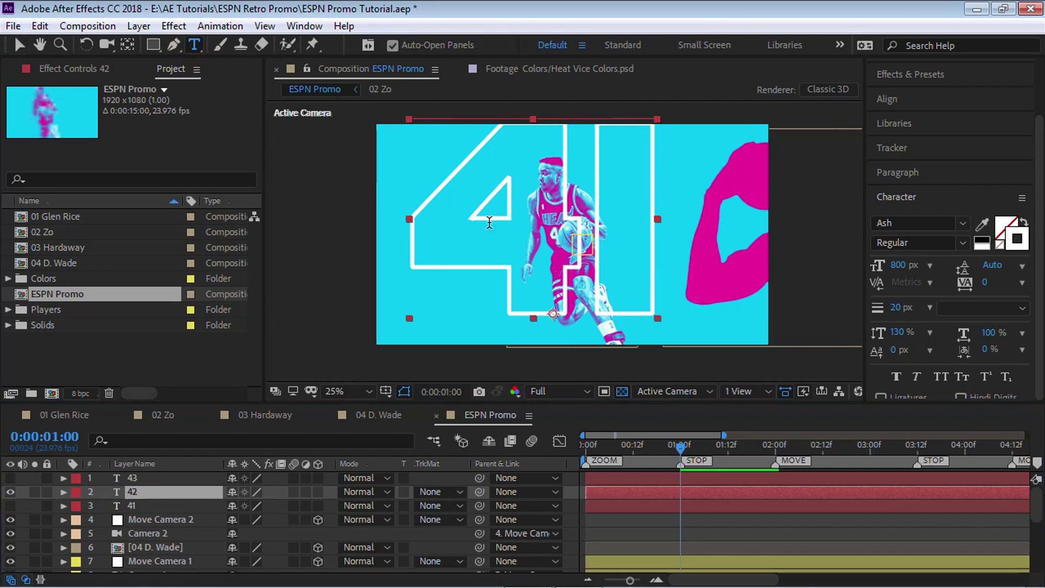
type("10")
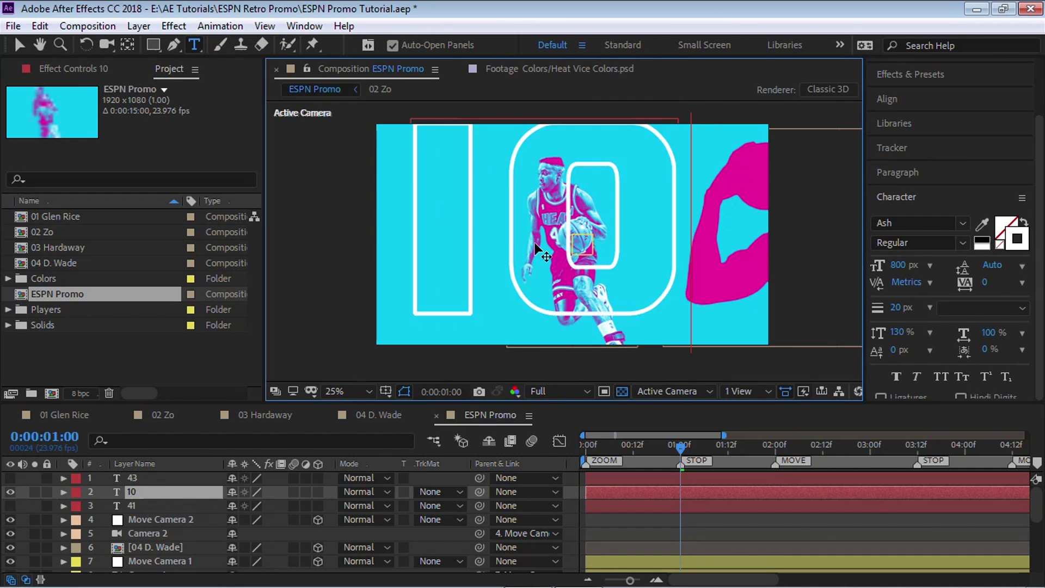
left_click(11, 492)
Show the topmost number copy, replace its text with 3, and hide it again.
left_click(9, 479)
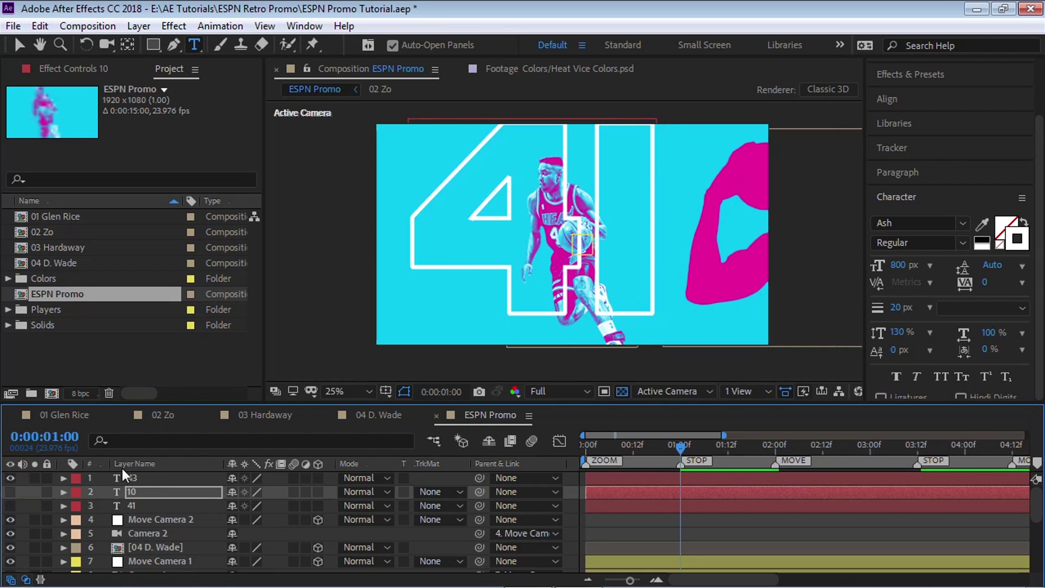
left_click(133, 475)
left_click(199, 45)
left_click(506, 258)
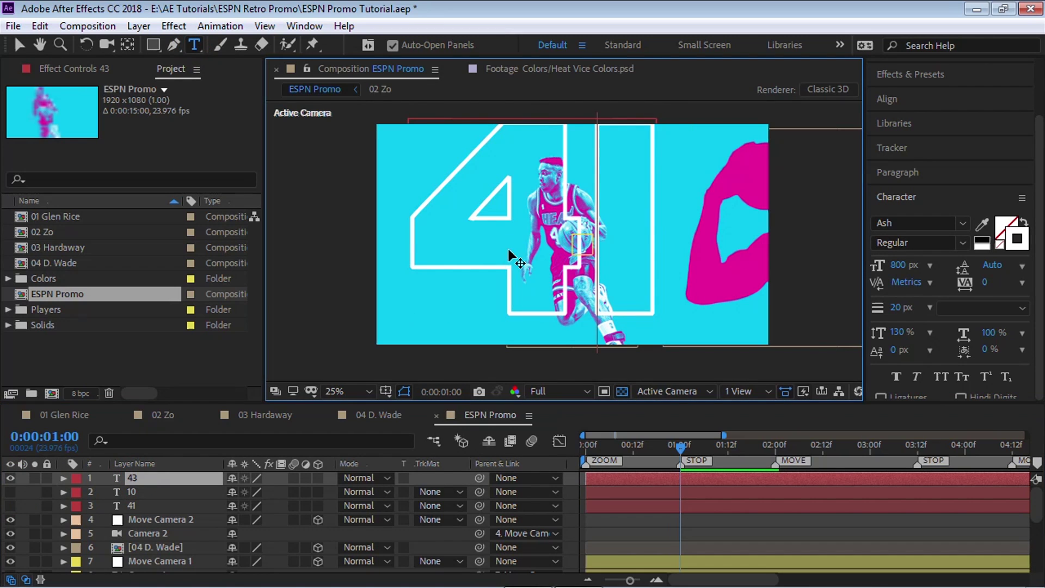
key("ctrl+a")
type("3")
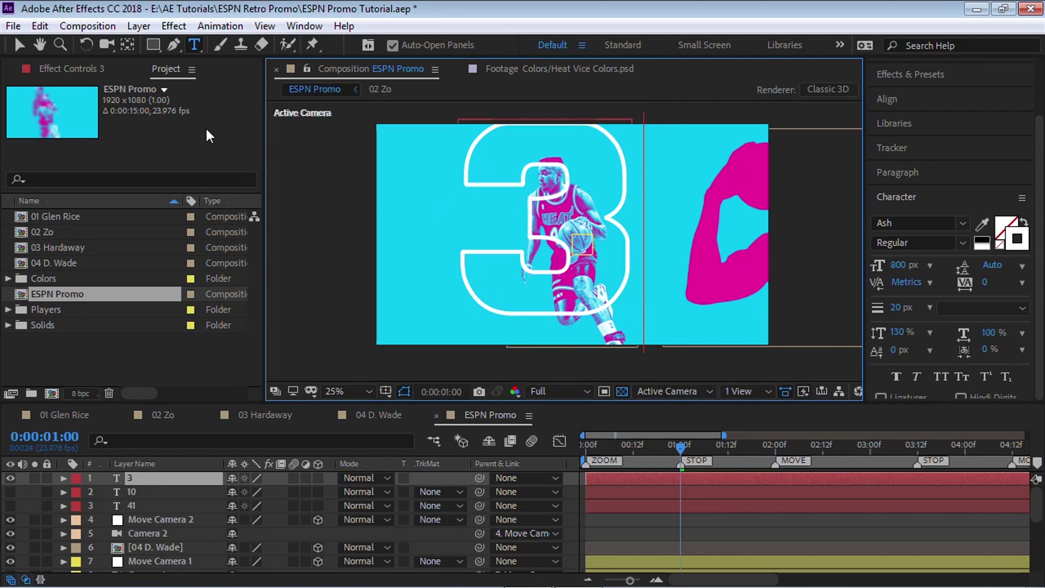
left_click(20, 46)
left_click(10, 478)
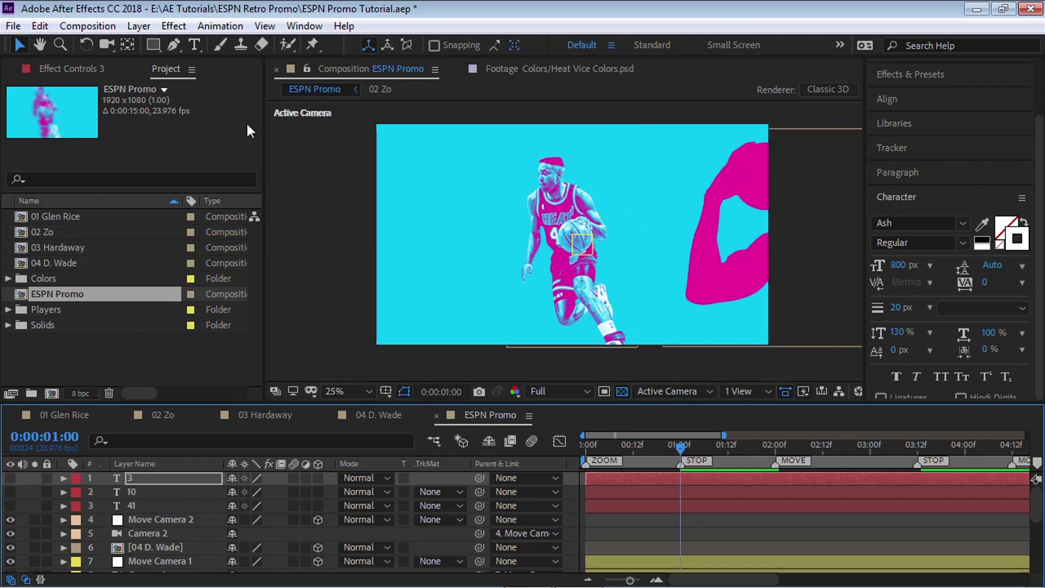
Add a new text layer reading "Glen Rice" over the player and set its font size to 200 px.
left_click(199, 43)
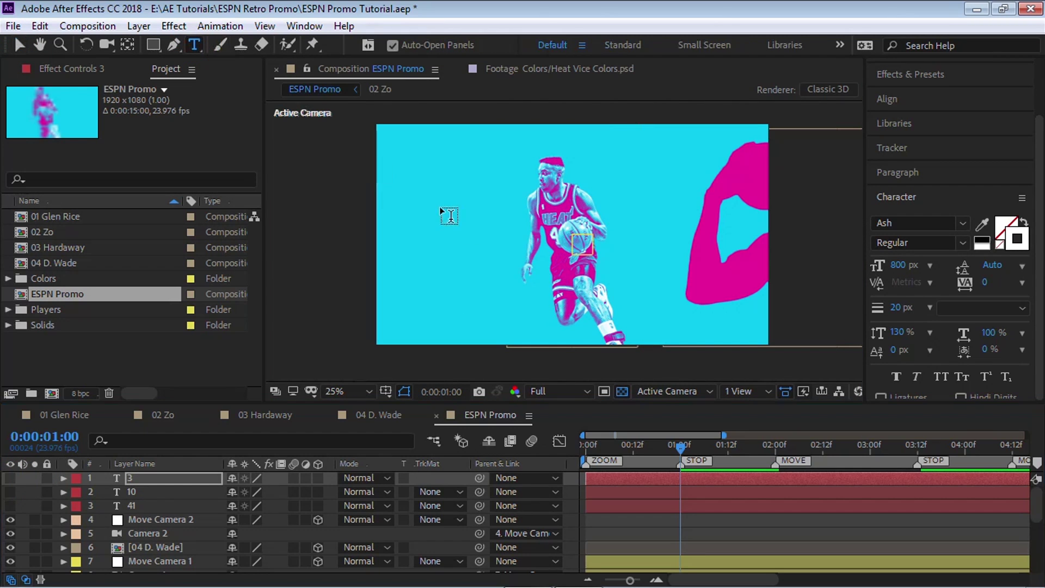
left_click(495, 250)
type("Glen Rice")
key("ctrl+a")
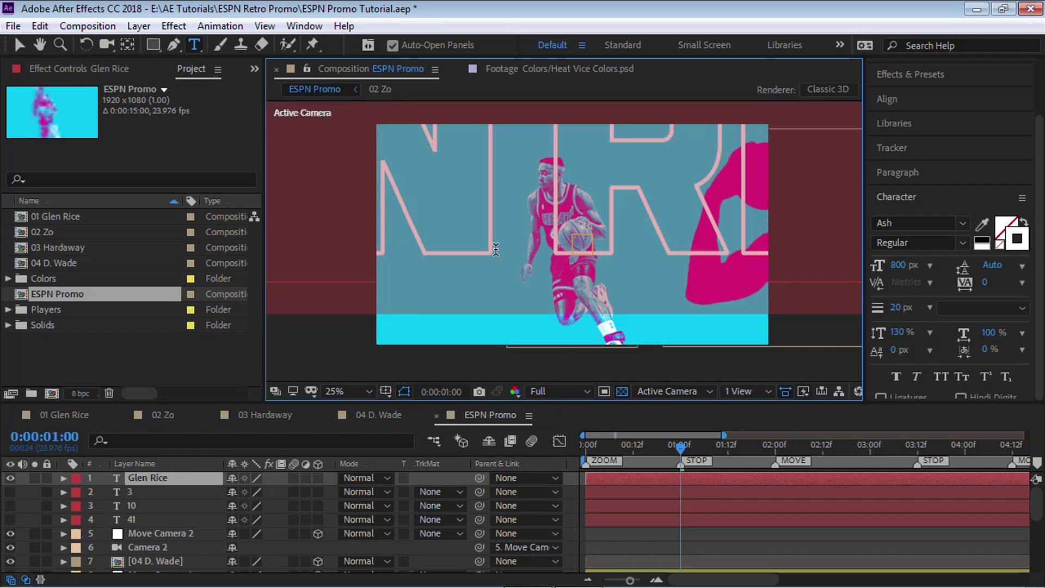
left_click(902, 267)
type("200")
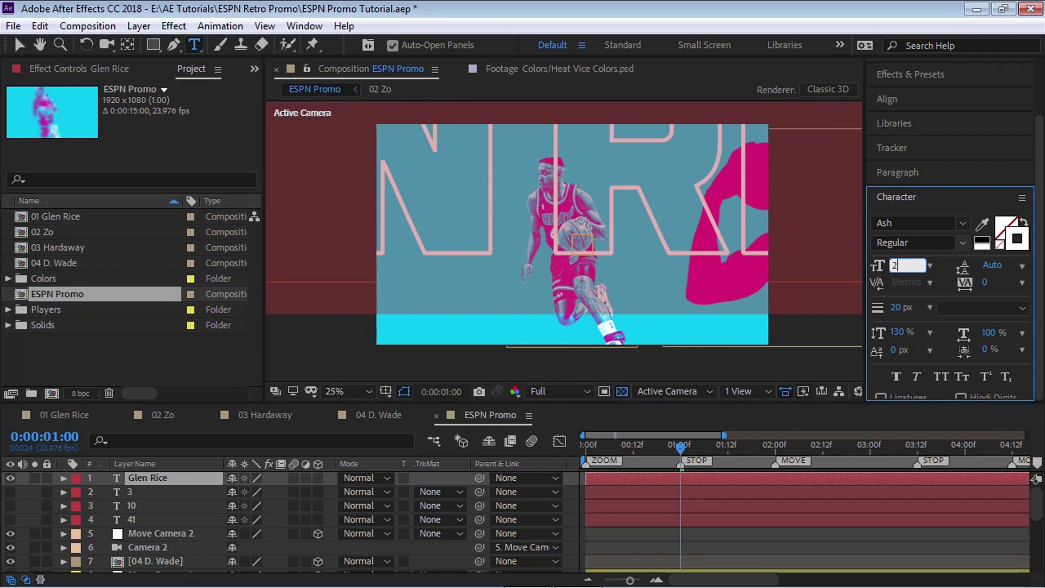
key("Return")
Set the font of the Glen Rice text to Elevate PERSONAL USE ONLY.
left_click(903, 222)
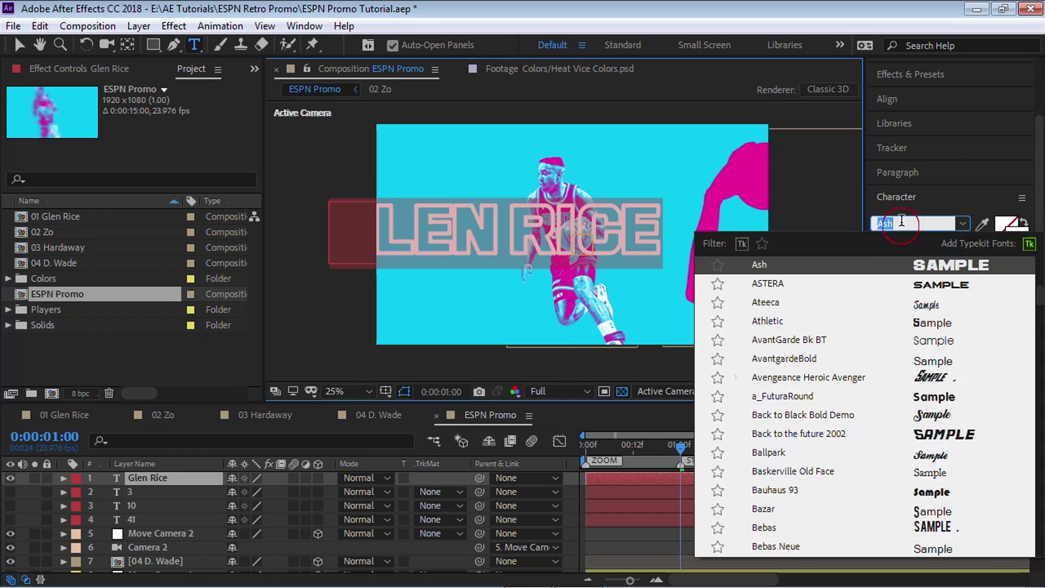
type("ele")
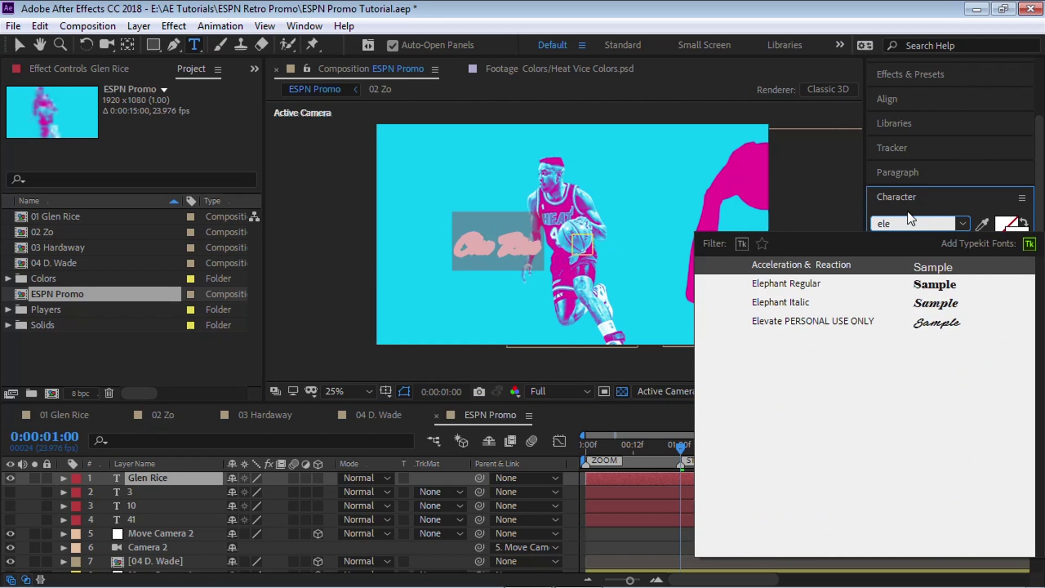
type("vayt")
key("BackSpace")
key("BackSpace")
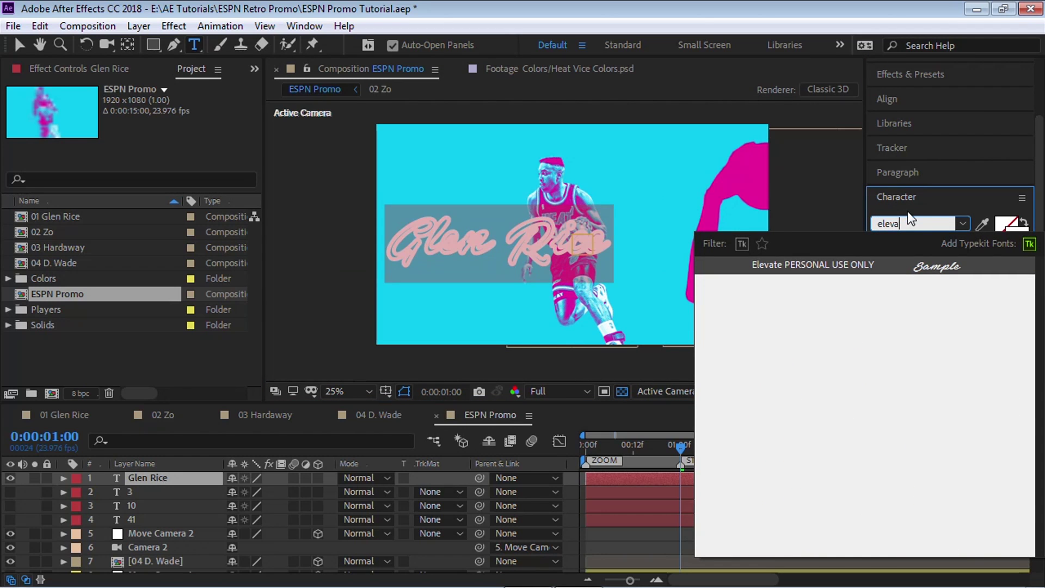
left_click(865, 260)
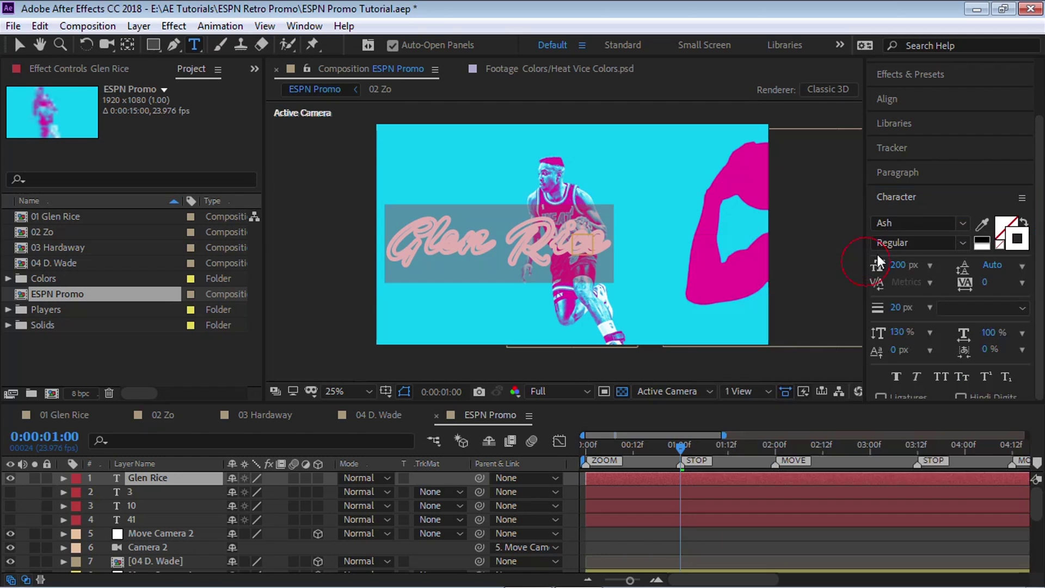
Give the Glen Rice text a black fill with no stroke and set its vertical scale to 100%.
left_click(1025, 227)
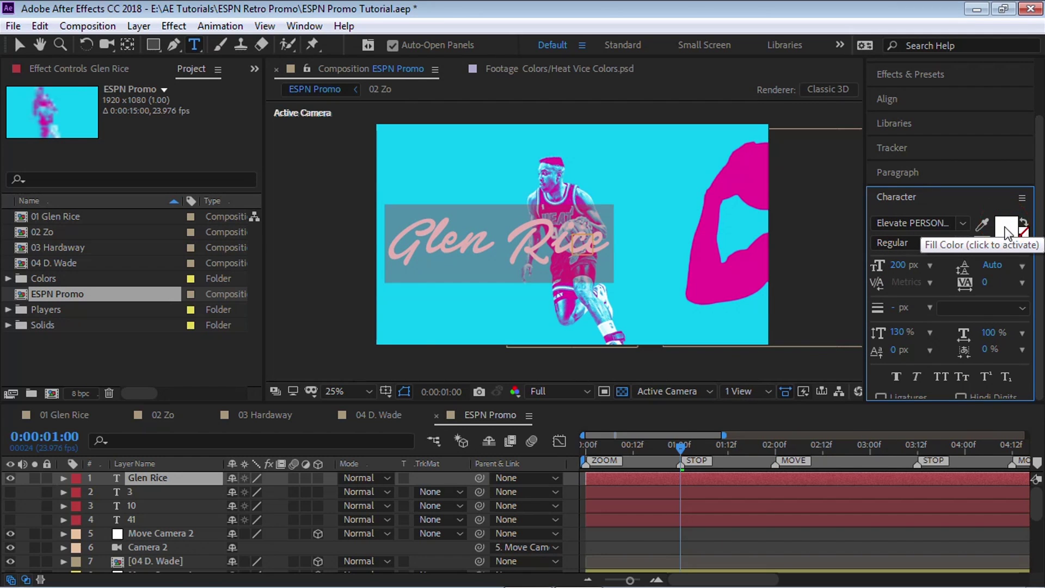
left_click(986, 230)
left_click_drag(595, 361, 457, 553)
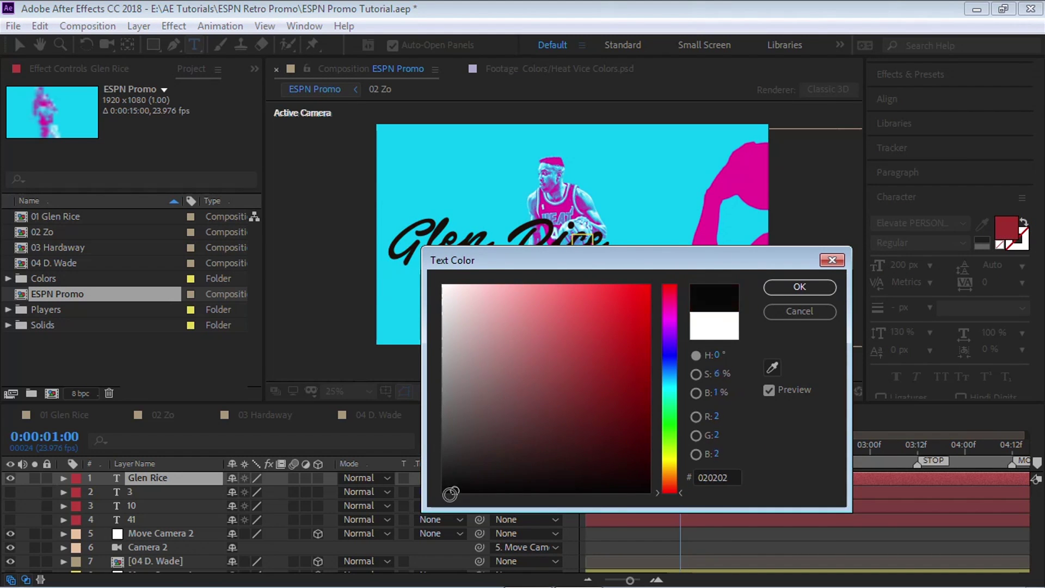
left_click(770, 289)
left_click(899, 333)
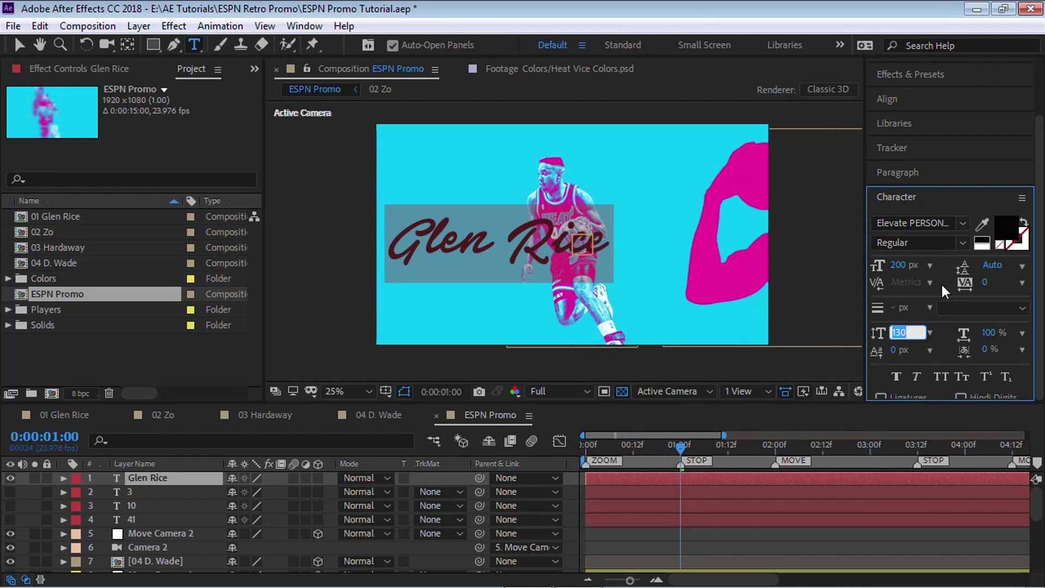
type("100")
key("Return")
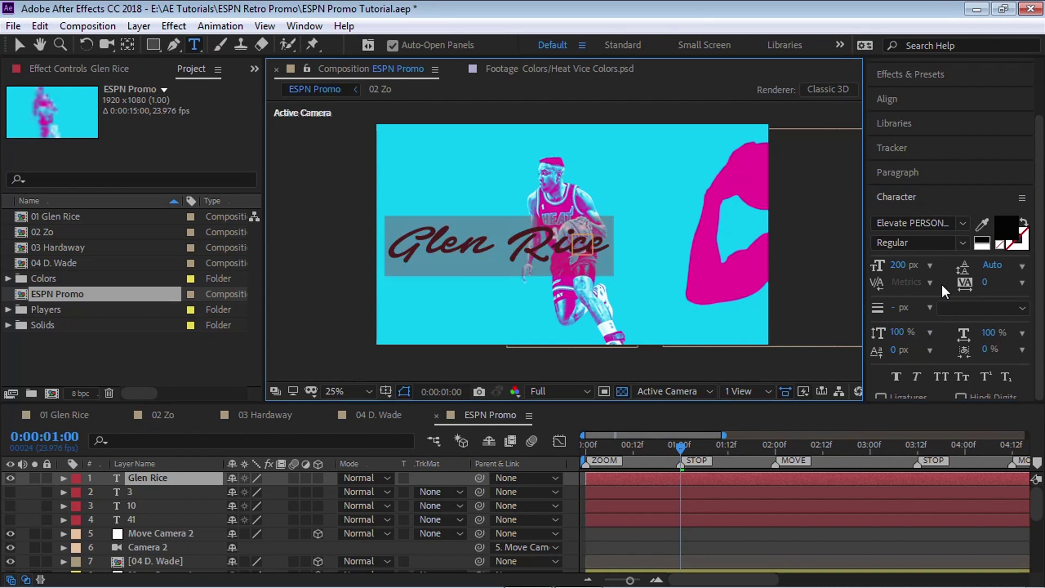
Move the Glen Rice text so it is centered across the player.
left_click(20, 45)
left_click_drag(544, 240, 593, 233)
left_click_drag(536, 258, 537, 259)
Duplicate the Glen Rice text layer, hide the original, and change the copy's text to "Dwayne Wade".
left_click(165, 478)
key("ctrl+d")
left_click(11, 491)
left_click(195, 45)
left_click(513, 234)
key("ctrl+a")
type("Dwayne W")
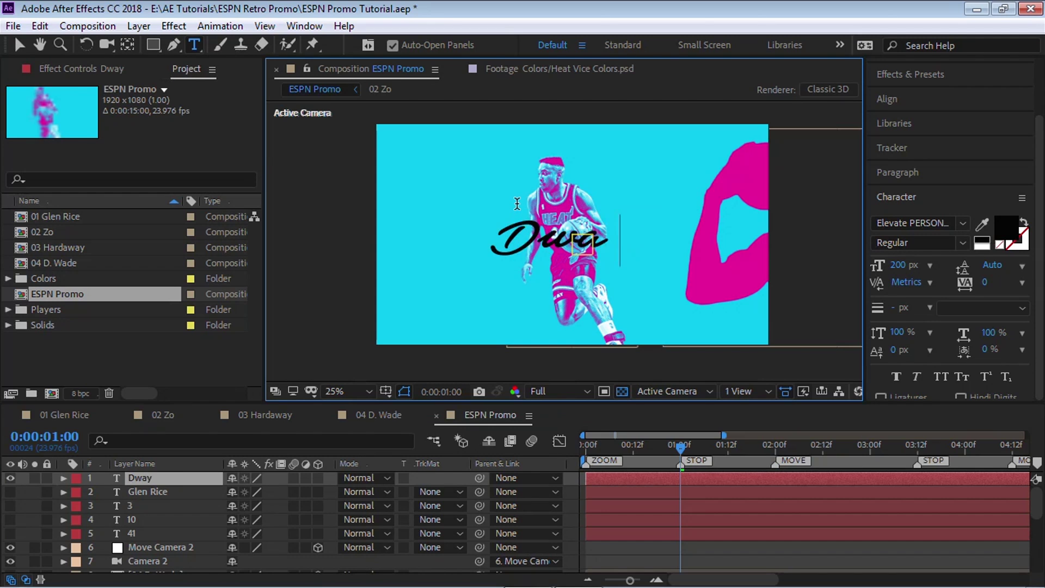
type("ade")
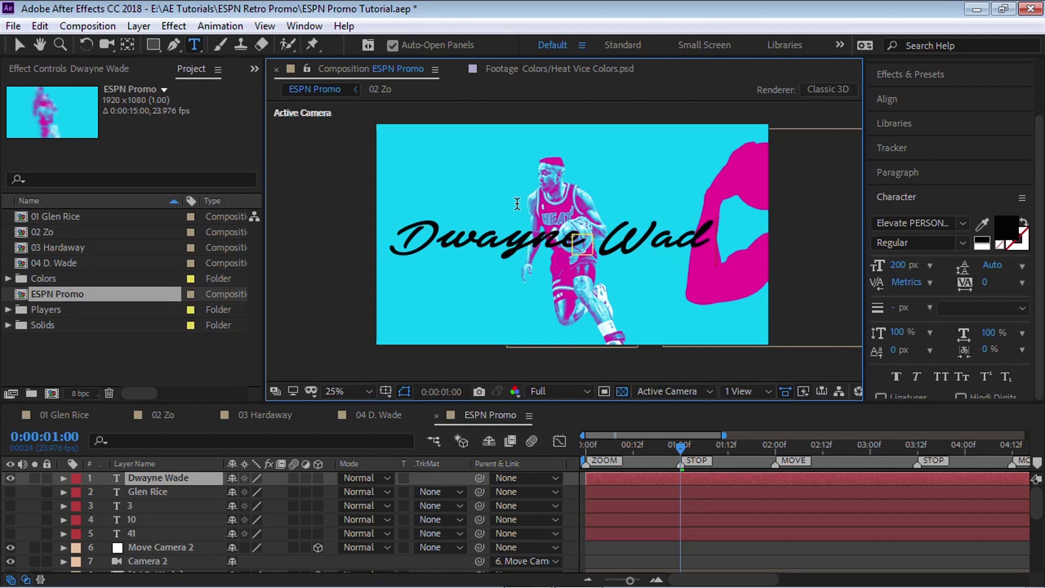
left_click(19, 46)
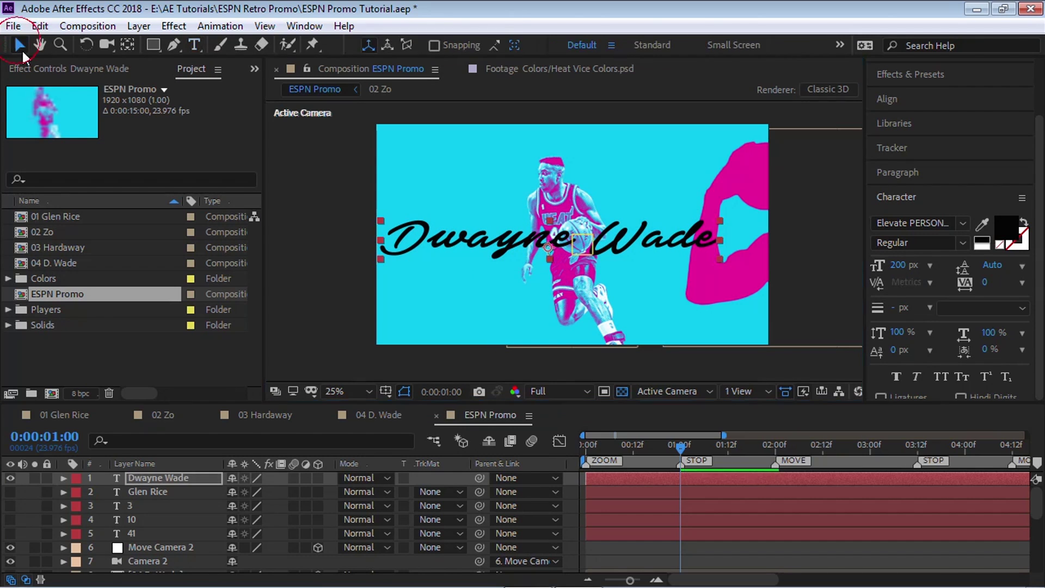
Move the Glen Rice layer directly above the 41 layer and make both layers visible.
left_click(160, 489)
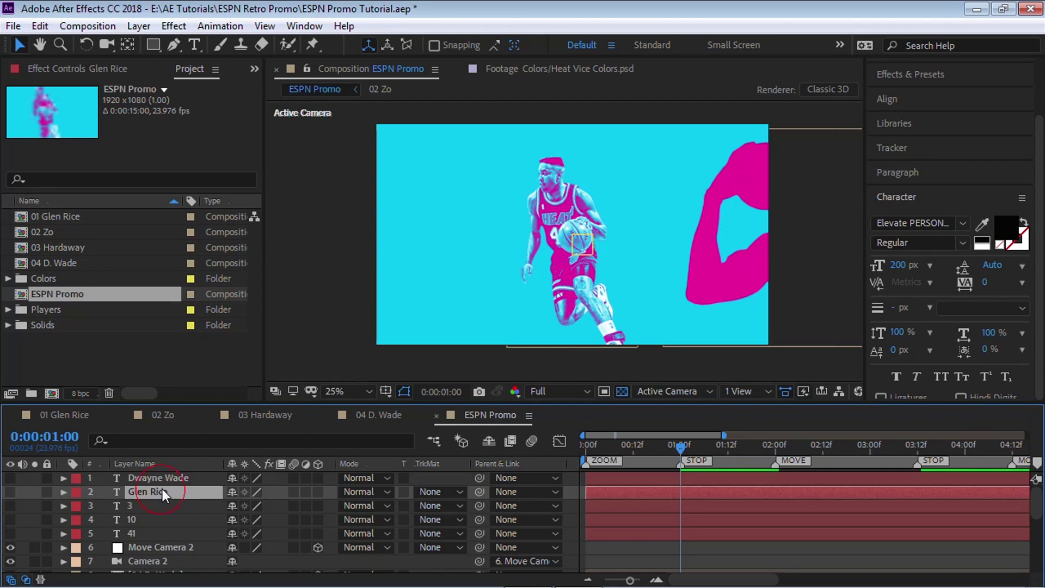
left_click_drag(184, 494, 191, 527)
left_click(136, 532, "shift")
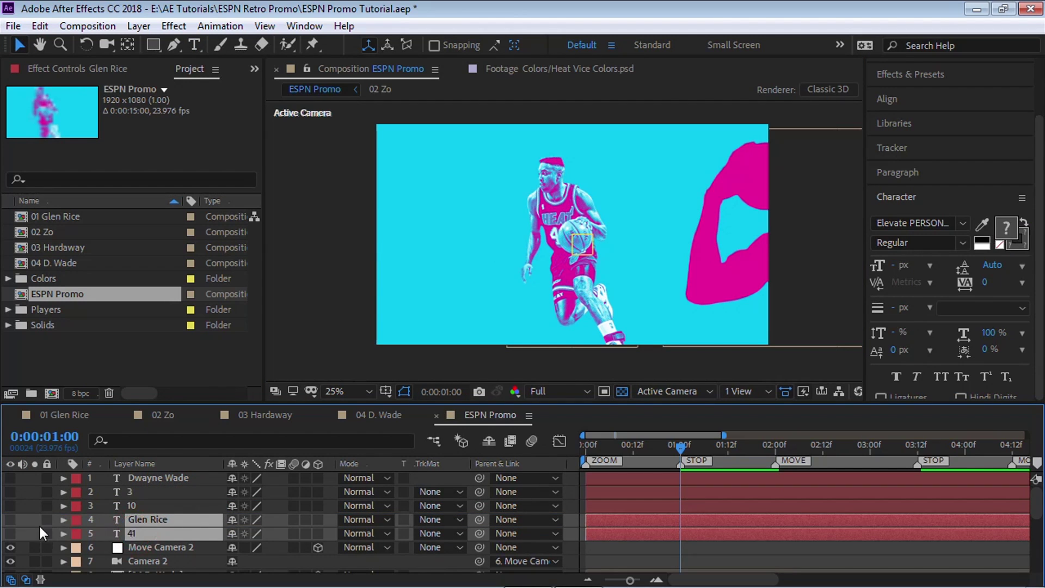
left_click(12, 530)
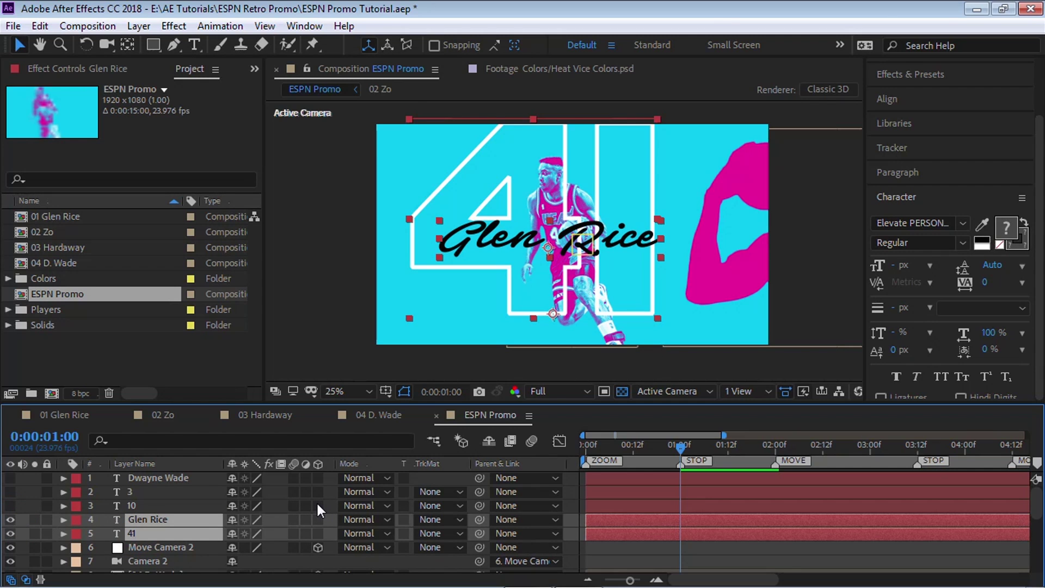
Turn the Glen Rice and 41 layers into 3D layers and inspect them from the side in Custom View 1.
left_click(318, 533)
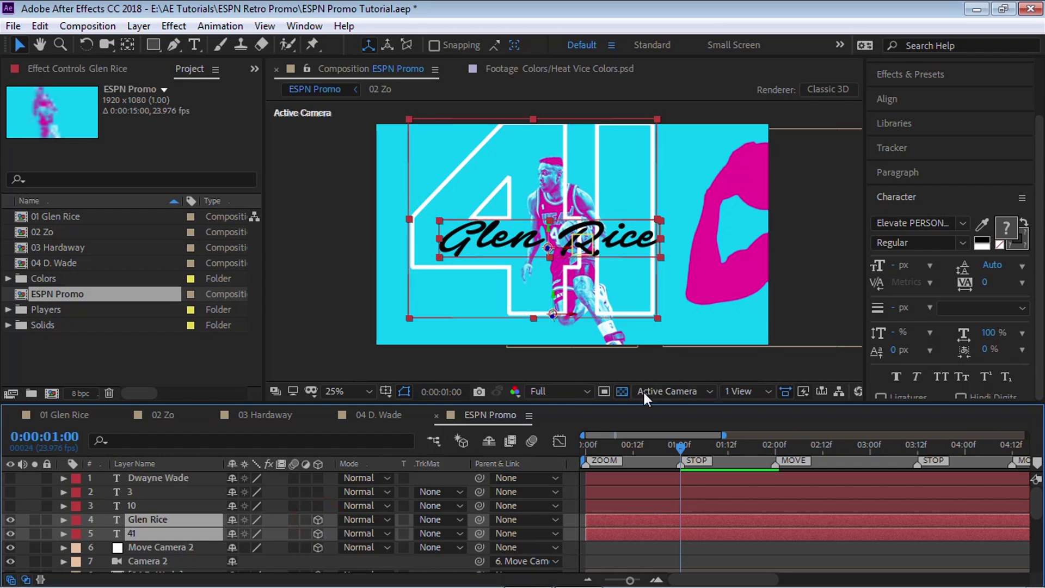
left_click(681, 391)
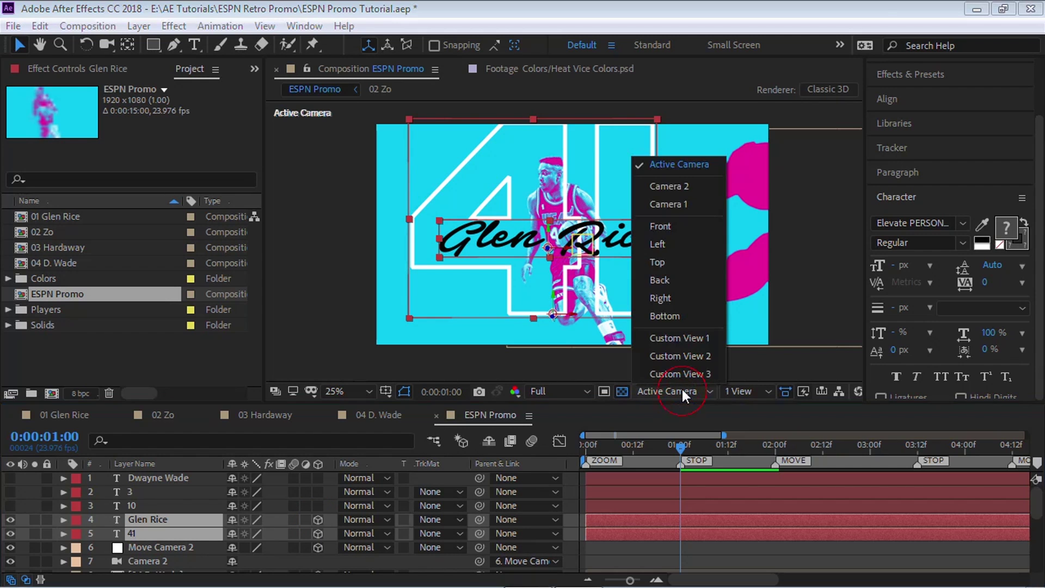
left_click(687, 338)
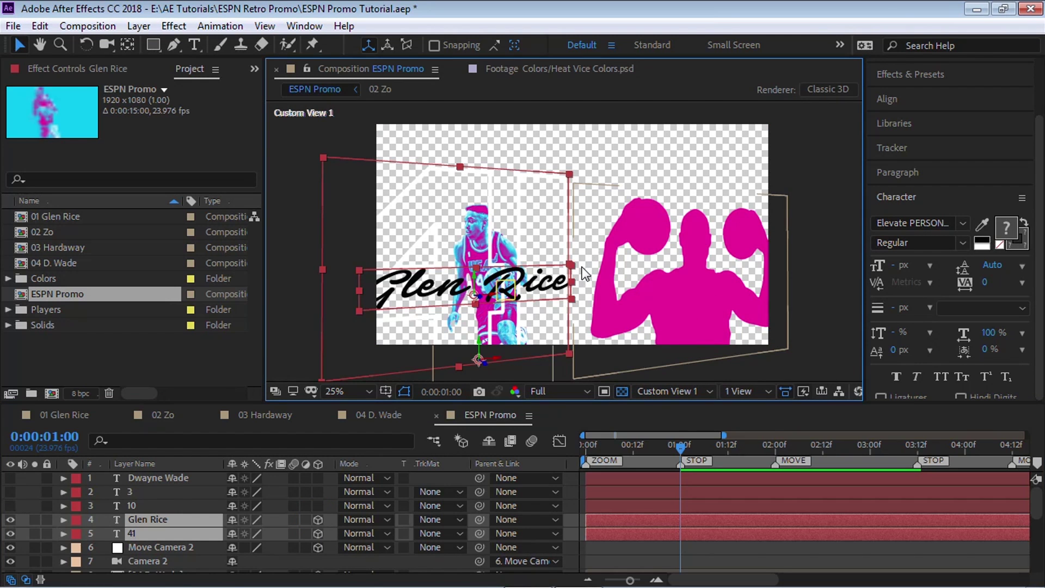
key("c")
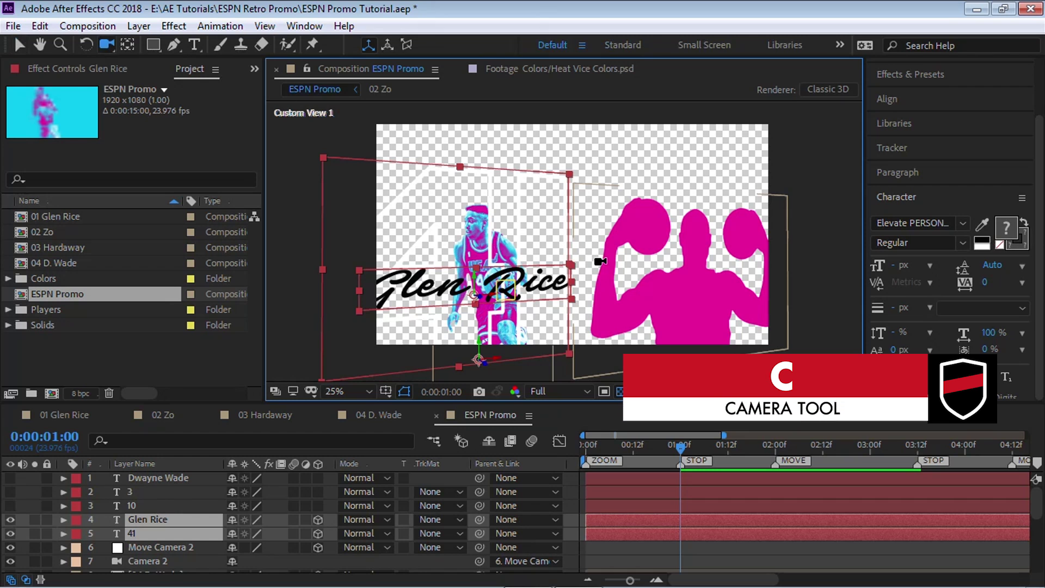
mouse_move(601, 268)
left_mouse_down()
mouse_move(655, 268)
mouse_move(616, 267)
left_mouse_up()
Reveal the position of both text layers and set the Glen Rice layer's Z position to 200.
key("p")
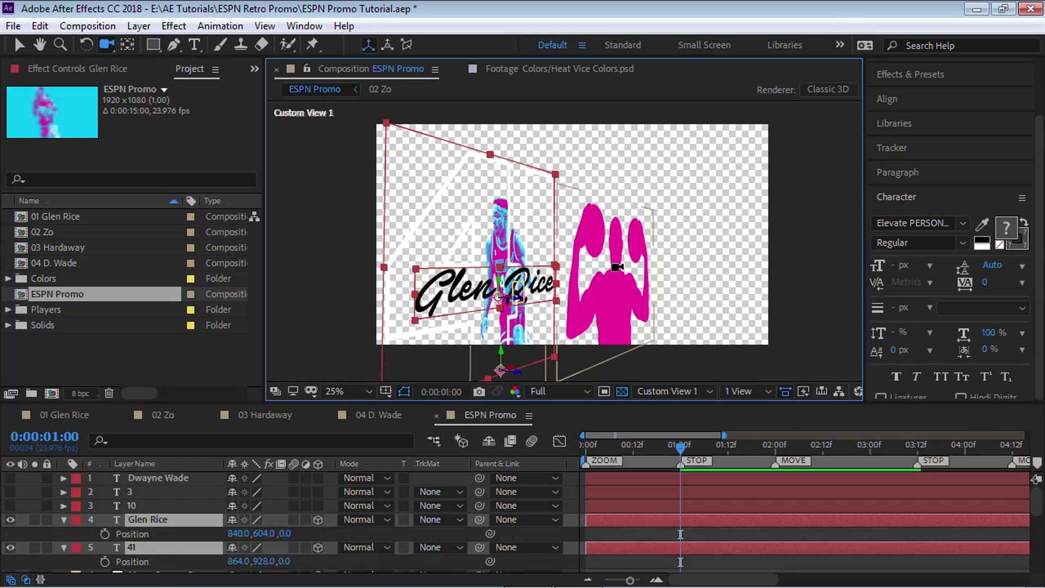
left_click(150, 518)
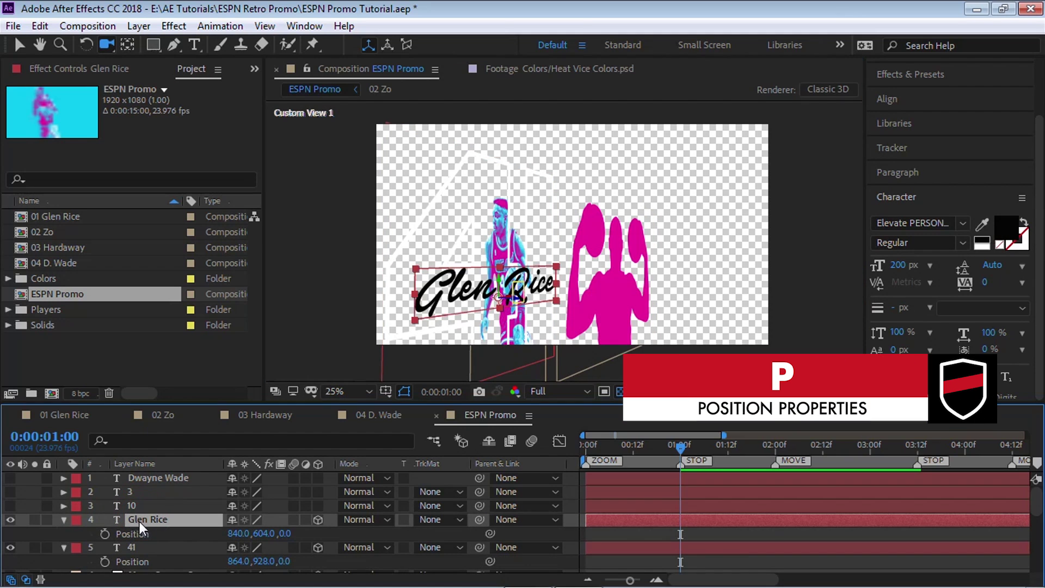
left_click(285, 533)
type("200")
key("Return")
left_click_drag(551, 300, 559, 301)
Set the Z position of the 41 layer to 400.
left_click(142, 548)
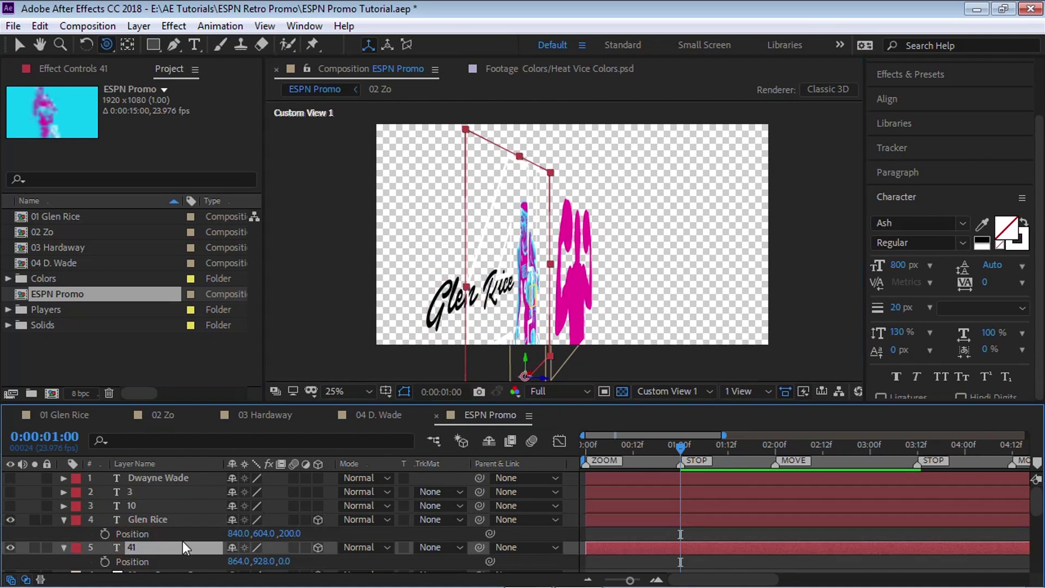
left_click(285, 561)
type("400")
key("Return")
Inspect the text depth with the transparency grid off, return to the Active Camera view, and collapse the Glen Rice and 41 layers.
left_click_drag(547, 309, 646, 306)
left_click(622, 391)
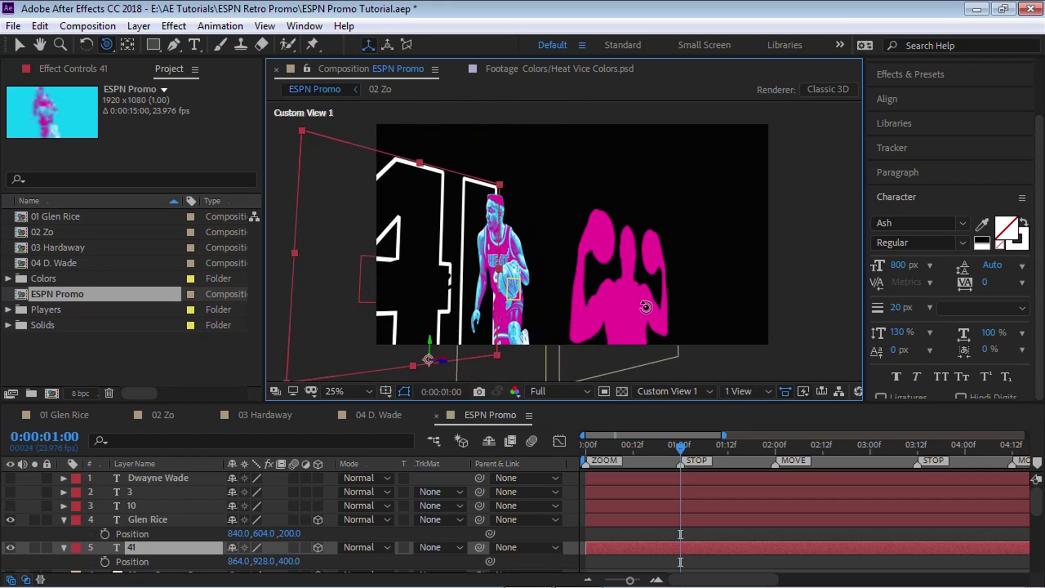
left_click(689, 390)
left_click(691, 166)
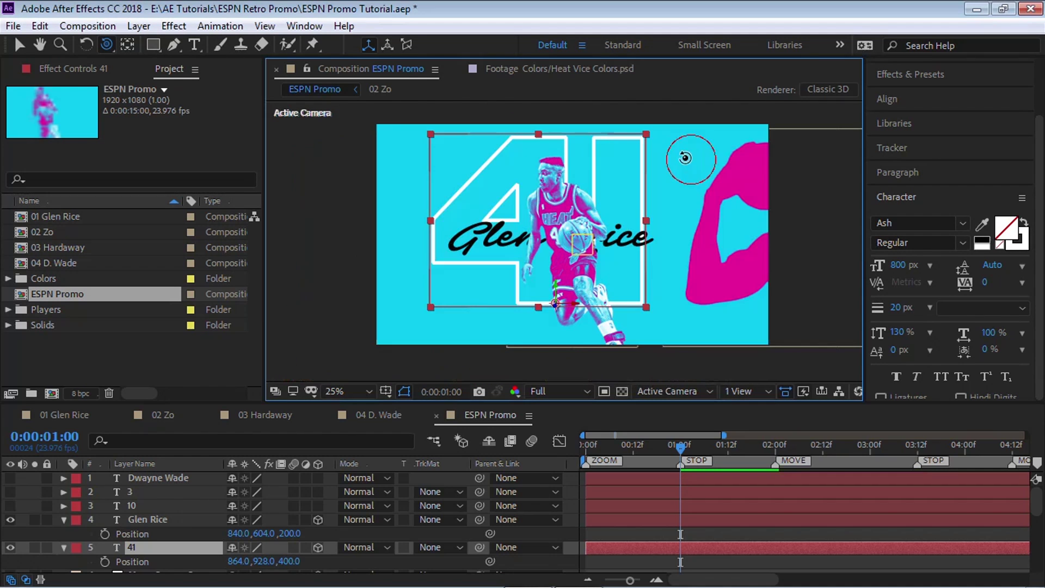
left_click(63, 519)
left_click(63, 534)
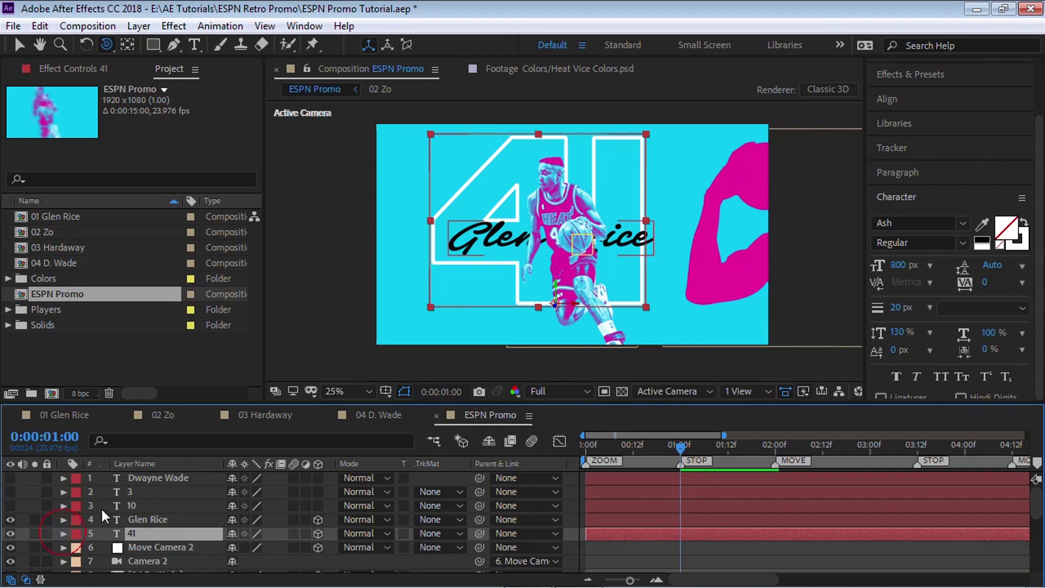
Turn the 3 and 10 text layers into 3D layers and set their Z positions to 400.
left_click(106, 506)
left_click(131, 493, "shift")
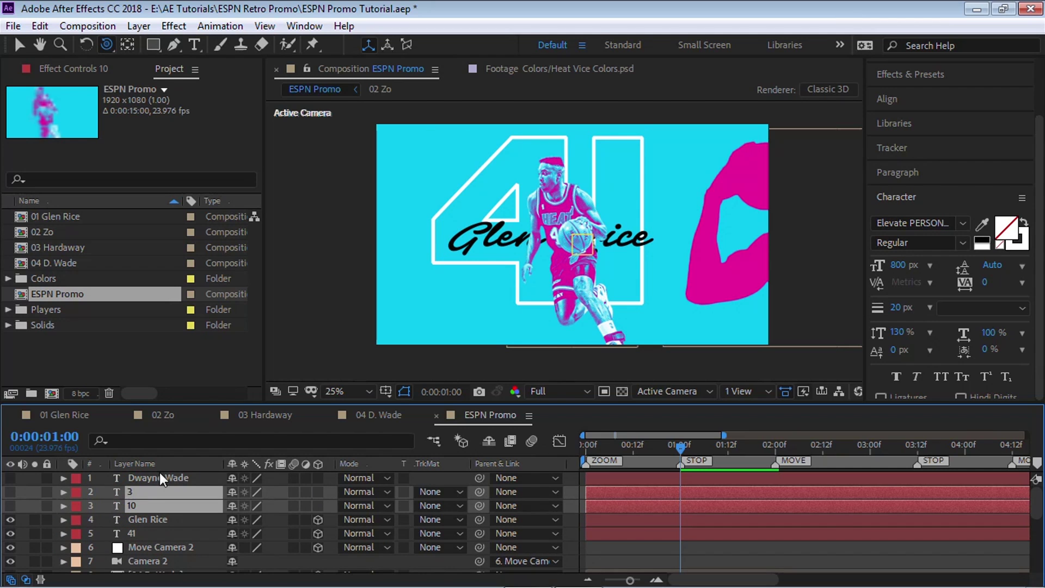
left_click(319, 491)
key("p")
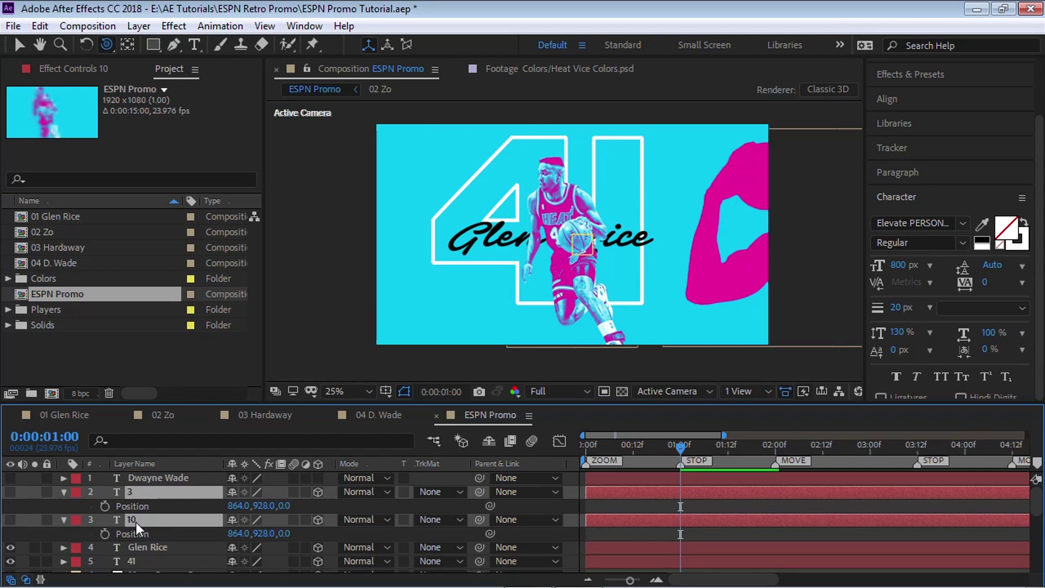
left_click(287, 506)
type("400")
key("Return")
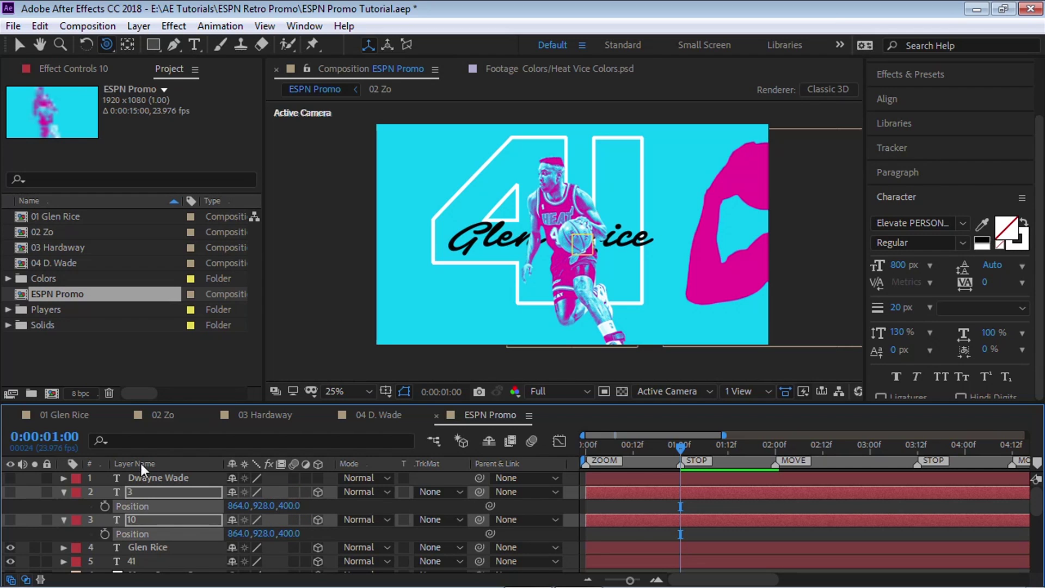
Make the Dwayne Wade text a 3D layer with a Z position of 200, and collapse the top three text layers.
left_click(152, 478)
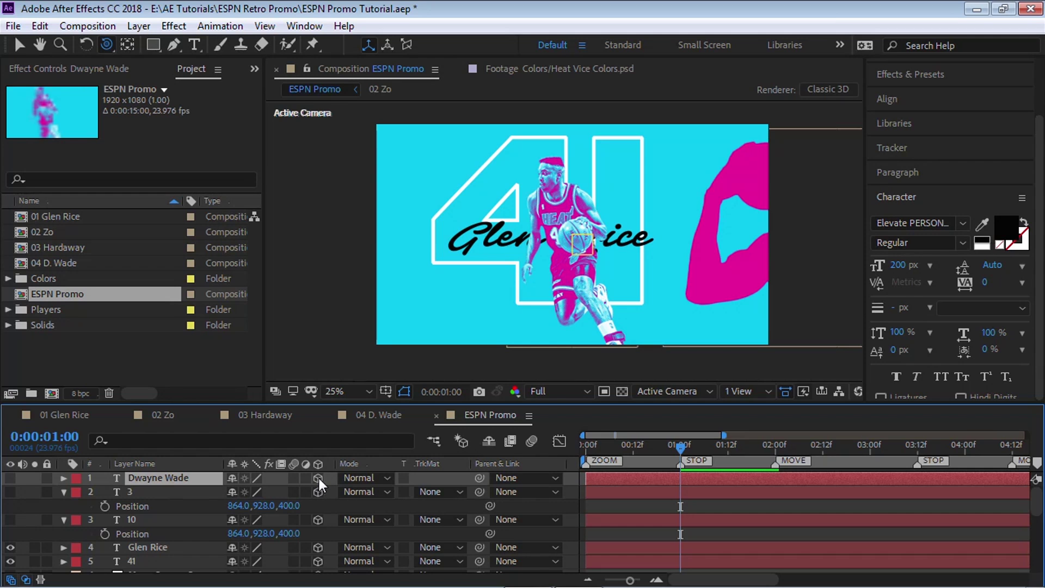
key("p")
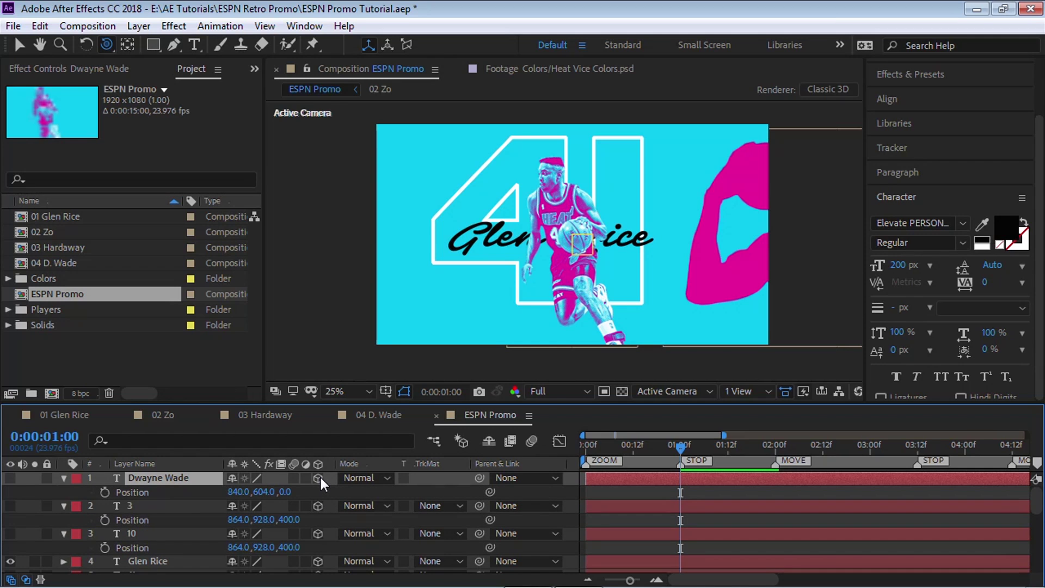
left_click(285, 492)
type("200")
key("Return")
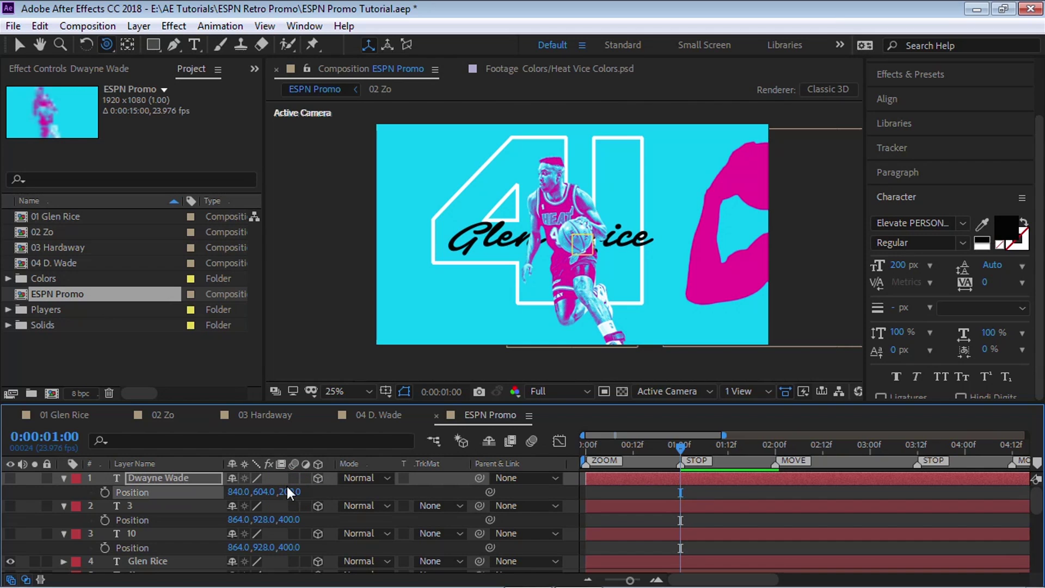
left_click(63, 478)
left_click(64, 492)
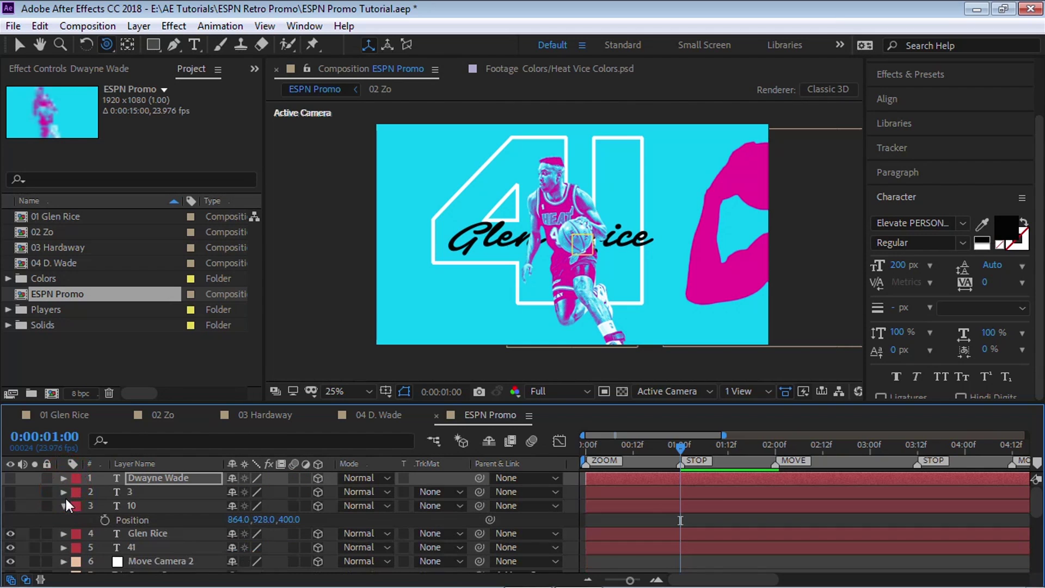
left_click(64, 506)
Preview the composition from the start to check the name and number behind the first player.
left_click_drag(680, 446, 562, 453)
key("space")
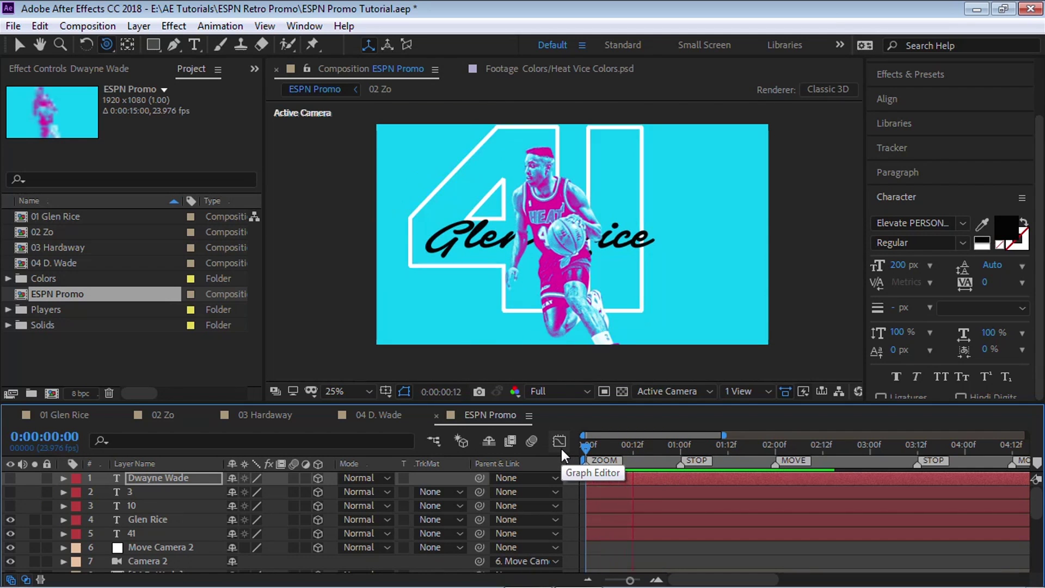
key("space")
Trim the Glen Rice layer's in point to 0:00:01:00 and preview the change from the start.
left_click_drag(624, 448, 677, 449)
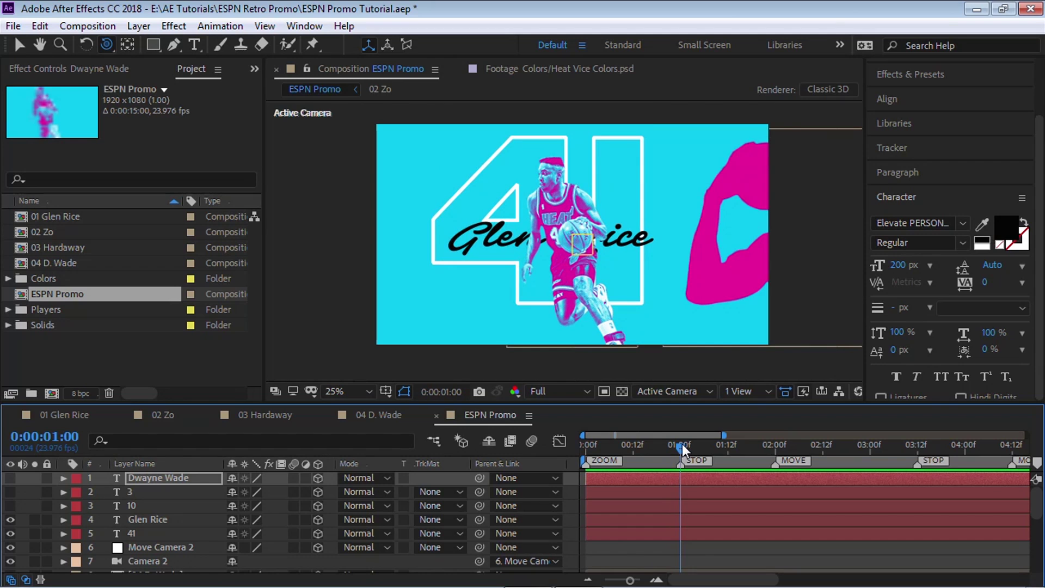
left_click(155, 518)
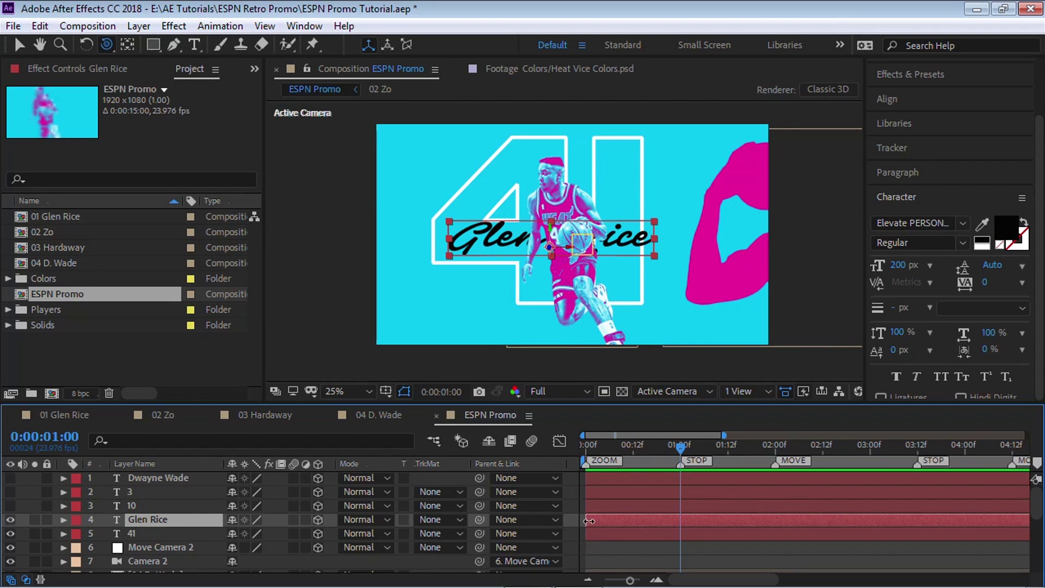
left_click_drag(592, 521, 681, 521)
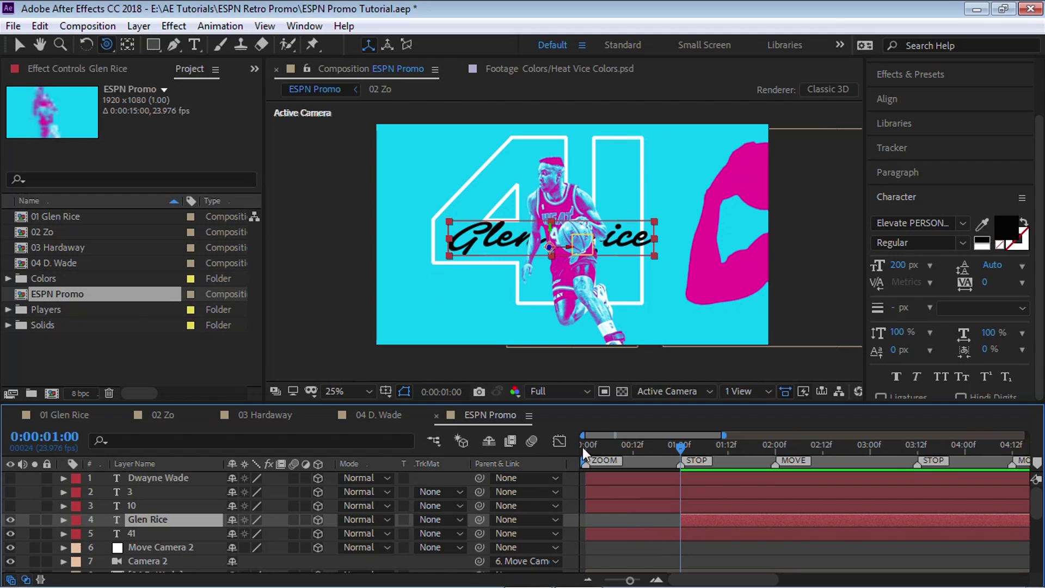
left_click_drag(681, 449, 540, 459)
key("space")
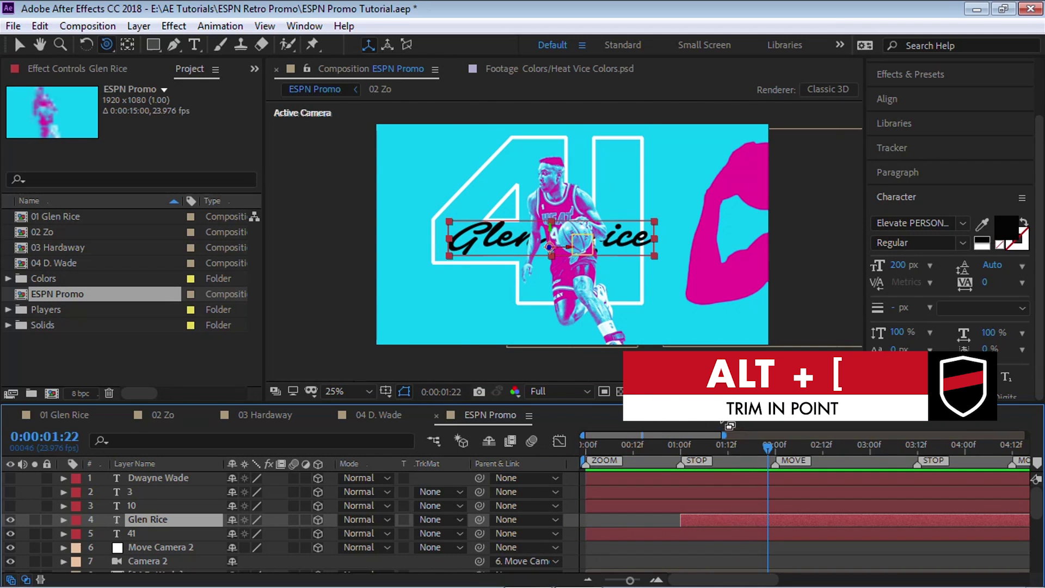
Add extra spaces between "Glen" and "Rice" so the words sit on either side of the player.
left_click(194, 44)
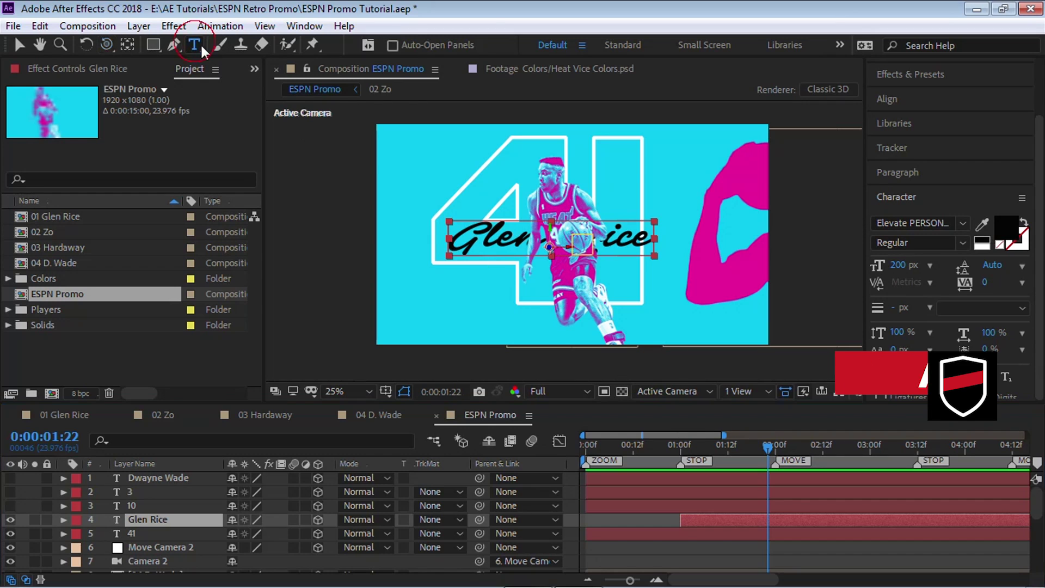
left_click(545, 235)
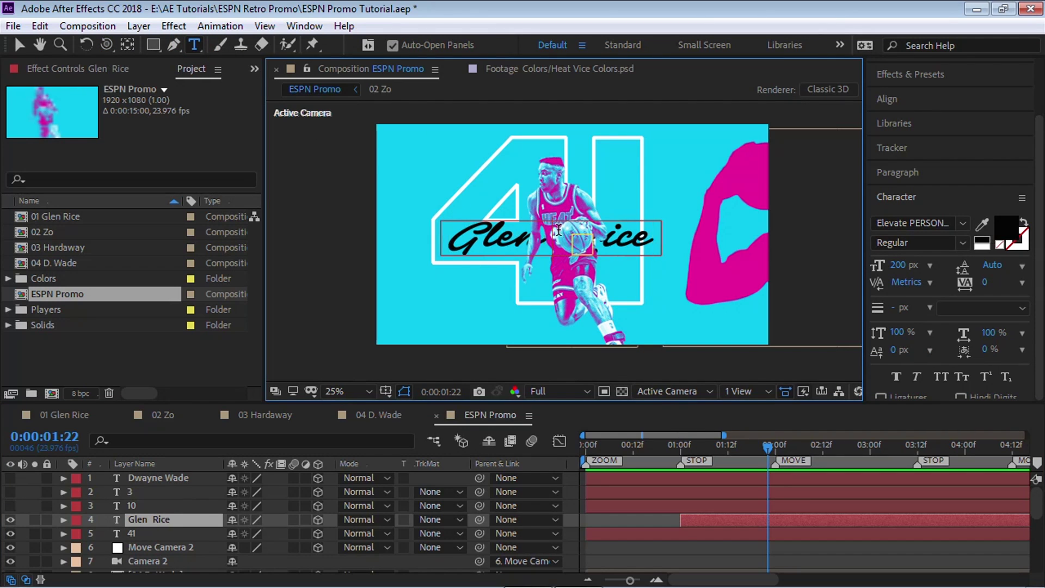
left_click(20, 44)
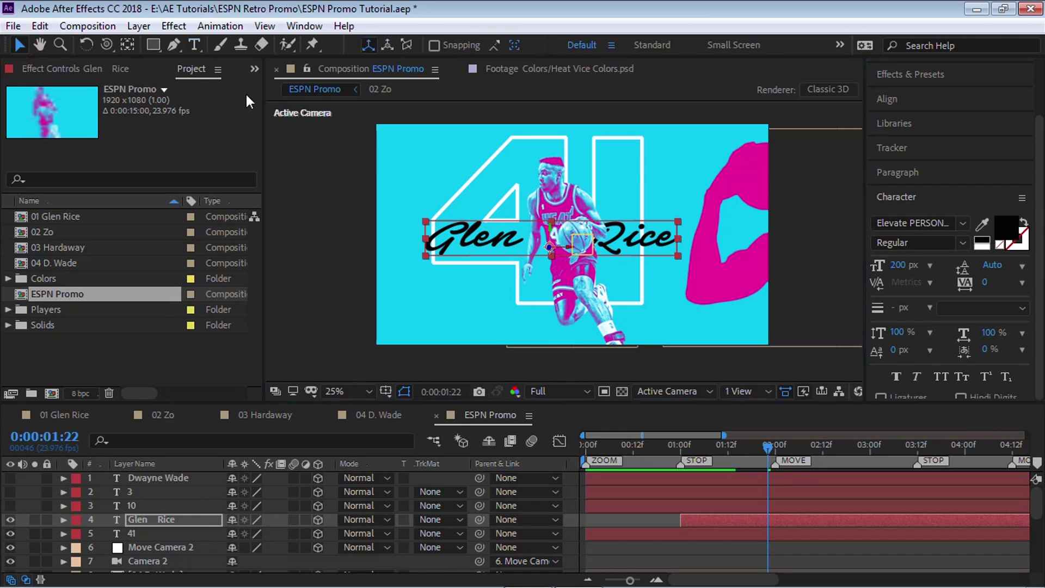
Nudge the Glen Rice text right along the X axis to an X position of about 896.
left_click(570, 247)
key("shift+Right")
key("shift+Right")
key("shift+Right")
key("shift+Right")
key("shift+Right")
key("shift+Right")
key("shift+Right")
key("shift+Right")
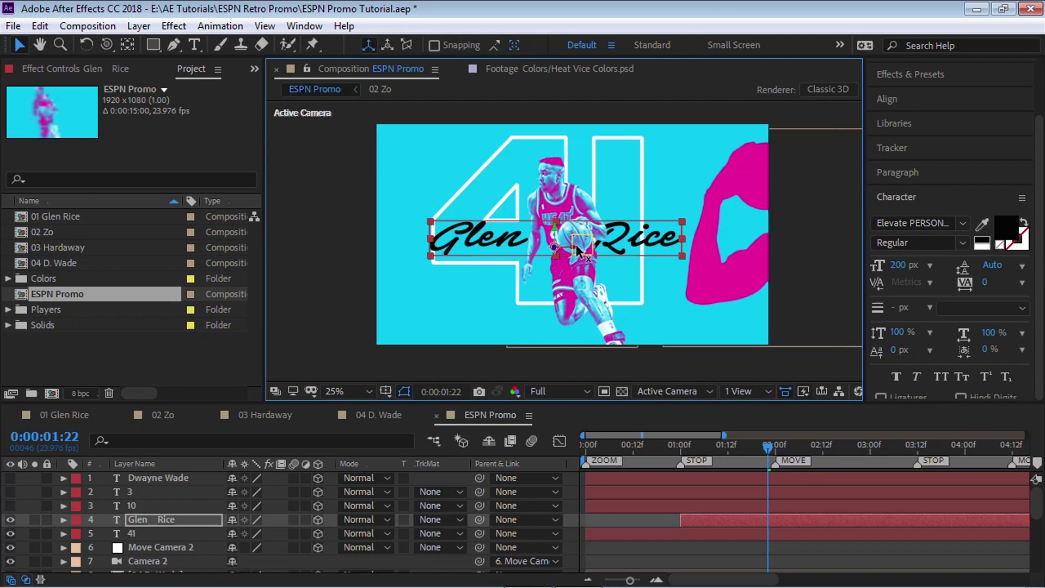
Play the composition from the start to check the repositioned name through the camera move.
left_click_drag(660, 445, 560, 461)
key("space")
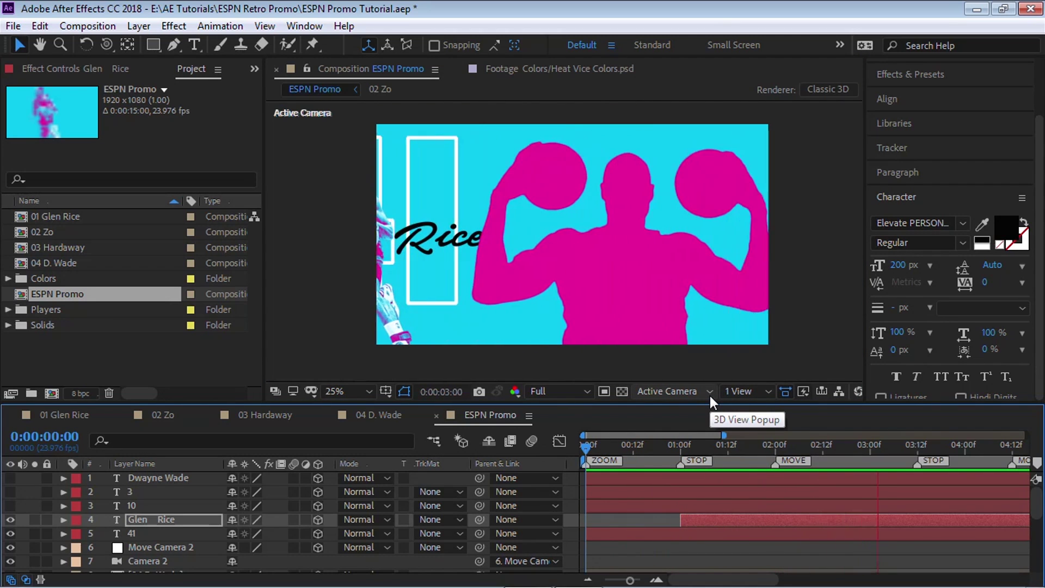
key("space")
Trim the out points of the Glen Rice and 41 layers to 0:00:03:12 and preview the cut.
left_click(918, 446)
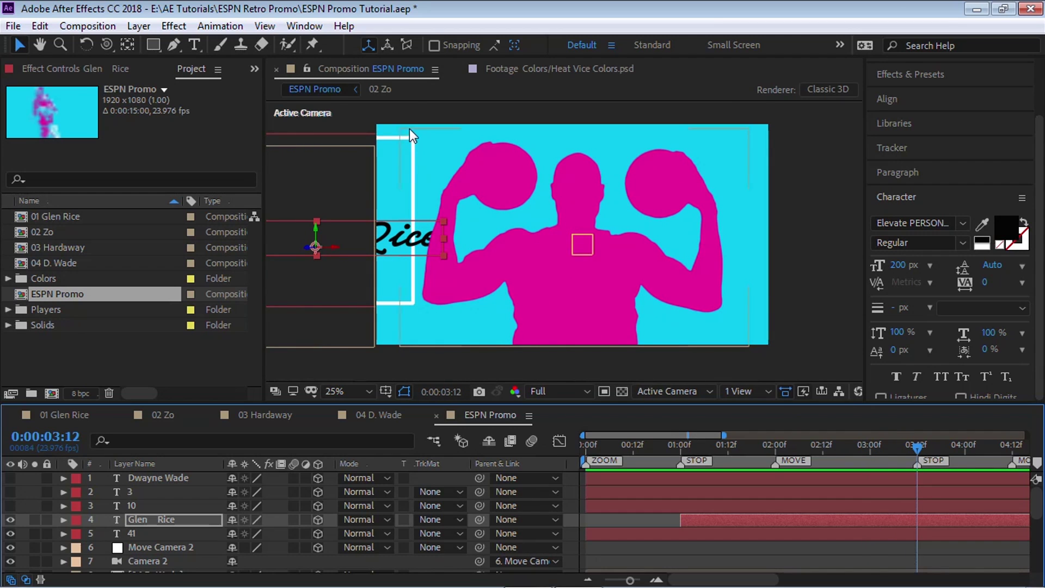
left_click(146, 533, "ctrl")
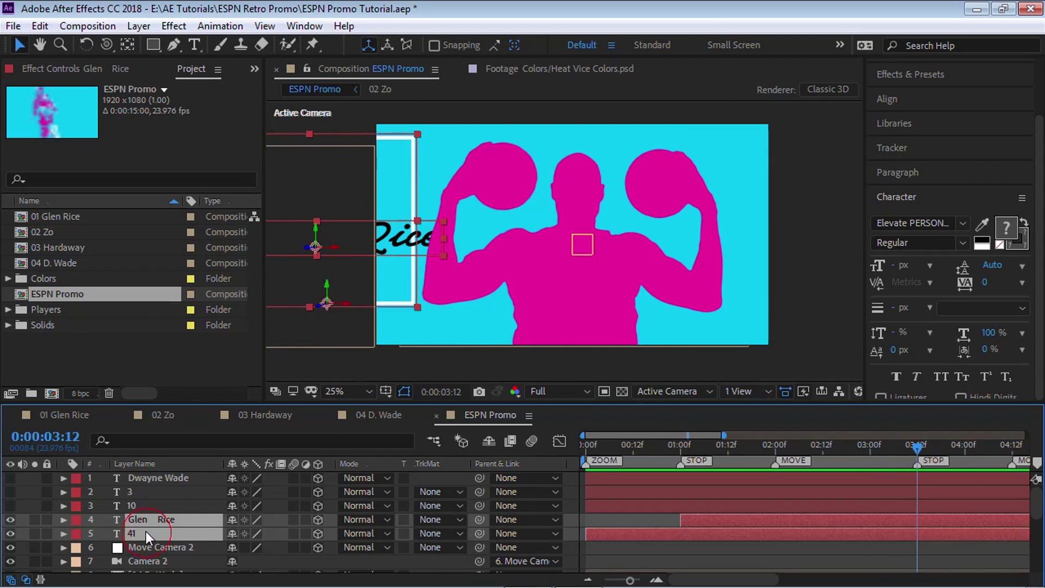
key("alt+bracketright")
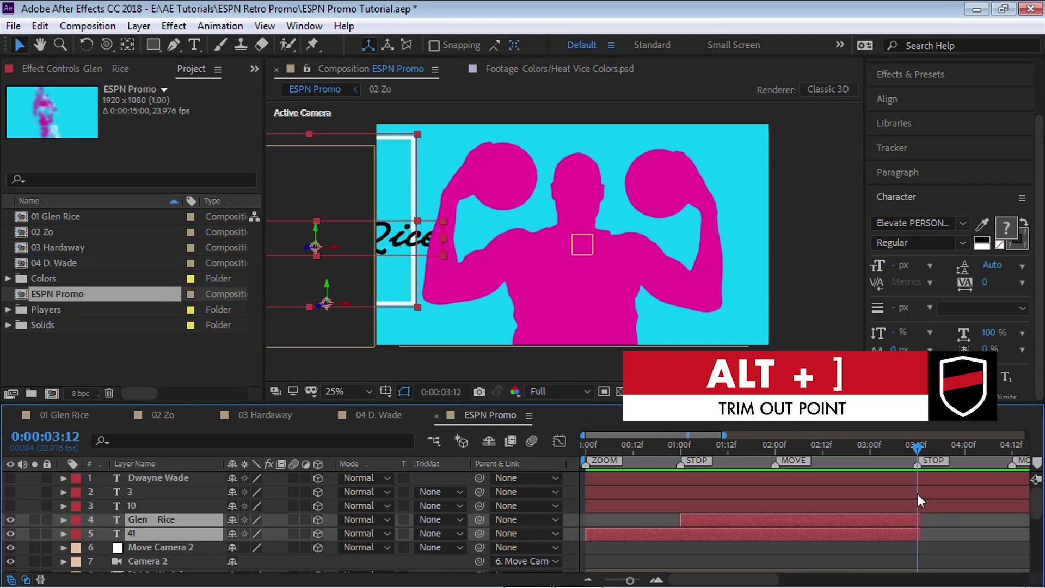
left_click(855, 446)
key("space")
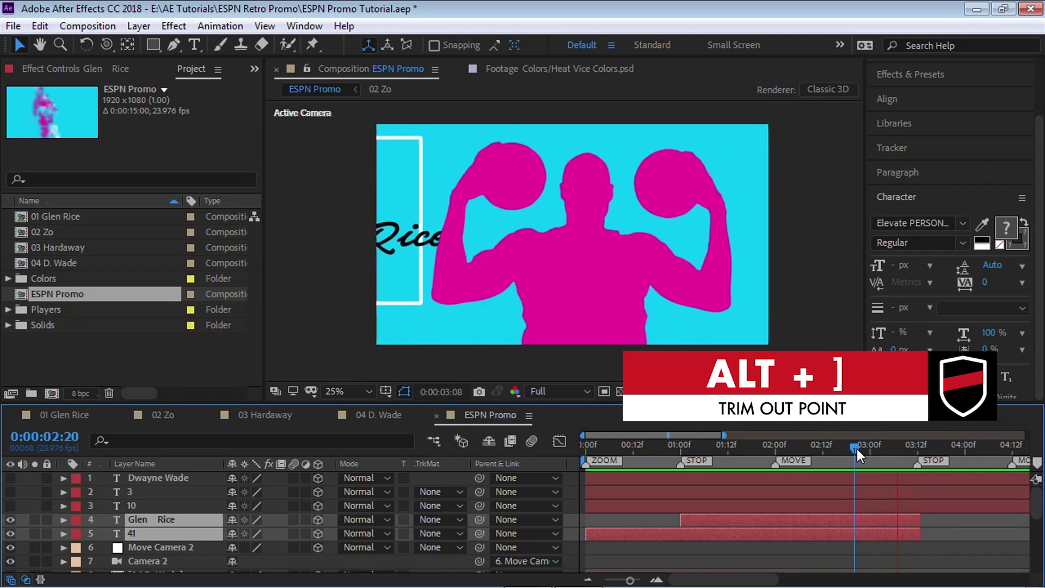
key("space")
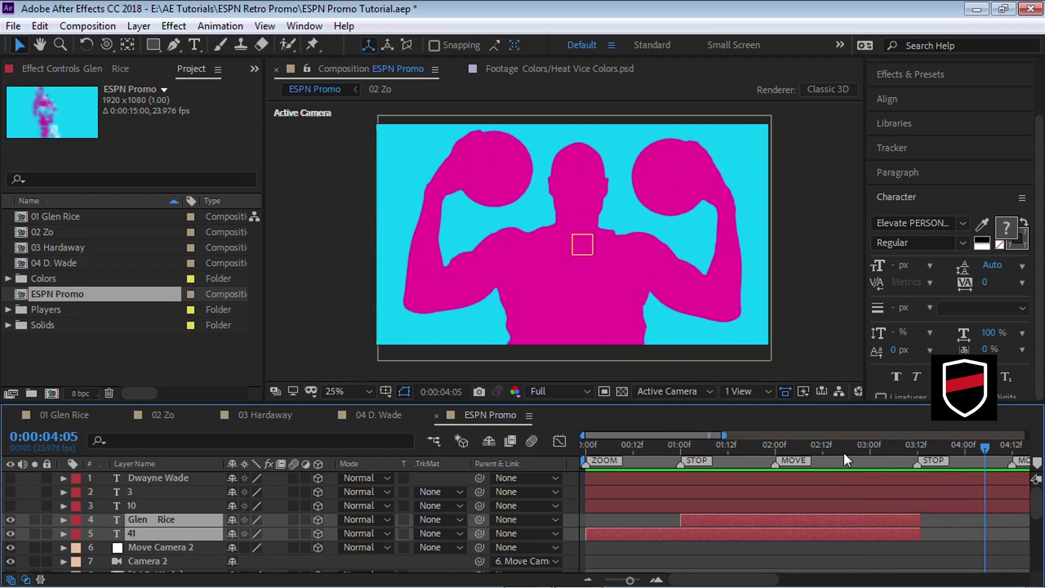
Place the playhead at 0:00:02:00 and parent the 41 layer to the Glen Rice layer.
left_click(776, 446)
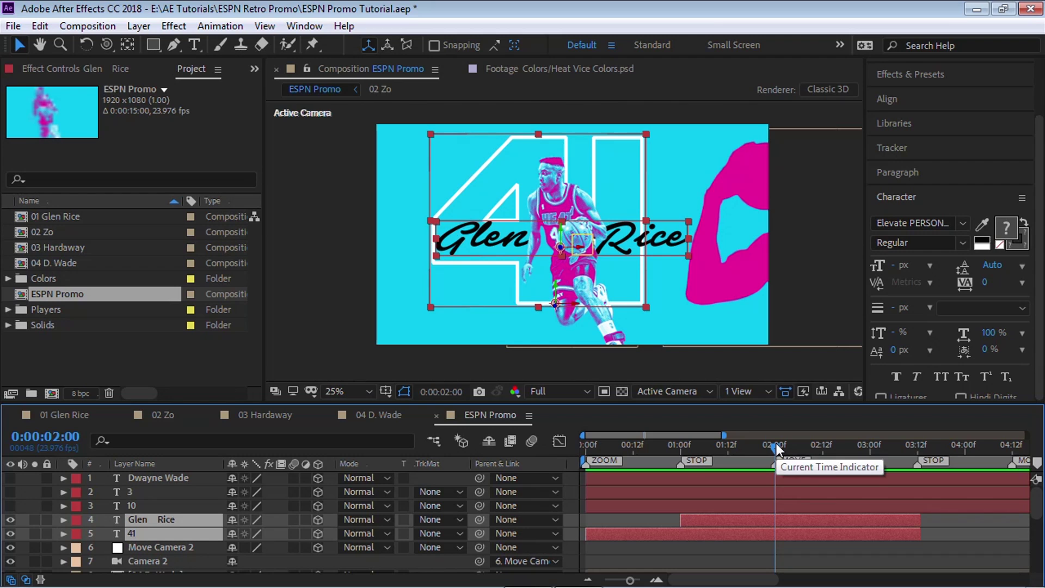
left_click(146, 534)
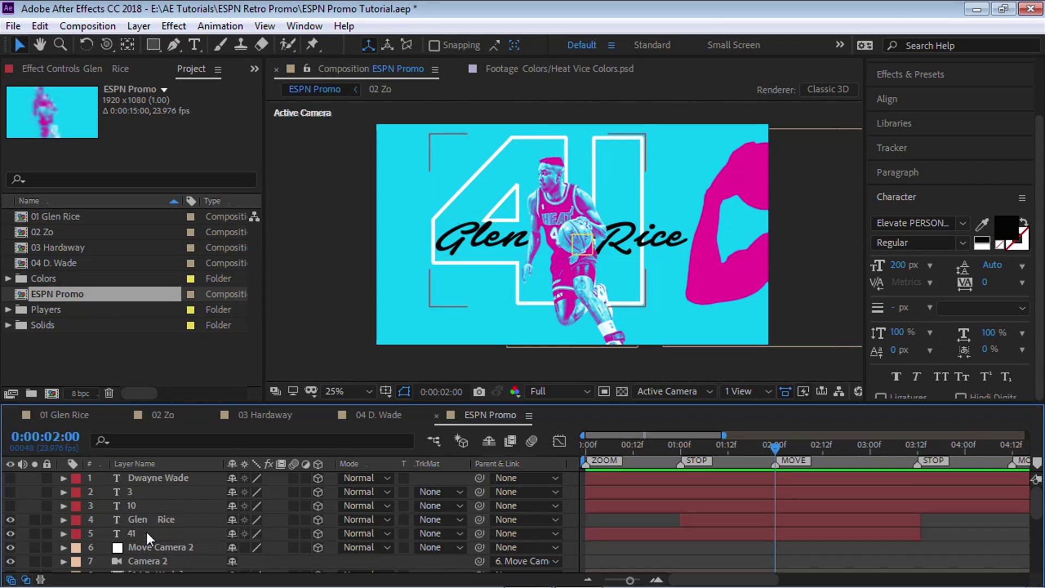
left_click(132, 532)
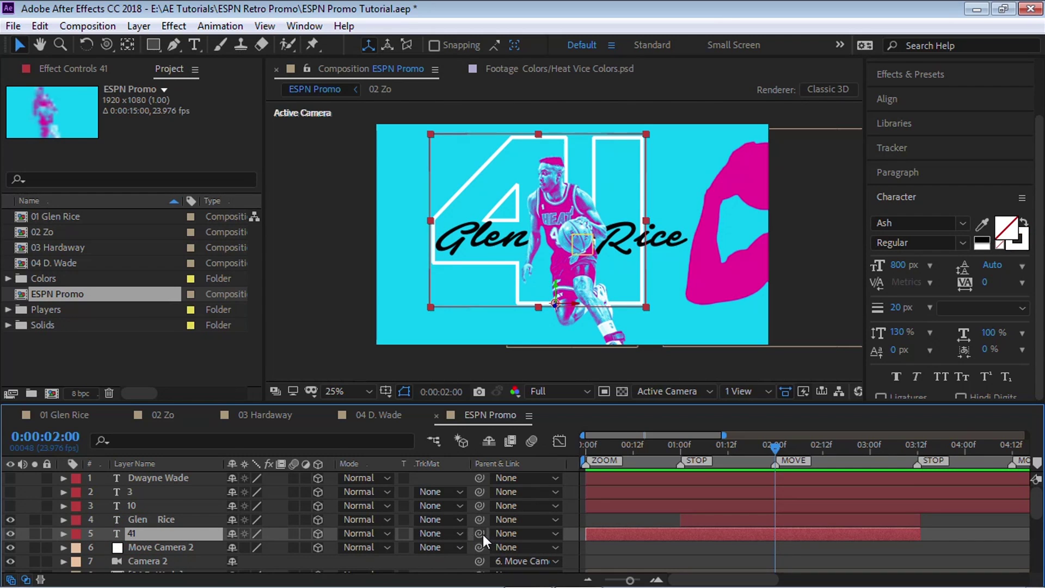
left_click_drag(465, 533, 177, 518)
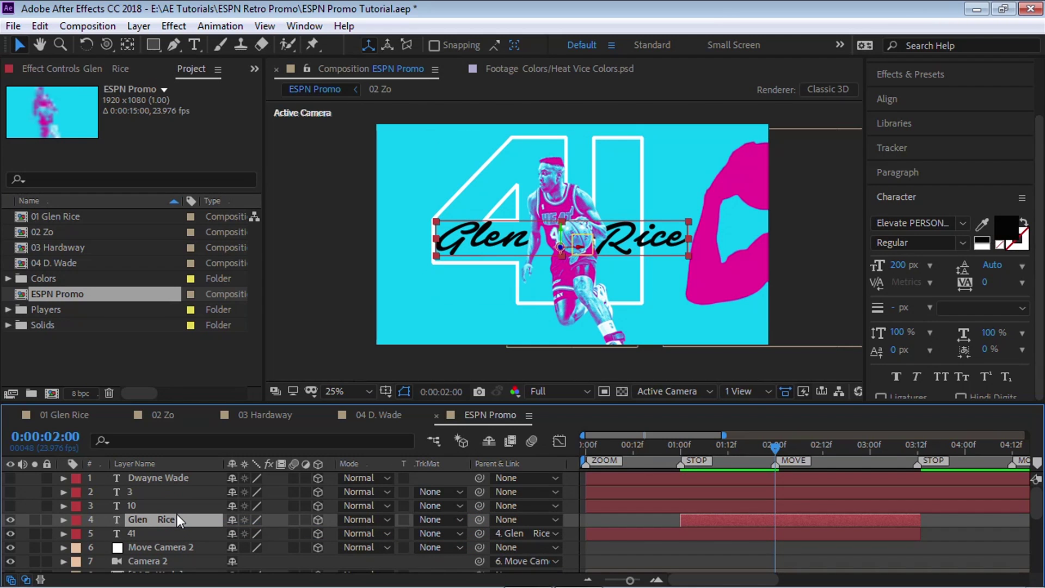
Keyframe the Glen Rice layer's current position at 0:00:02:00 and an X position of 466 at 0:00:03:12.
key("p")
mouse_move(779, 452)
left_mouse_down()
mouse_move(788, 450)
mouse_move(778, 449)
left_mouse_up()
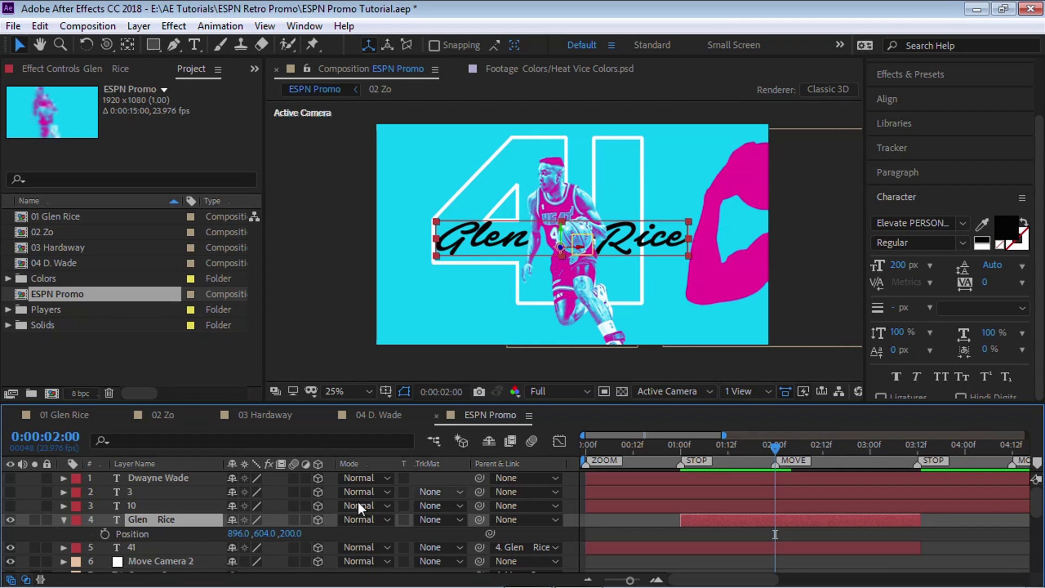
left_click(104, 533)
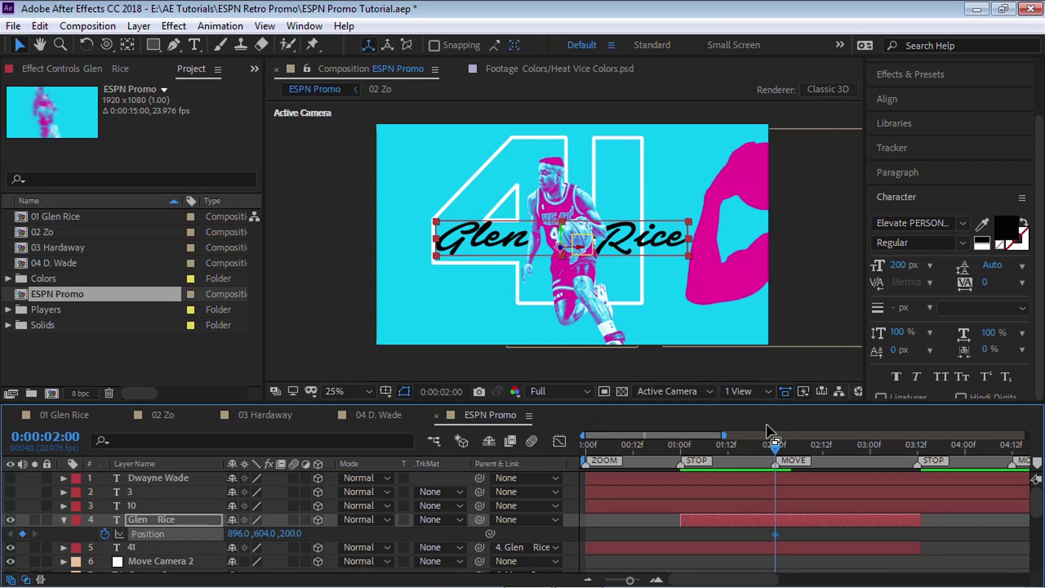
left_click_drag(775, 449, 916, 458)
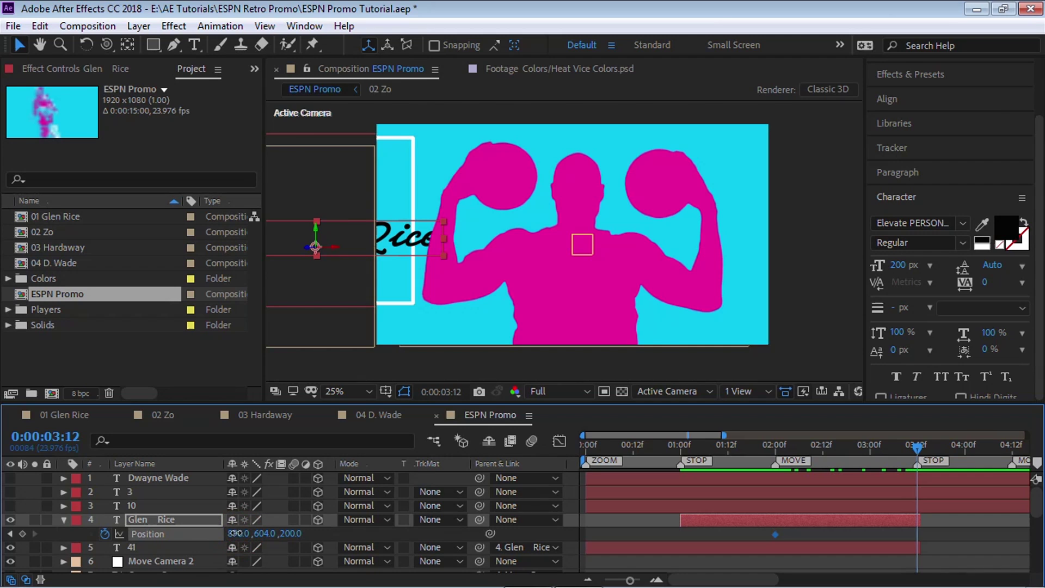
left_click_drag(234, 533, 200, 532)
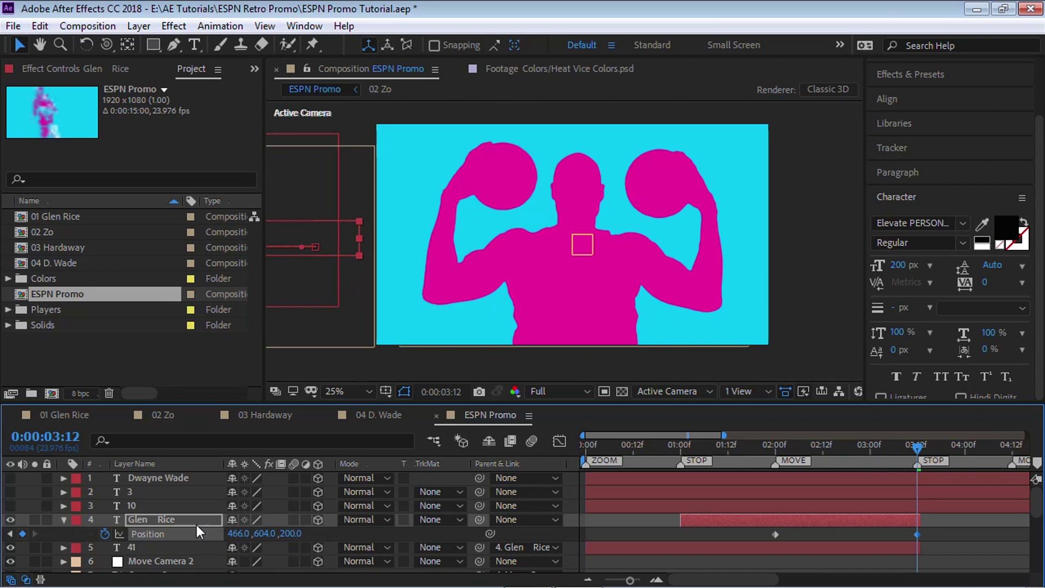
Ease out the Glen Rice layer's position keyframe at 0:00:02:00 and preview the move.
key("j")
left_click_drag(793, 529, 769, 540)
right_click(775, 535)
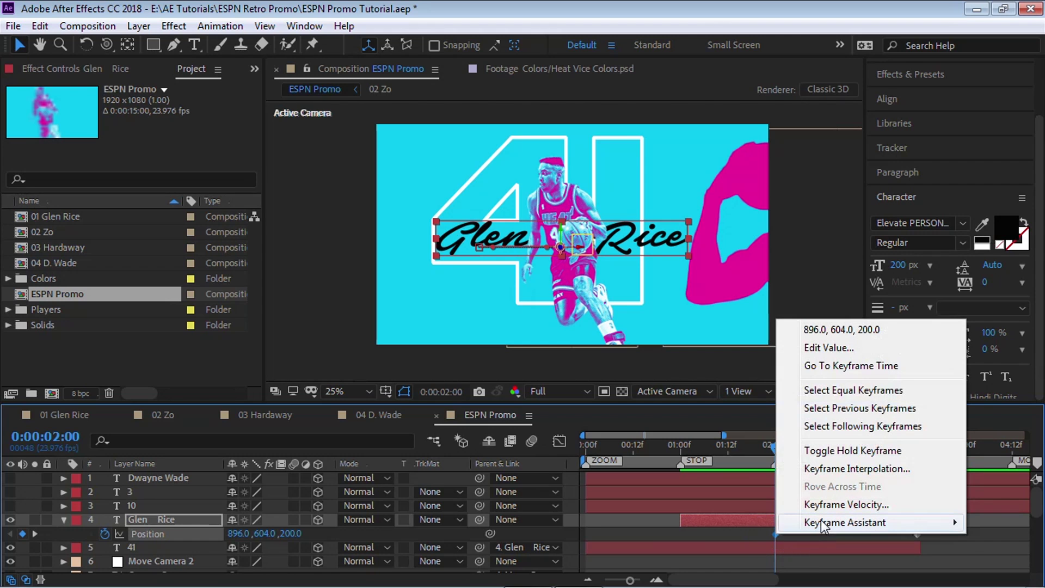
mouse_move(821, 521)
left_click(646, 449)
left_click(724, 445)
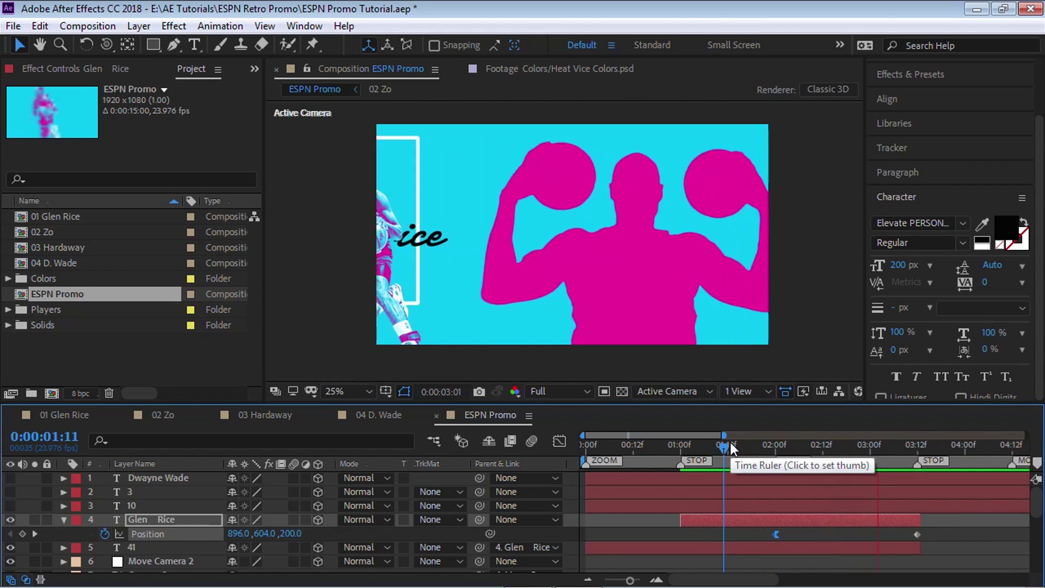
key("space")
Make the 10 layer visible and trim its in point to 0:00:06:12.
left_click_drag(724, 435, 950, 436)
left_click_drag(733, 447, 821, 444)
key("Page_Up")
key("Page_Up")
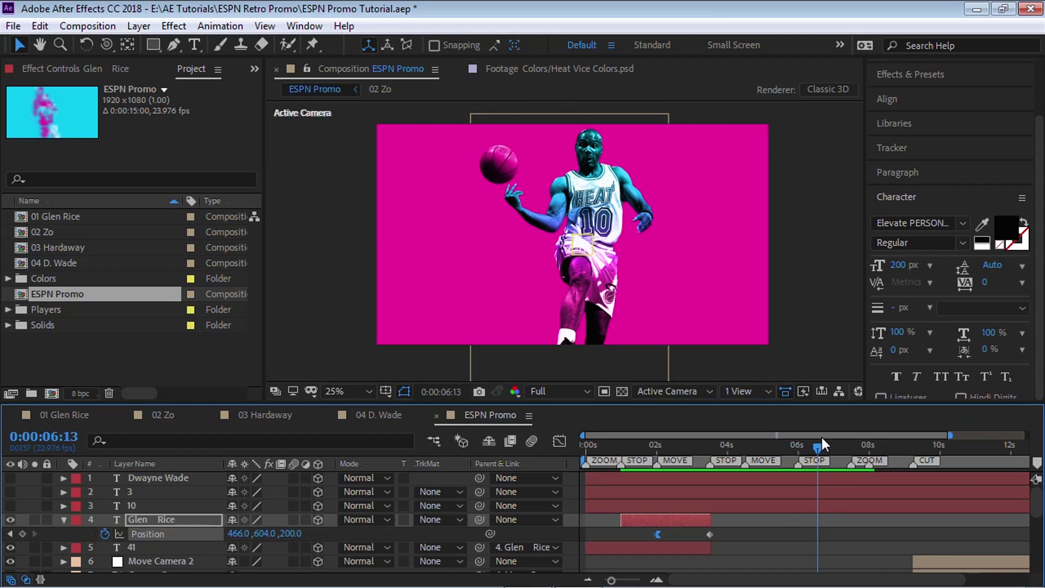
left_click(135, 505)
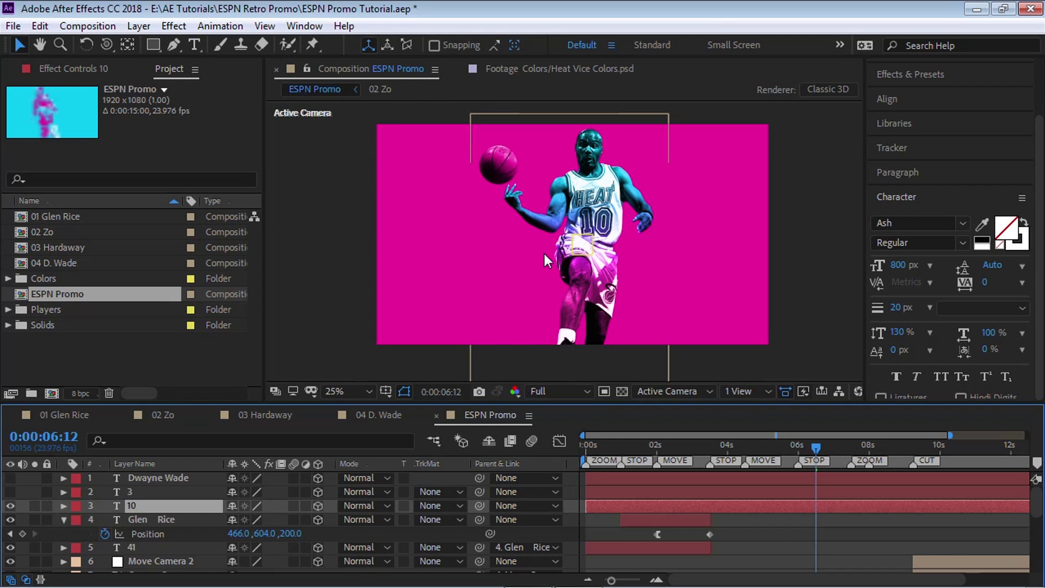
key("alt+bracketleft")
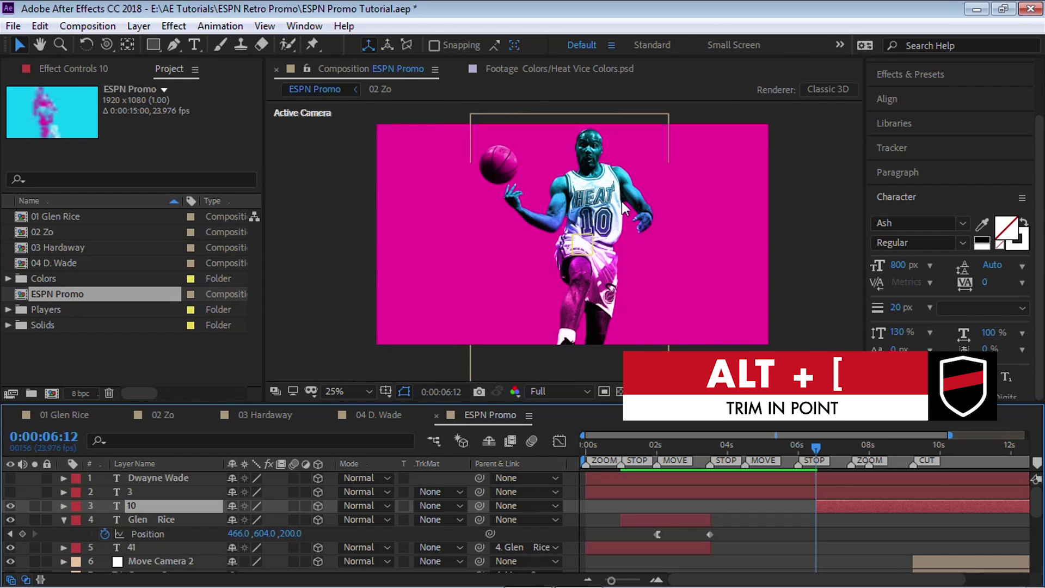
Move the off-screen 10 layer horizontally into the camera view over the player.
key("comma")
key("comma")
left_click_drag(567, 323, 635, 332)
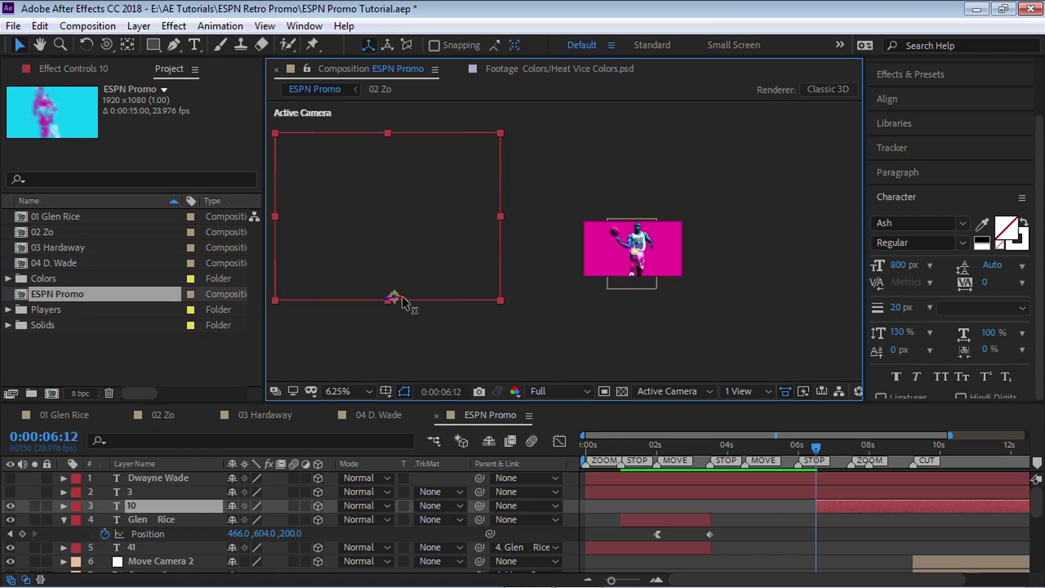
left_click_drag(401, 297, 488, 298)
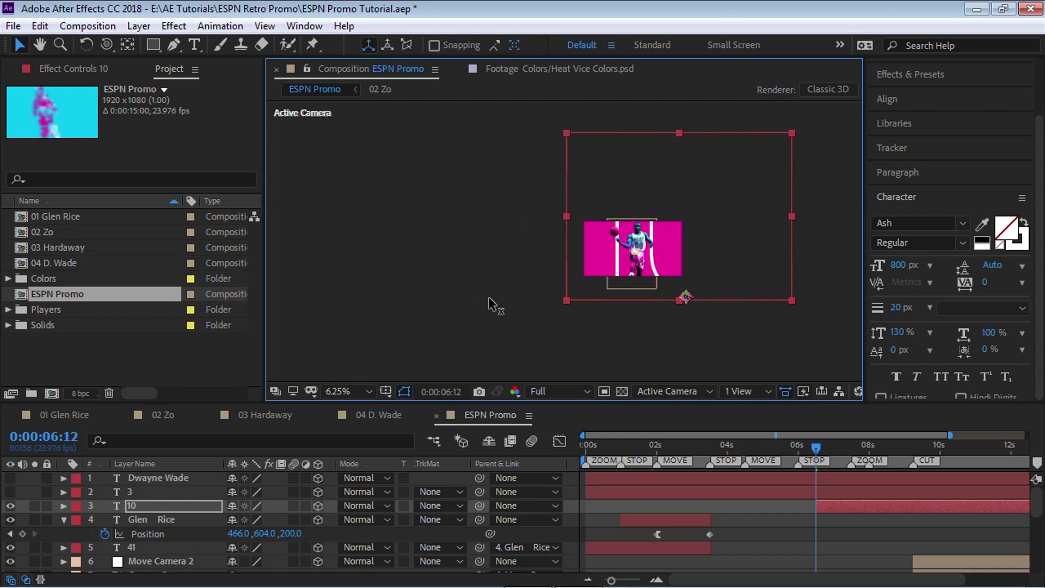
Set the 10 layer's scale to 35%.
left_click(170, 502)
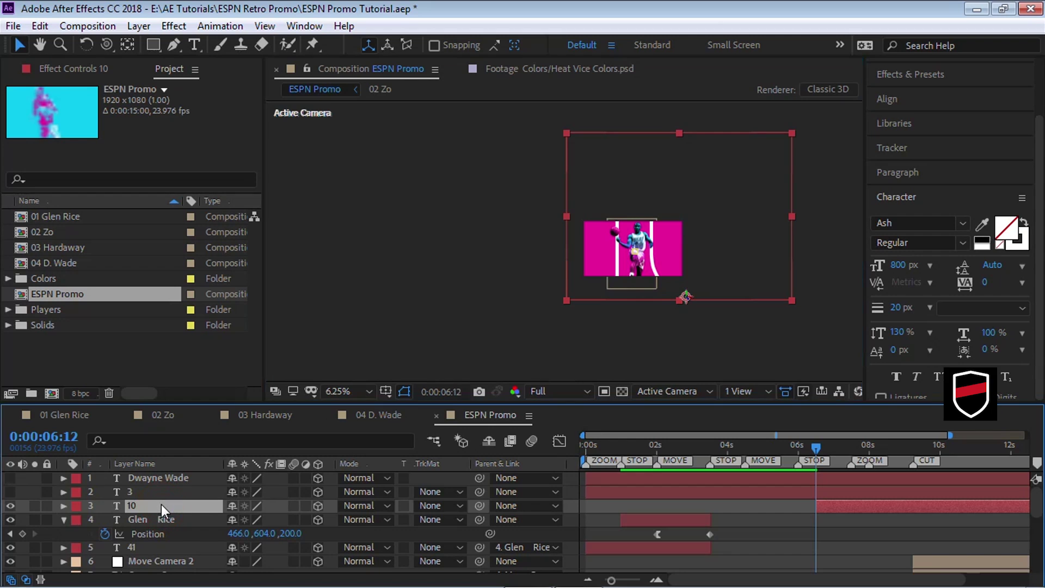
key("s")
left_click(260, 518)
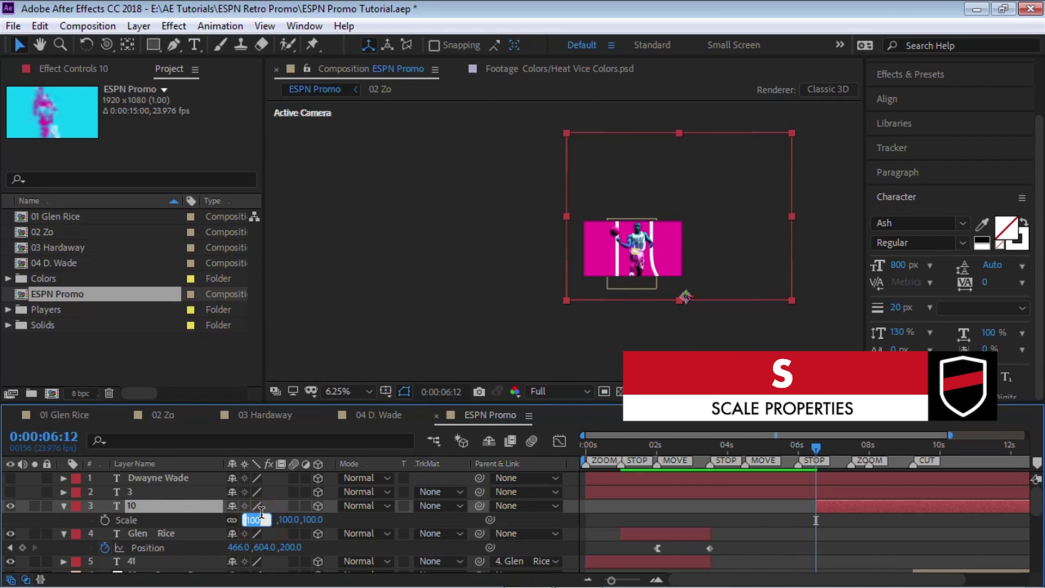
type("35")
key("Return")
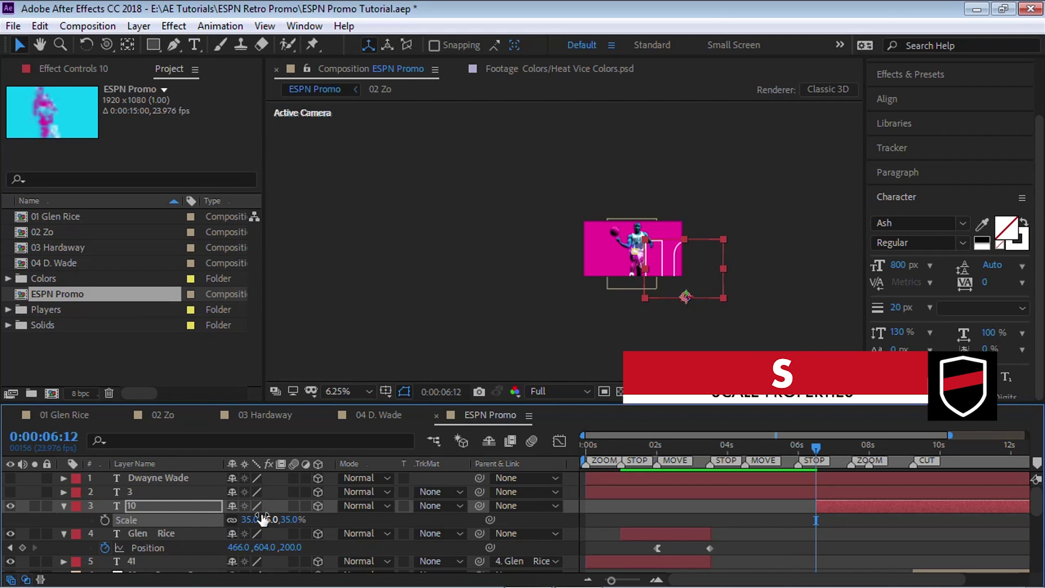
Position the number 10 centrally behind the player and set its scale to 30%.
key("period")
key("period")
left_click_drag(712, 267, 400, 185)
left_click_drag(738, 359, 730, 337)
mouse_move(573, 309)
left_mouse_down()
mouse_move(573, 325)
mouse_move(573, 315)
left_mouse_up()
left_click(250, 517)
type("30")
key("Return")
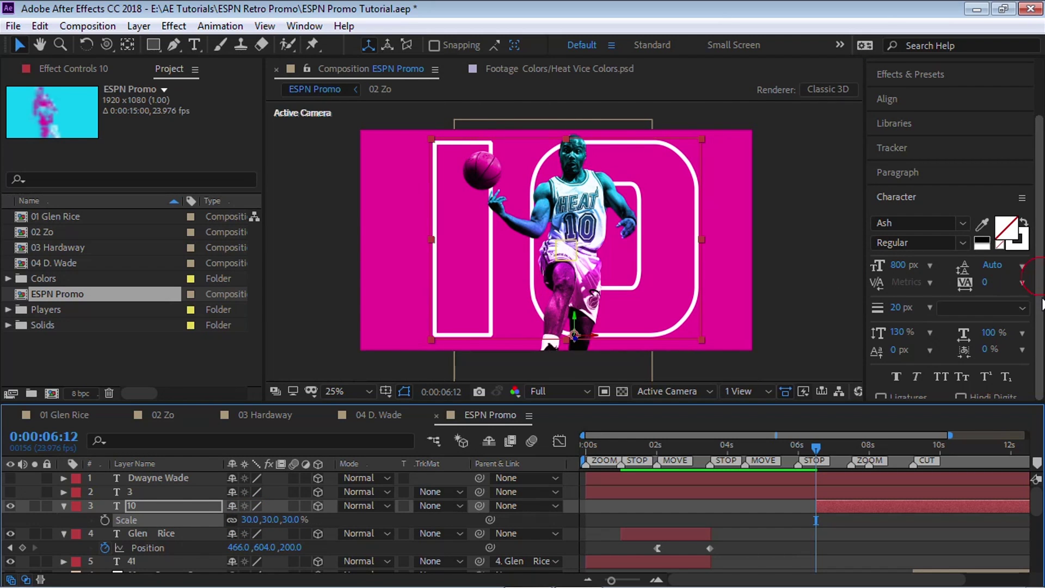
Apply faux italic to the number 10 and set its tracking to -50.
left_click(916, 376)
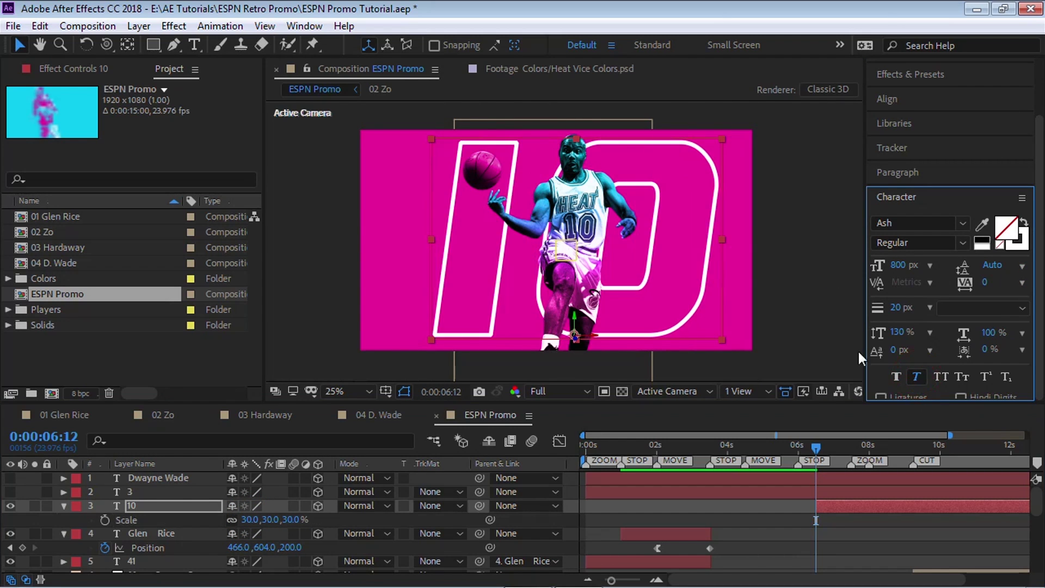
left_click(1022, 283)
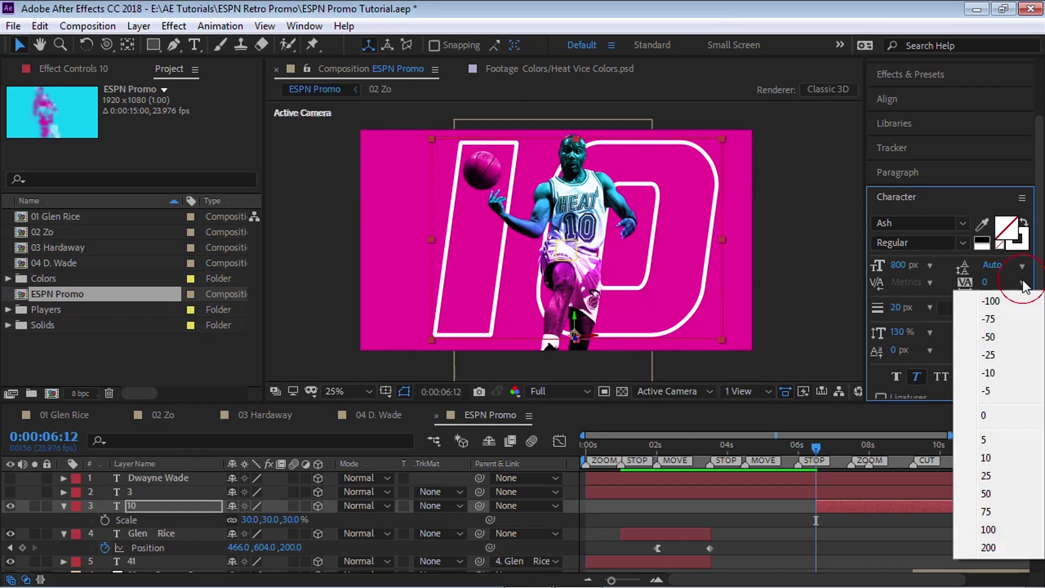
left_click(1005, 337)
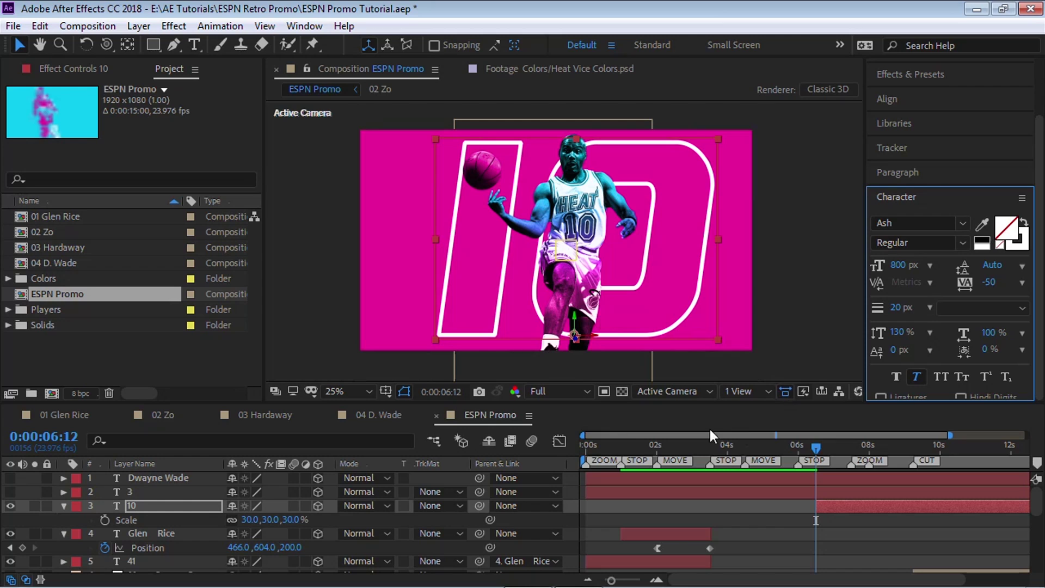
Split the 10 layer at 0:00:07:00.
left_click_drag(584, 436, 748, 436)
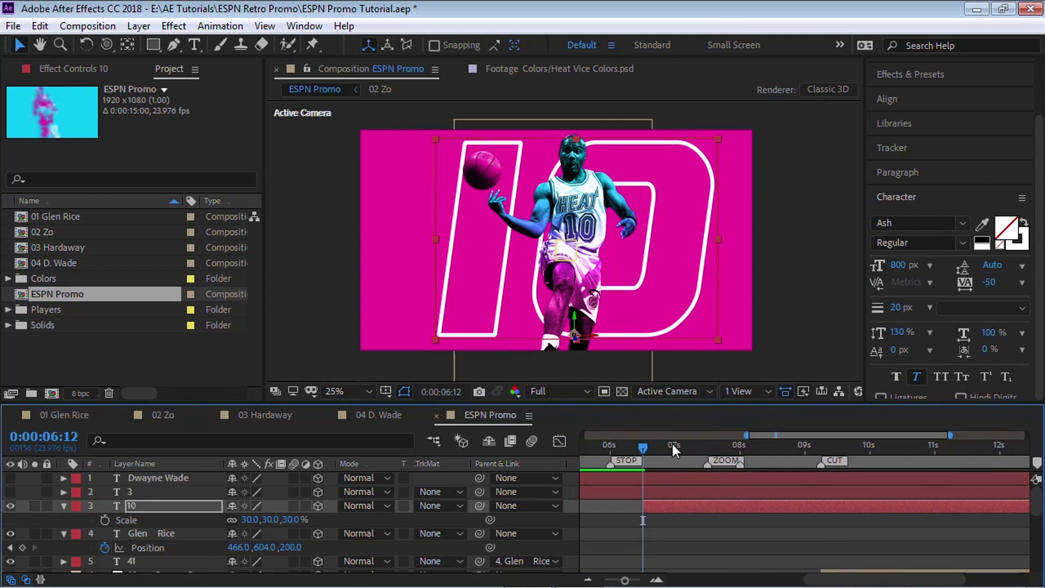
left_click_drag(648, 446, 677, 452)
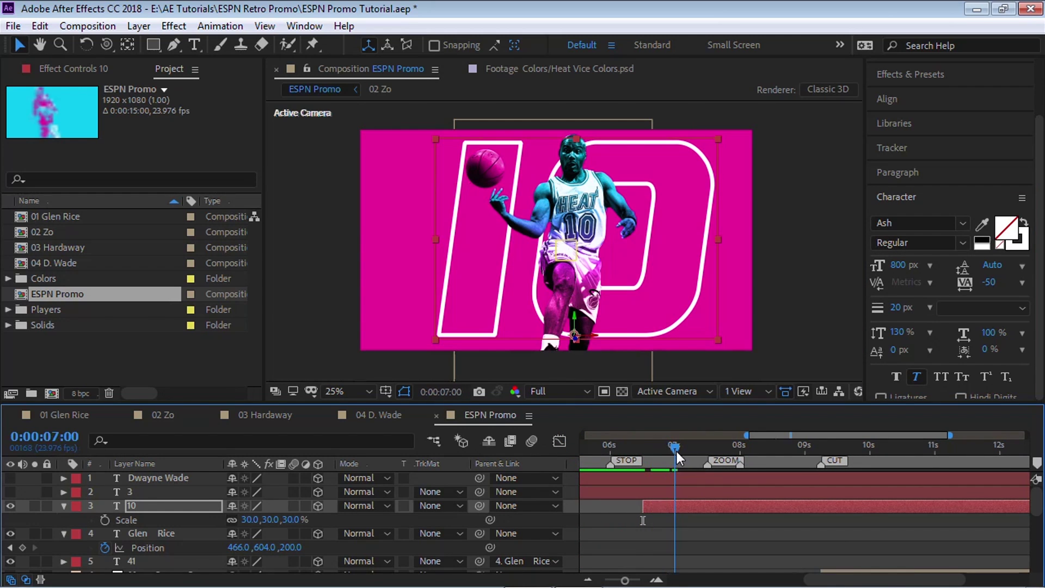
left_click(694, 505)
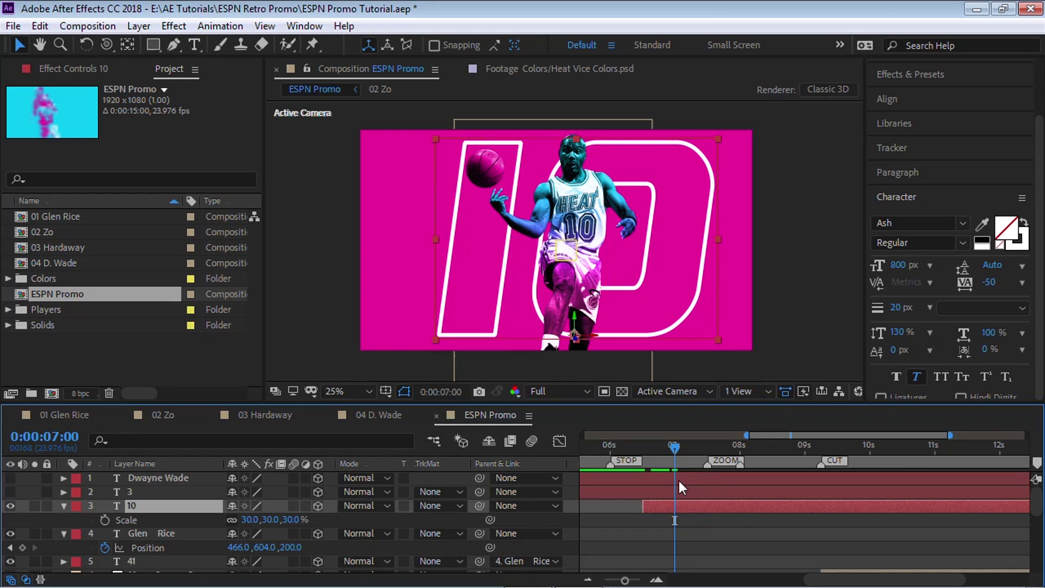
key("ctrl+shift+d")
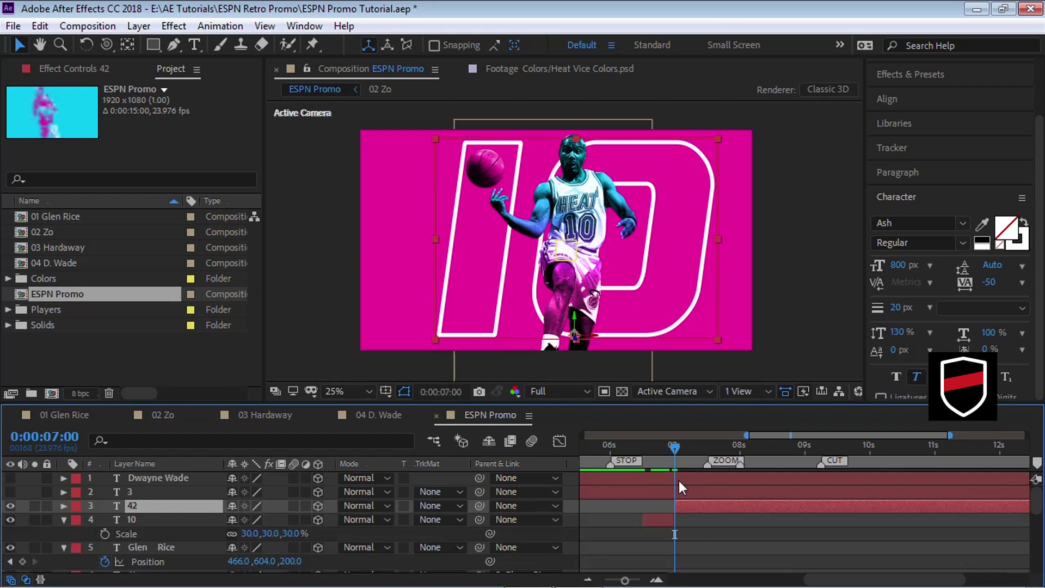
Split the number's second segment at 0:00:07:12 and trim the last segment's out point to 0:00:08:00.
left_click_drag(948, 435, 882, 435)
left_click_drag(725, 447, 772, 449)
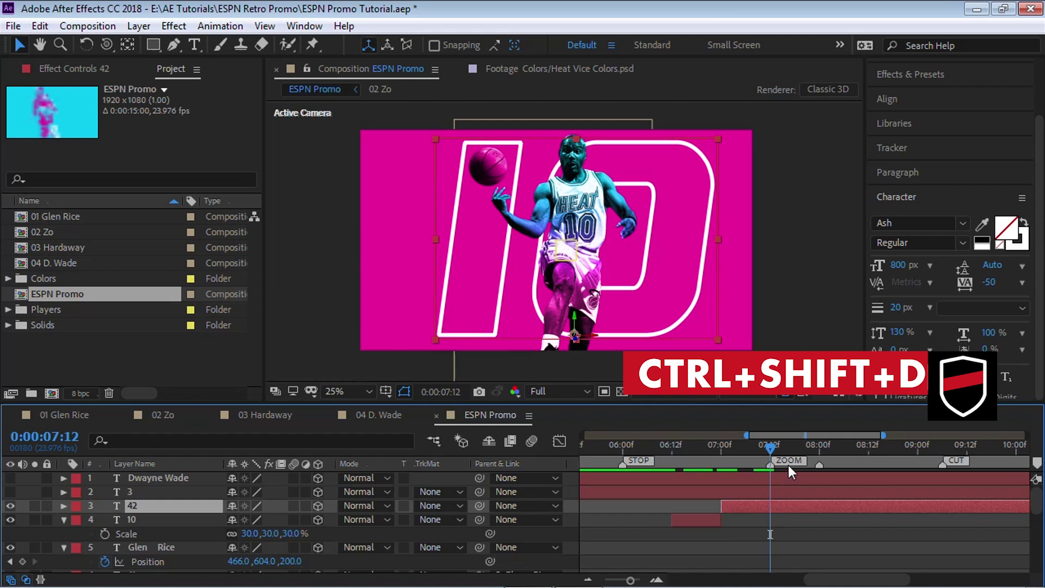
key("ctrl+shift+d")
left_click_drag(789, 448, 821, 446)
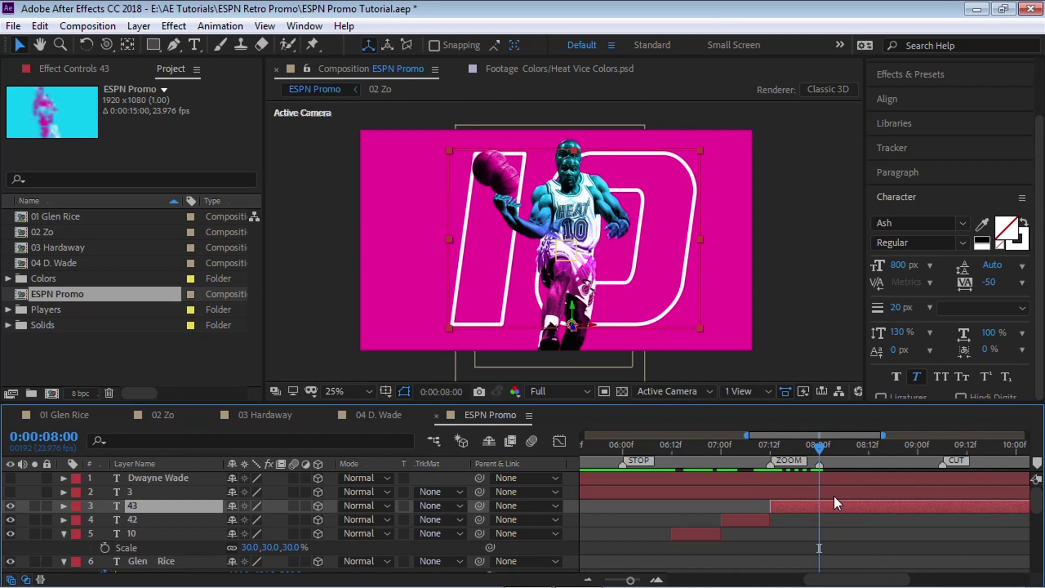
key("alt+bracketright")
Change the stroke colour of the number's middle segment to black.
left_click_drag(691, 444, 745, 484)
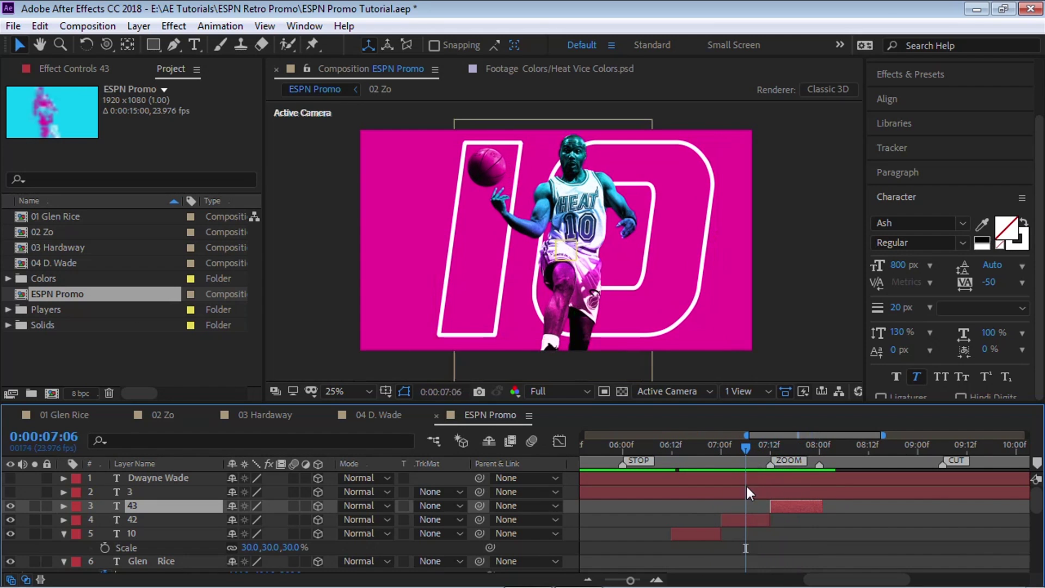
left_click(750, 517)
left_click(1019, 248)
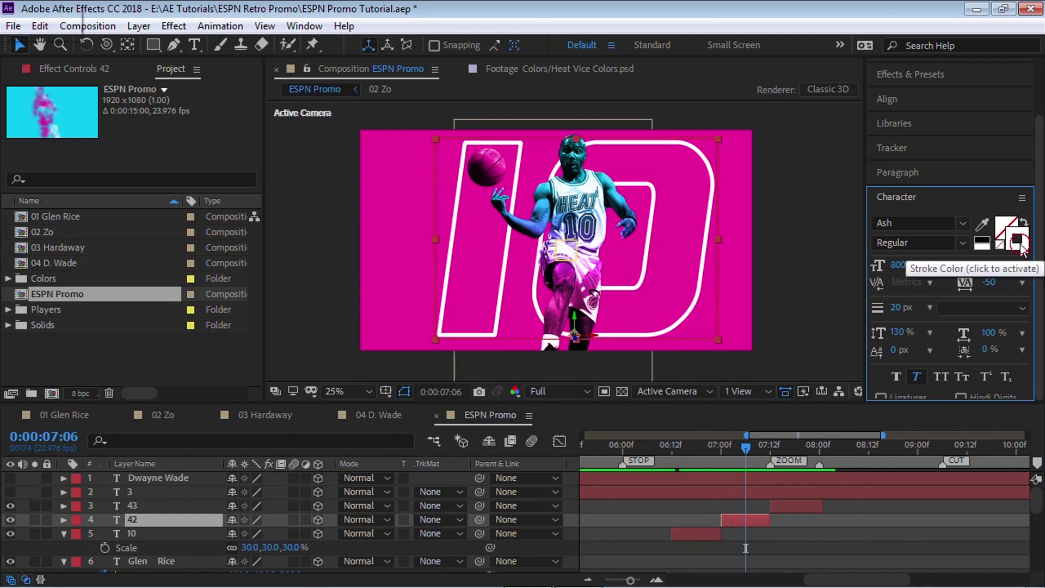
left_click(1019, 248)
left_click_drag(472, 474, 442, 493)
left_click(805, 287)
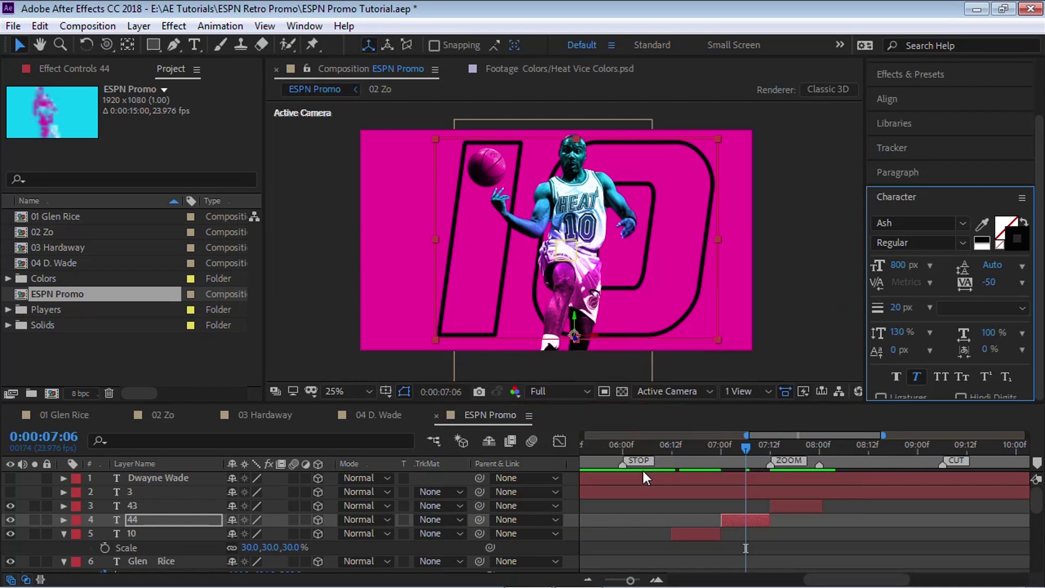
Preview the number's colour flashes from just before its in point.
left_click(639, 445)
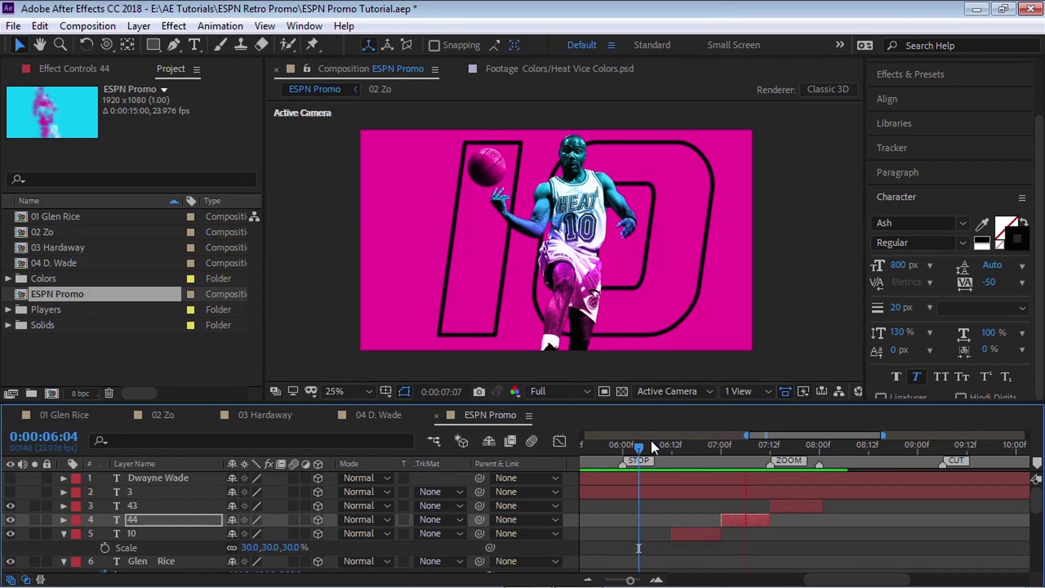
key("space")
left_click(677, 444)
key("space")
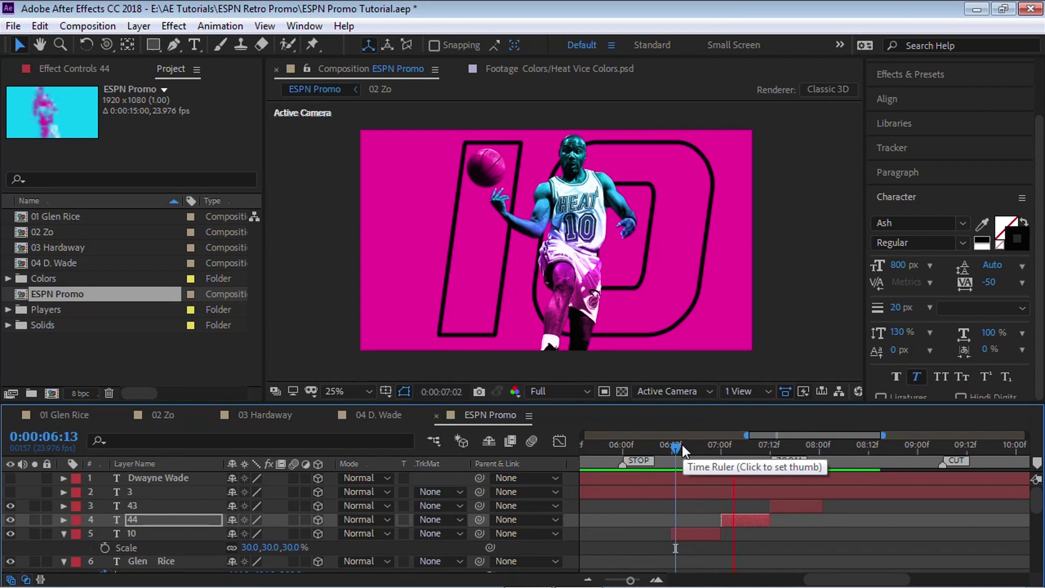
key("space")
Place the playhead at the CUT marker, 0:00:09:06, and make the Dwayne Wade and 3 layers visible.
left_click_drag(883, 435, 928, 436)
left_click(1037, 498)
left_click_drag(839, 445, 850, 443)
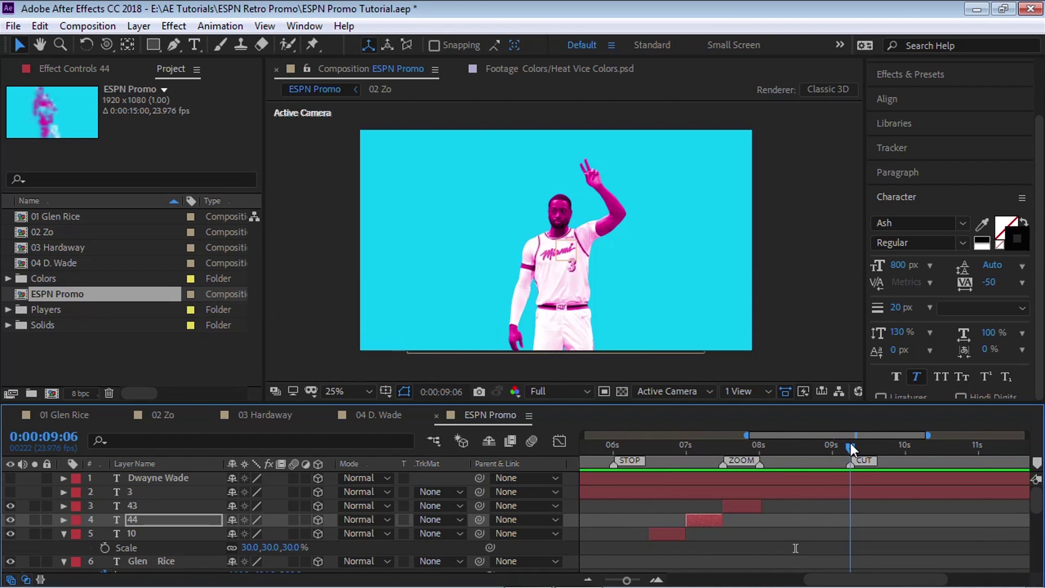
left_click(118, 493)
left_click(54, 479, "shift")
left_click(12, 480)
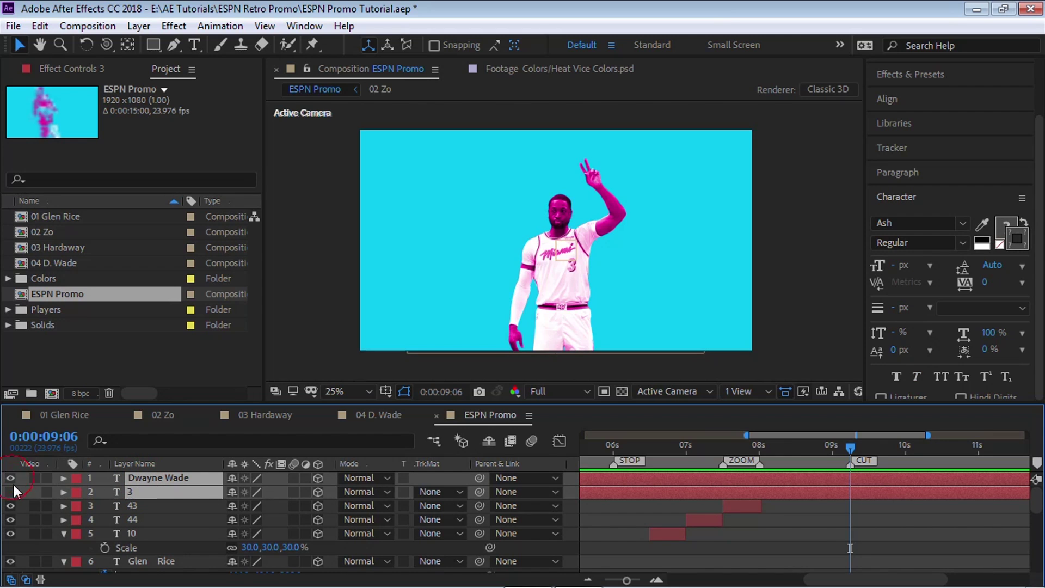
Trim the in points of the Dwayne Wade and 3 layers to 0:00:09:06 and preview the cut.
left_click_drag(748, 434, 767, 435)
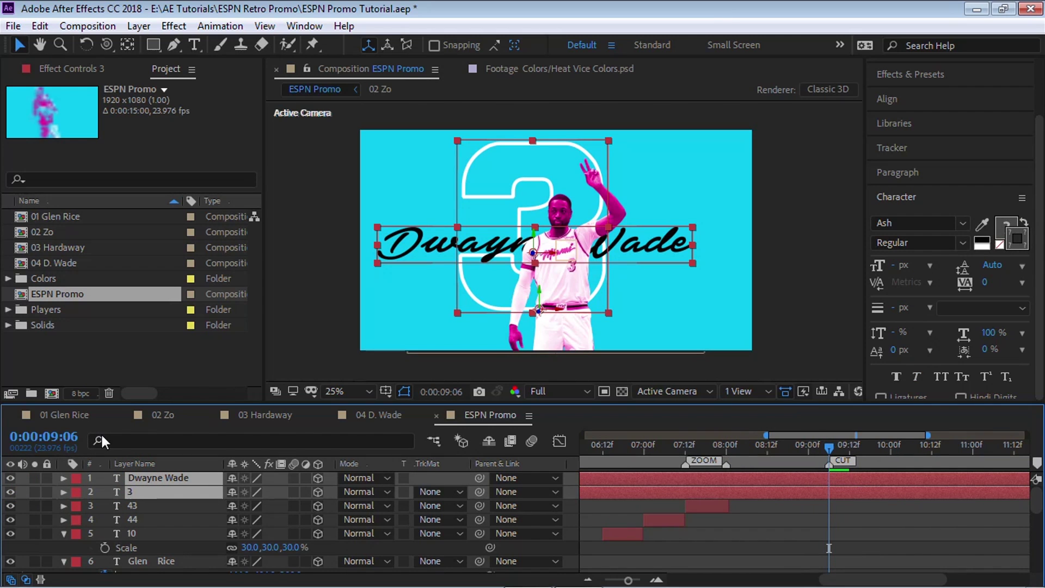
key("alt+bracketleft")
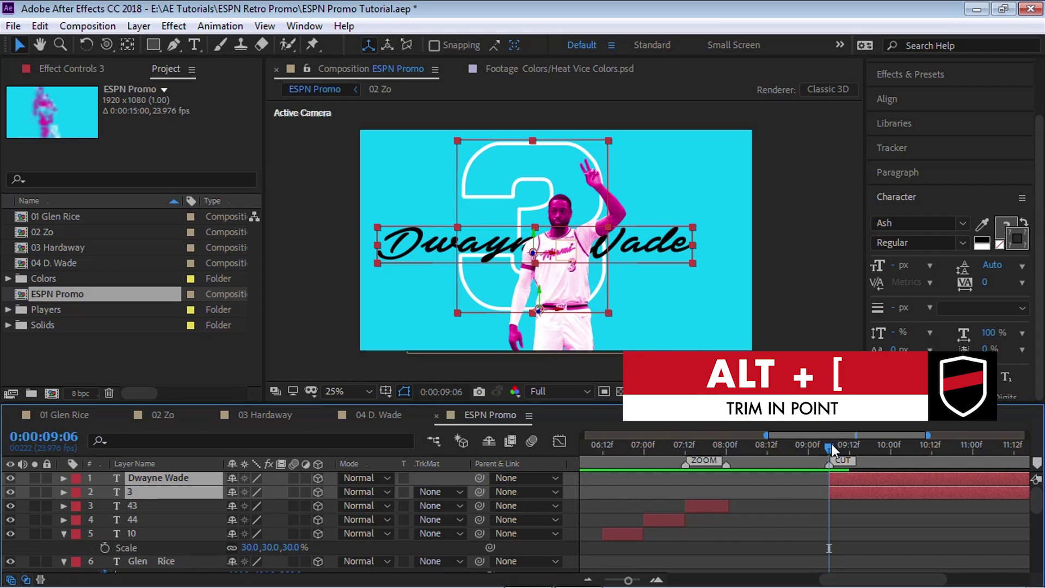
left_click_drag(830, 440, 805, 446)
key("space")
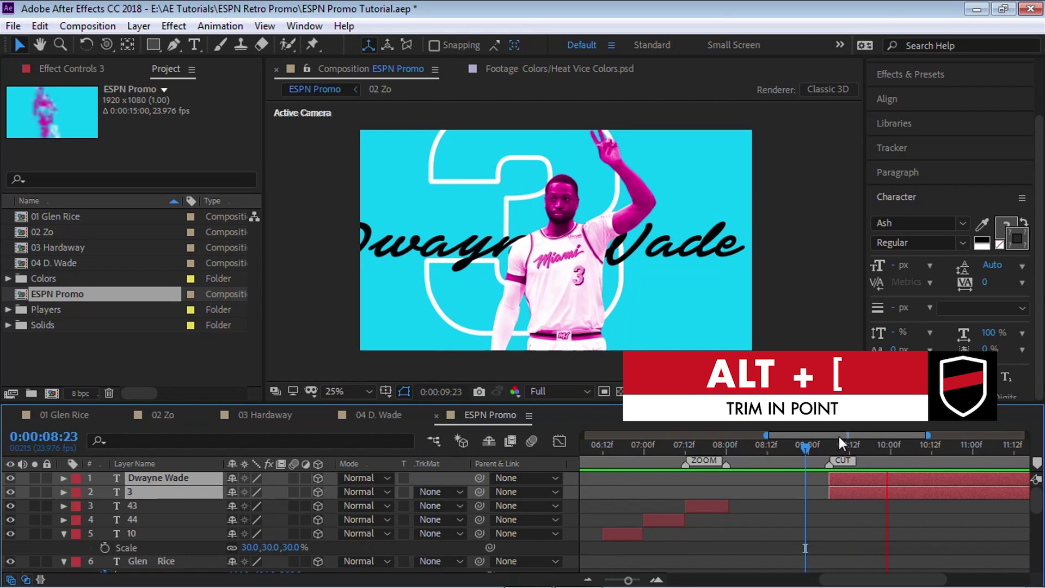
Scale the Dwayne Wade layer to 75% and shift it horizontally to centre it on the player.
left_click(172, 478)
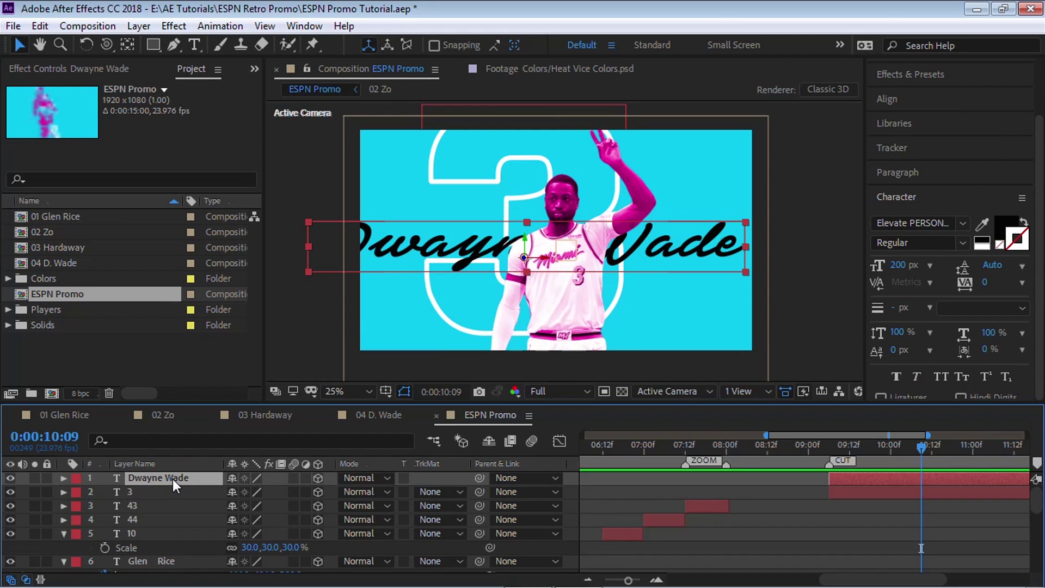
key("s")
left_click(263, 491)
type("75")
key("Return")
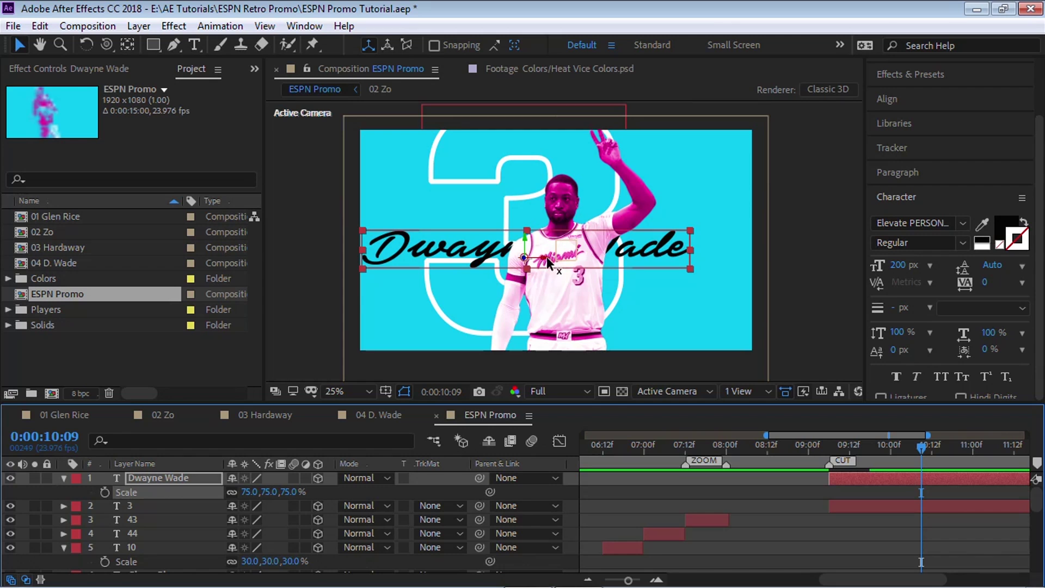
left_click_drag(546, 256, 563, 254)
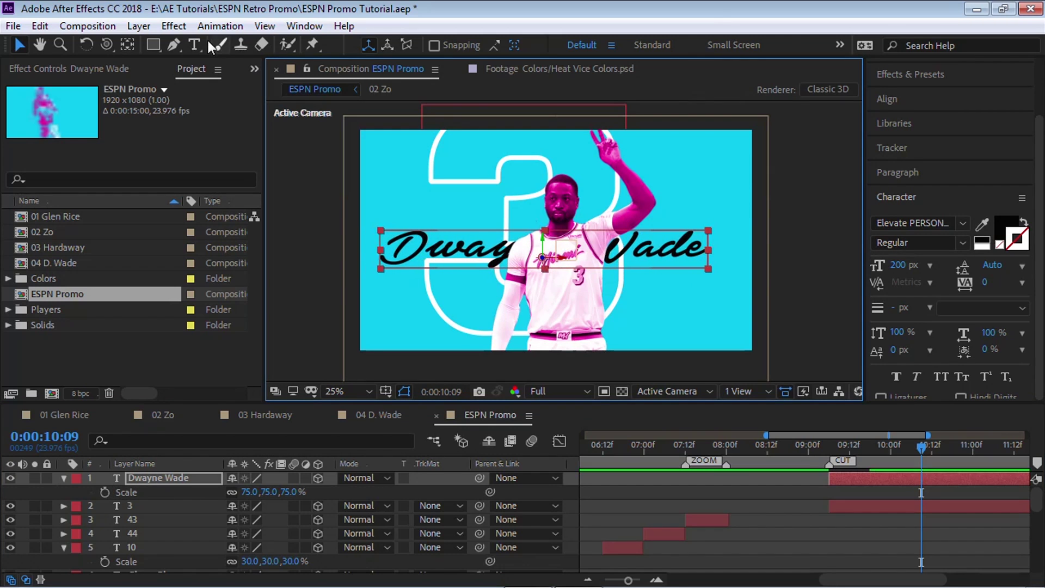
Add an extra space between the words Dwayne and Wade in the name text.
left_click(195, 45)
left_click(575, 240)
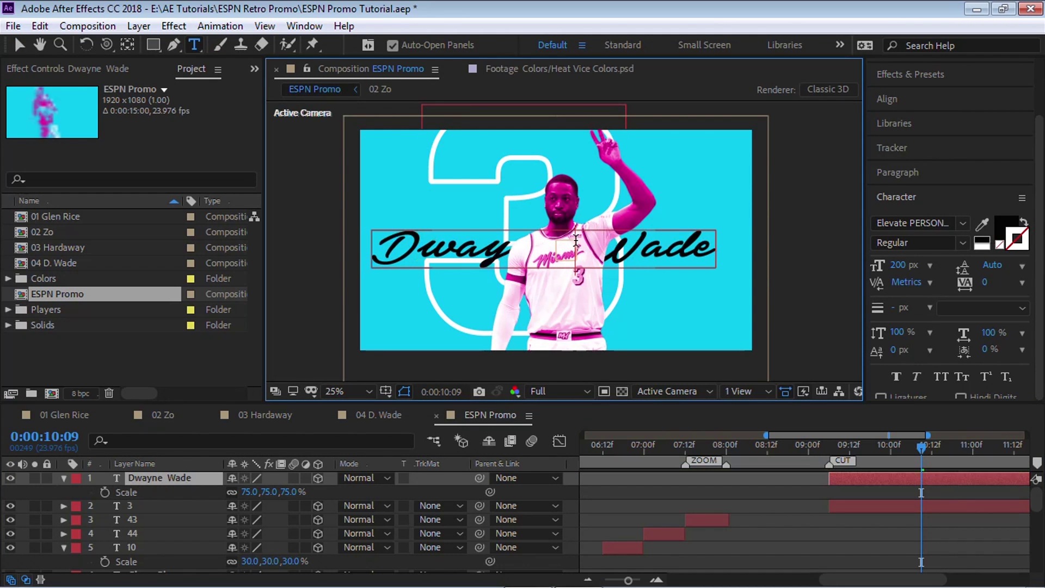
left_click(21, 44)
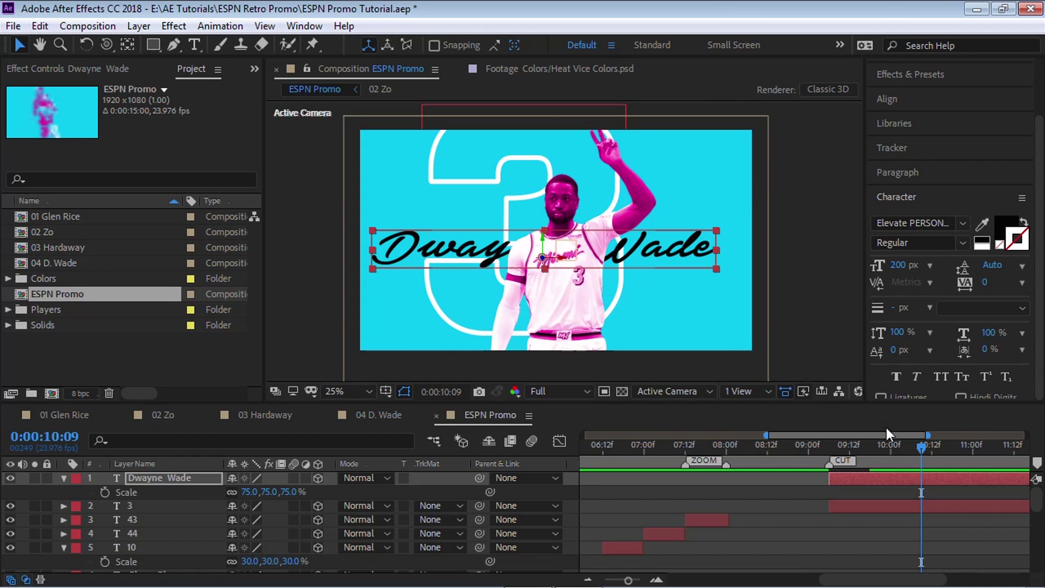
Preview the ESPN Promo animation around the CUT marker and again from the start of the composition.
left_click(814, 445)
key("space")
key("space")
key("Home")
key("space")
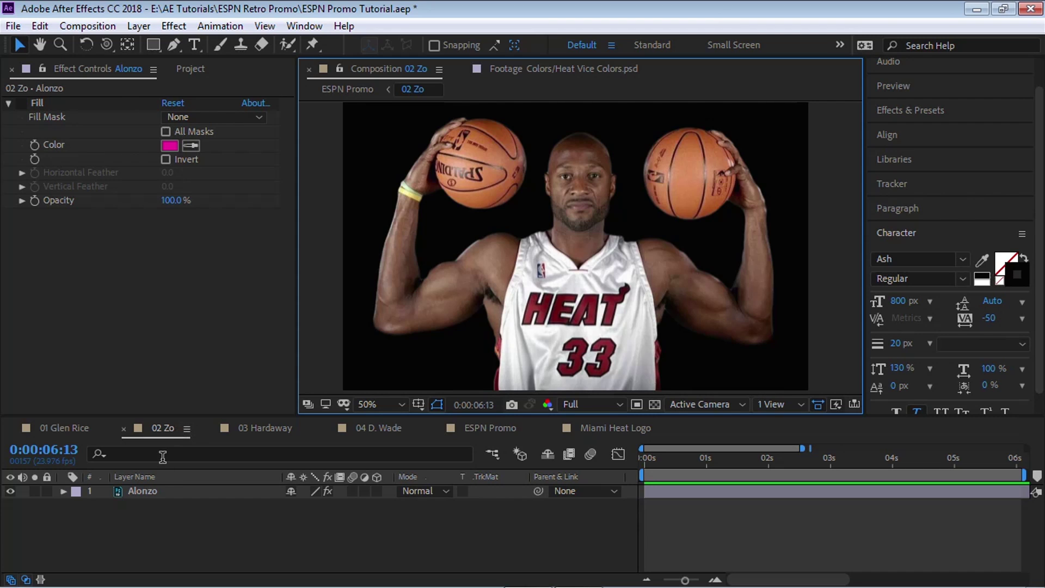
Duplicate the Alonzo layer in the 02 Zo composition and hide the original.
left_click(153, 491)
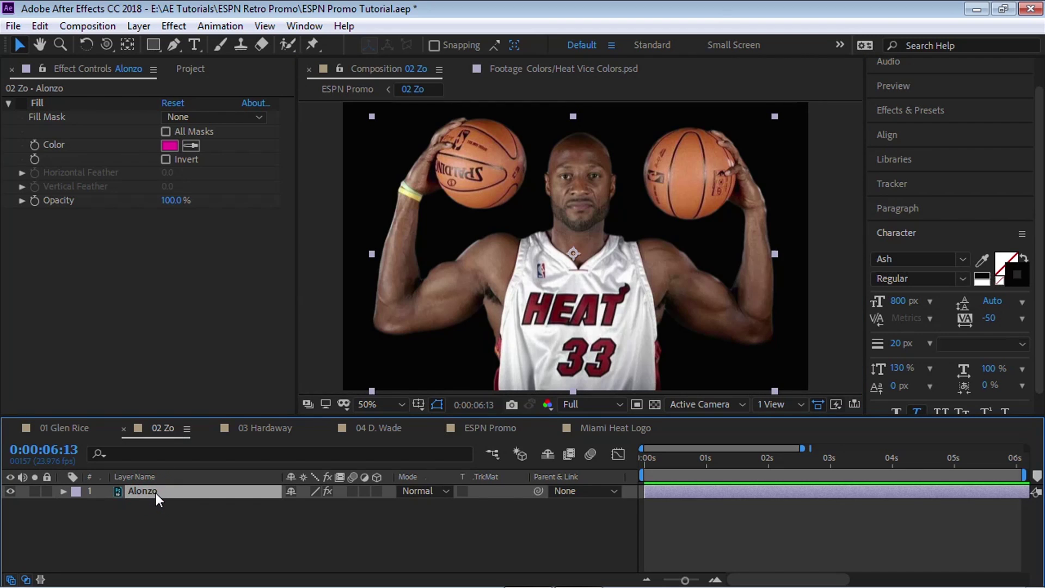
key("ctrl+d")
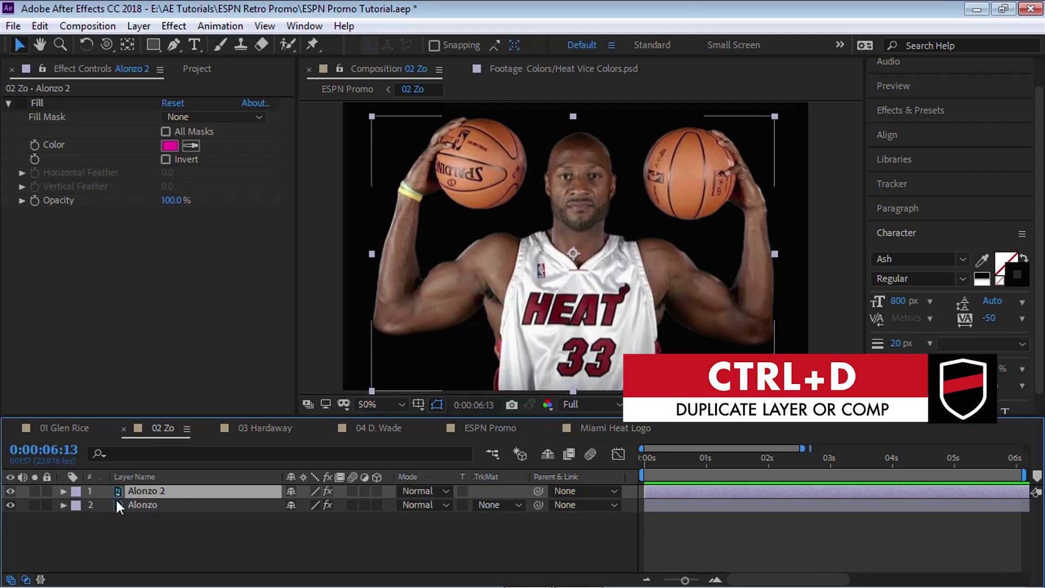
left_click(10, 505)
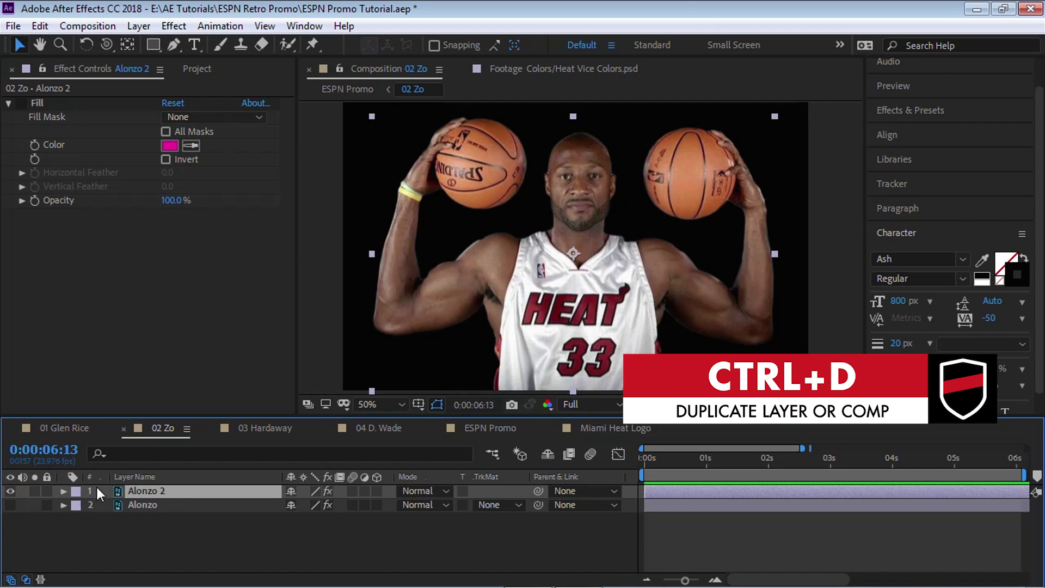
Apply the Black & White and Levels colour correction effects to the Alonzo 2 layer.
left_click(172, 25)
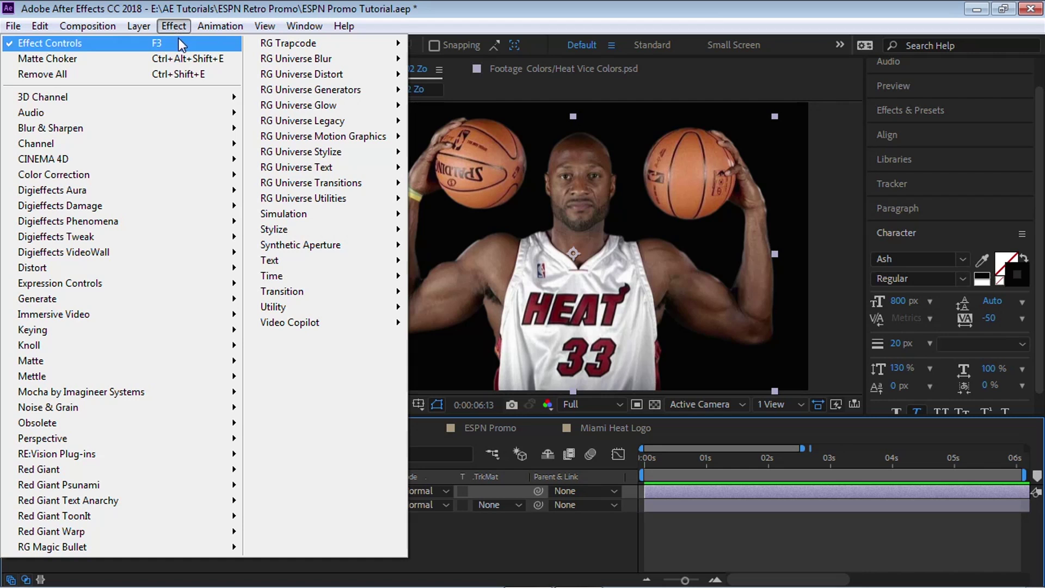
mouse_move(190, 178)
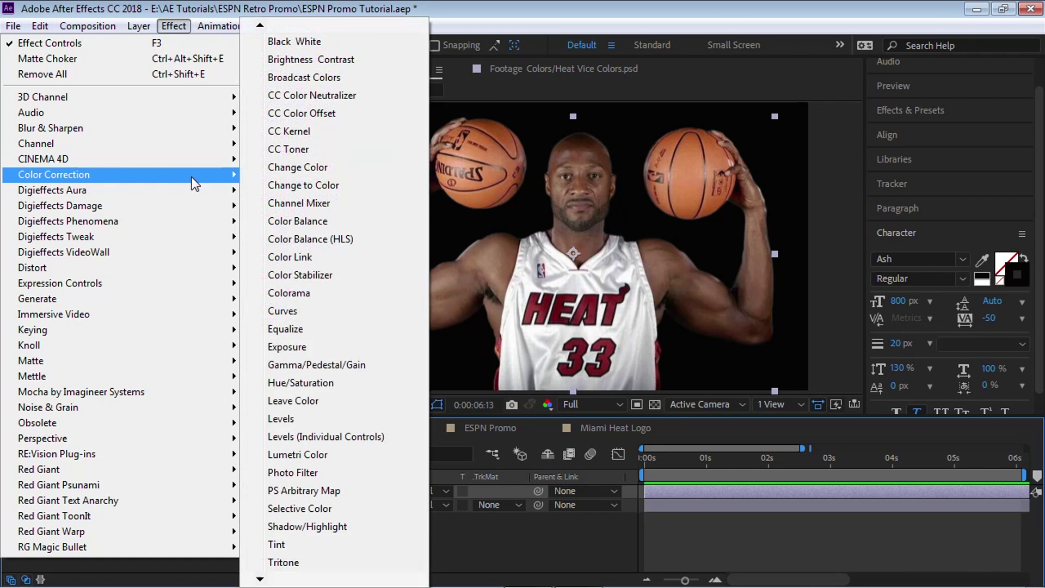
left_click(293, 41)
left_click(173, 26)
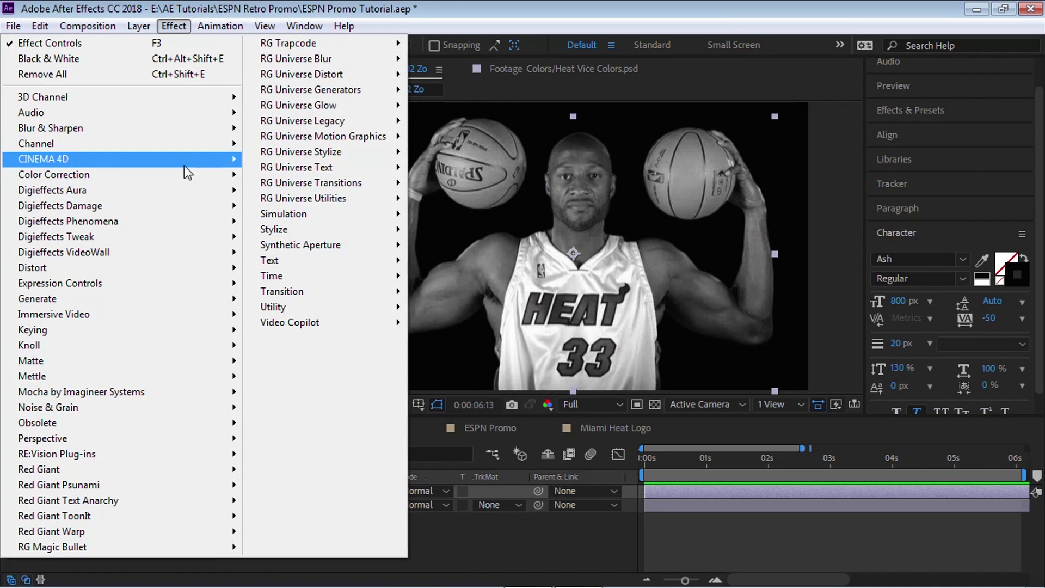
mouse_move(187, 173)
left_click(284, 419)
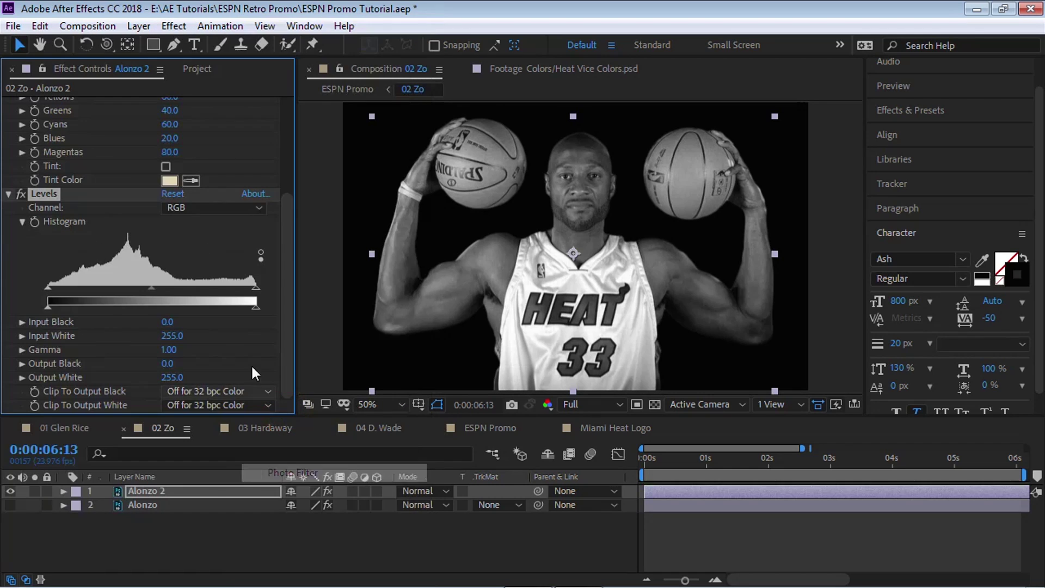
Set the Levels Input Black to 105 and Input White to 148 to isolate the dark jersey lettering.
left_click_drag(48, 291, 93, 286)
left_click_drag(254, 287, 169, 287)
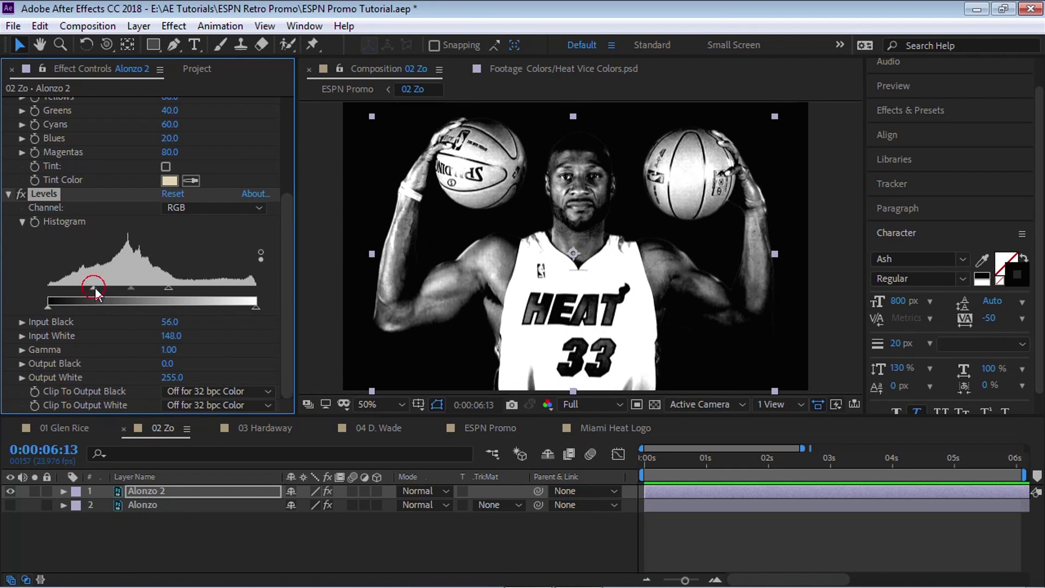
left_click_drag(95, 292, 127, 291)
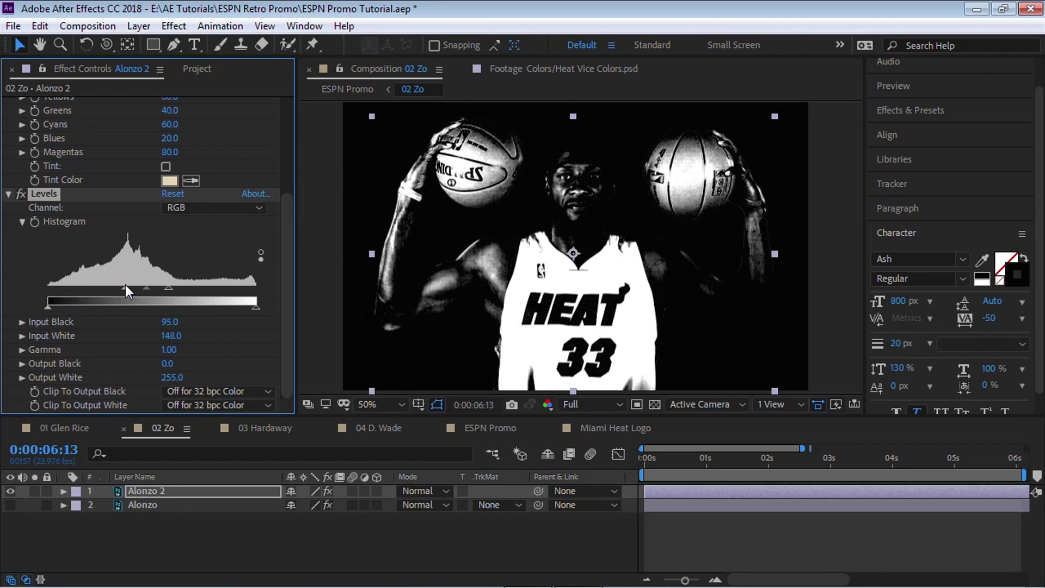
left_click(174, 48)
scroll(559, 275, "up", 1)
left_click_drag(559, 276, 532, 155)
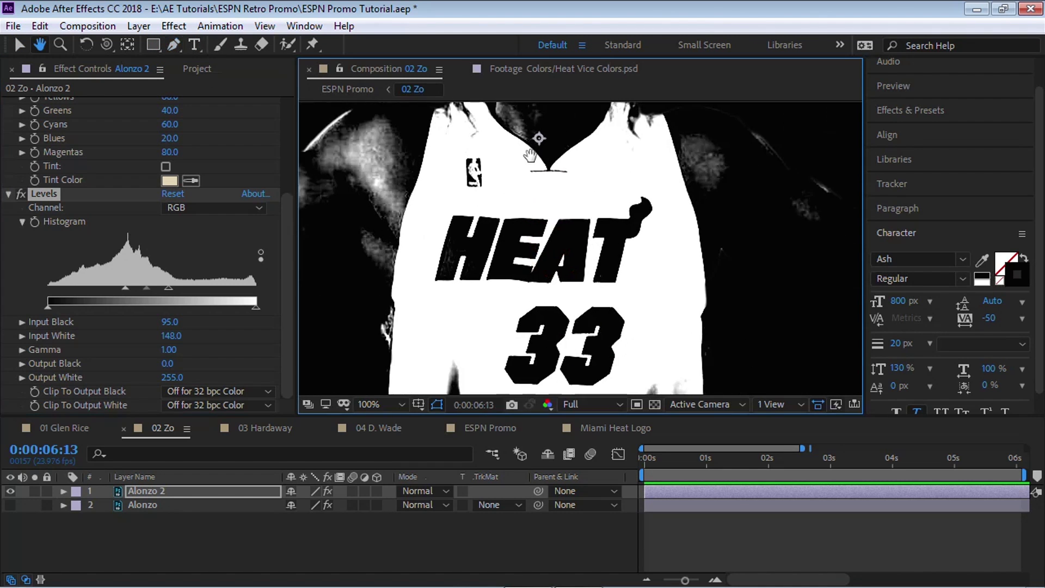
left_click_drag(133, 287, 137, 287)
Draw a closed Pen tool mask around the HEAT 33 lettering on the Alonzo 2 layer.
left_click(502, 197)
left_click(433, 212)
left_click(418, 276)
left_click(466, 342)
left_click_drag(498, 360, 490, 318)
left_click(490, 347)
left_click(531, 354)
left_click(603, 348)
left_click(638, 290)
left_click(661, 178)
left_click(642, 138)
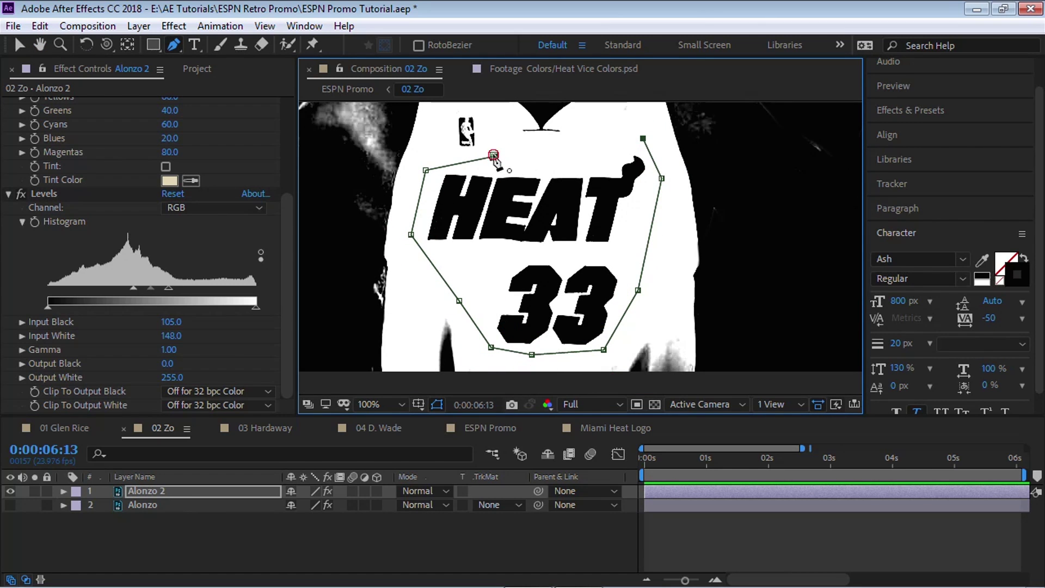
left_click(493, 157)
Auto-trace the masked lettering on the current frame using the Luminance channel, applied to a new layer.
left_click(138, 26)
left_click(244, 557)
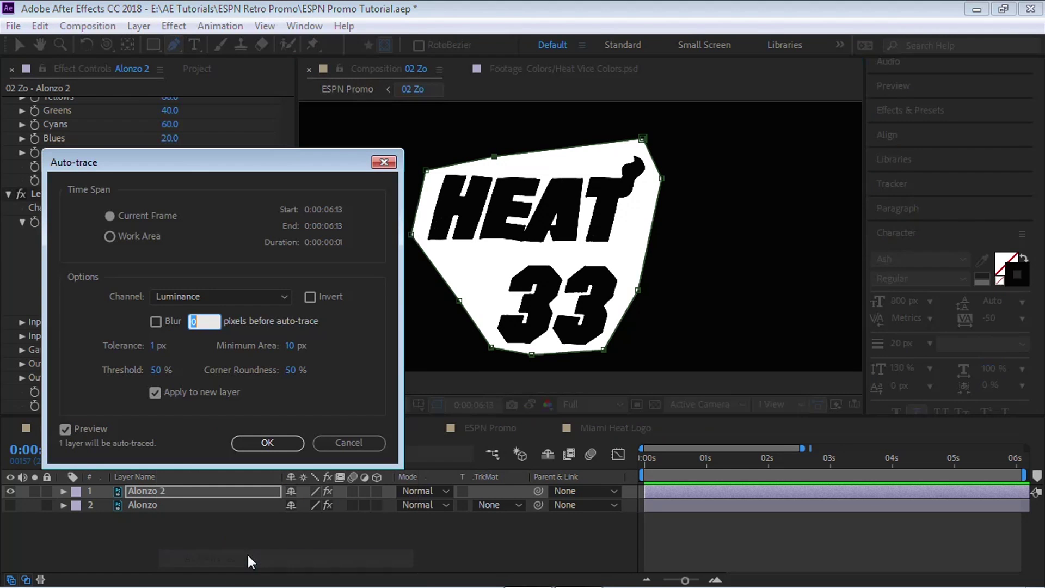
left_click(217, 296)
left_click(204, 386)
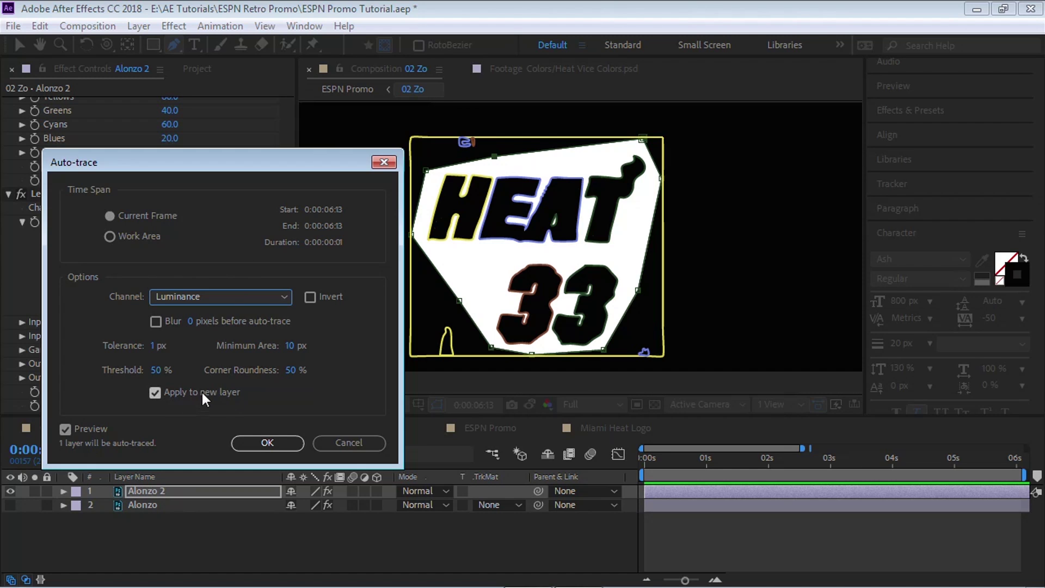
left_click(267, 442)
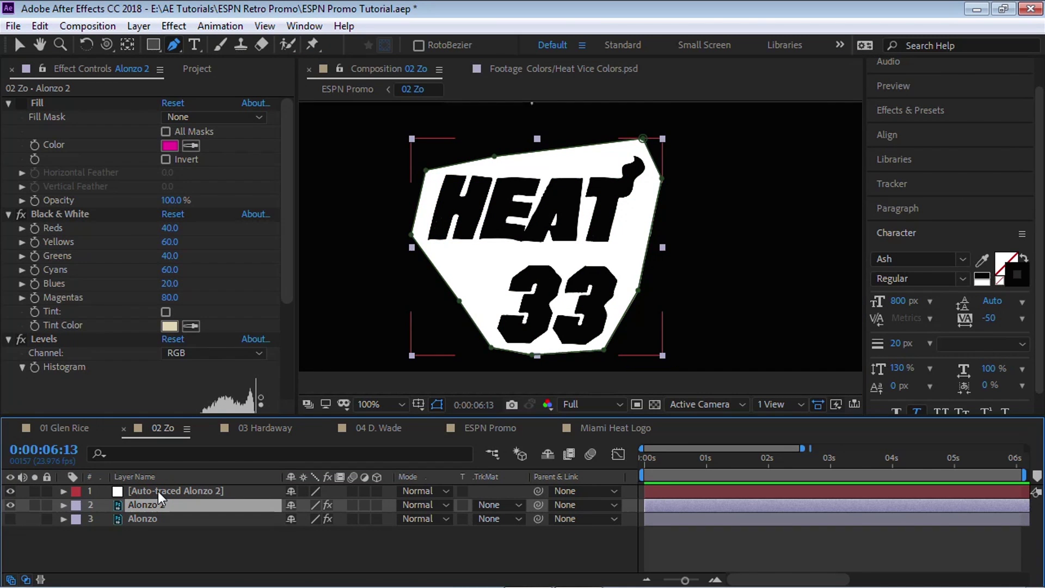
Delete the Alonzo 2 layer and rename the auto-traced layer to Jersey.
key("Delete")
left_click(205, 488)
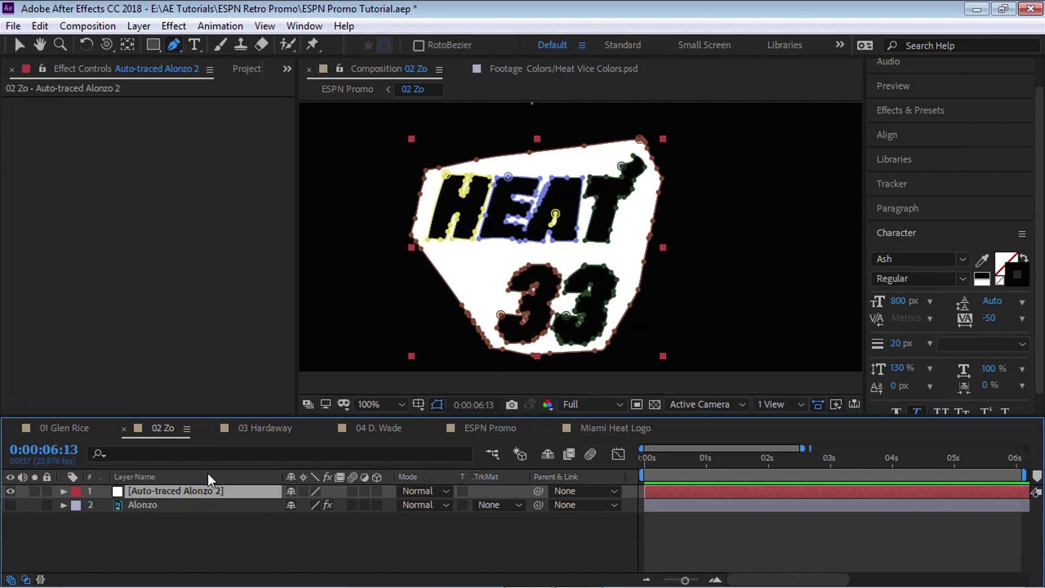
key("Return")
type("Jersey")
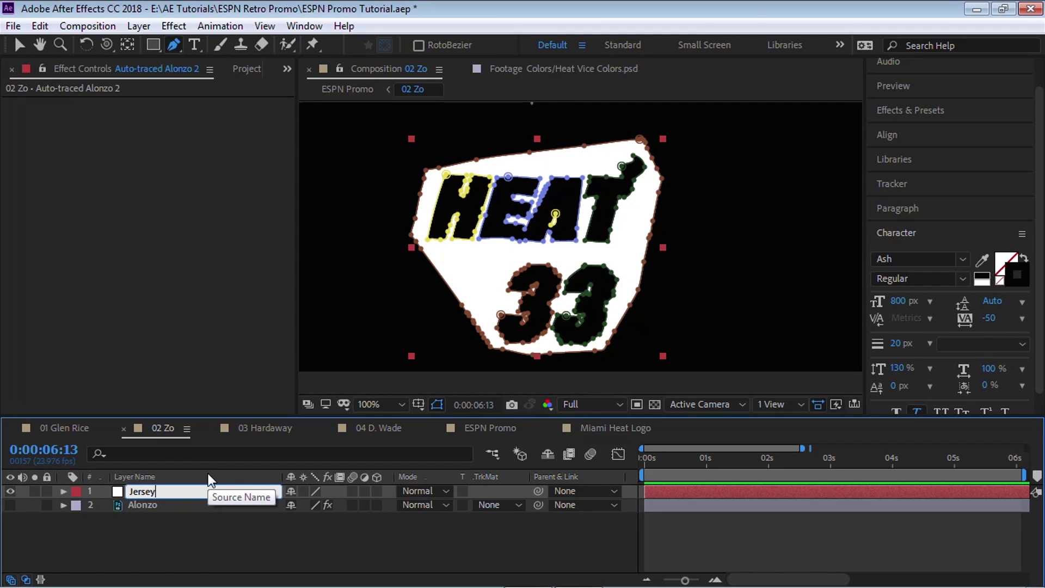
key("Return")
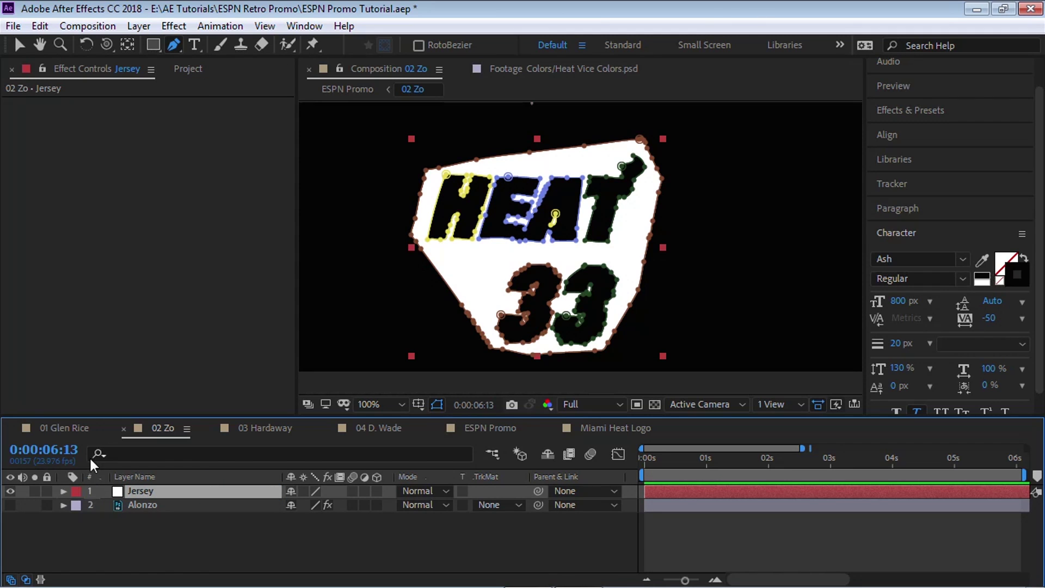
Delete Mask 1, the outer outline, from the Jersey layer so only the lettering masks are left, and collapse its properties.
key("m")
left_click(135, 501)
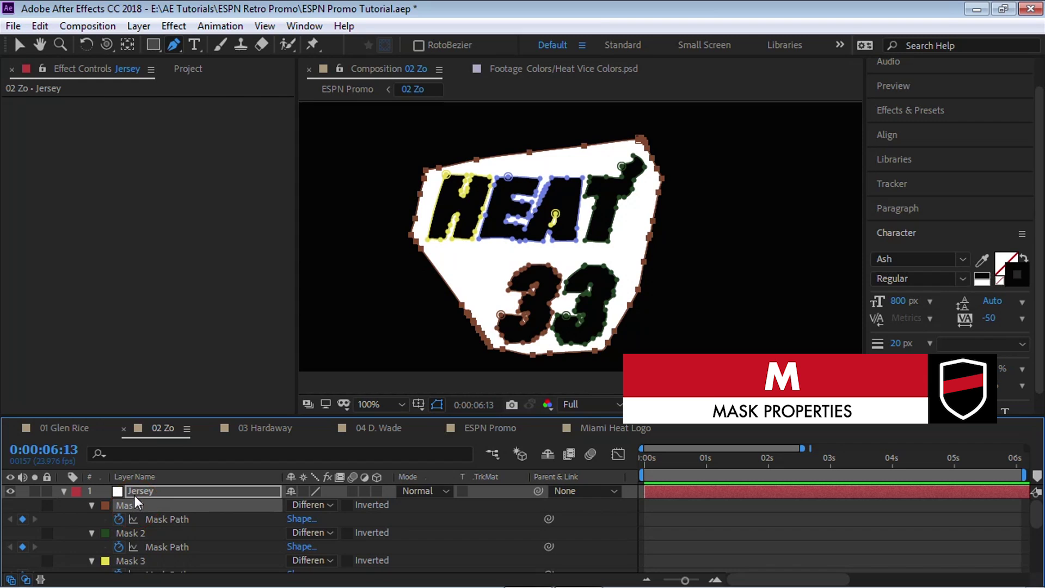
key("Delete")
key("F2")
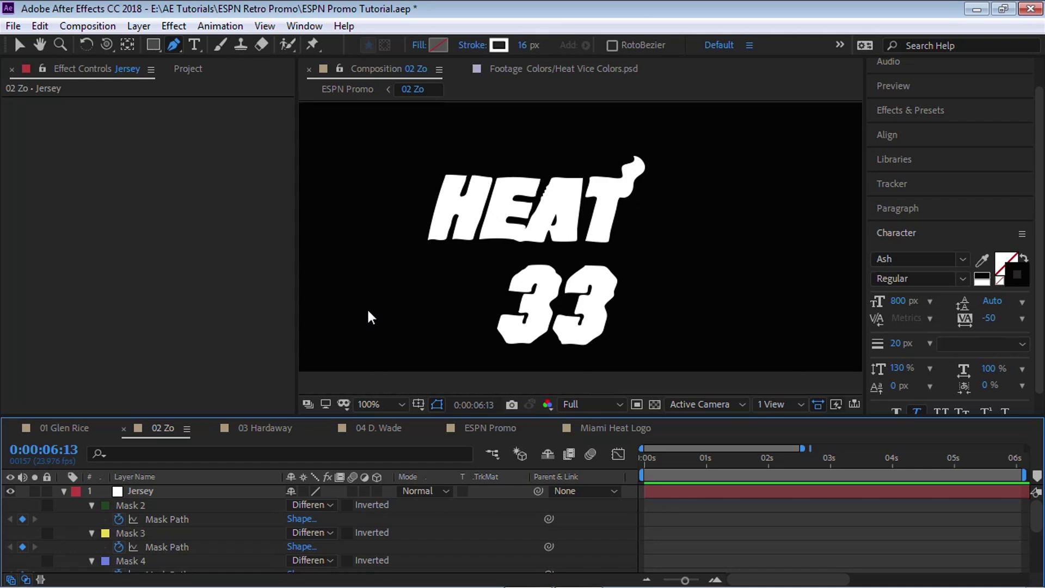
scroll(368, 310, "down", 1)
left_click(64, 491)
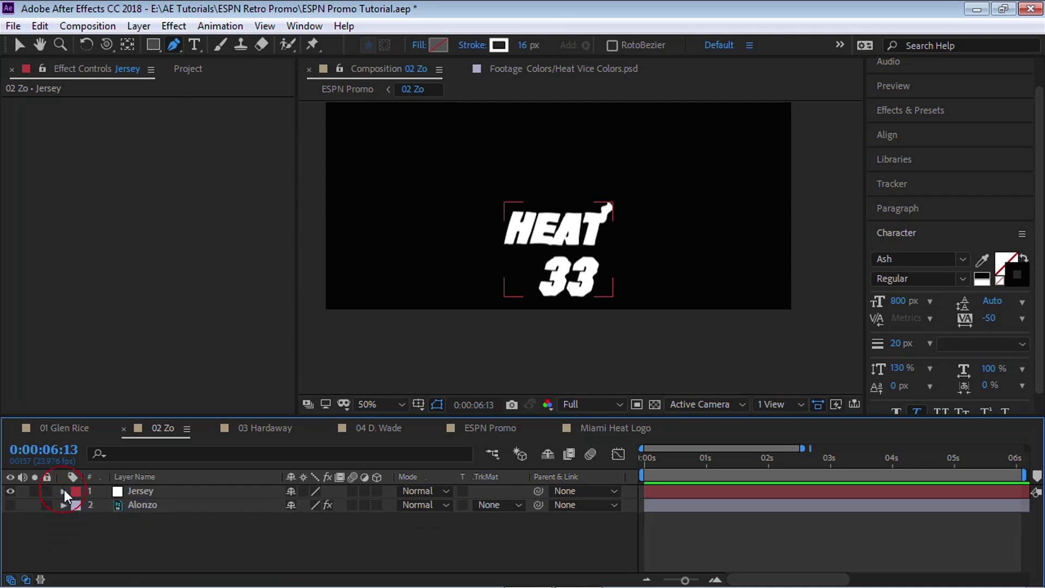
Make the Alonzo layer visible and enable its magenta Fill effect.
left_click(136, 505)
left_click(11, 504)
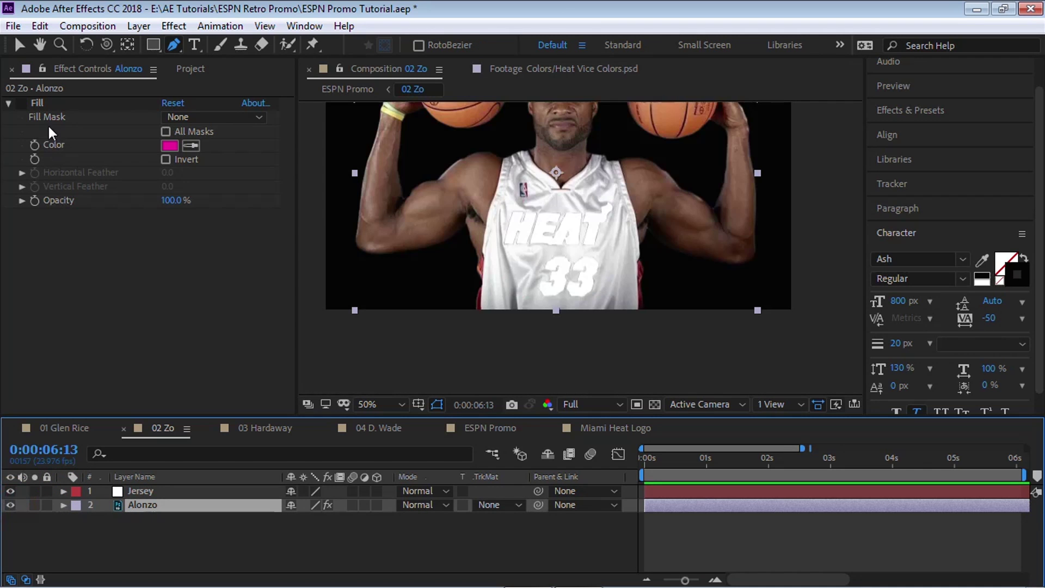
left_click(20, 103)
left_click_drag(524, 226, 526, 313)
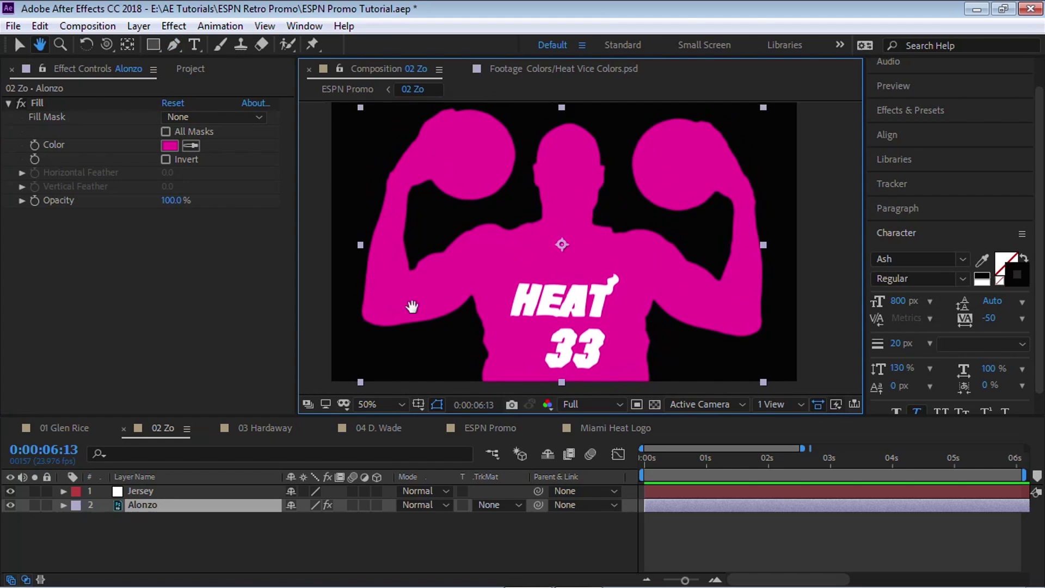
Add the Colors/Heat Vice Colors.psd swatches to the frame's upper-left corner and apply a Fill effect to Jersey, sampling the dark grey swatch.
left_click(187, 72)
left_click_drag(94, 296, 396, 119)
left_click(153, 507)
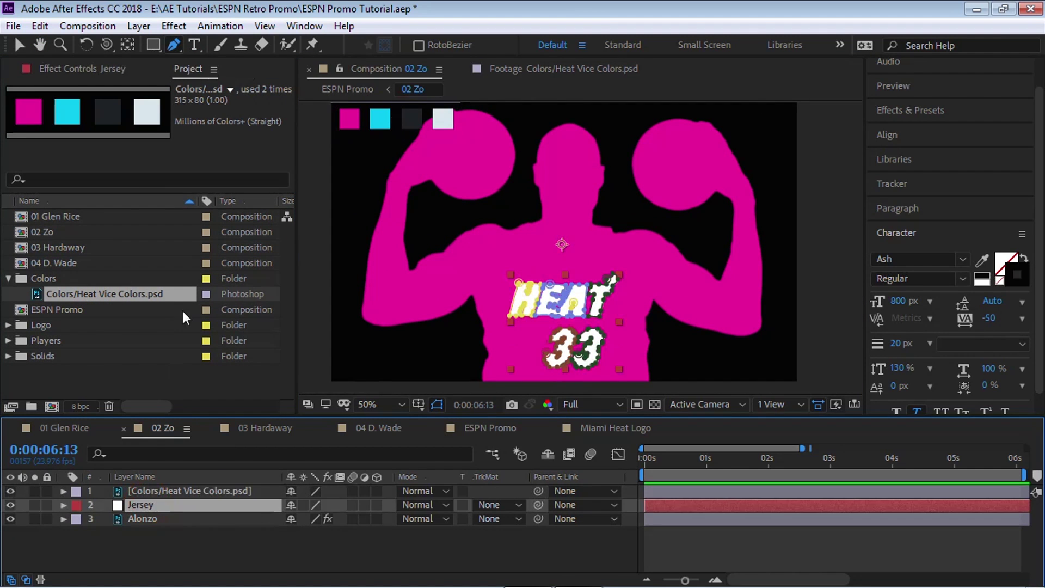
left_click(173, 25)
mouse_move(196, 301)
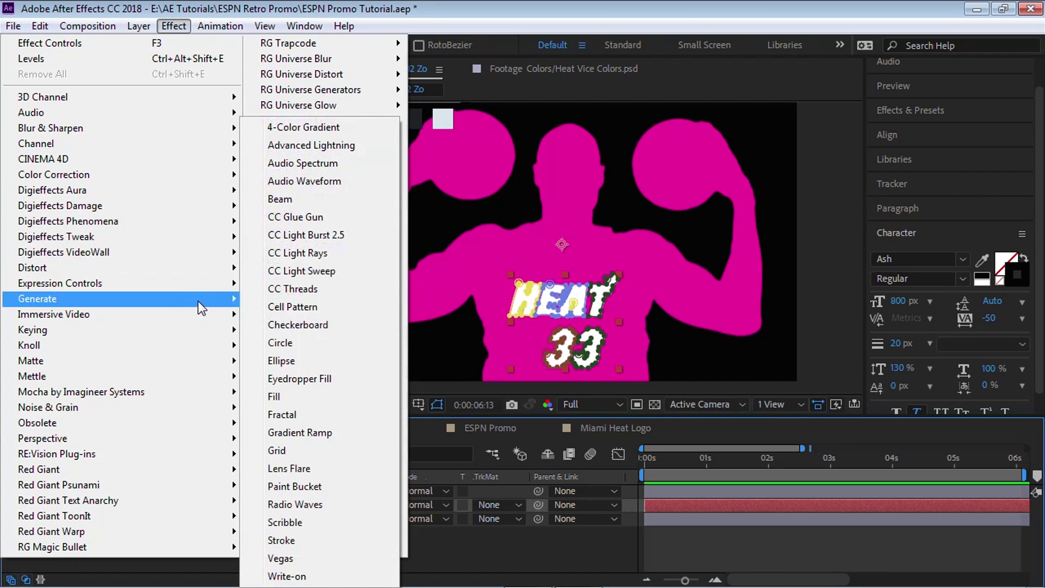
left_click(275, 396)
left_click(190, 146)
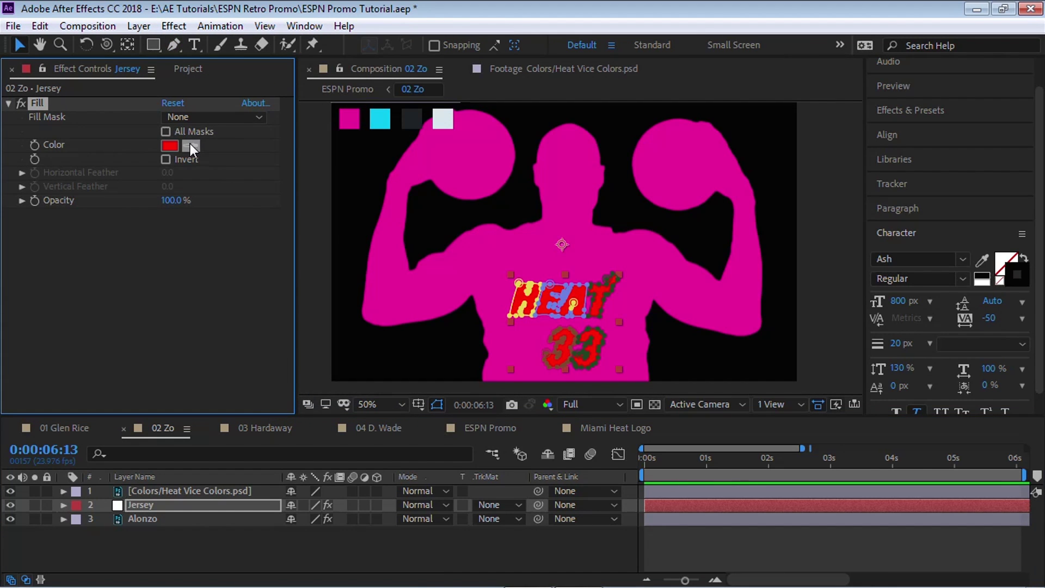
left_click(411, 118)
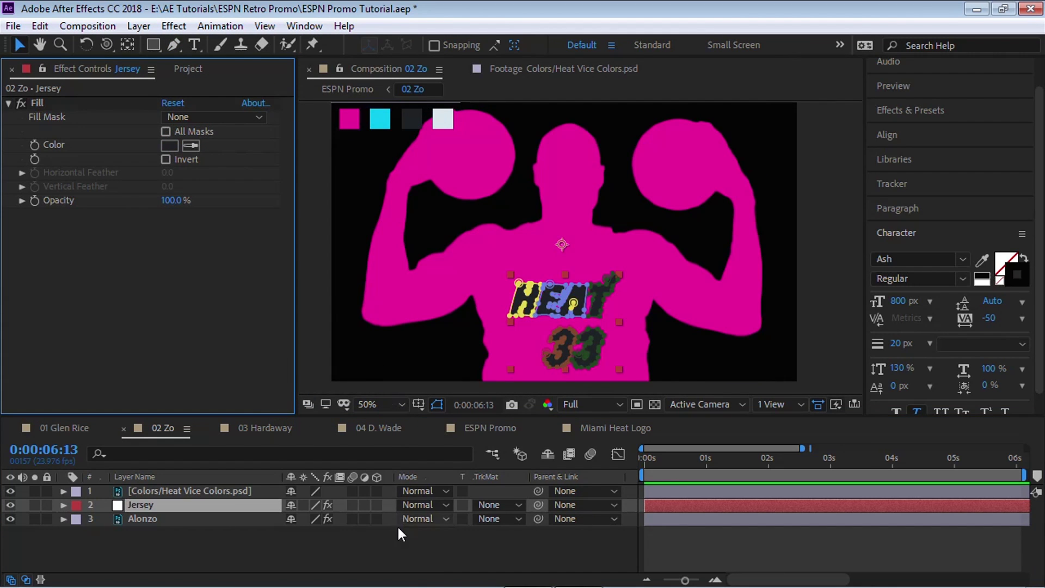
left_click(401, 542)
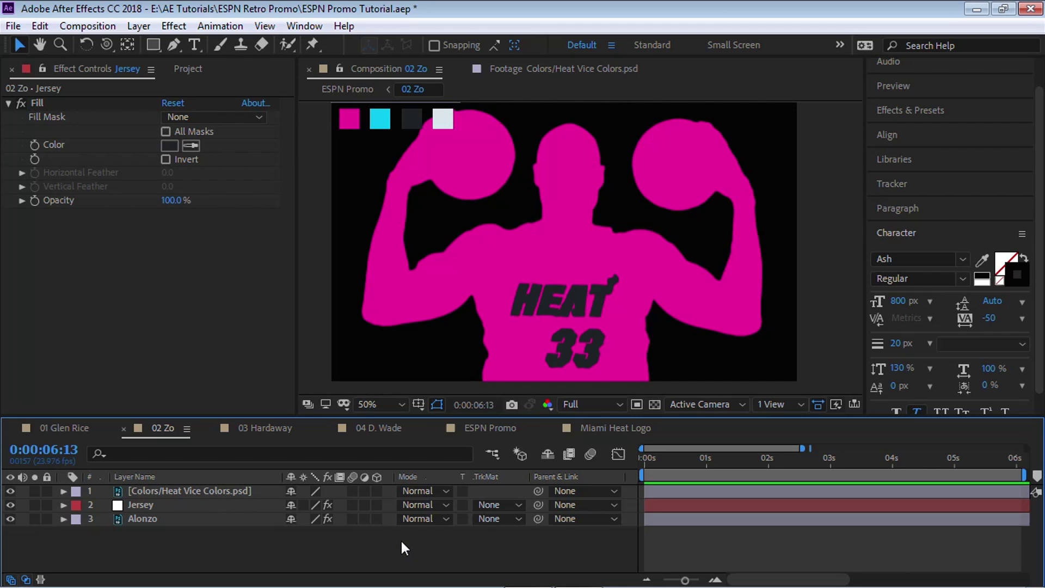
Duplicate the Alonzo layer and rename the copy to Basketball.
left_click(147, 519)
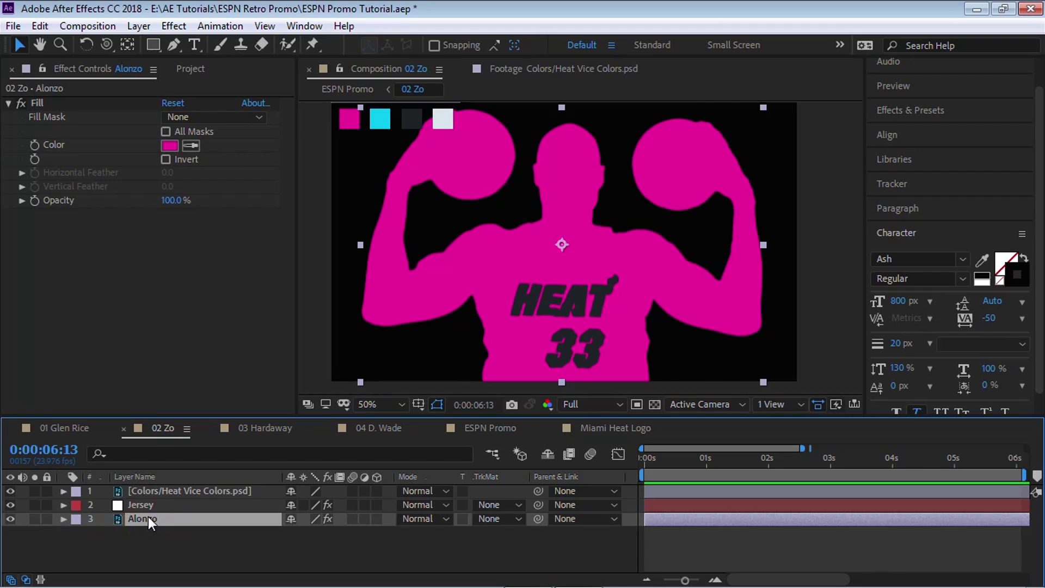
key("ctrl+d")
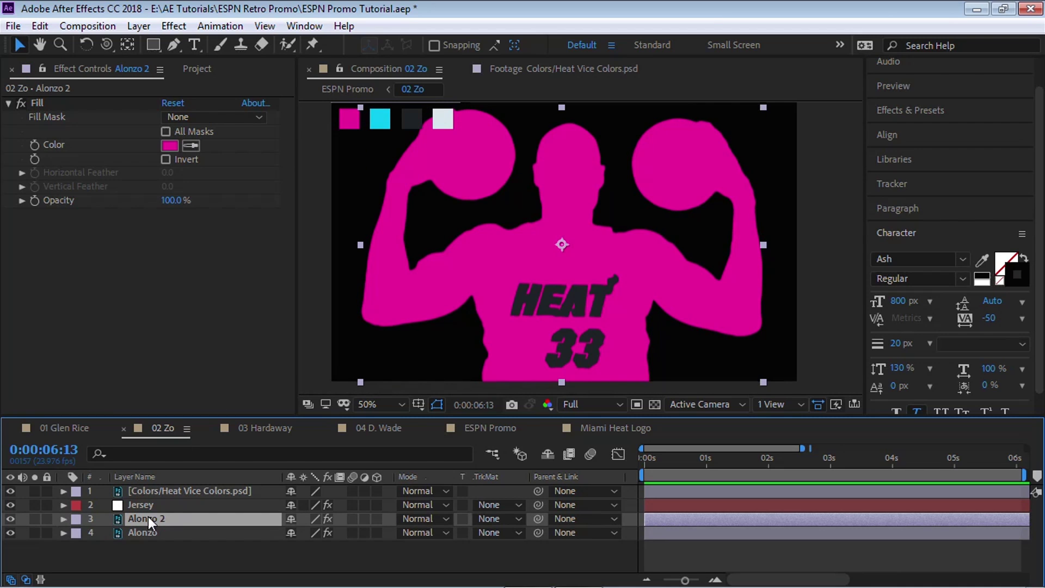
key("Return")
type("Basketball")
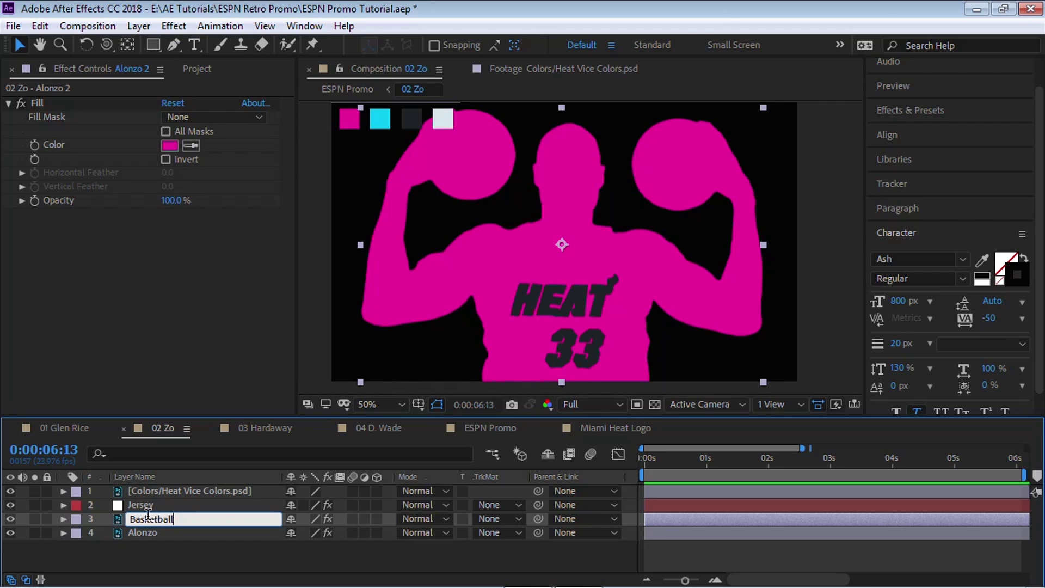
key("Return")
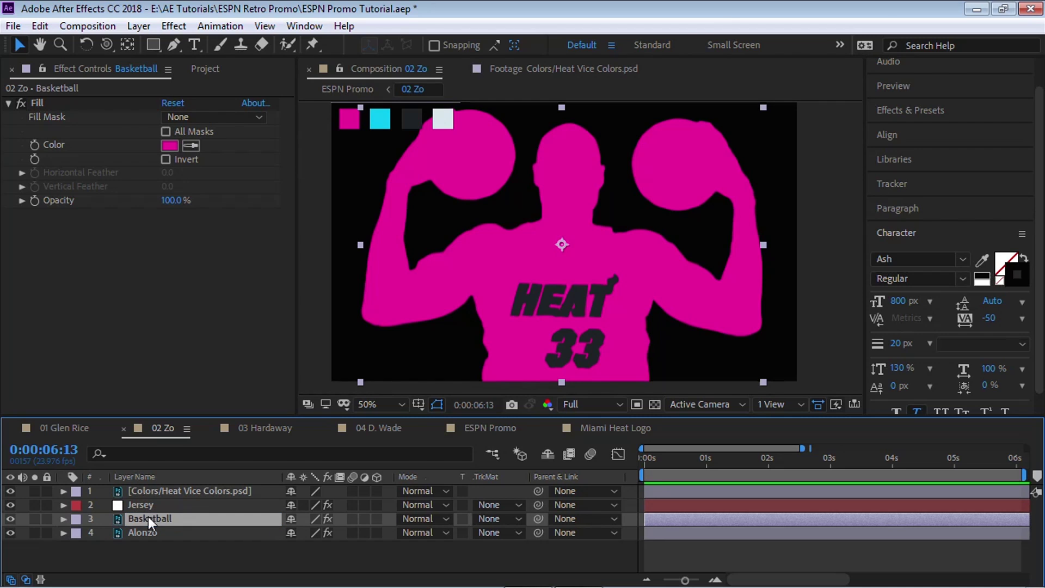
Turn off the Basketball layer's Fill effect and hide the Heat Vice Colors and Alonzo layers, ready to mask the first ball with the Pen tool.
left_click(21, 104)
left_click_drag(510, 210, 527, 246)
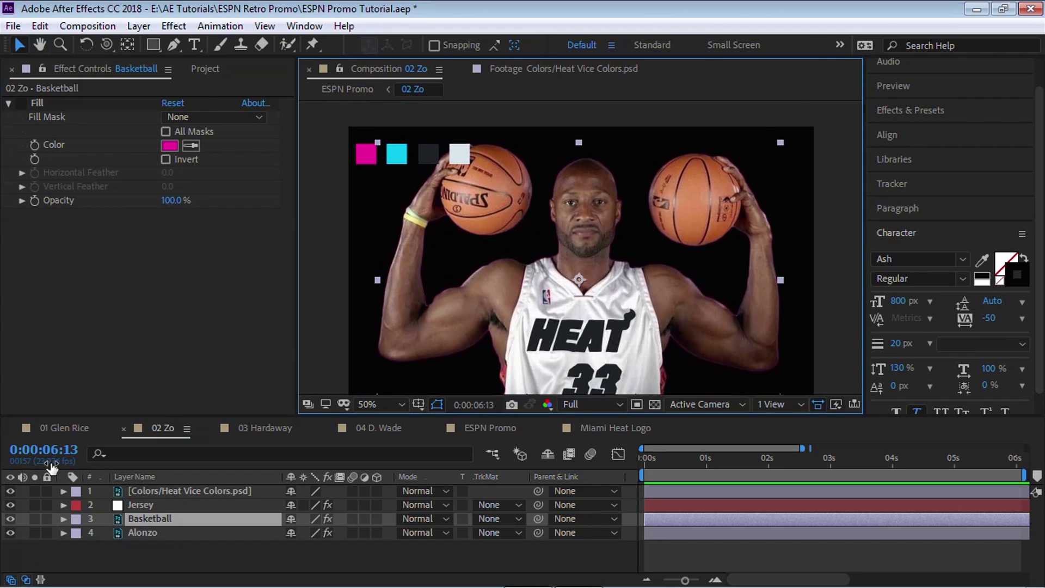
left_click(11, 491)
left_click(174, 44)
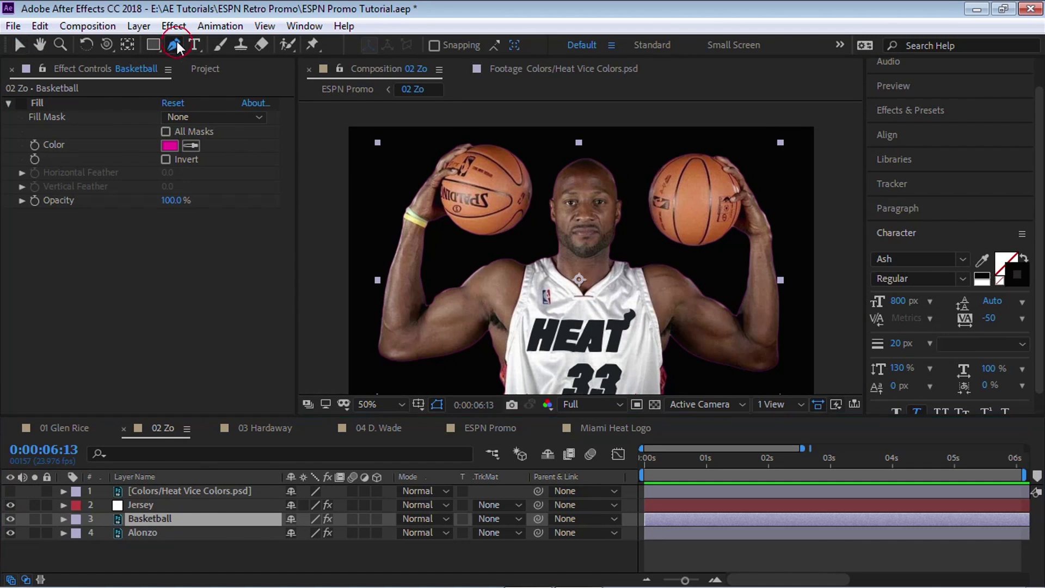
key("period")
key("space")
left_click_drag(492, 230, 569, 316)
left_click(10, 533)
key("period")
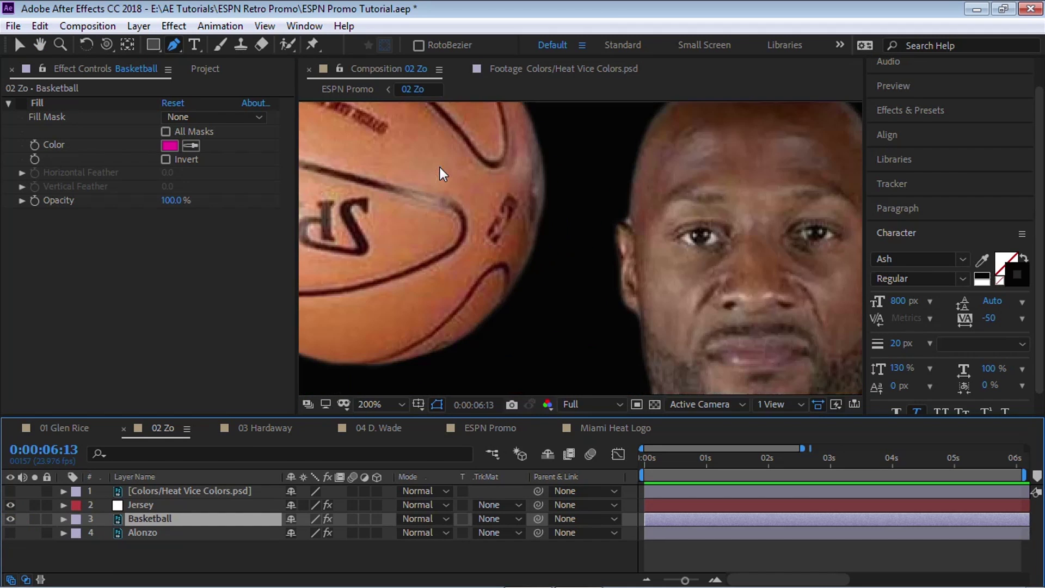
Trace the first Basketball mask with the Pen tool along the fingers, thumb and palm touching the ball at the image's left.
key("grave")
key("space")
left_click_drag(431, 234, 570, 320)
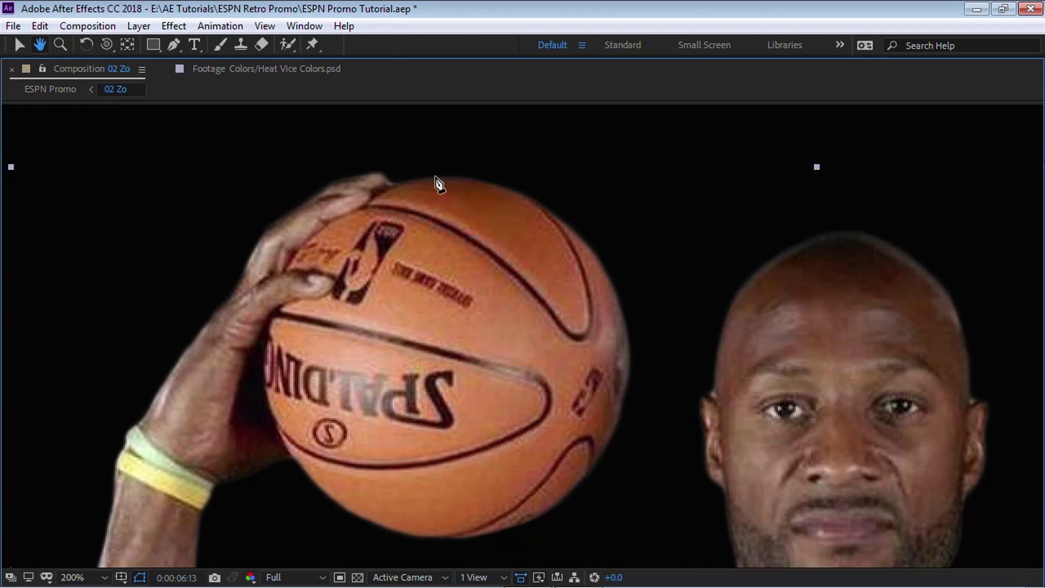
left_click(412, 147)
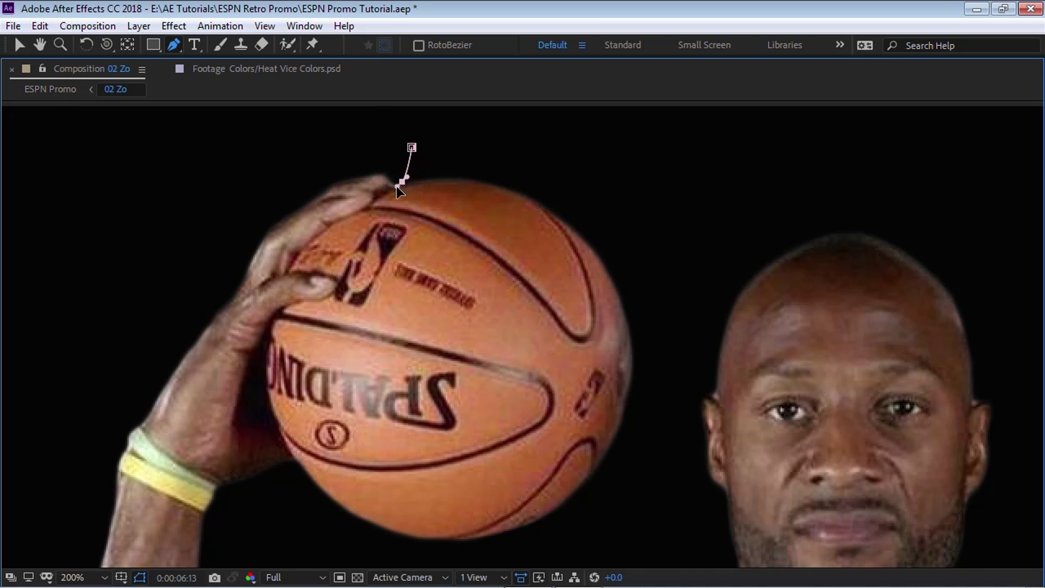
left_click(377, 195)
left_click(328, 225)
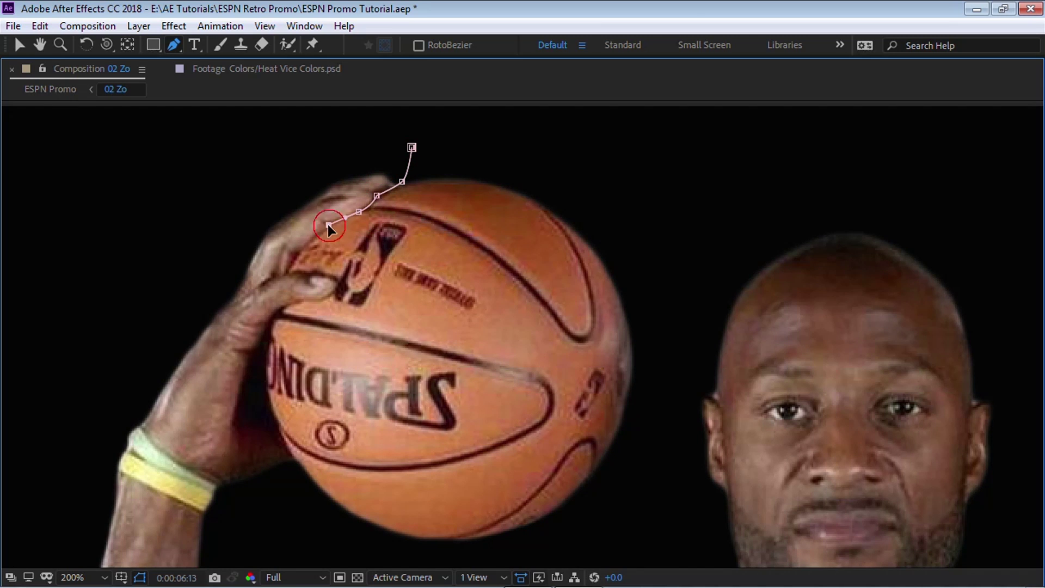
left_click(286, 272)
left_click_drag(337, 280, 280, 311)
left_click(313, 301)
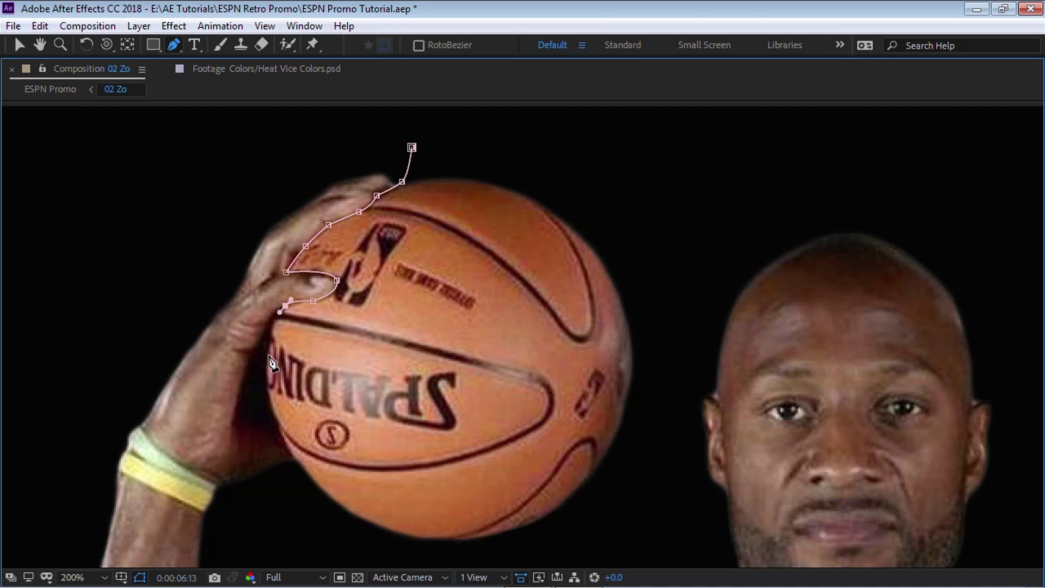
left_click_drag(267, 367, 266, 380)
left_click_drag(276, 419, 280, 432)
left_click(294, 458)
left_click(299, 498)
Carry the first ball's mask loosely around its free outer edge and close the path at the starting point.
key("space")
left_click_drag(361, 558, 329, 490)
left_click(339, 509)
left_click_drag(517, 504, 520, 506)
left_click(617, 429)
left_click(623, 241)
key("space")
left_click_drag(584, 134, 601, 226)
left_click(578, 203)
left_click(397, 170)
key("space")
left_click_drag(690, 224, 592, 180)
scroll(592, 180, "down", 1)
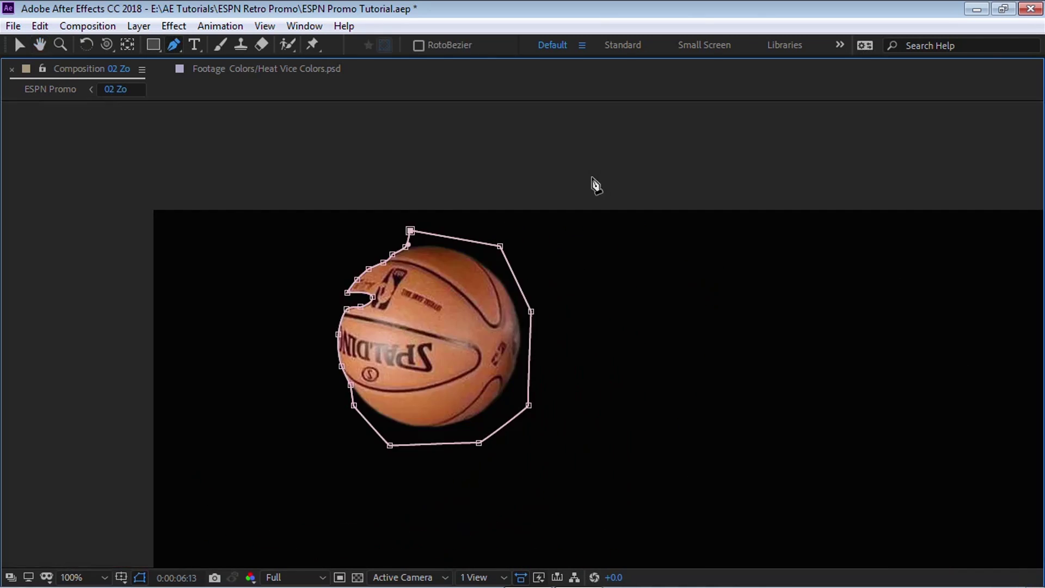
Reveal the Basketball layer's masks and set Mask 1's mode to None.
key("grave")
left_click(175, 519)
key("m")
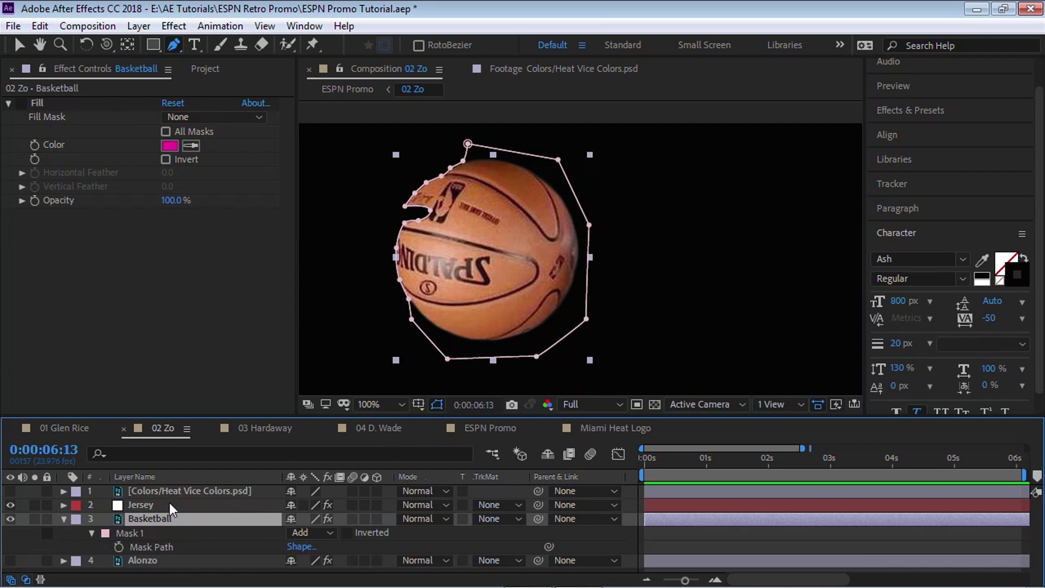
left_click(323, 534)
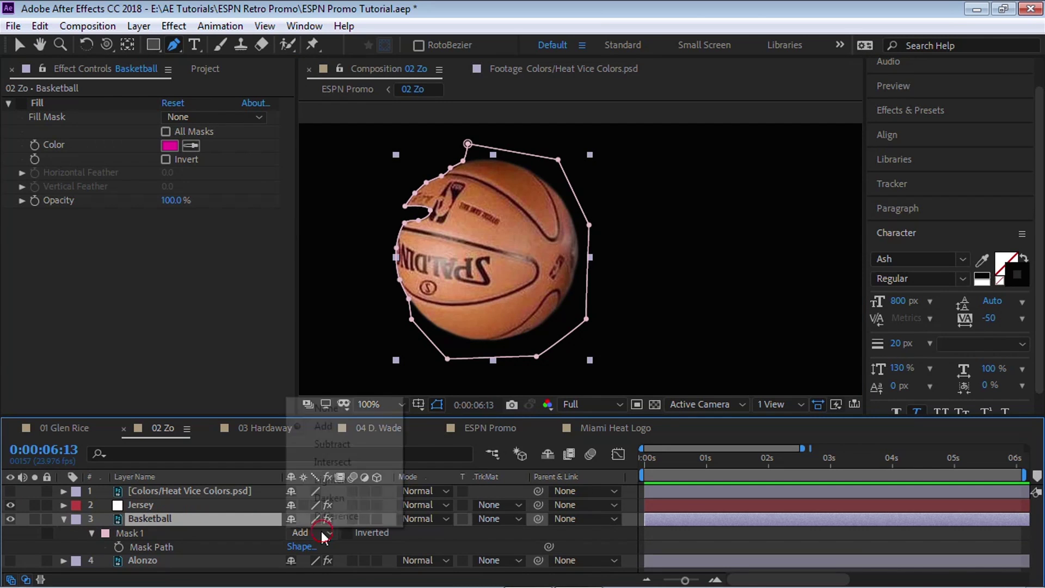
left_click(336, 407)
Start a second Pen mask above the ball on the other side of the head and bring it down along the upper finger.
key("space")
left_click_drag(806, 304, 541, 277)
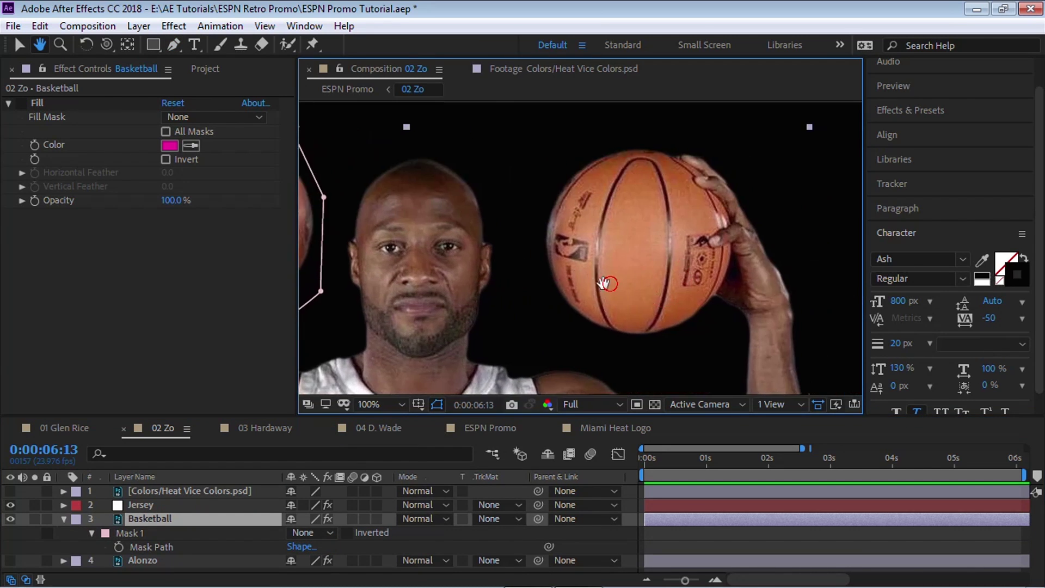
left_click_drag(608, 280, 543, 291)
key("g")
scroll(583, 124, "up", 1)
key("space")
left_click_drag(562, 203, 552, 288)
key("grave")
left_click(512, 147)
left_click(570, 214)
left_click(576, 231)
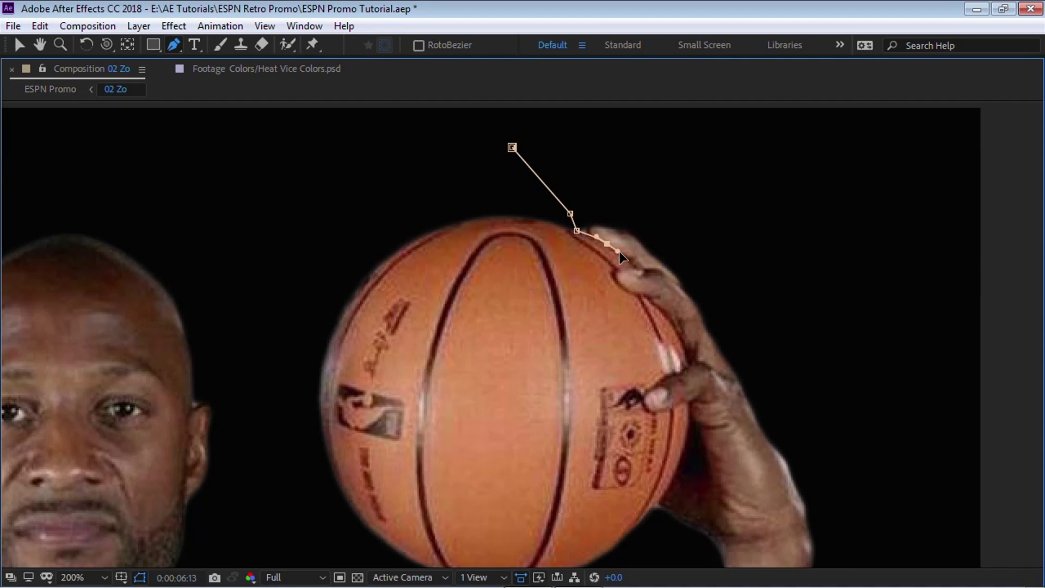
left_click(637, 267)
Continue the second mask around the fingertips, thumb and palm to just below the ball's hand side.
left_click_drag(613, 274, 632, 292)
left_click_drag(673, 326, 682, 341)
left_click_drag(644, 403, 669, 349)
left_click(689, 402)
left_click(640, 386)
left_click(633, 450)
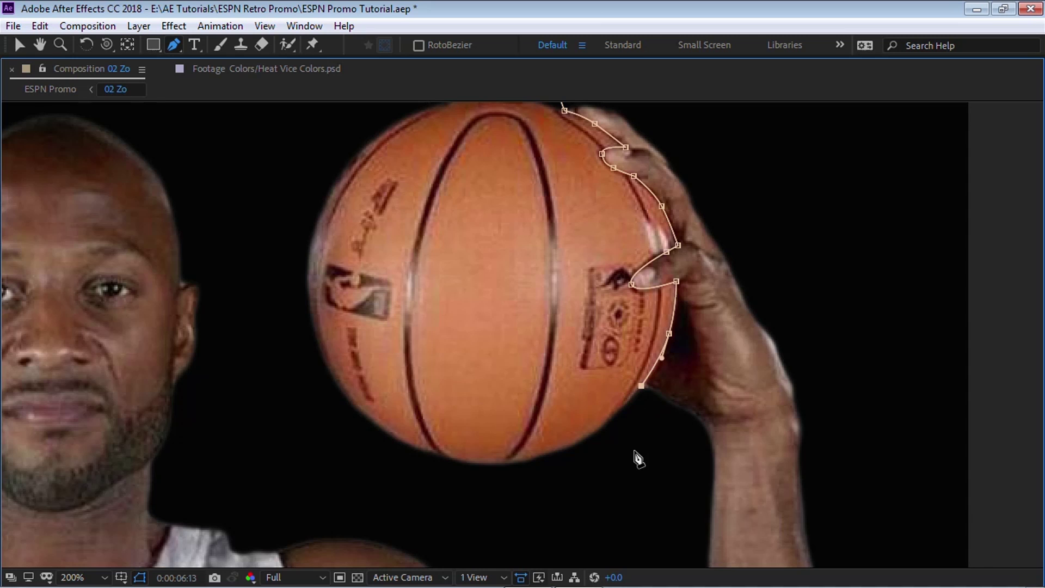
Carry the second mask loosely around the ball's underside and free outer edge, and close it at the starting point.
left_click(480, 496)
left_click(331, 452)
left_click(257, 273)
left_click(283, 132)
left_click_drag(367, 136, 380, 271)
left_click(395, 187)
left_click(513, 163)
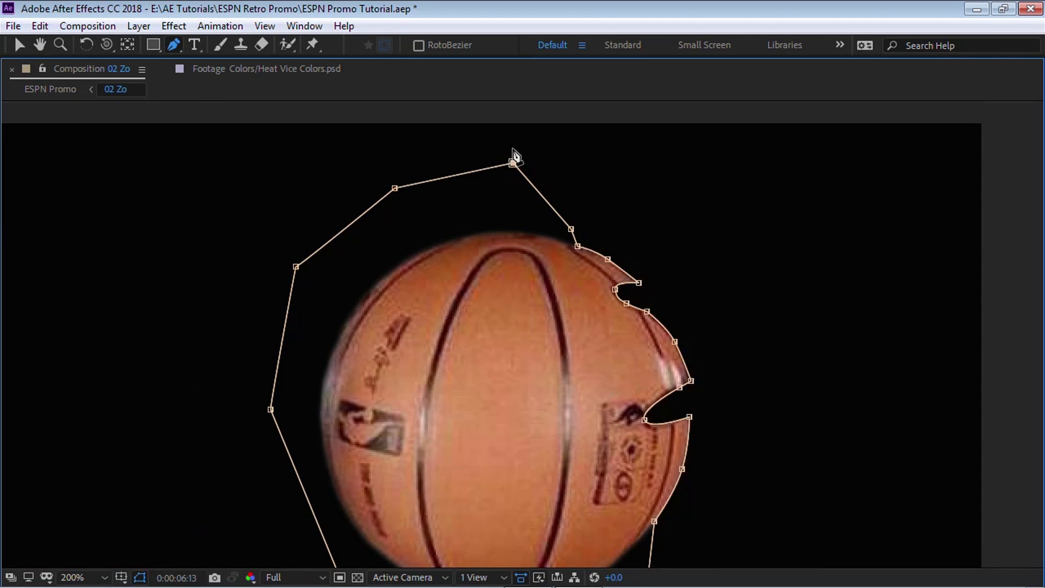
scroll(513, 154, "down", 1)
left_click_drag(513, 316, 641, 226)
key("grave")
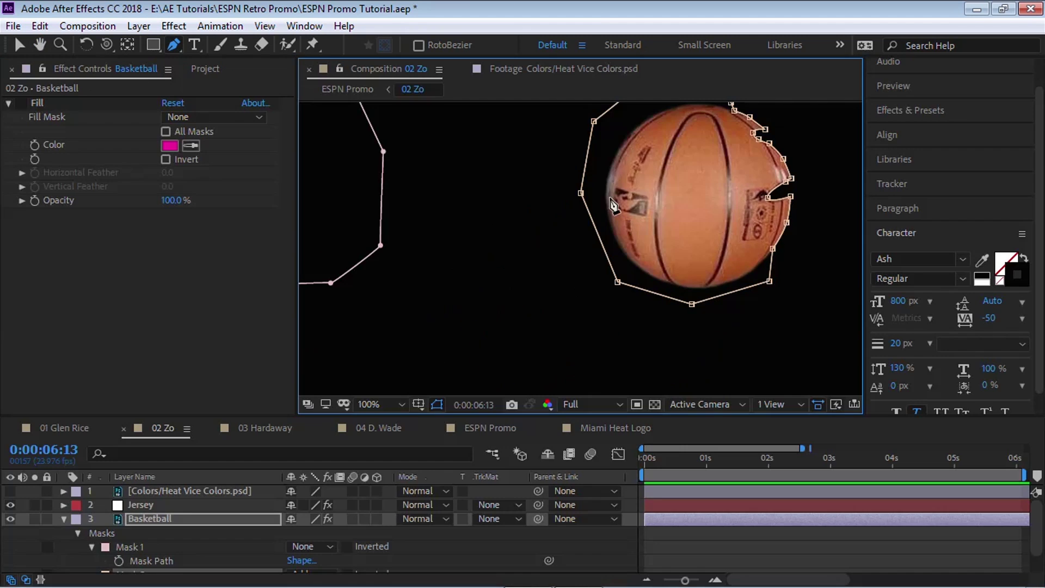
Set Mask 1's mode back to Add so both basketballs are included, and deselect the masks.
scroll(612, 180, "down", 1)
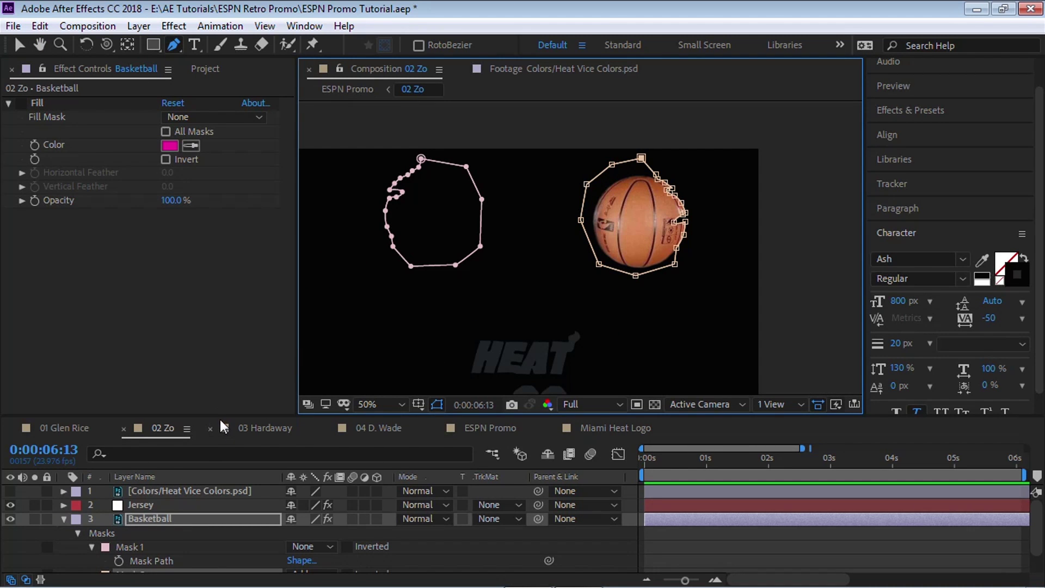
left_click_drag(220, 416, 216, 373)
left_click(133, 492)
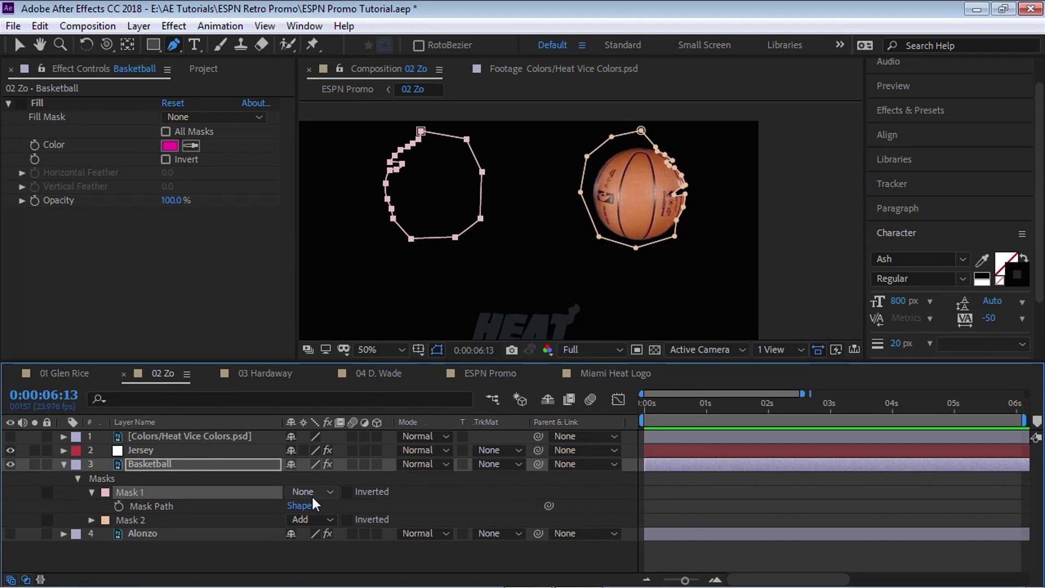
left_click(310, 492)
left_click(330, 385)
left_click(155, 521)
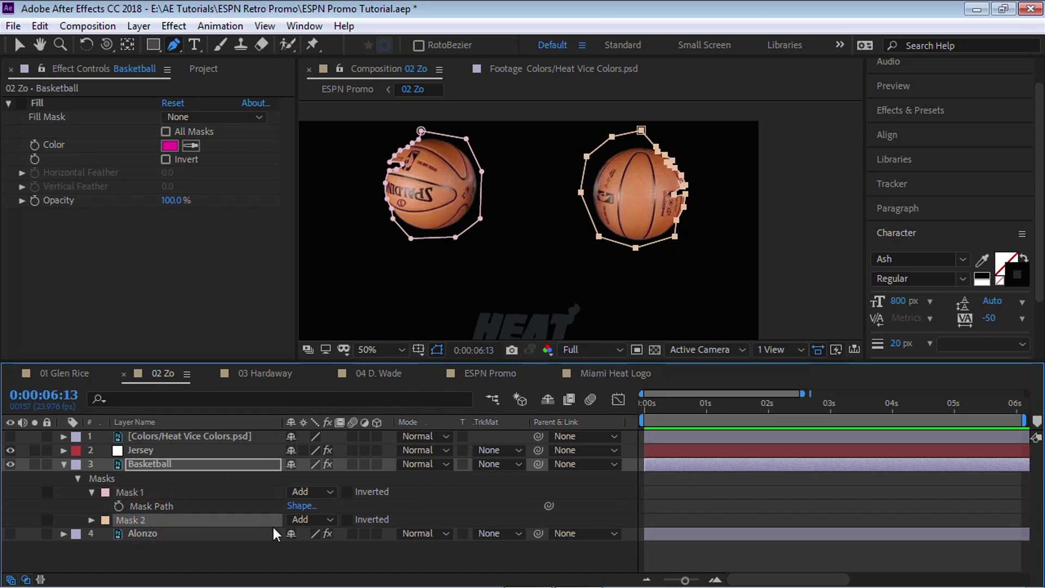
left_click(354, 552)
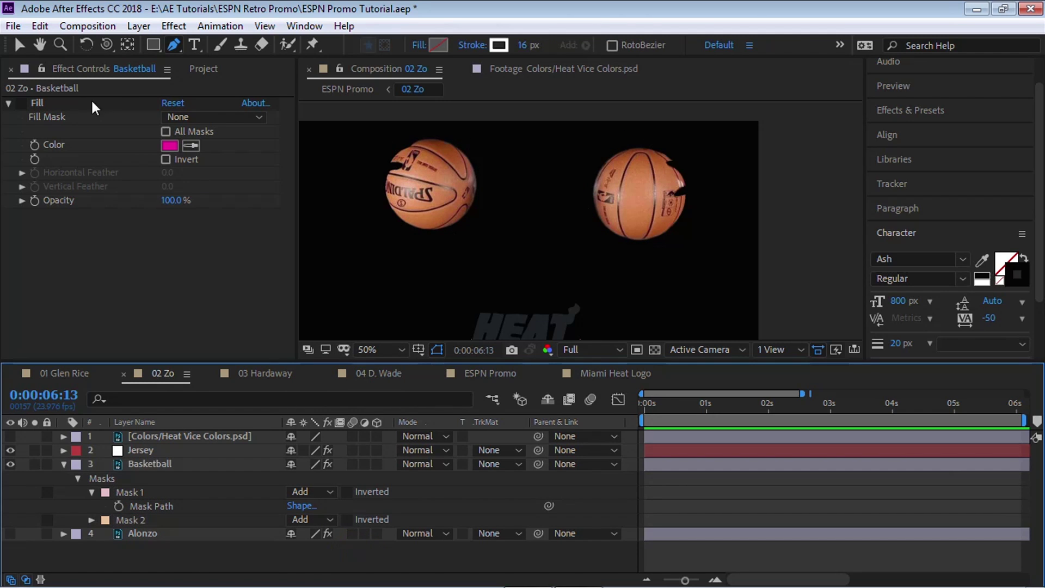
Enable Basketball's Fill, recolour it by sampling the dark grey from the shown Heat Vice swatches, and show the Alonzo layer.
left_click(22, 104)
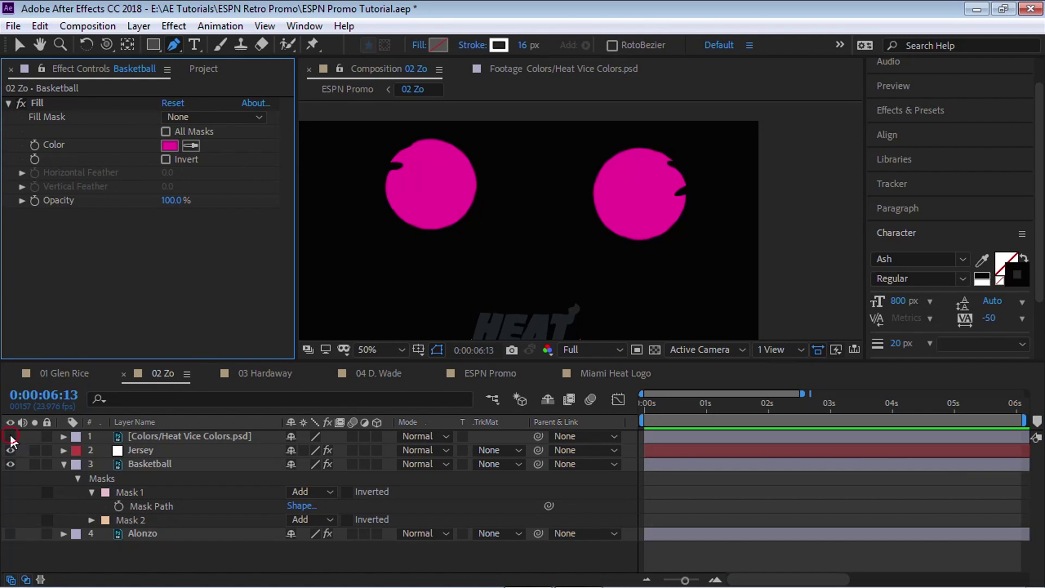
left_click(10, 436)
left_click(190, 145)
left_click(373, 147)
left_click(11, 533)
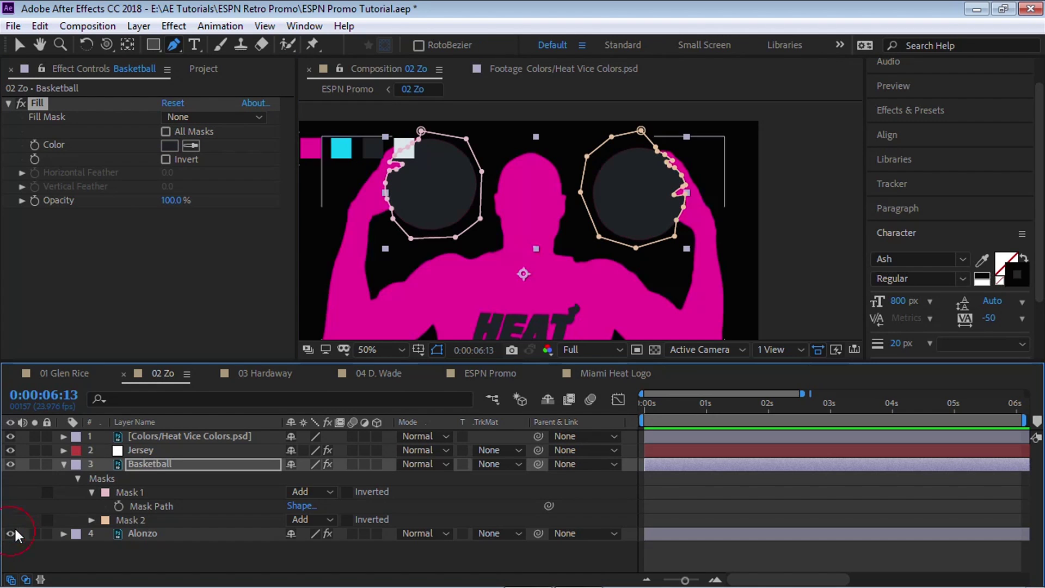
left_click(64, 464)
Examine the basketball edges up close for any magenta from the Alonzo layer around the grey fills.
left_click(133, 478)
left_click_drag(564, 237, 587, 255)
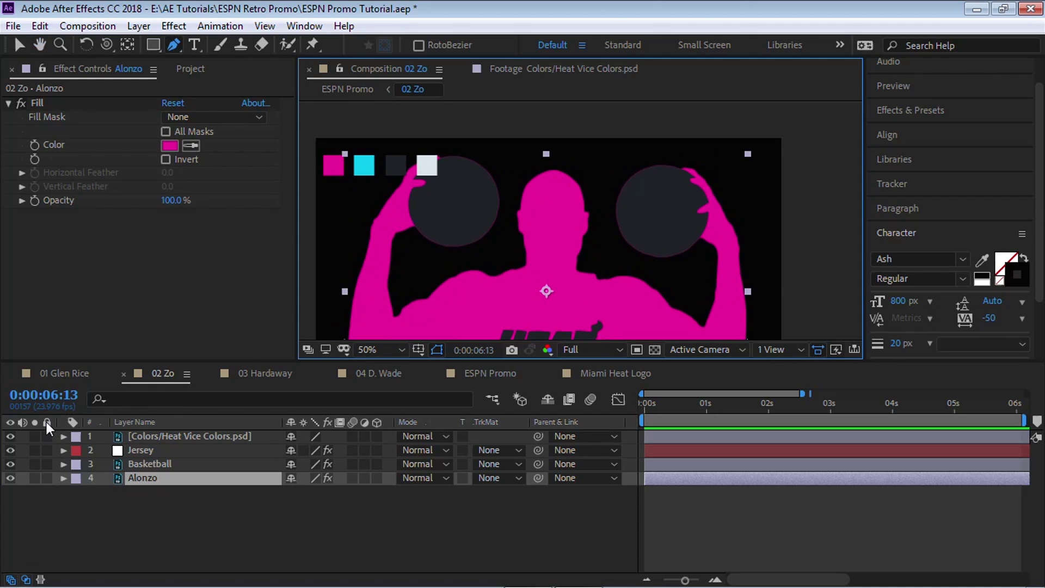
left_click_drag(495, 204, 529, 236)
scroll(527, 229, "up", 1)
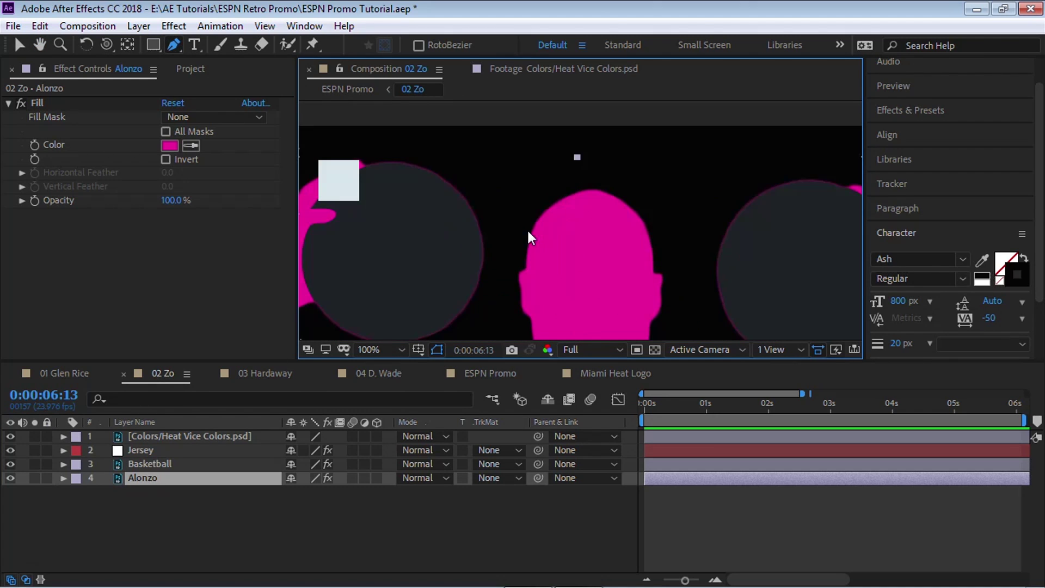
left_click(170, 466)
left_click_drag(489, 255, 541, 219)
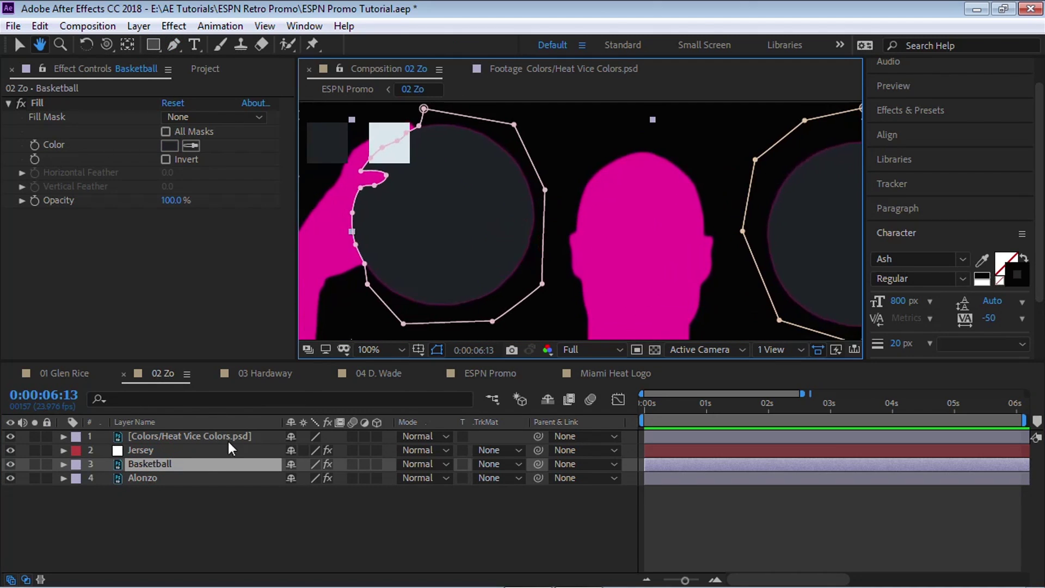
left_click(160, 478)
scroll(397, 216, "up", 1)
left_click_drag(486, 233, 599, 353)
key("g")
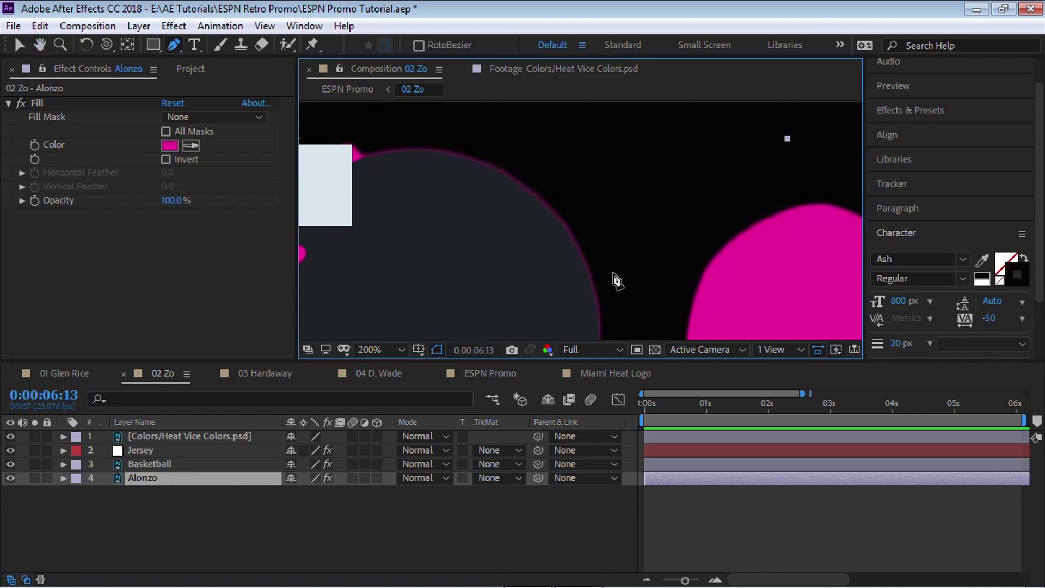
scroll(602, 163, "down", 2)
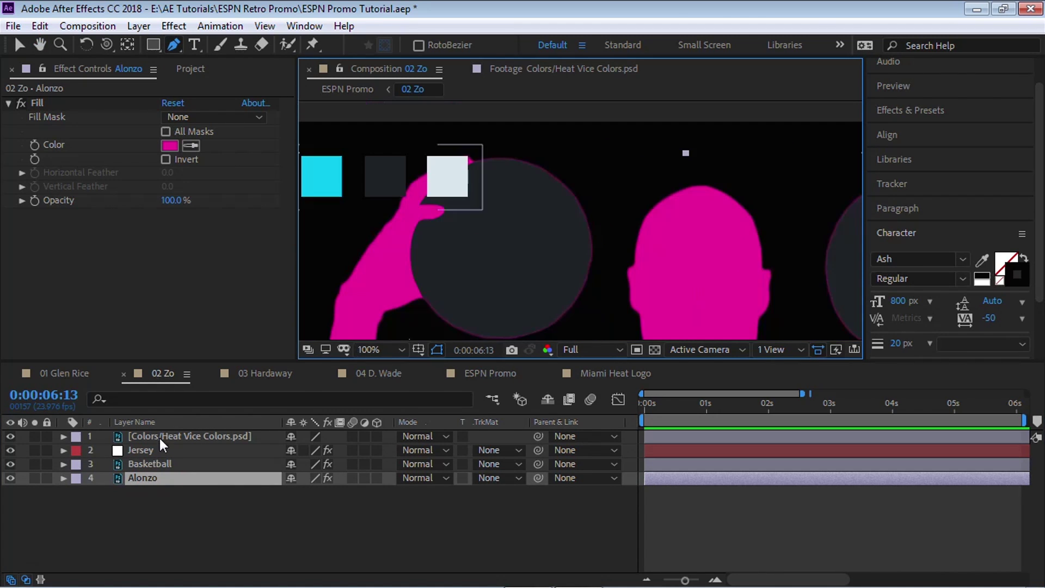
Apply the Matte Choker effect to Basketball and set Choke 1 to -75 to spread the grey fill over the ball edges.
left_click(161, 462)
left_click(175, 26)
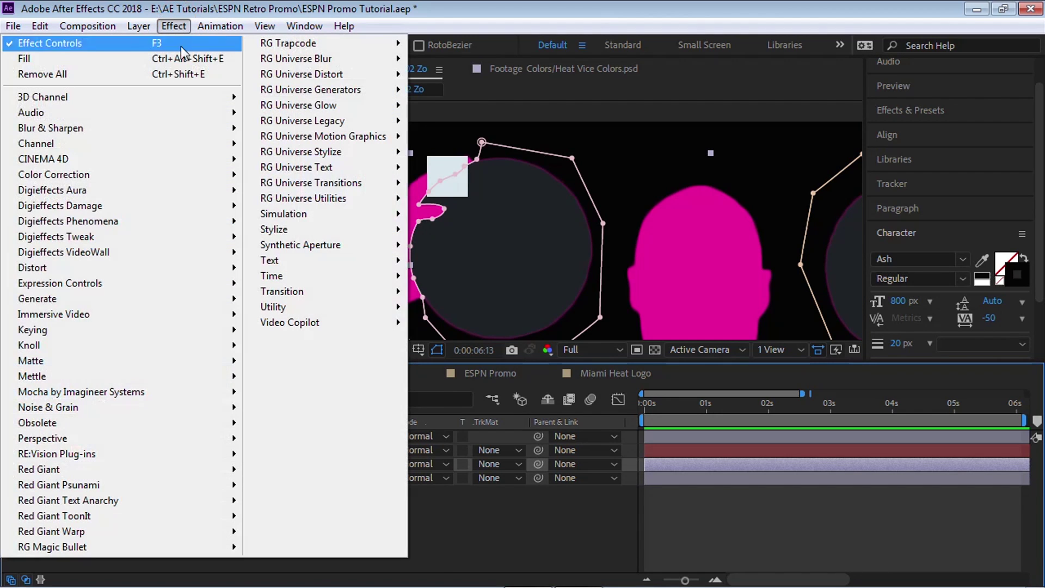
mouse_move(164, 370)
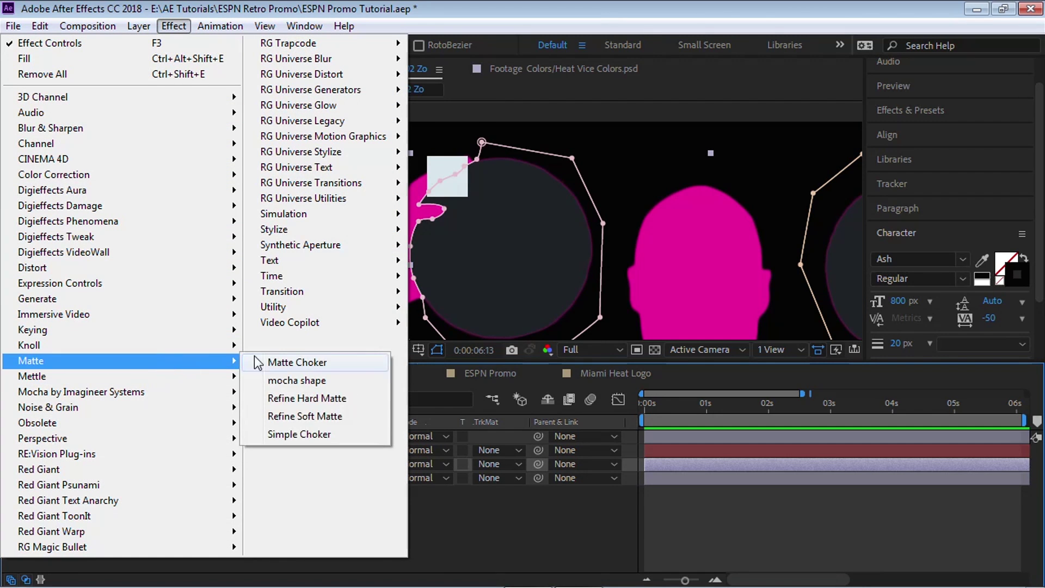
left_click(281, 361)
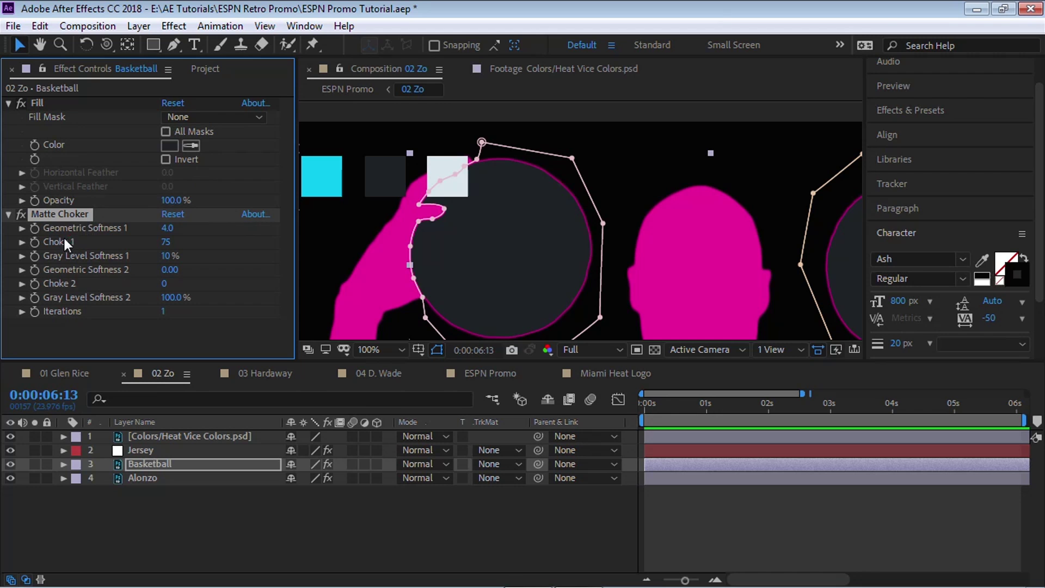
left_click(166, 241)
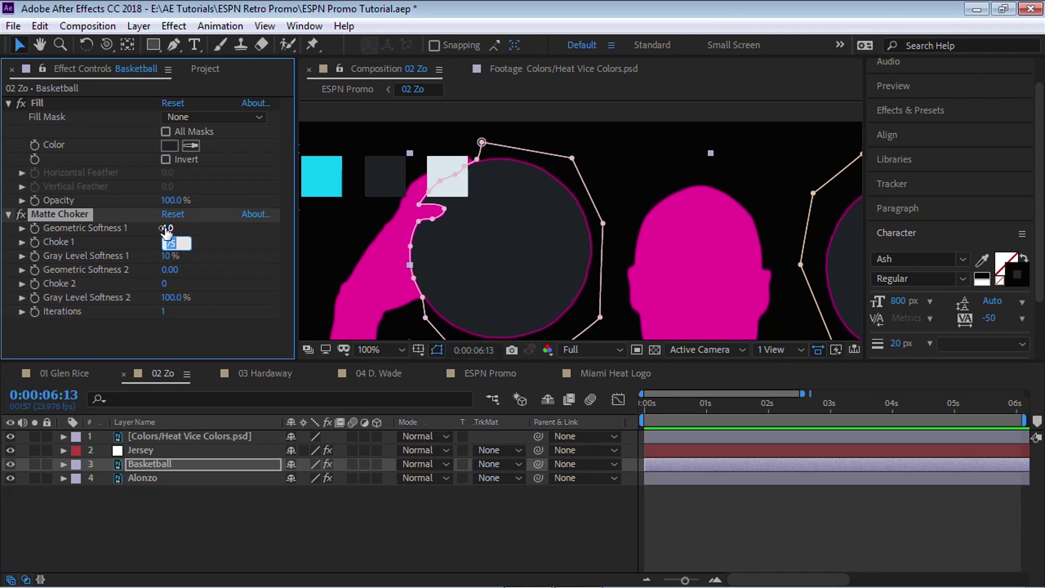
key("Return")
key("space")
left_click_drag(612, 224, 564, 200)
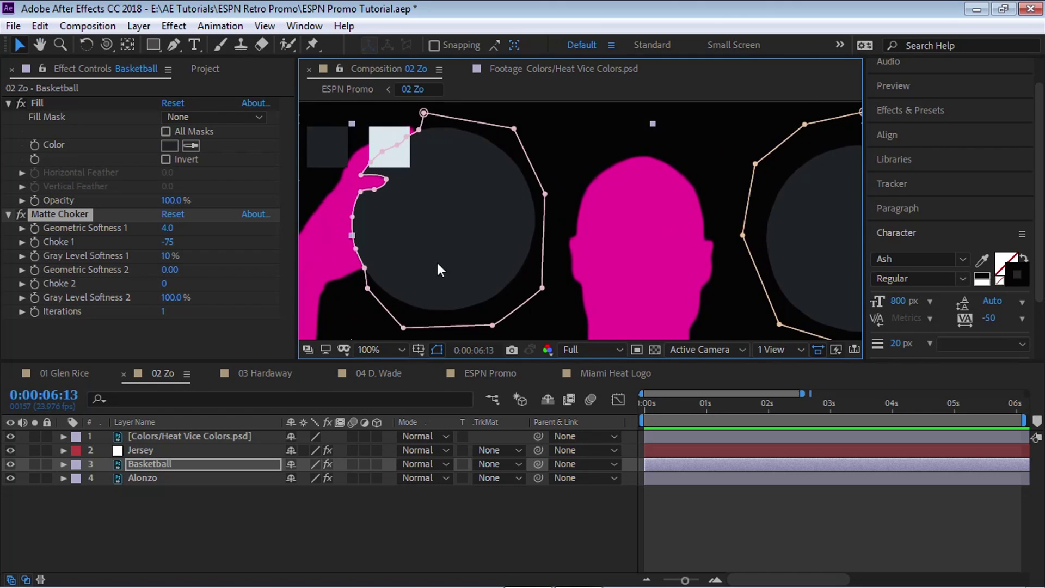
scroll(437, 261, "down", 1)
key("space")
left_click_drag(595, 234, 569, 211)
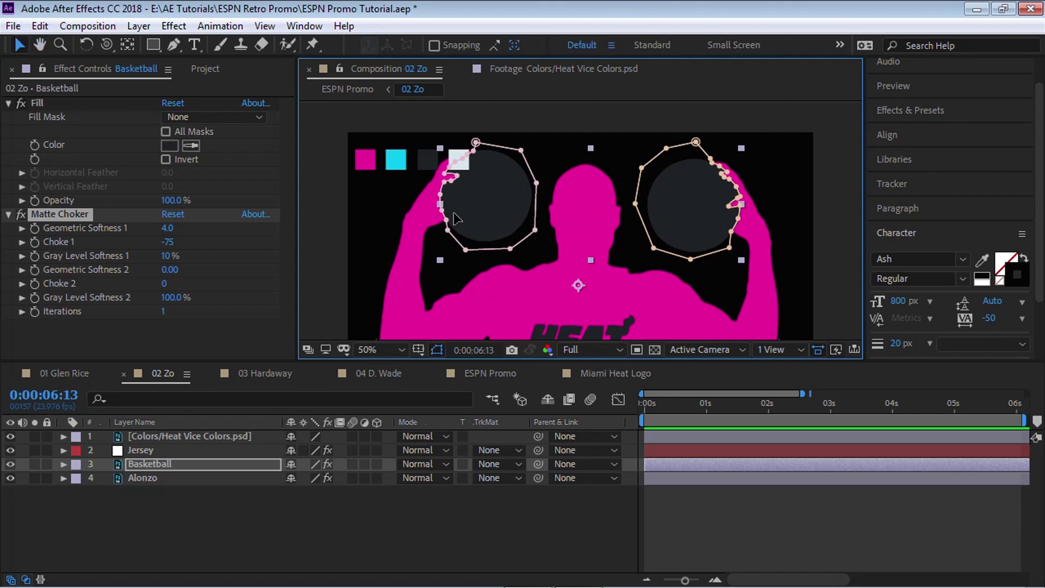
left_click(196, 506)
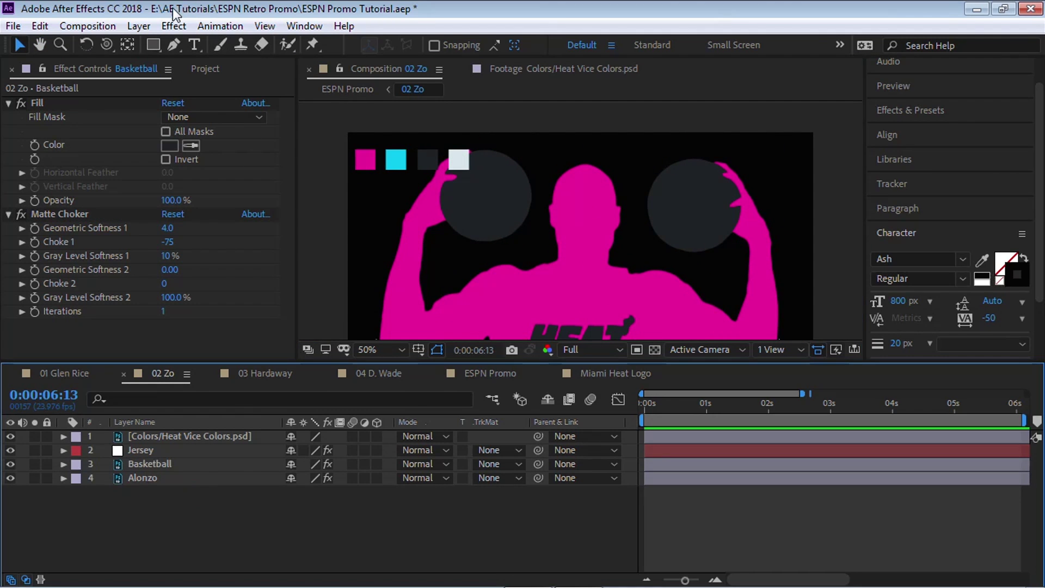
Create a solid coloured by sampling the magenta swatch and rename it Lines.
left_click(139, 26)
mouse_move(213, 30)
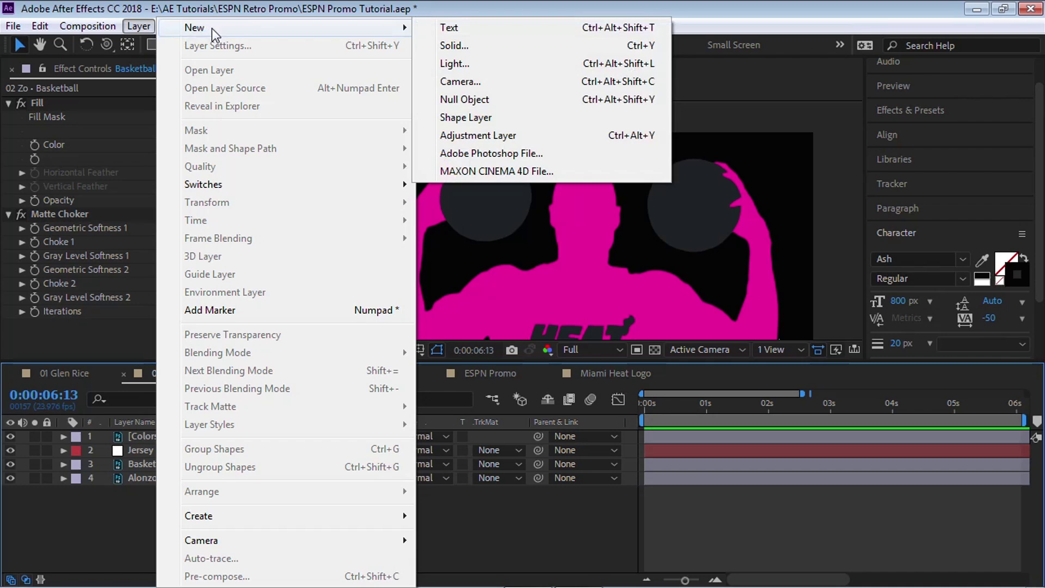
left_click(455, 48)
left_click(268, 466)
left_click(368, 161)
left_click(303, 510)
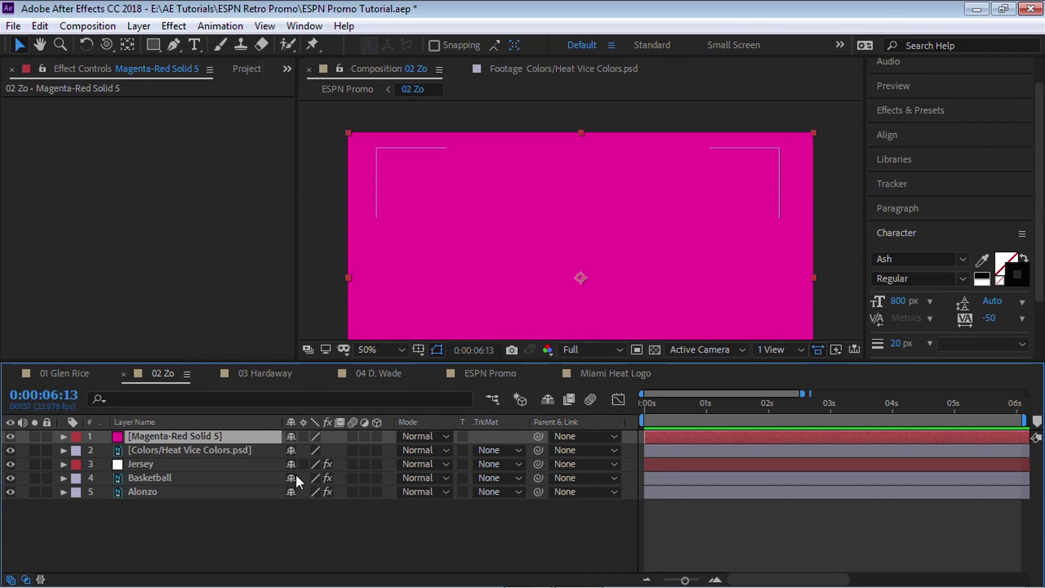
key("Return")
type("Lines")
key("Return")
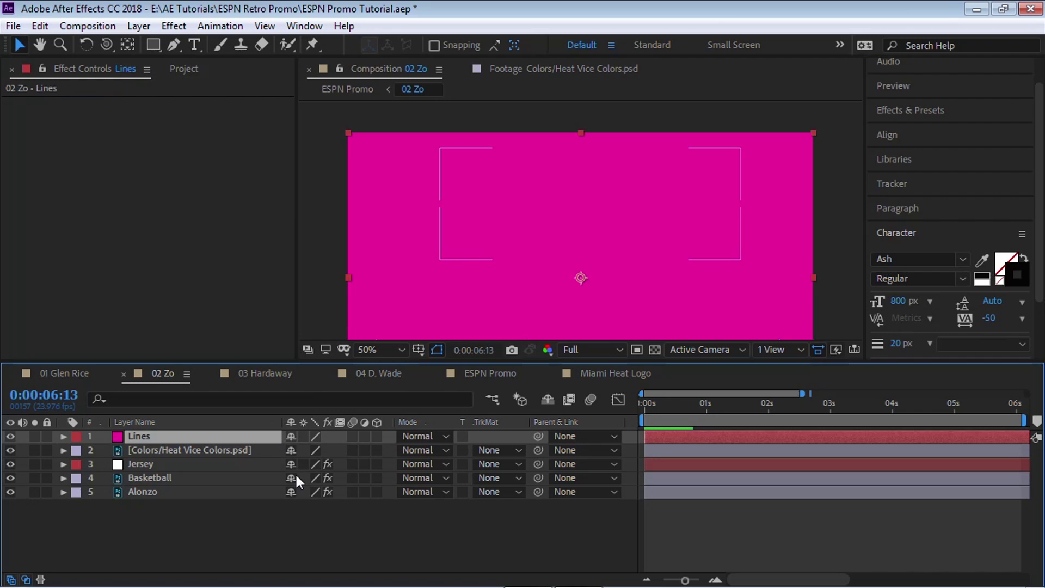
Move the Lines layer below Colors/Heat Vice Colors.psd and hide both layers.
key("ctrl+bracketleft")
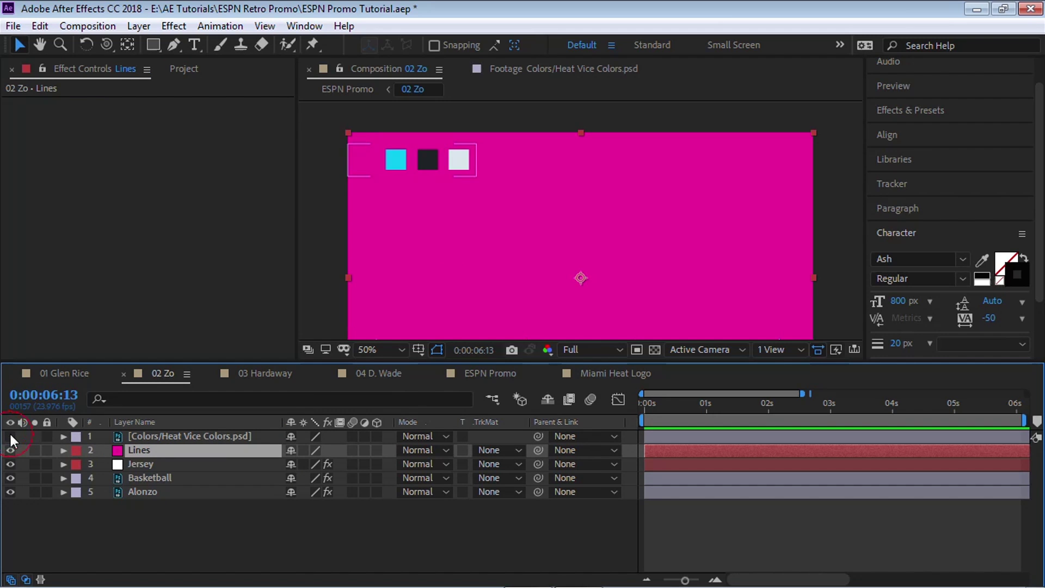
left_click(11, 435)
left_click(11, 449)
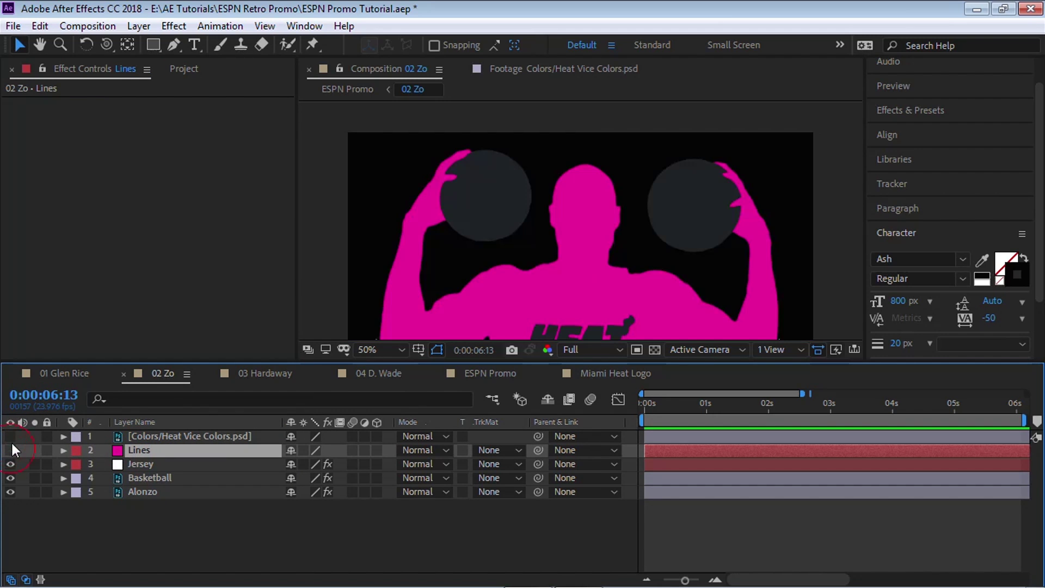
Turn off the Fill effect on the Alonzo layer and hide the Basketball layer to expose the original ball seams.
left_click(149, 491)
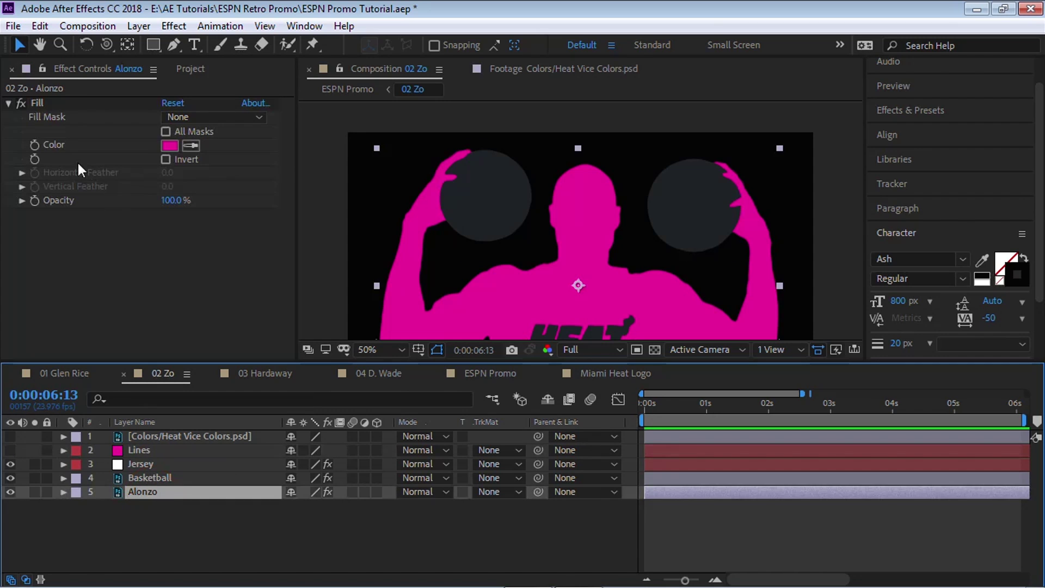
left_click(20, 102)
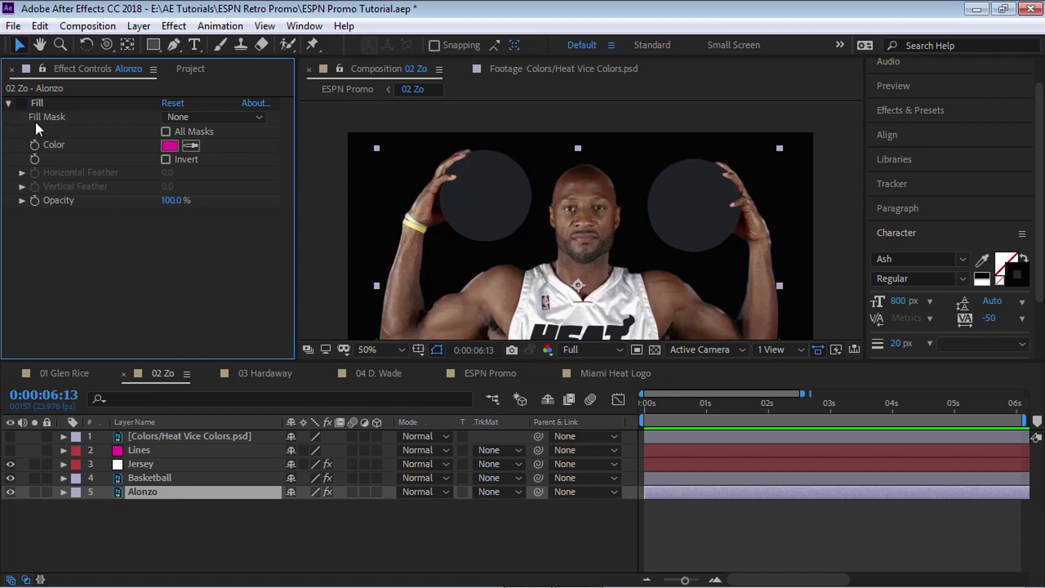
left_click(10, 477)
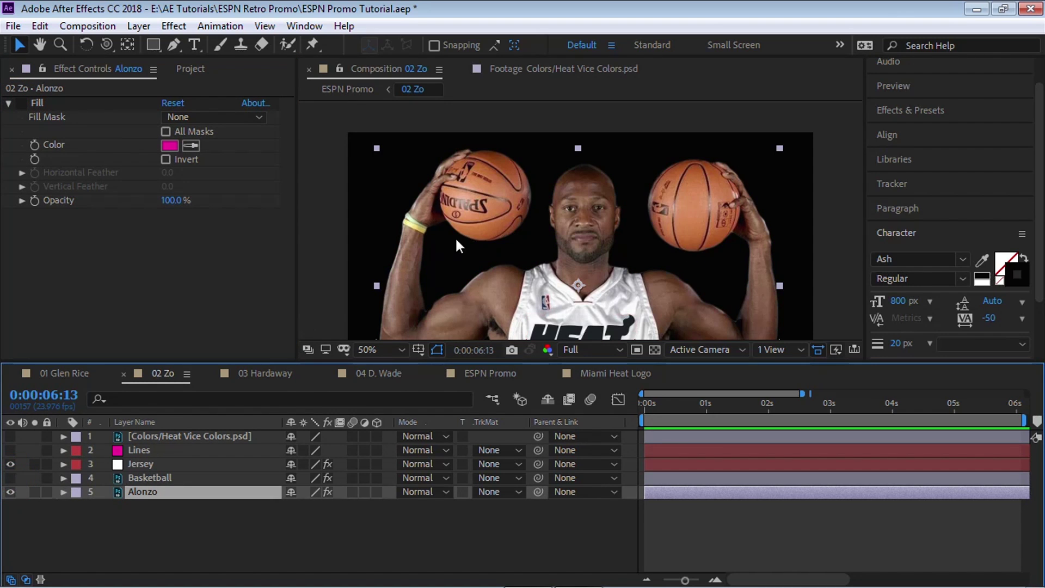
Trace the short curved seam at the lower right of the left basketball as an open Pen mask on the Lines layer.
left_click(140, 449)
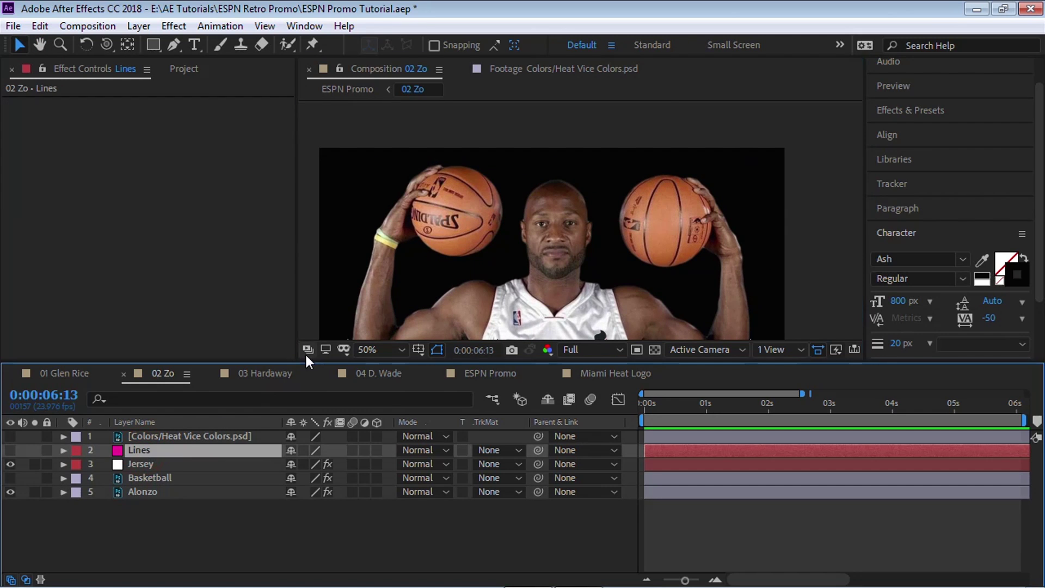
left_click_drag(305, 364, 305, 407)
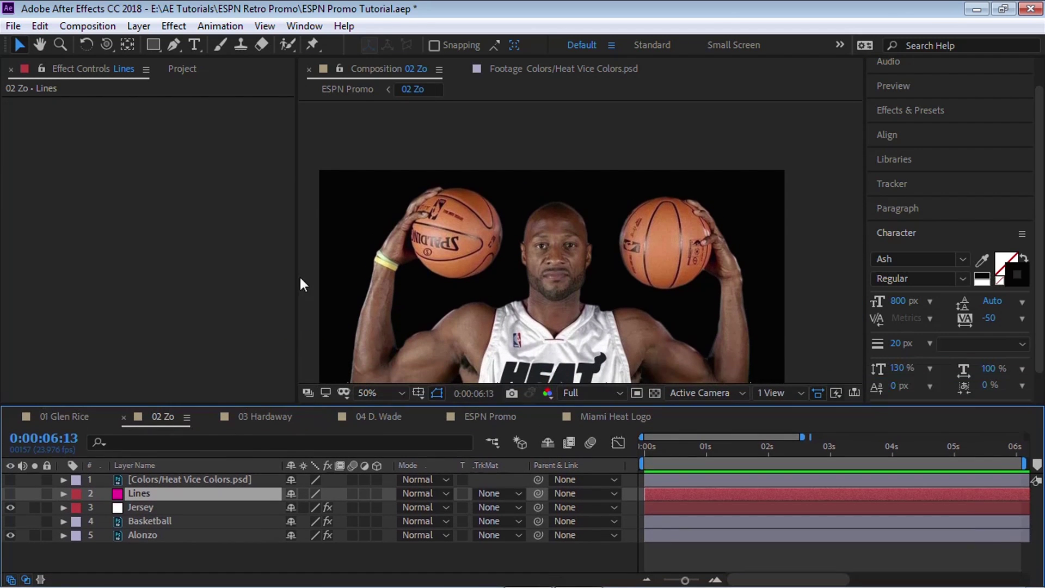
left_click(176, 45)
key("period")
left_click_drag(497, 251, 654, 238)
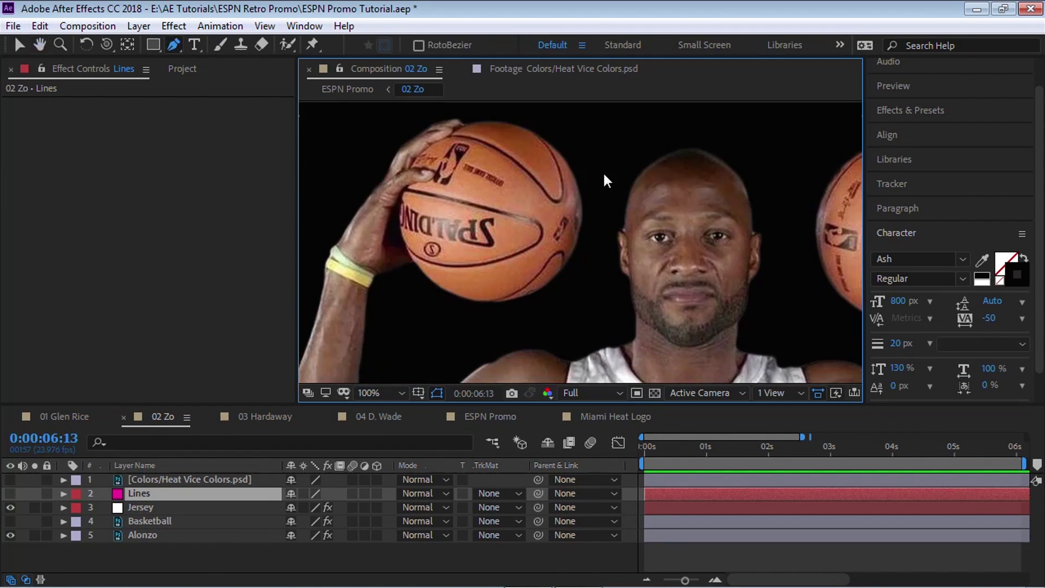
scroll(604, 174, "up", 1)
left_click_drag(478, 245, 532, 296)
key("grave")
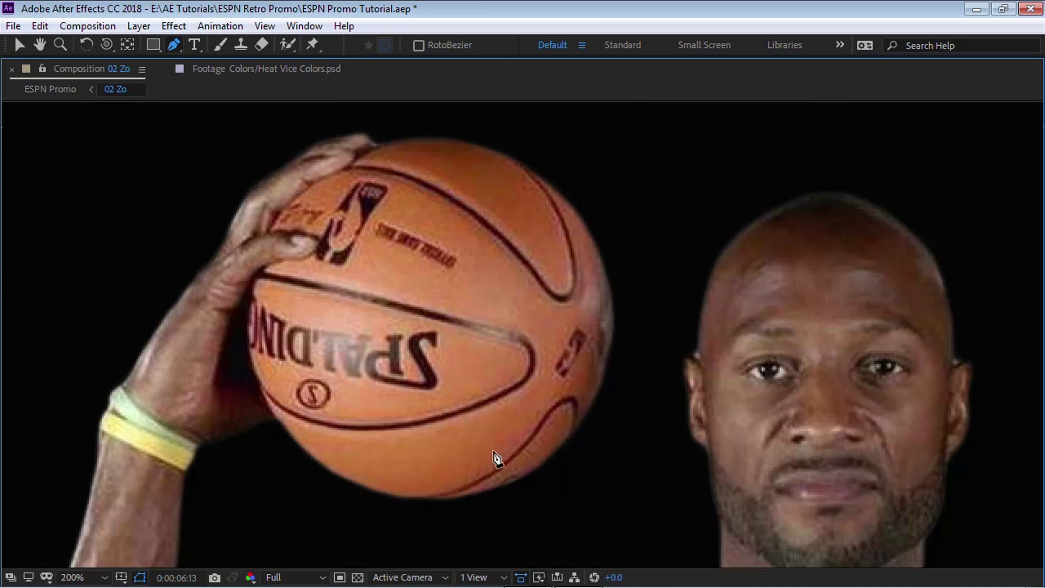
left_click(439, 496)
left_click_drag(521, 450, 523, 447)
left_click_drag(573, 401, 578, 408)
left_click(575, 426)
left_click(406, 457)
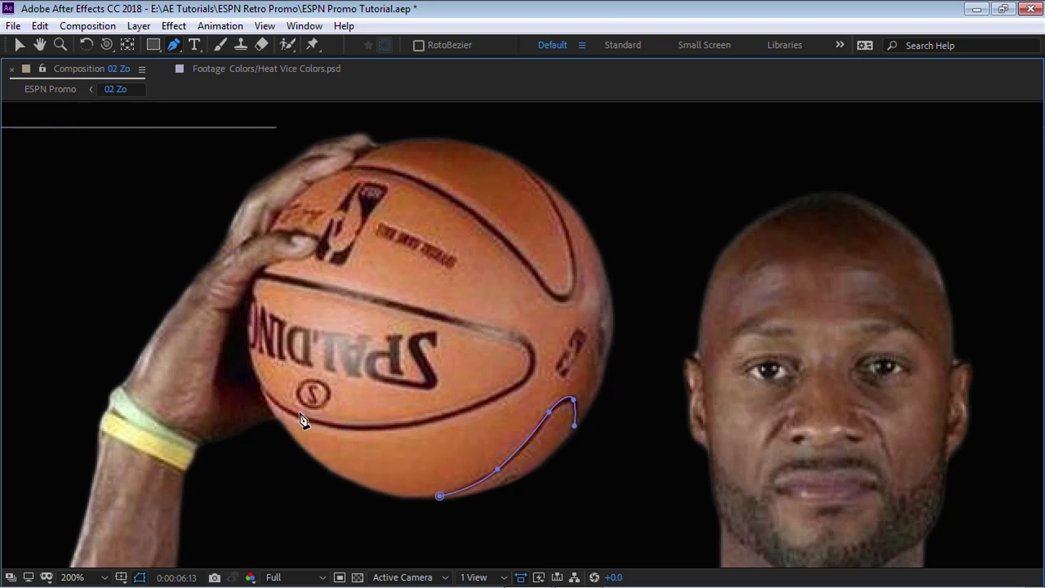
Trace the looping seam around the SPALDING lettering on the left basketball as a second open mask.
left_click(264, 391)
left_click(344, 425)
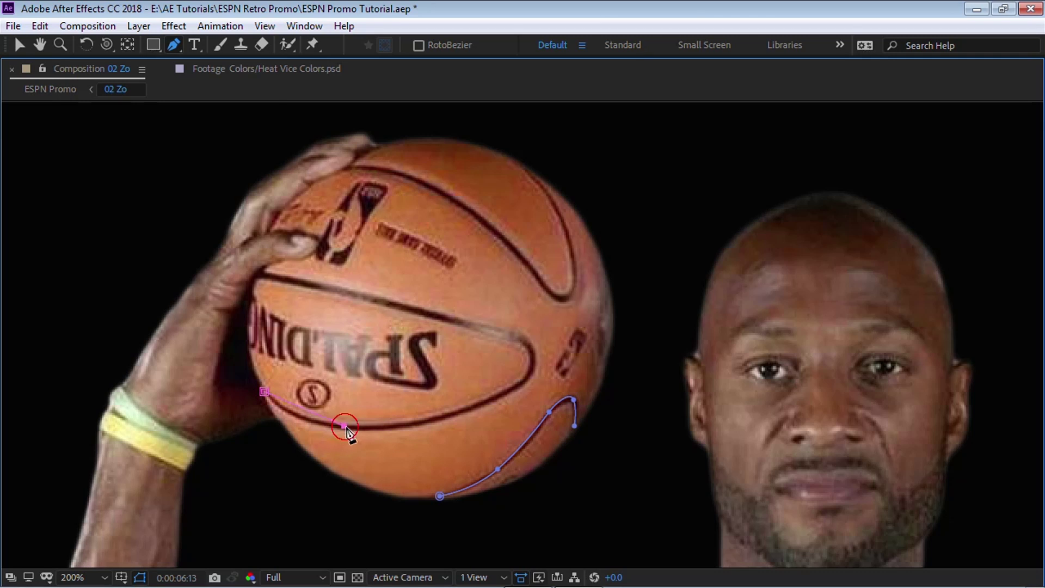
left_click_drag(387, 426, 404, 427)
left_click(477, 405)
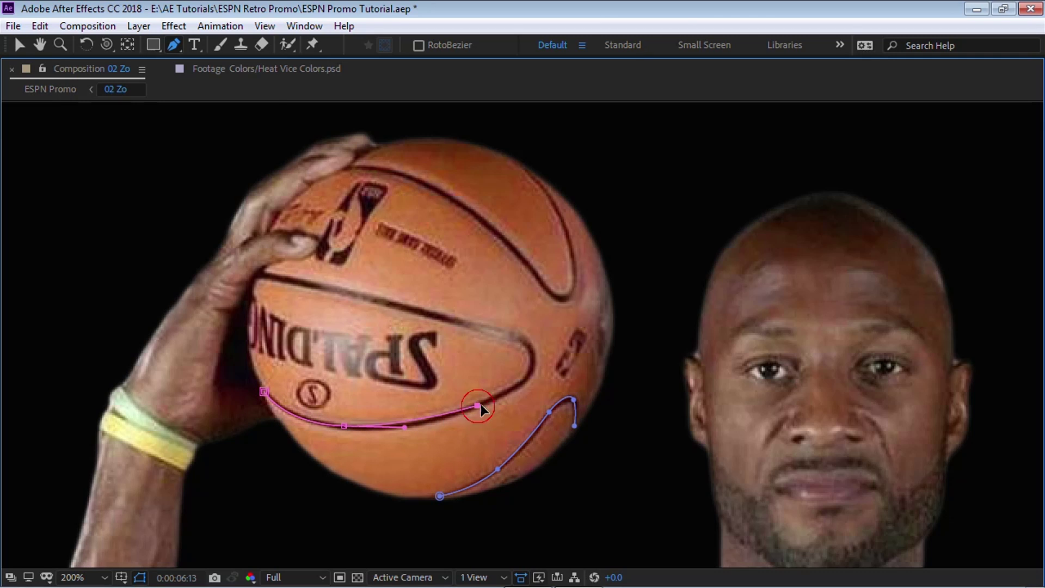
left_click_drag(533, 361, 531, 341)
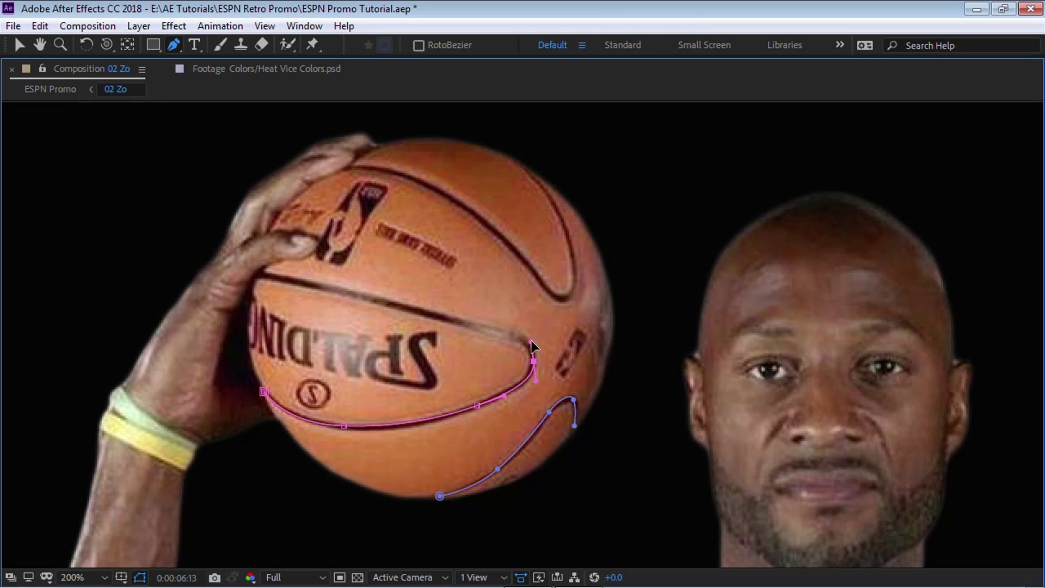
left_click(430, 312)
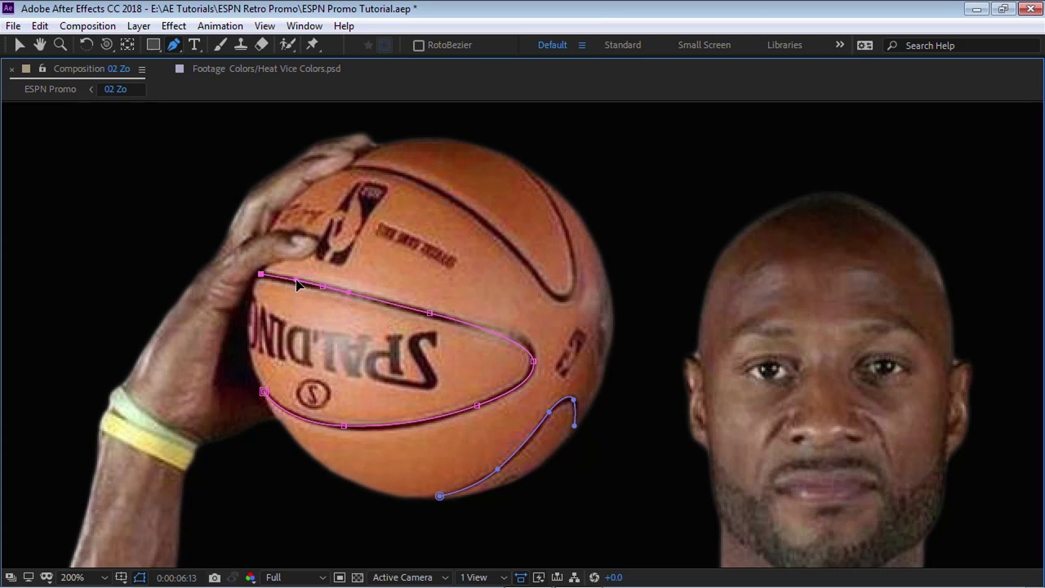
Trace the upper seam of the left basketball, from the fingertips around its bend to the upper right edge, as an open mask.
left_click(349, 166)
left_click_drag(450, 196, 462, 200)
left_click(513, 250)
left_click_drag(513, 250, 528, 265)
left_click_drag(572, 294, 581, 291)
left_click_drag(565, 228, 553, 201)
left_click(531, 173)
left_click(627, 207, "ctrl")
Trace the seam along the outer left edge of the right basketball as an open mask.
key("space")
left_click_drag(875, 331, 307, 282)
left_click_drag(573, 288, 547, 312)
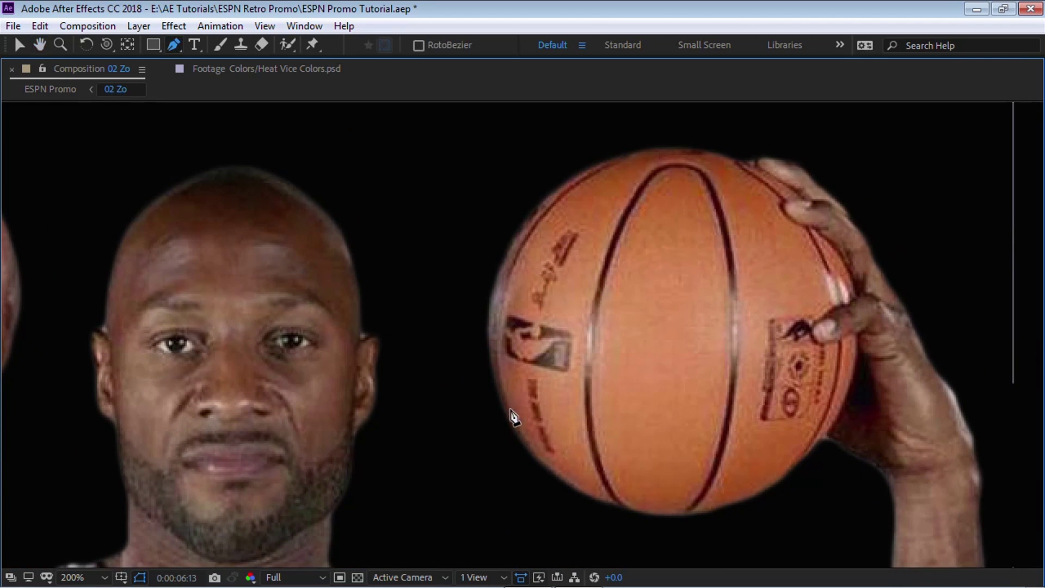
left_click(502, 400)
left_click_drag(505, 284, 518, 242)
left_click_drag(560, 195, 562, 189)
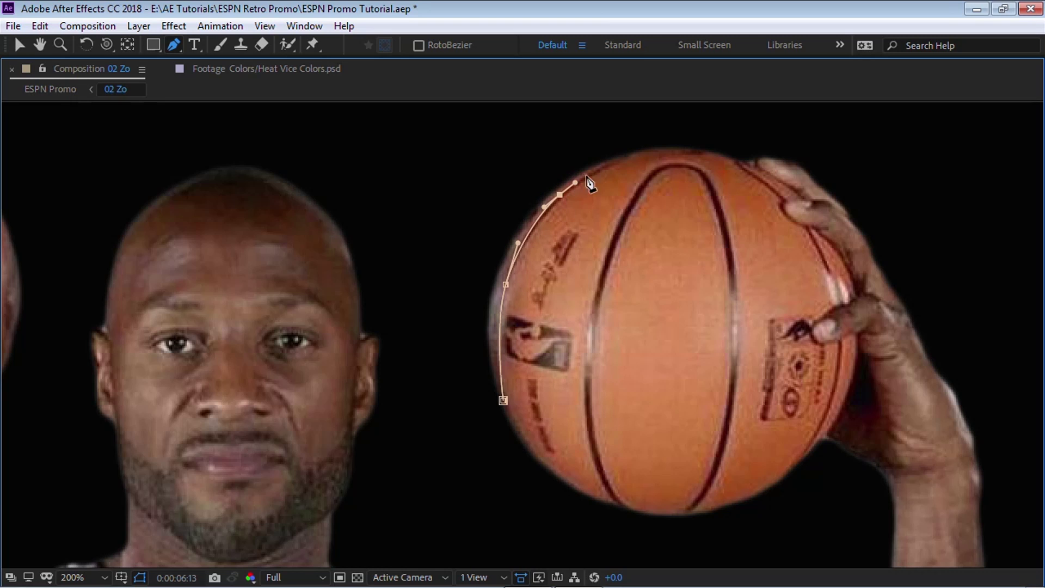
left_click(624, 159)
left_click_drag(574, 178, 580, 180)
left_click(566, 332, "ctrl")
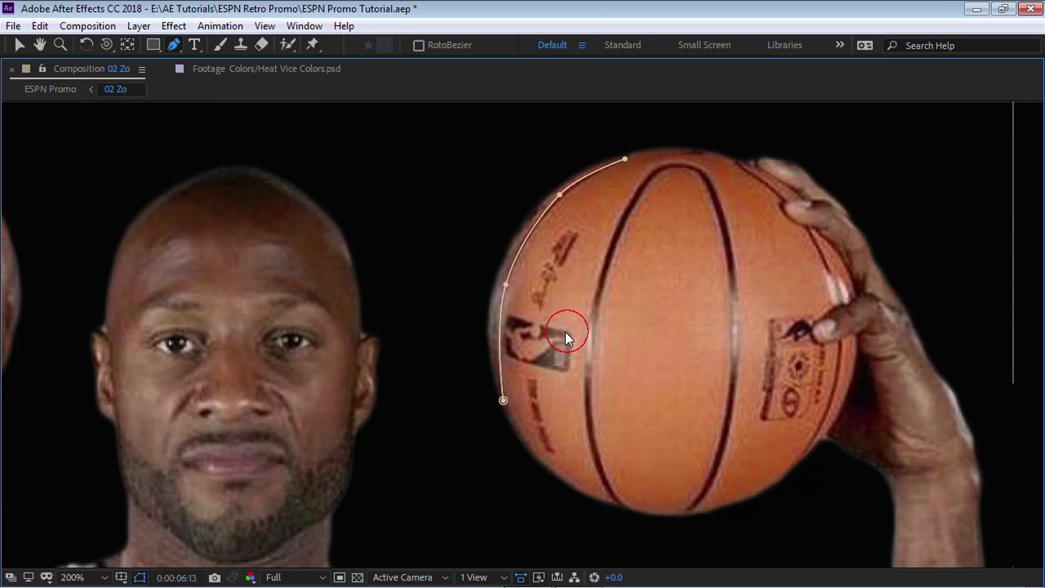
Trace the tall arched seam through the middle of the right basketball as an open mask.
left_click(617, 501)
left_click_drag(588, 411, 585, 347)
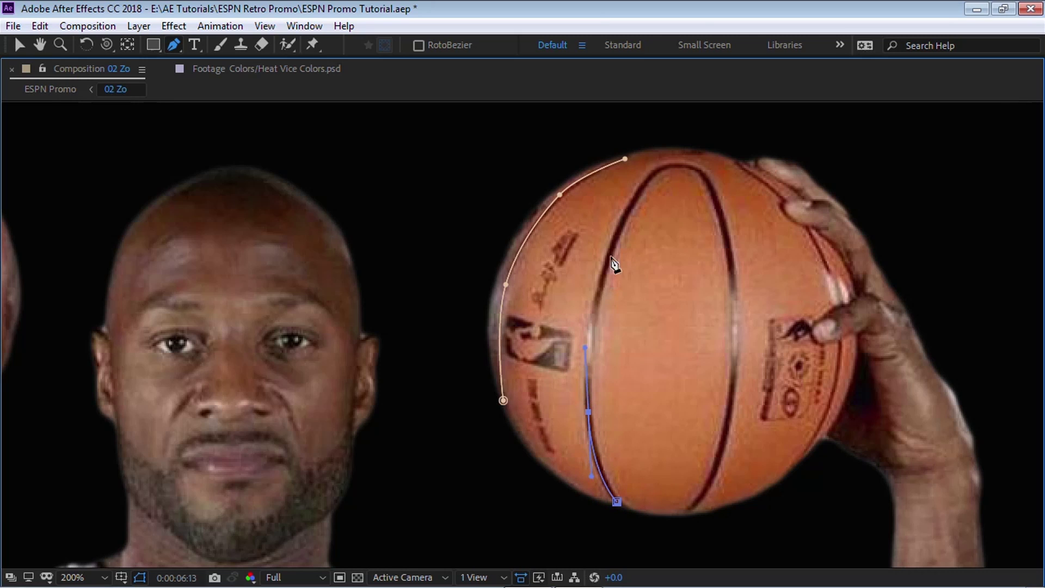
left_click_drag(612, 244, 619, 229)
left_click_drag(678, 165, 714, 165)
left_click_drag(726, 242, 730, 254)
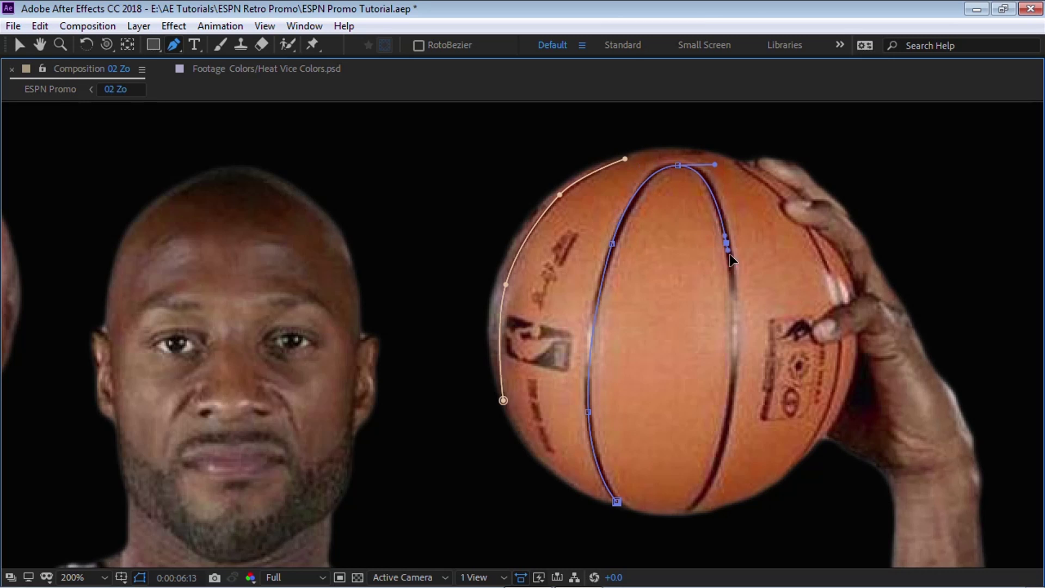
left_click_drag(728, 412, 722, 454)
left_click_drag(689, 509, 722, 473)
left_click(782, 356, "ctrl")
Trace the seam along the right basketball's right side as three separate open masks, leaving gaps where the fingers cover it.
left_click_drag(734, 161, 772, 185)
left_click(781, 198)
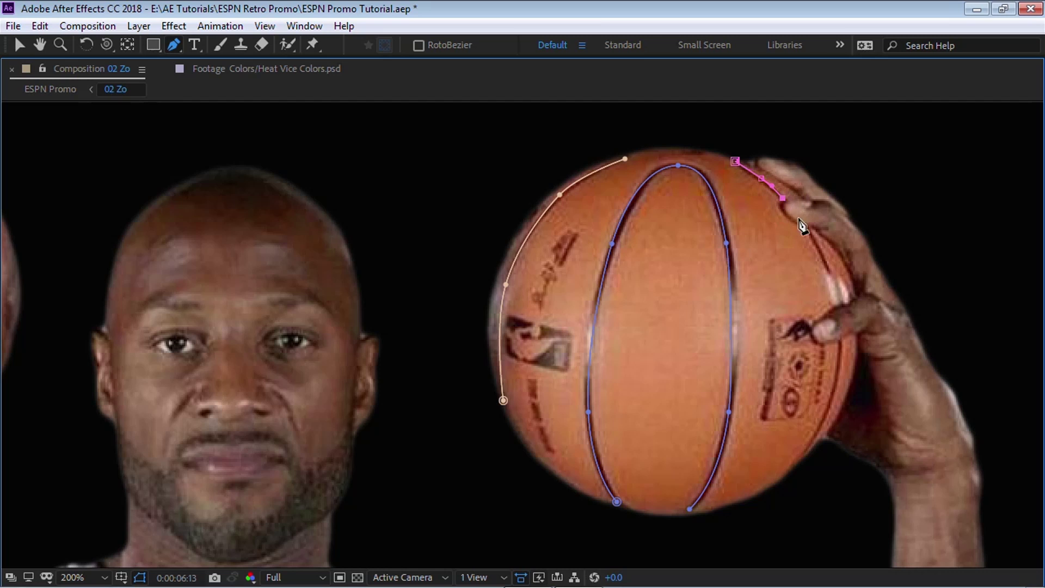
left_click_drag(808, 228, 833, 283)
left_click(839, 302)
left_click(818, 335, "ctrl")
left_click(839, 341)
left_click_drag(831, 392, 830, 401)
left_click(805, 450)
left_click(782, 453, "ctrl")
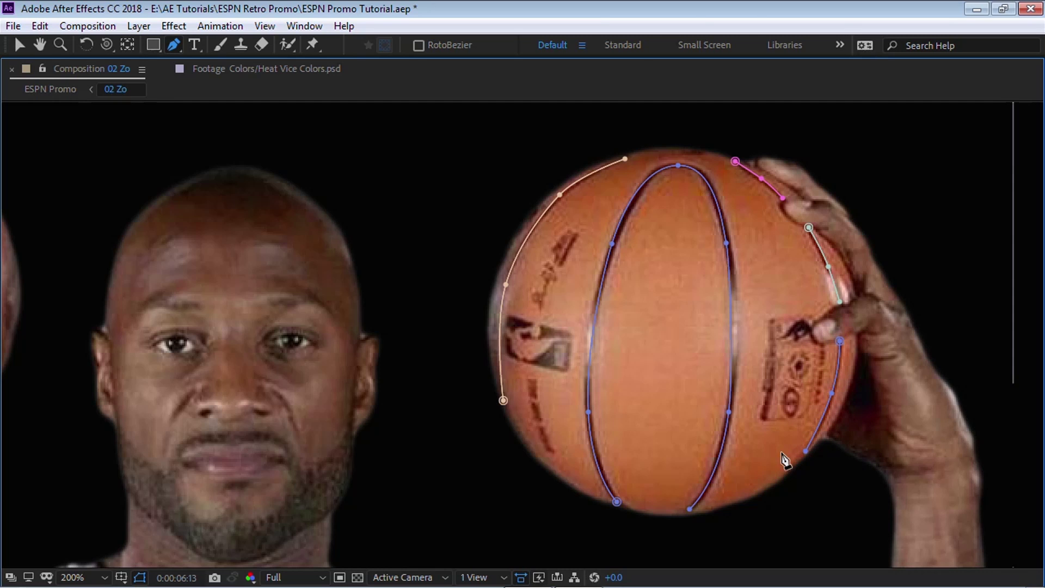
Turn the Fill effect on Alonzo back on and make the Basketball and Lines layers visible.
scroll(781, 453, "down", 1)
left_click_drag(575, 345, 661, 316)
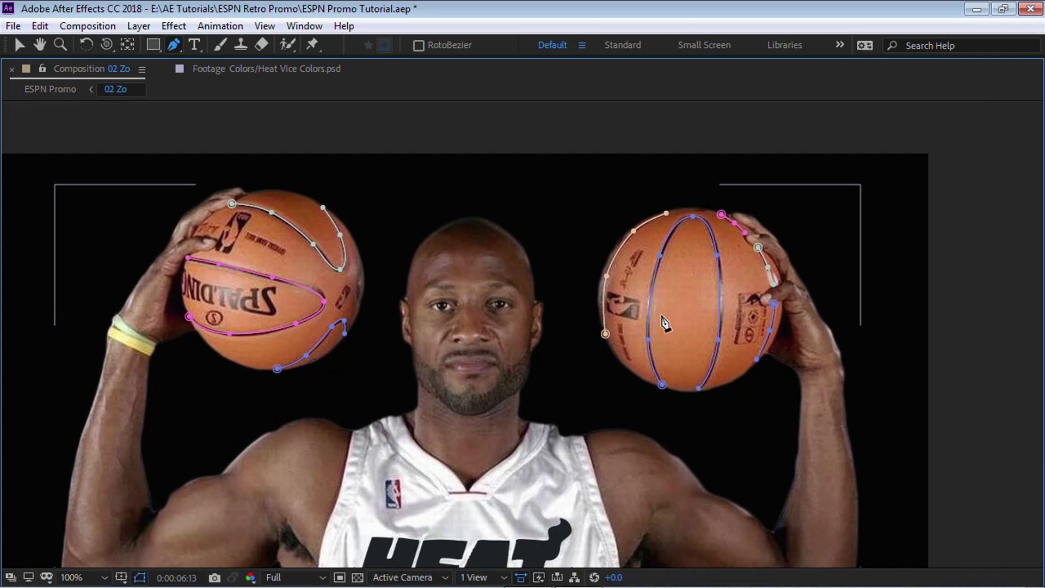
scroll(723, 193, "down", 1)
key("grave")
left_click_drag(639, 287, 674, 253)
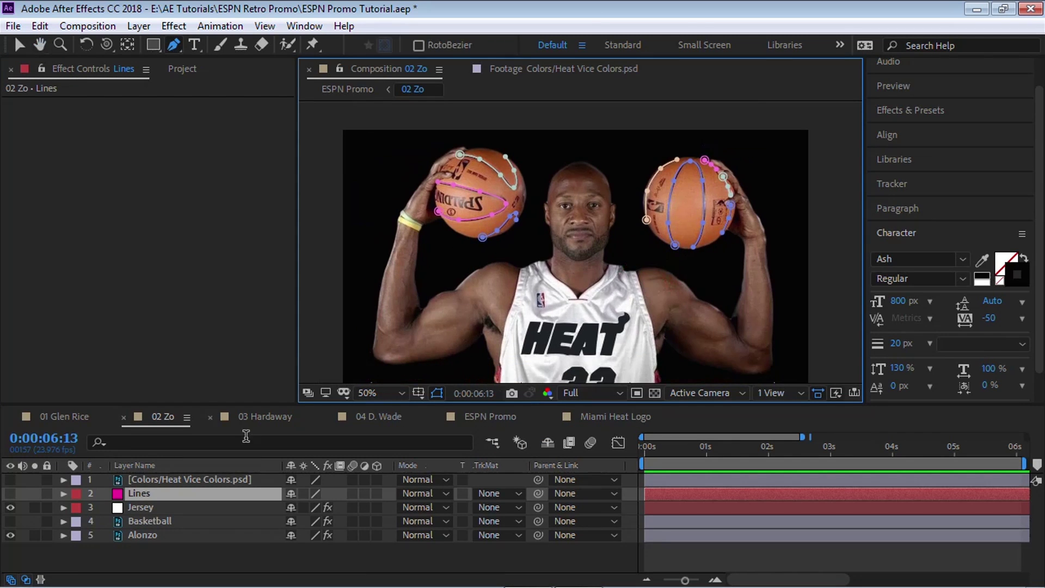
left_click(152, 536)
left_click(21, 102)
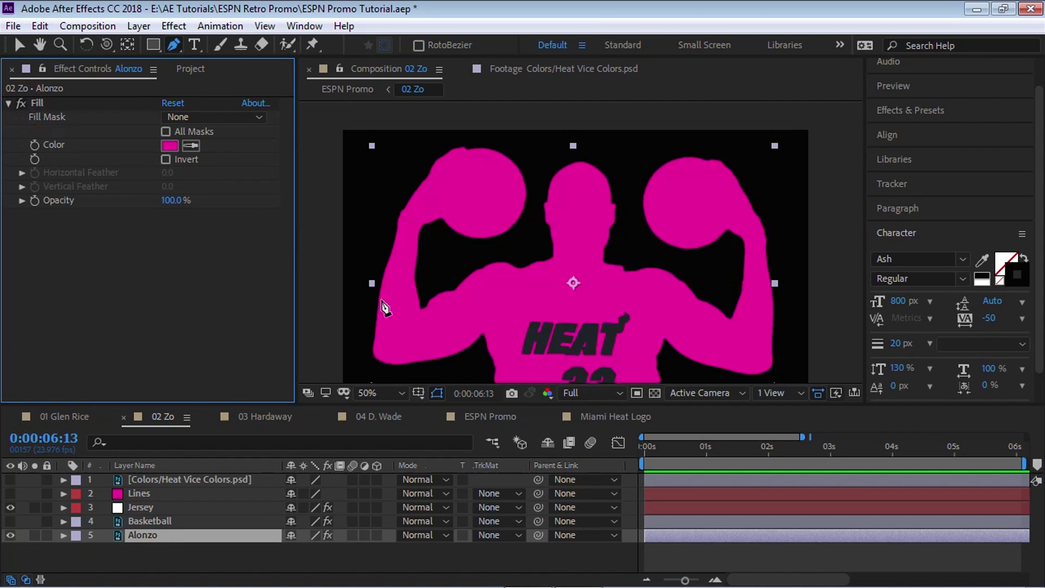
left_click(139, 521)
left_click(11, 521)
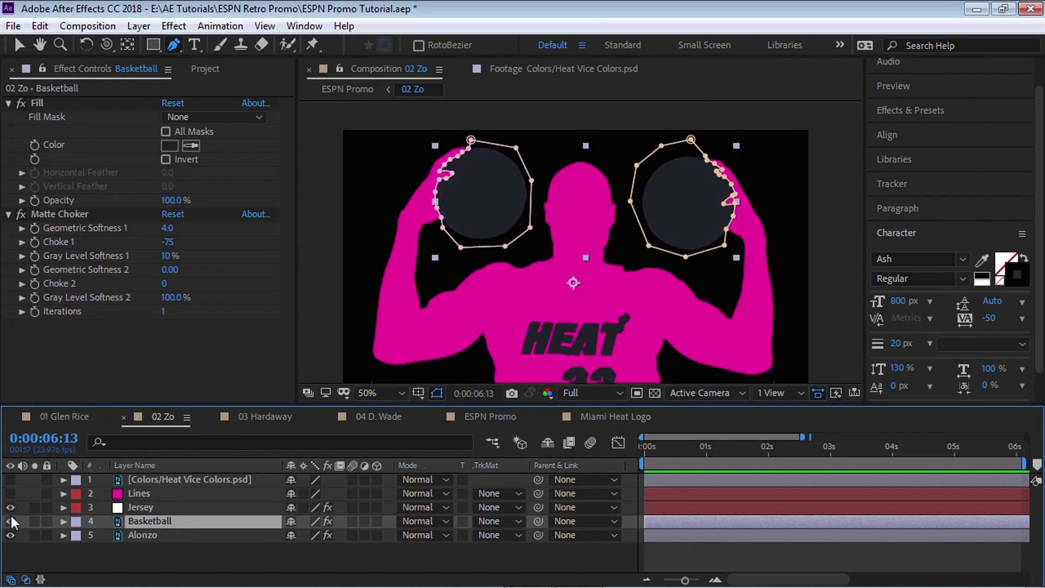
left_click(11, 493)
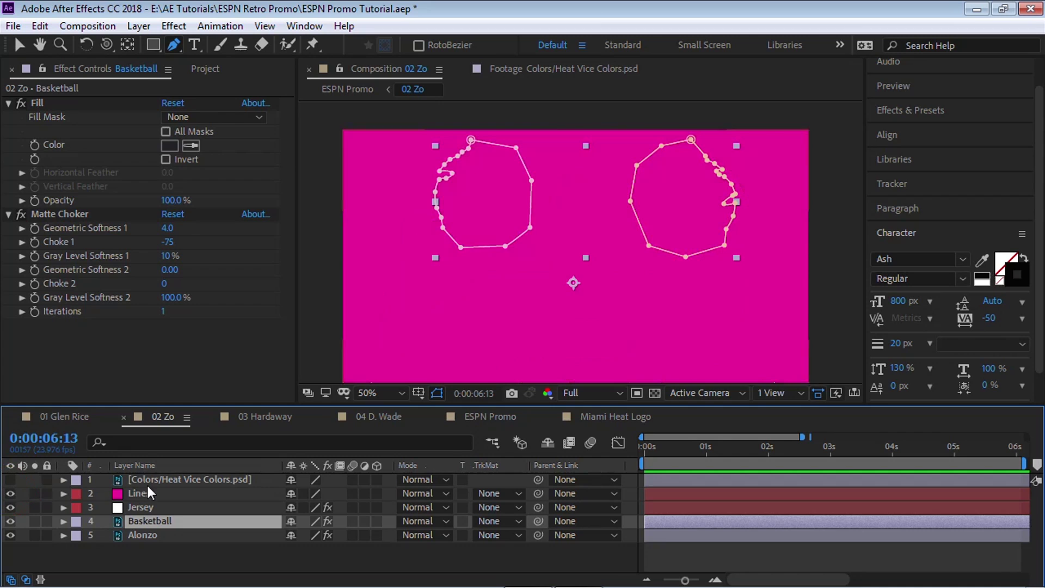
Apply the Stroke effect to the Lines layer and enable All Masks.
left_click(138, 493)
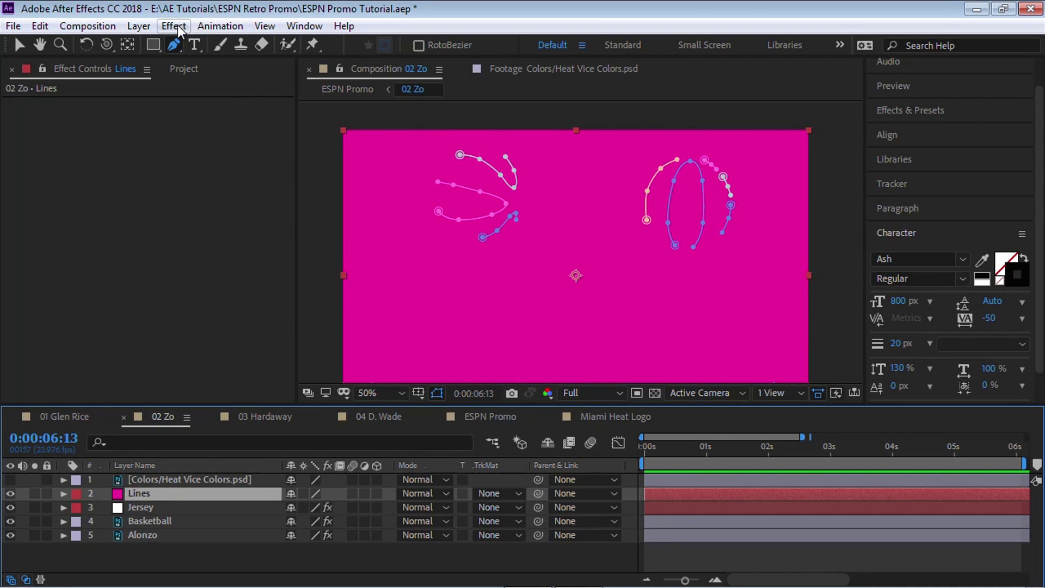
left_click(174, 26)
mouse_move(177, 298)
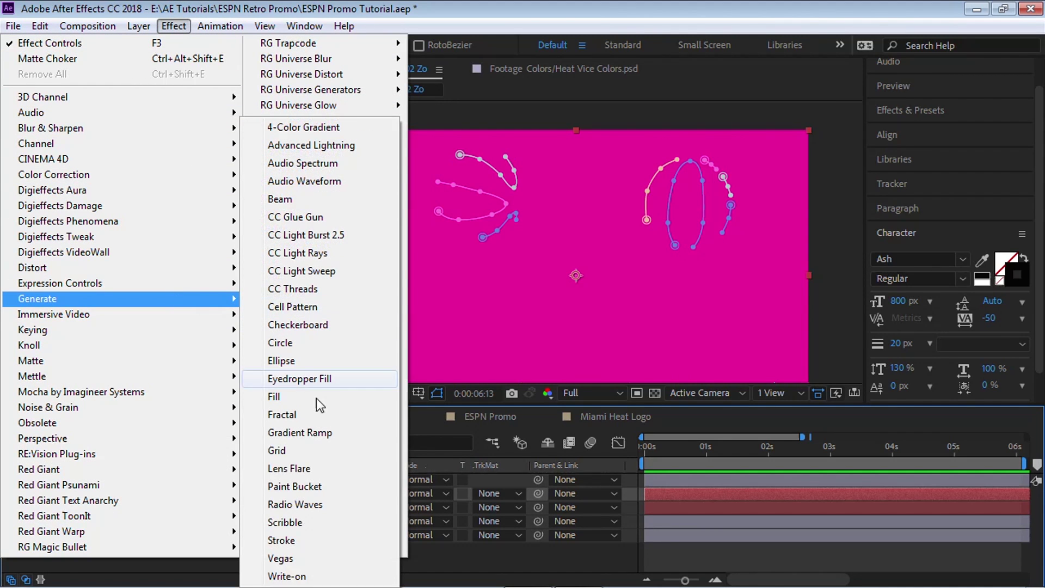
left_click(290, 540)
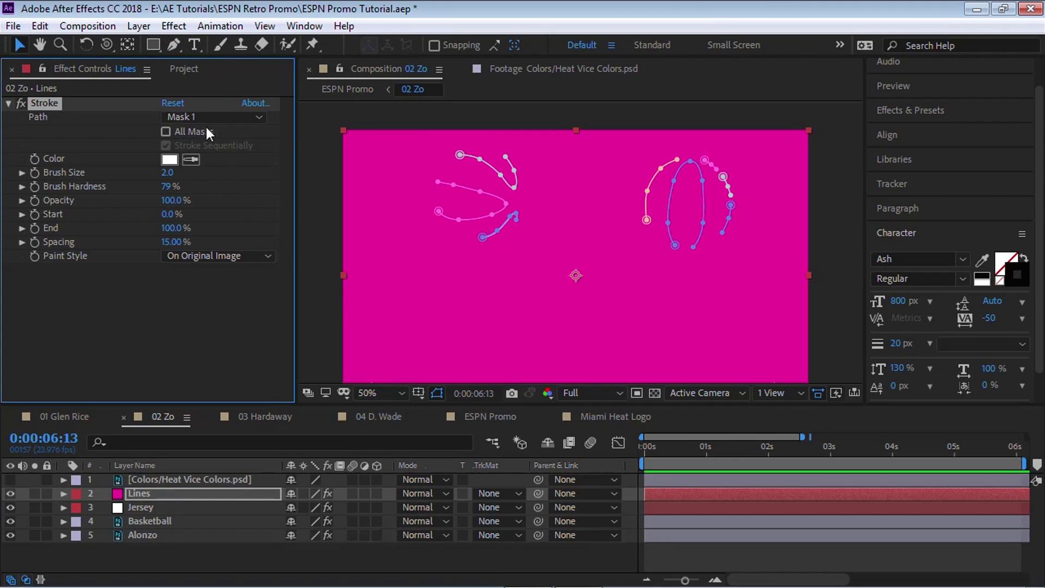
left_click(165, 131)
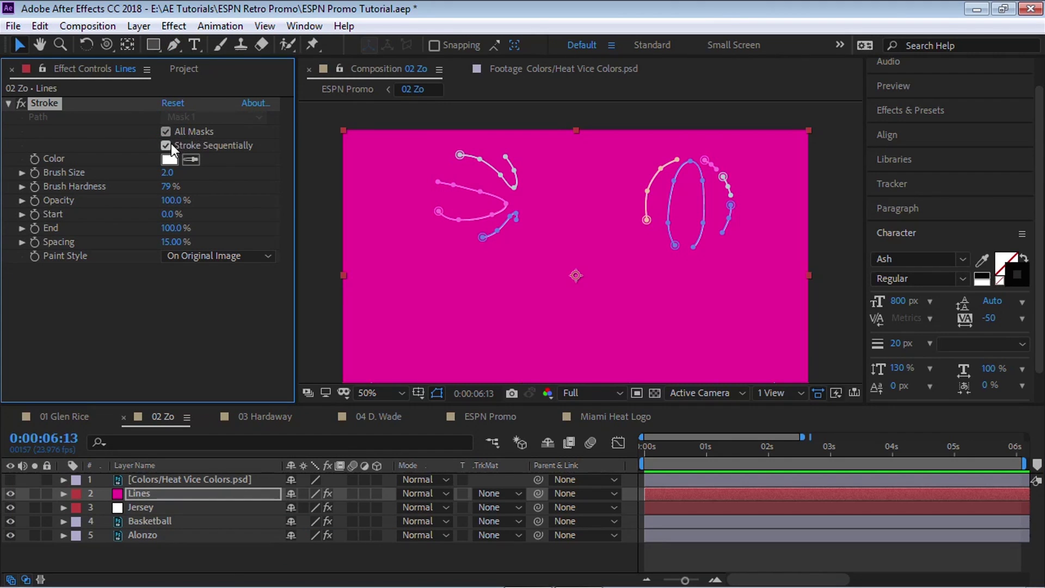
Set the stroke's Brush Size to 3, Brush Hardness to 100% and Paint Style to Reveal Original Image.
left_click(170, 173)
type("3")
key("Return")
left_click(170, 187)
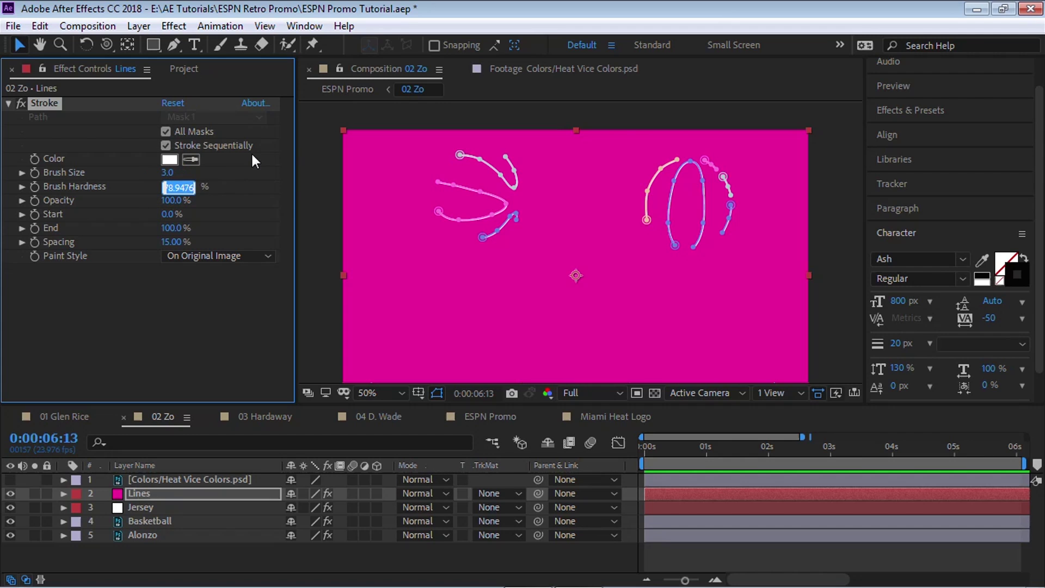
type("100")
key("Return")
left_click(190, 253)
left_click(226, 308)
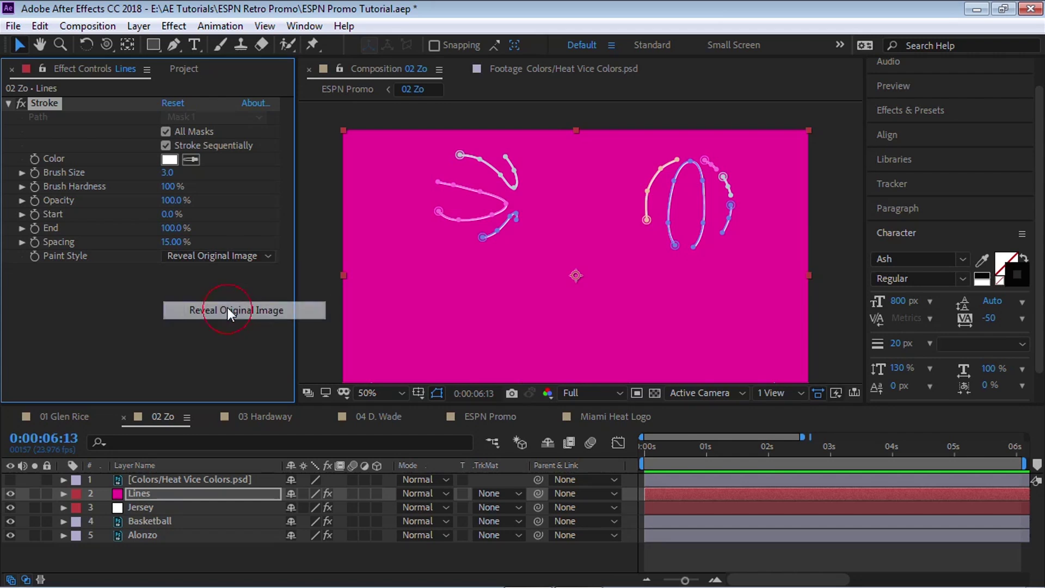
left_click(318, 560)
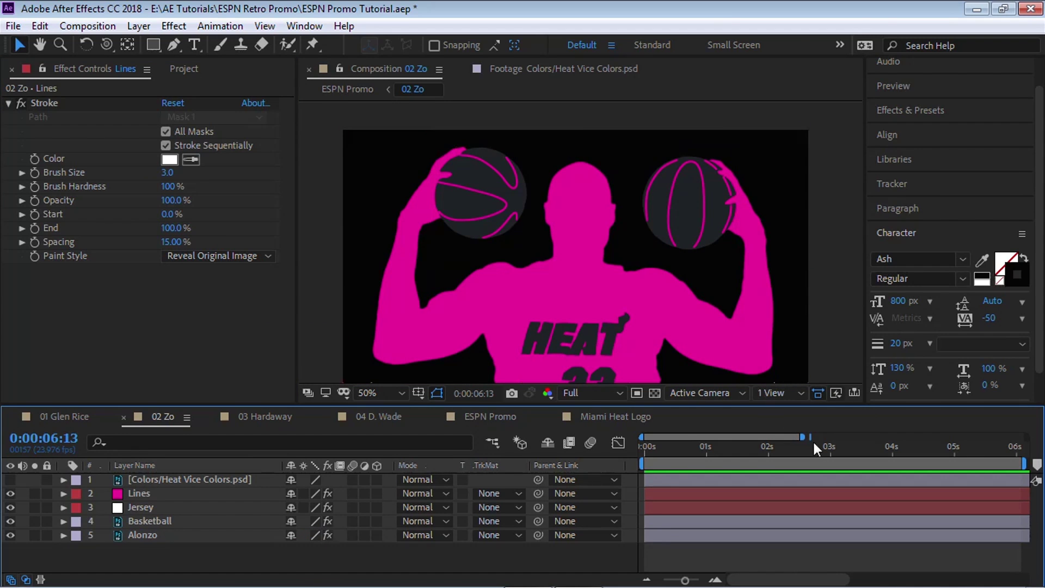
Move the current time to 0:00:02:12 and select the Lines layer.
left_click(798, 449)
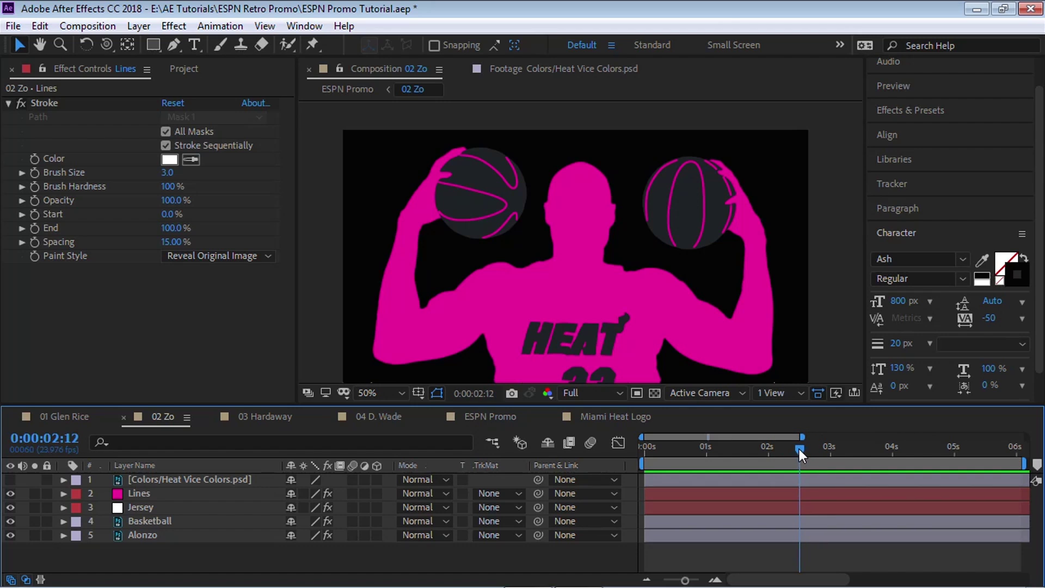
left_click(148, 493)
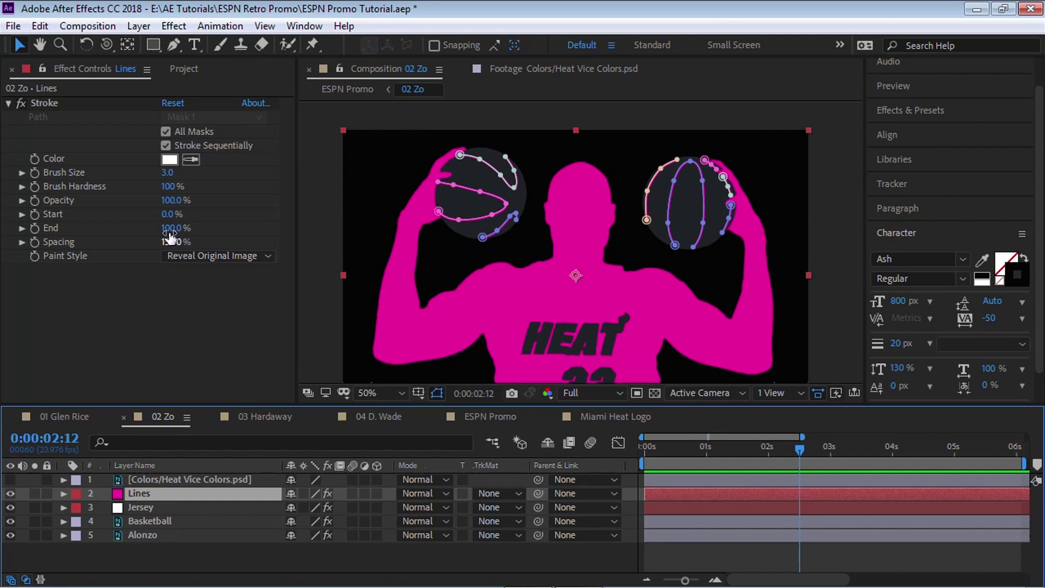
Add a keyframe to the Lines layer's Stroke End property at 0:00:02:12 and set it to 0%.
left_click(34, 228)
key("u")
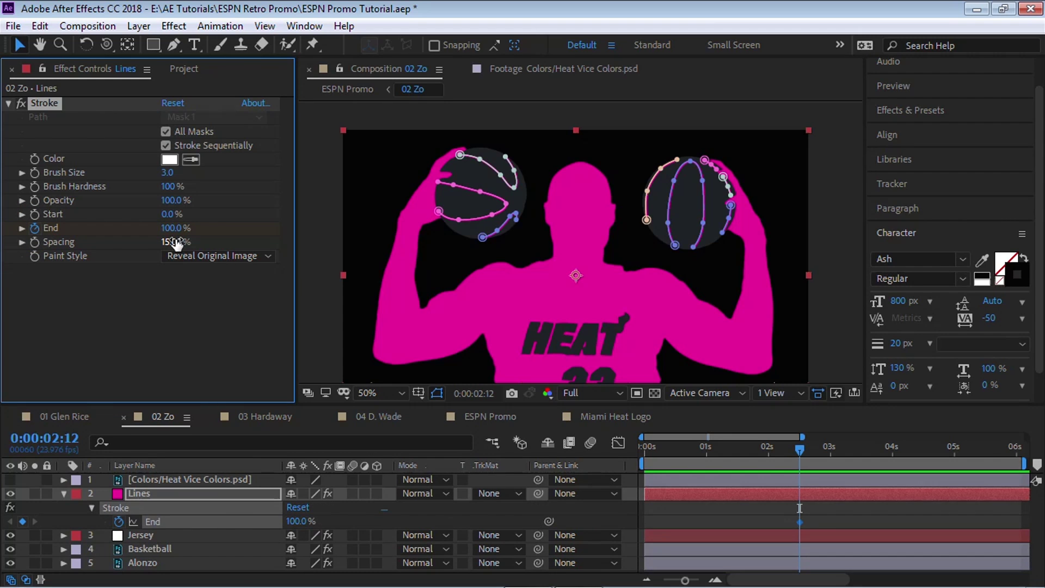
left_click_drag(828, 510, 789, 527)
left_click_drag(789, 526, 787, 528)
left_click(301, 520)
type("0")
key("Return")
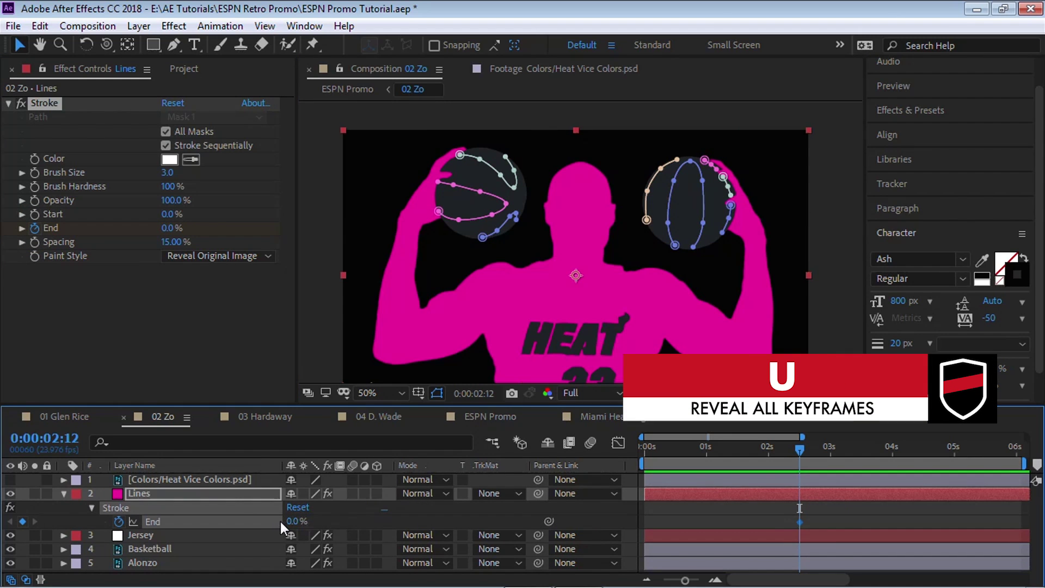
Set the Stroke End property of the Lines layer to 100% at about 0:00:03:20.
left_click_drag(804, 449, 880, 450)
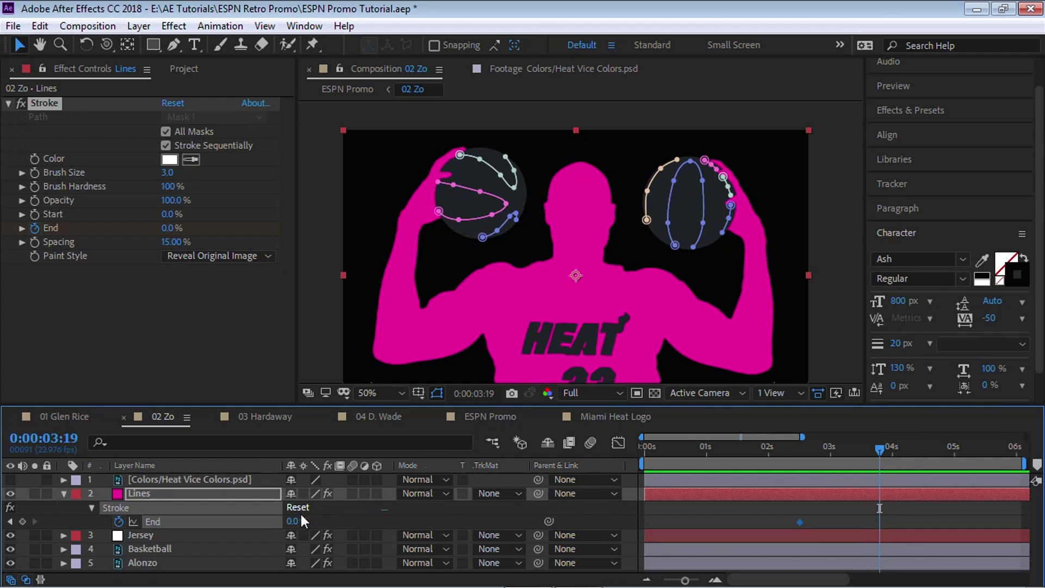
key("Page_Down")
left_click_drag(292, 521, 410, 512)
Preview the basketball lines drawing on from 0:00:02:09 and collapse the Lines layer's properties.
left_click(792, 446)
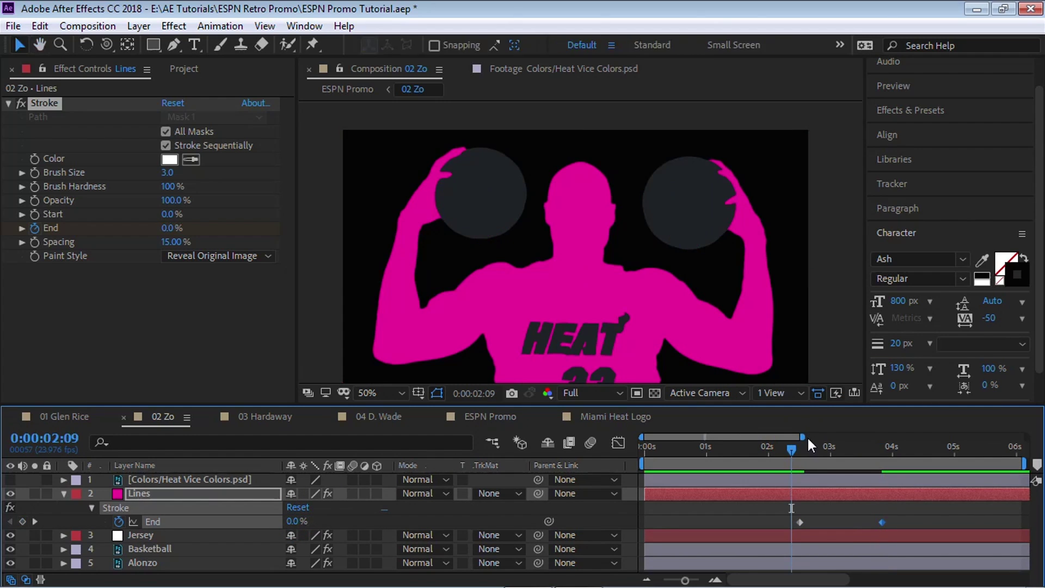
key("space")
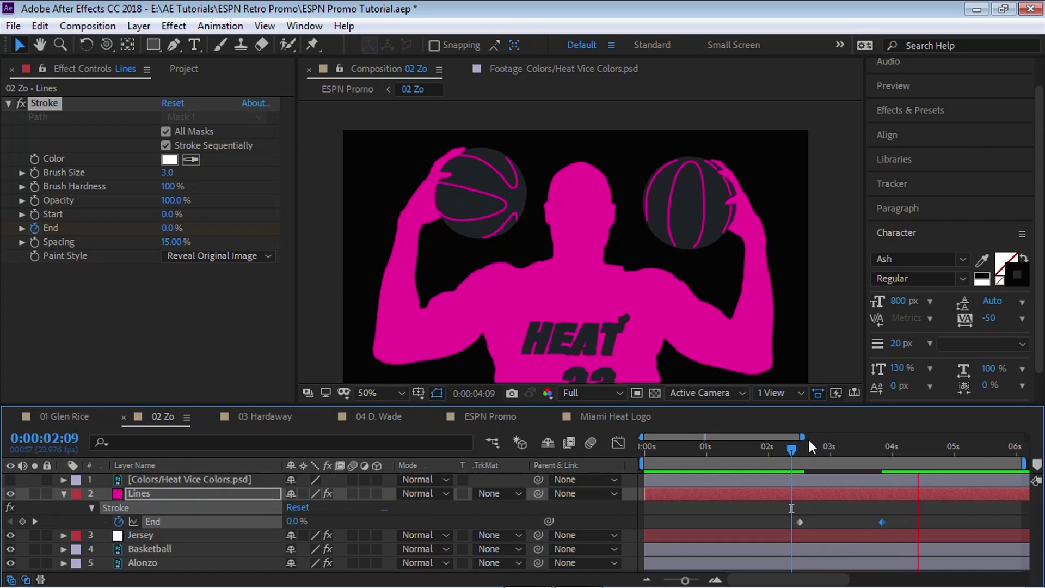
key("space")
left_click_drag(696, 309, 670, 265)
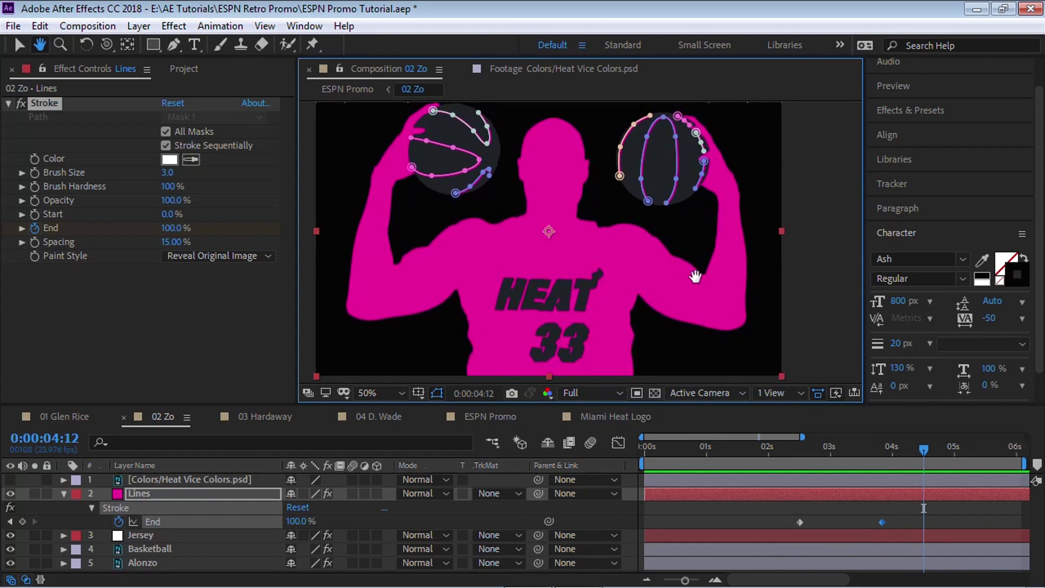
left_click(62, 492)
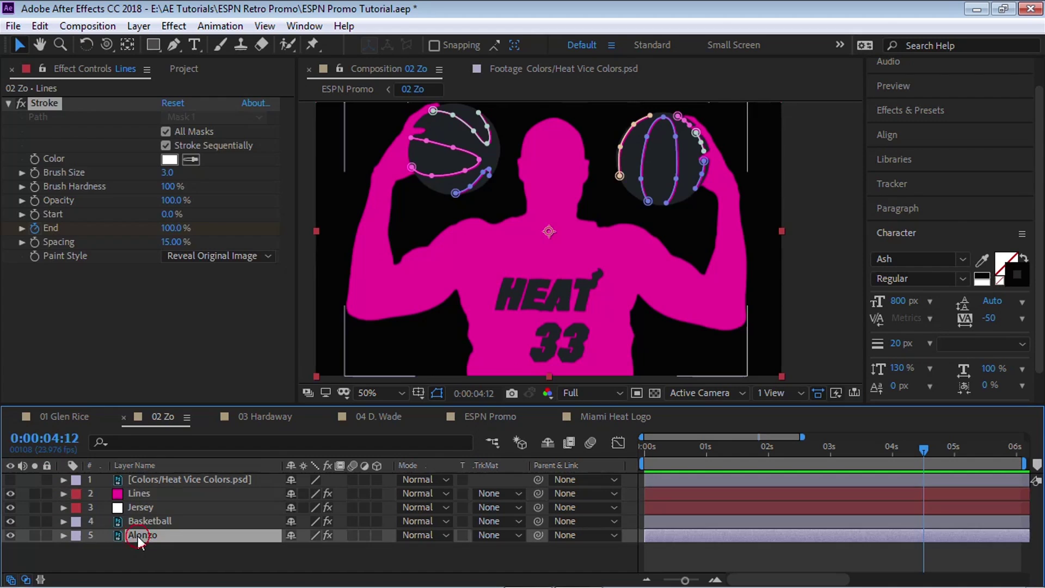
Duplicate the Alonzo layer and move the copy directly above the Lines layer.
left_click(137, 535)
key("ctrl+d")
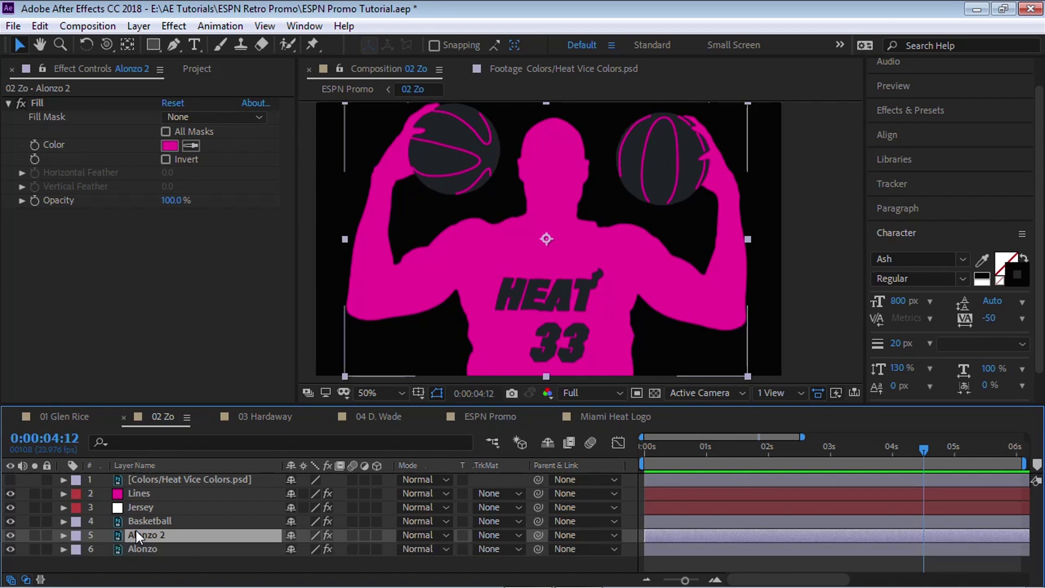
key("ctrl+bracketright")
key("ctrl+bracketright")
key("ctrl+bracketright")
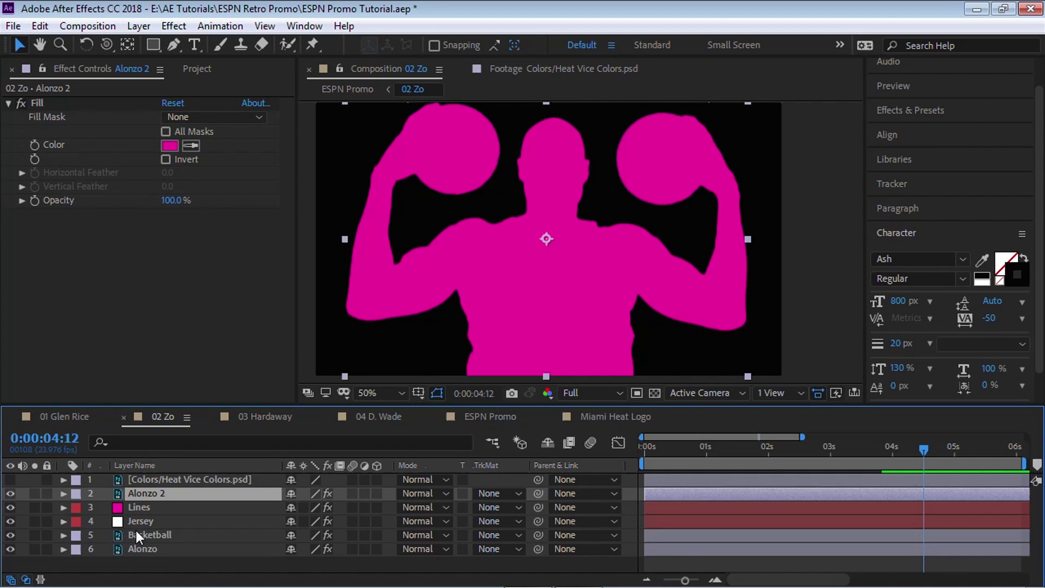
Rename the duplicated Alonzo layer as Tritone.
key("Return")
type("Tr")
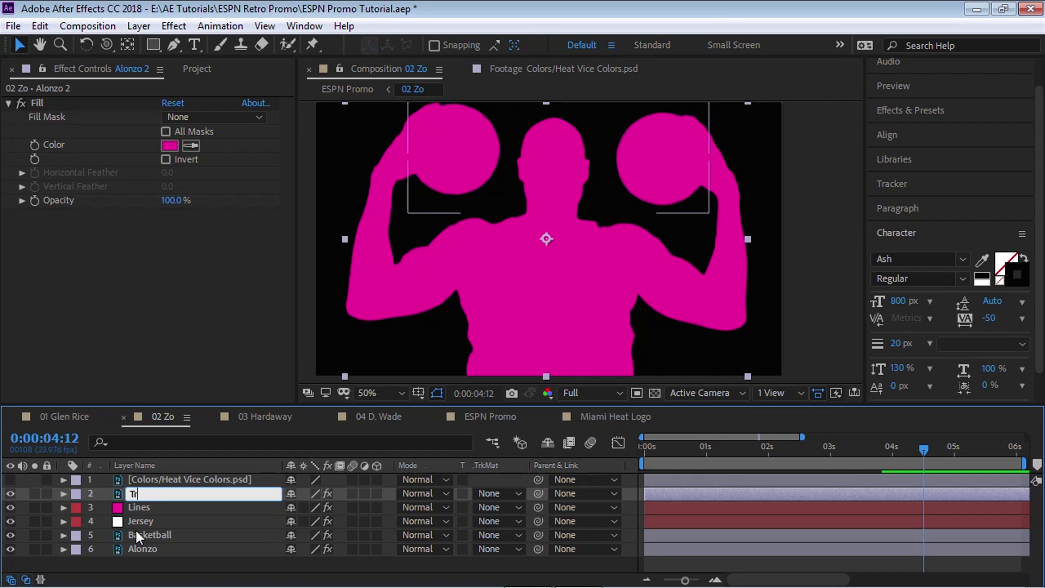
type("itone")
key("Return")
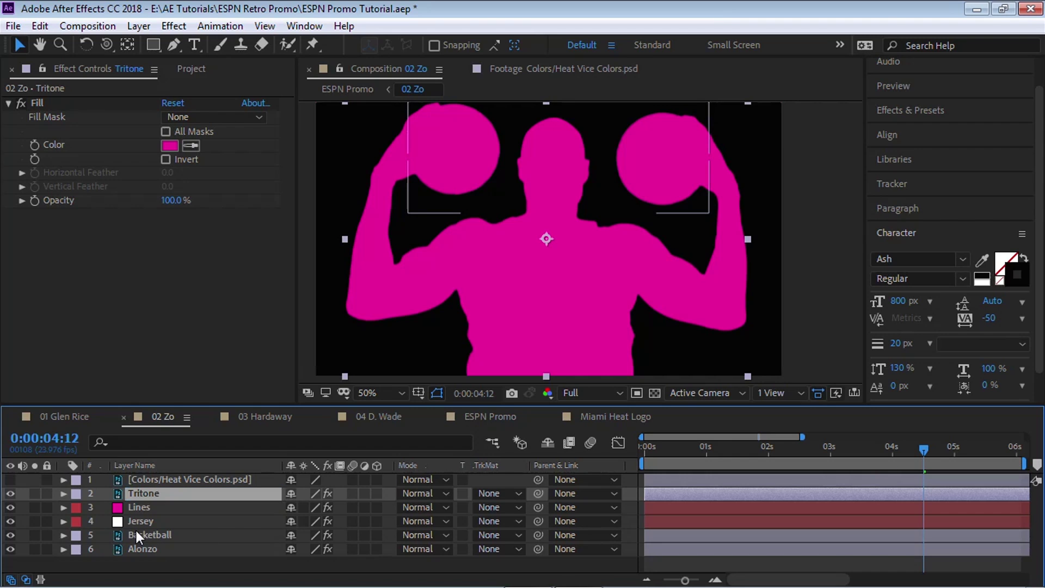
Show the Heat Vice Colors swatch layer and delete the Fill effect from the Tritone layer.
left_click(9, 479)
key("space")
left_click_drag(443, 245, 472, 298)
left_click(138, 491)
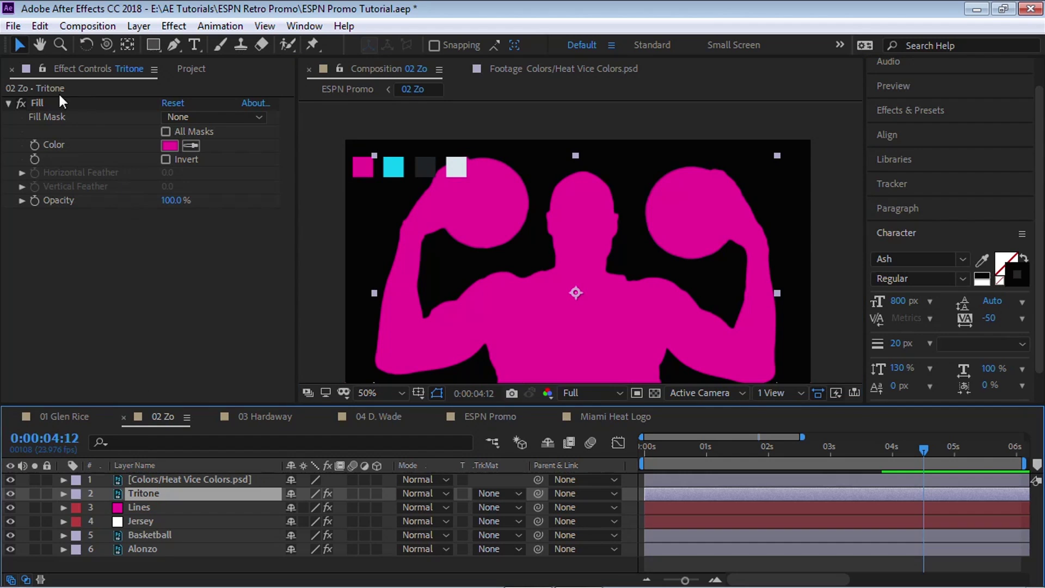
left_click(42, 103)
key("Delete")
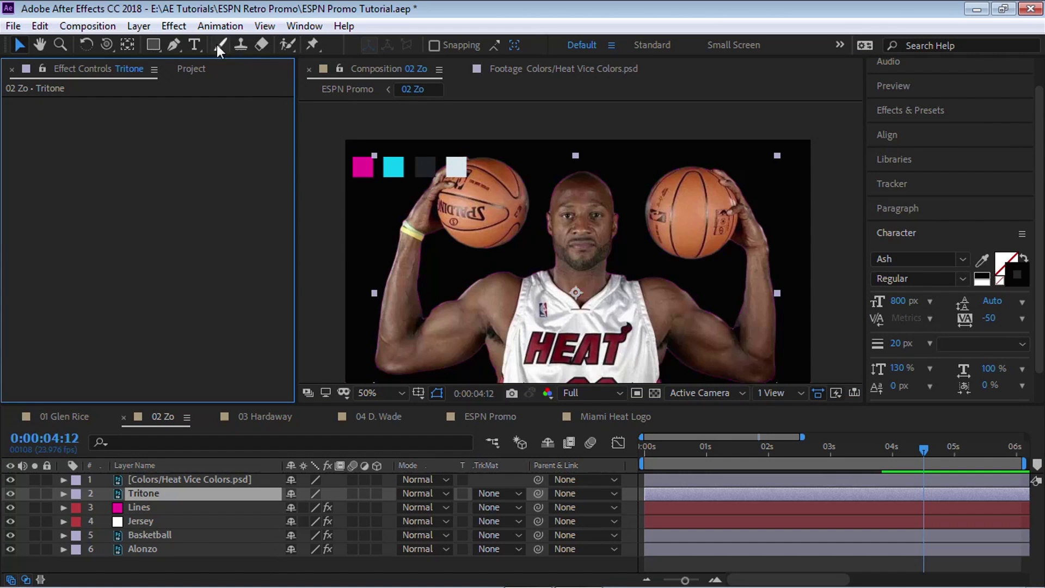
Apply the Tritone effect to the Tritone layer, sampling the cyan swatch for Highlights and the magenta swatch for Midtones.
left_click(173, 26)
mouse_move(186, 175)
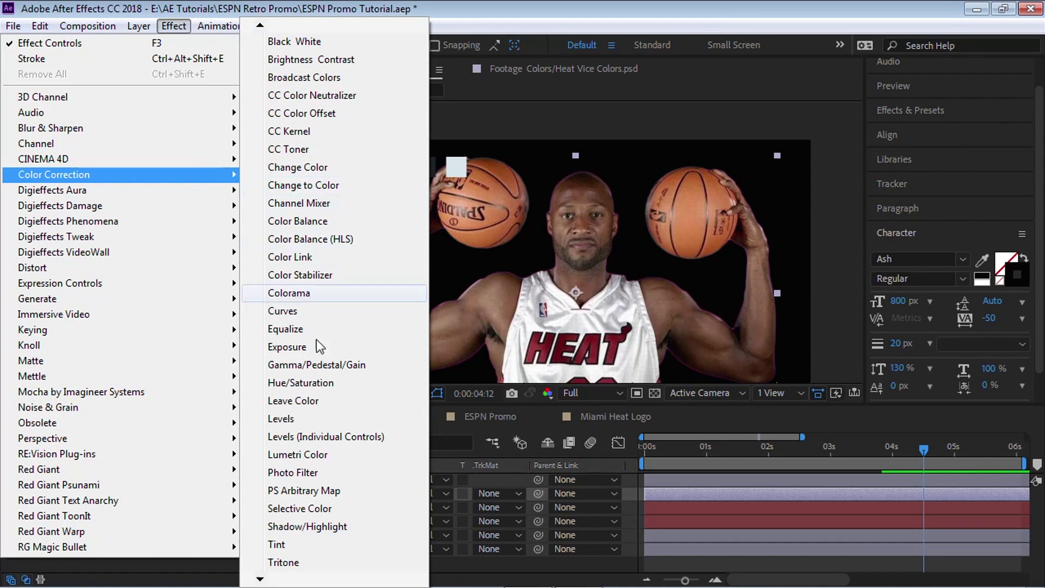
left_click(277, 560)
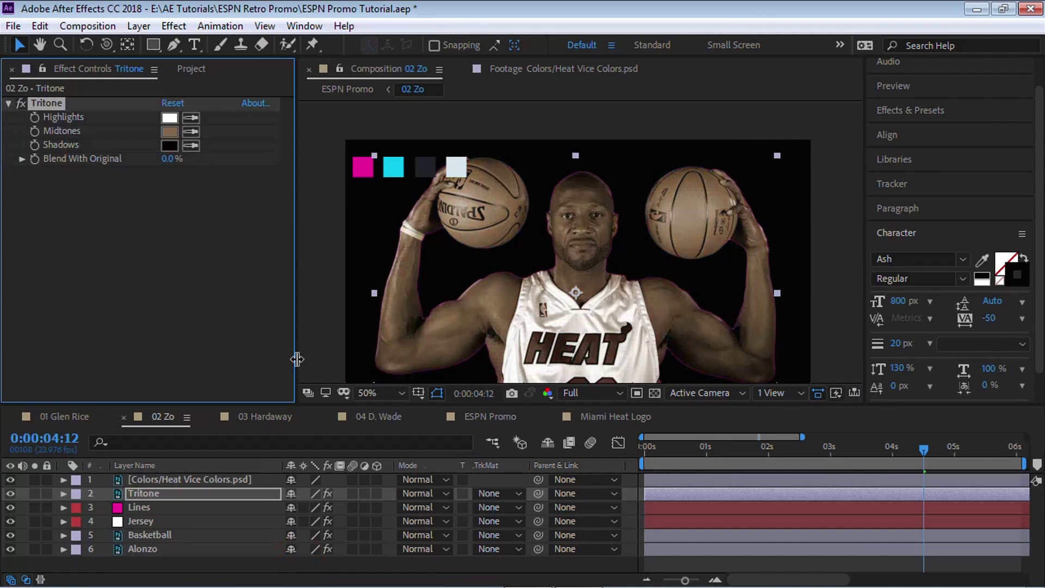
left_click(190, 118)
left_click(392, 167)
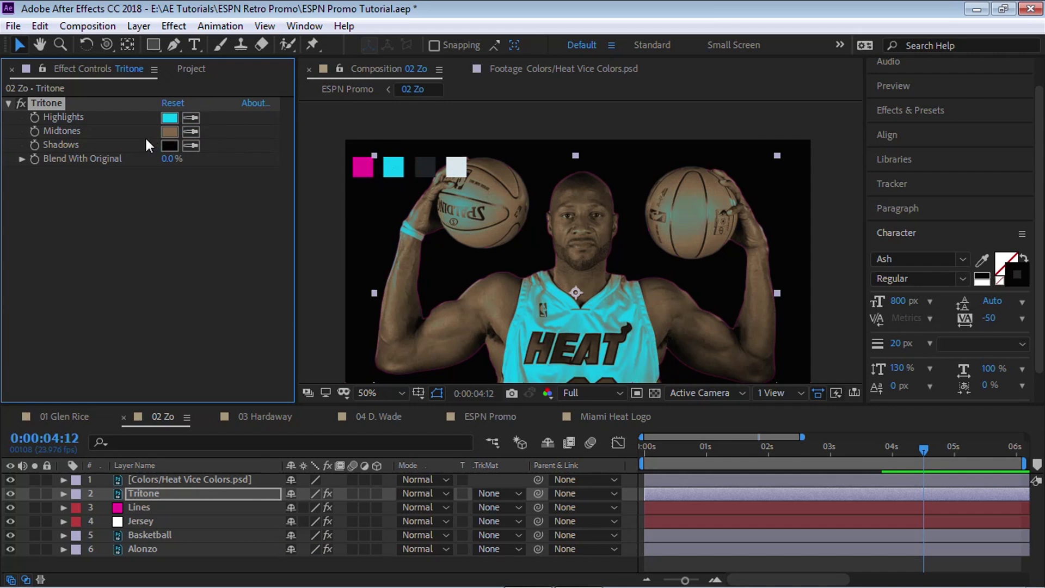
left_click(190, 131)
left_click(363, 167)
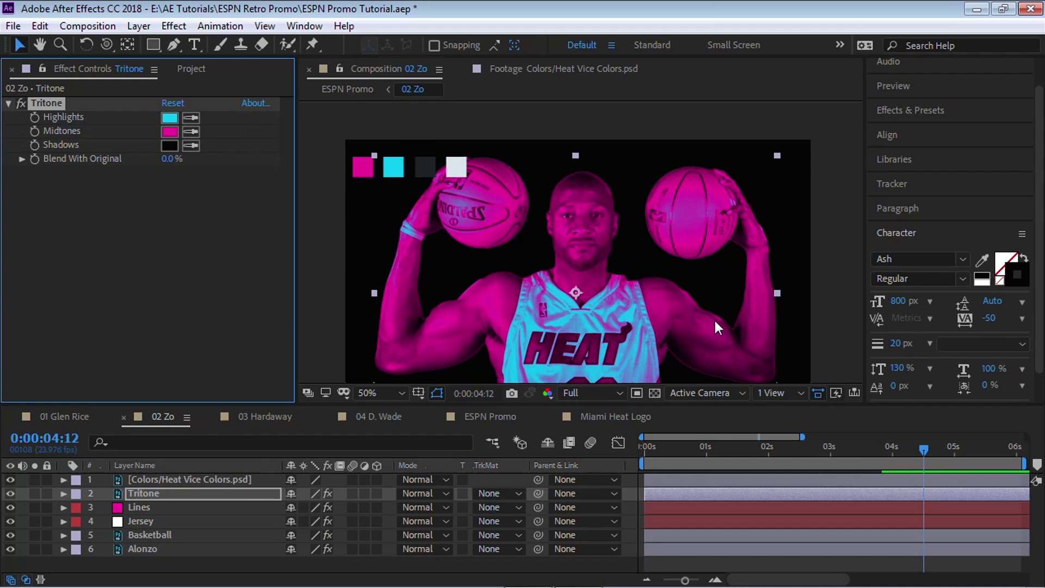
Trim the Tritone layer so it starts at 0:00:04:00 and ends at 0:00:04:12.
mouse_move(801, 435)
left_mouse_down()
mouse_move(869, 436)
mouse_move(815, 437)
left_mouse_up()
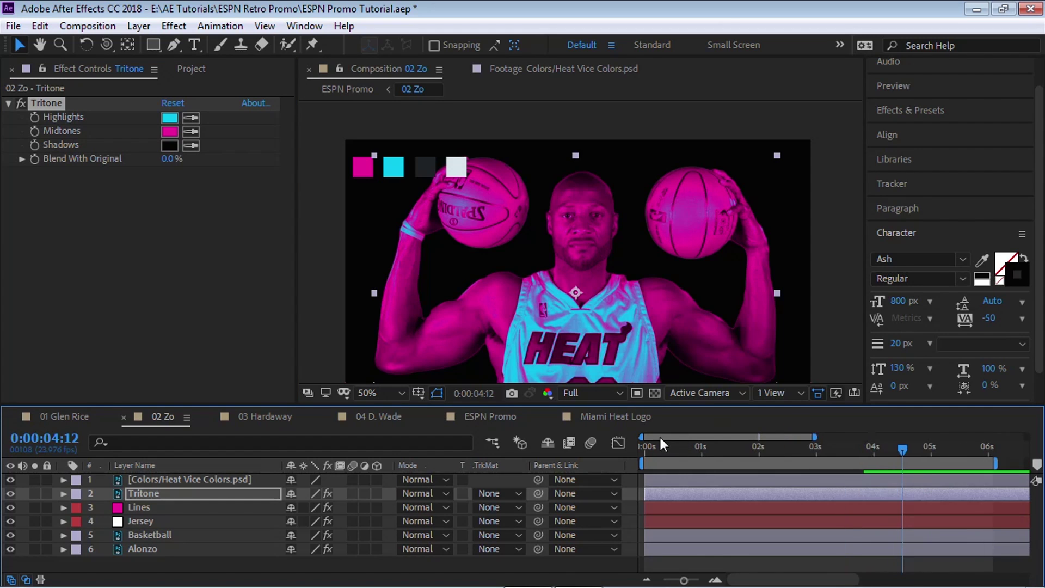
left_click_drag(641, 436, 699, 437)
left_click_drag(827, 446, 795, 449)
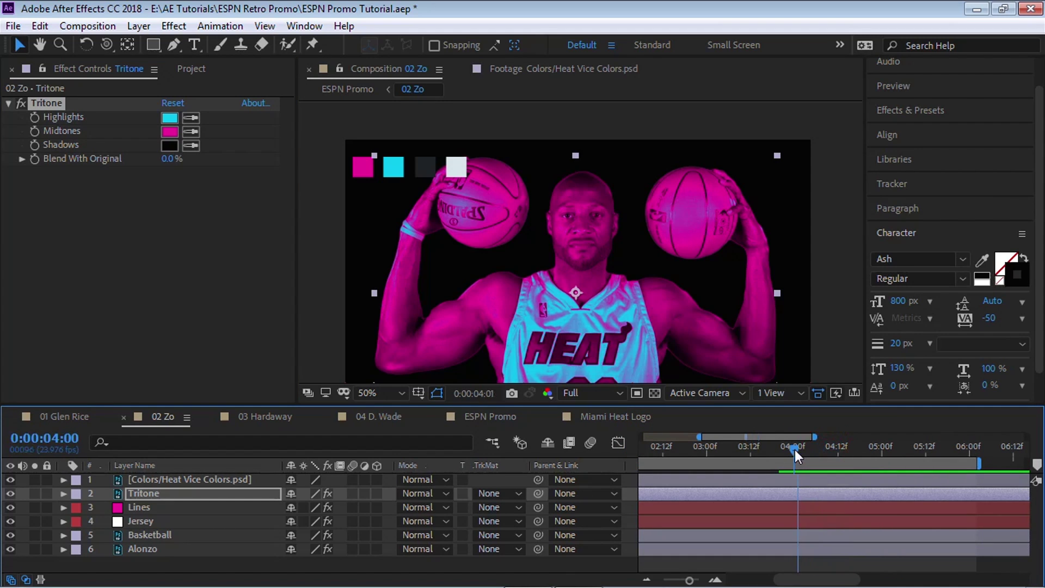
left_click(804, 489)
key("alt+bracketleft")
left_click_drag(794, 447, 838, 451)
key("alt+bracketright")
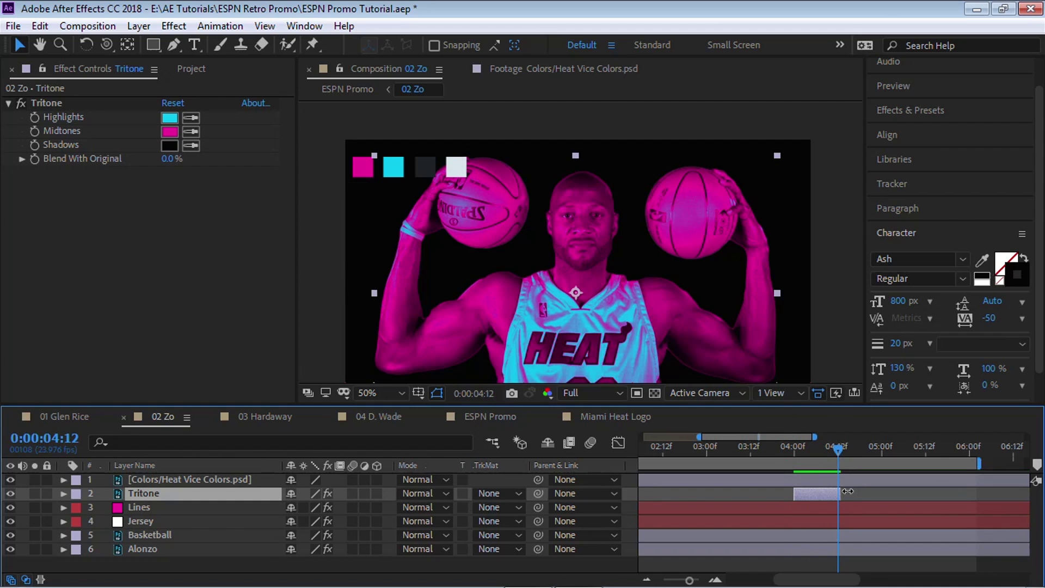
left_click_drag(843, 497, 840, 497)
Hide the Heat Vice Colors swatch layer and preview the 02 Zo animation from 0:00:02:02.
left_click_drag(699, 437, 666, 438)
left_click(719, 449)
left_click(10, 479)
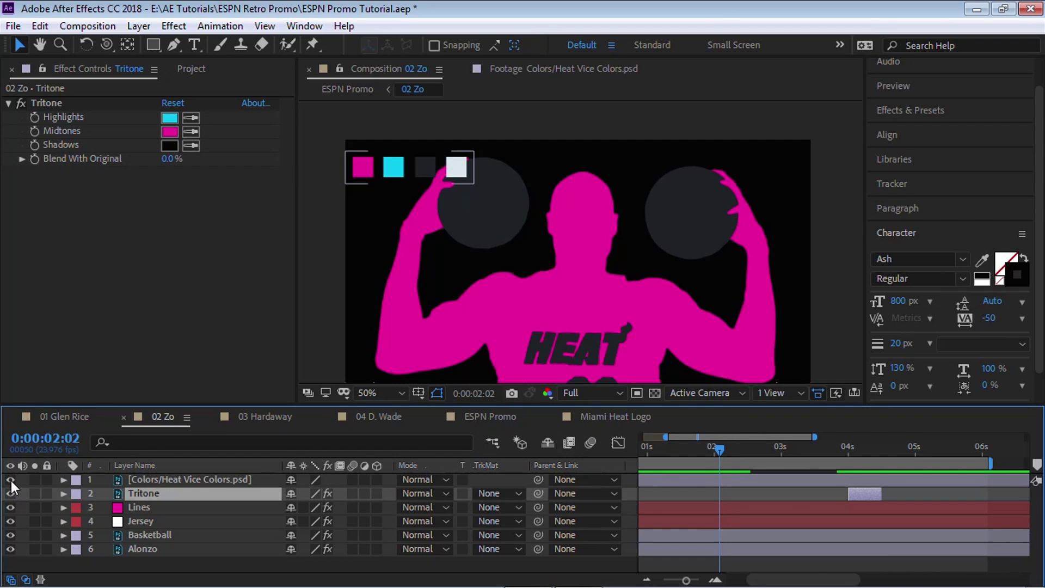
left_click_drag(814, 437, 876, 437)
key("space")
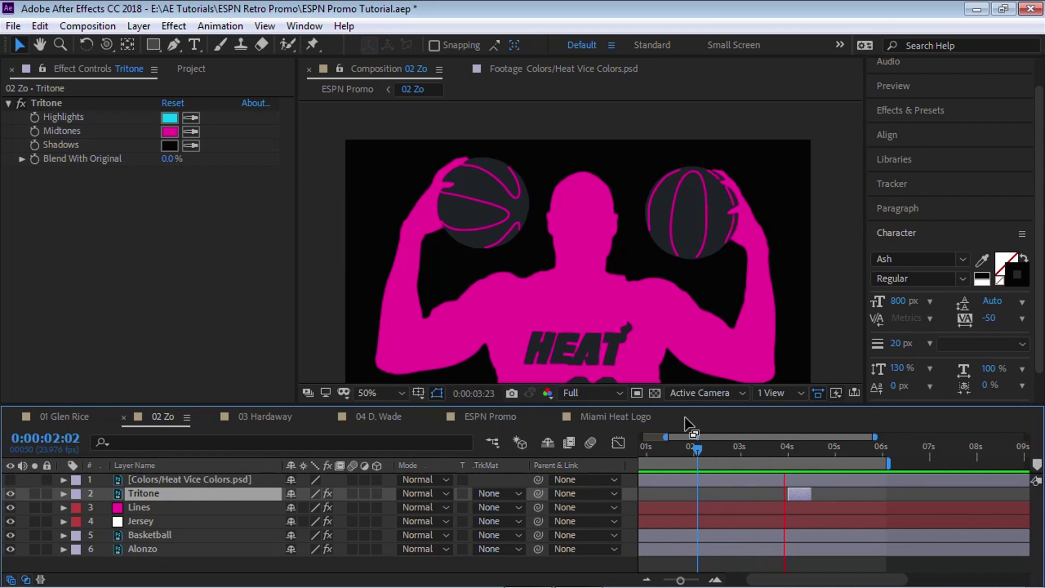
key("space")
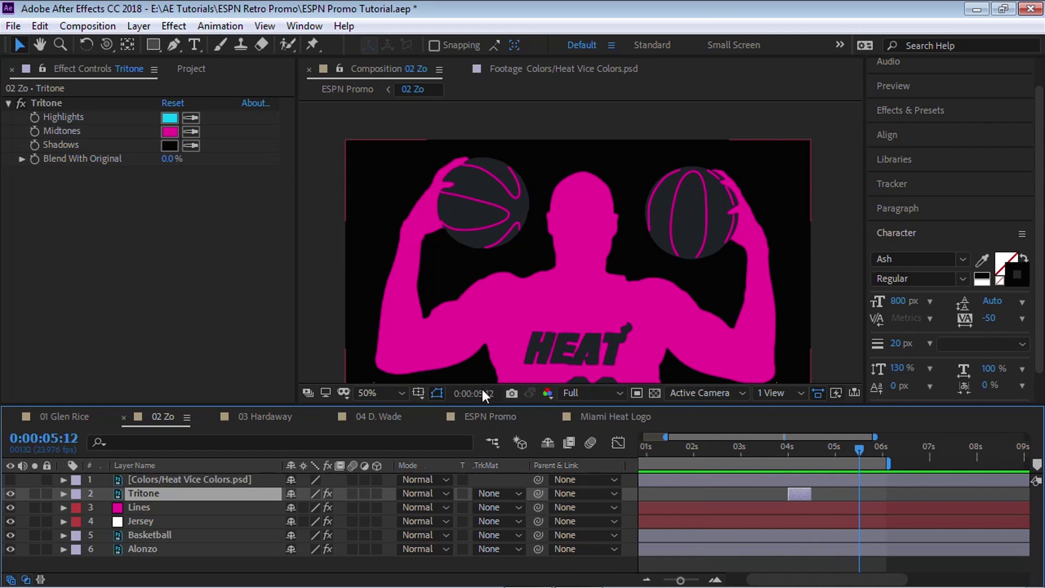
Switch to the ESPN Promo composition and preview it from about 0:00:02:07.
left_click(489, 416)
left_click_drag(706, 445, 648, 432)
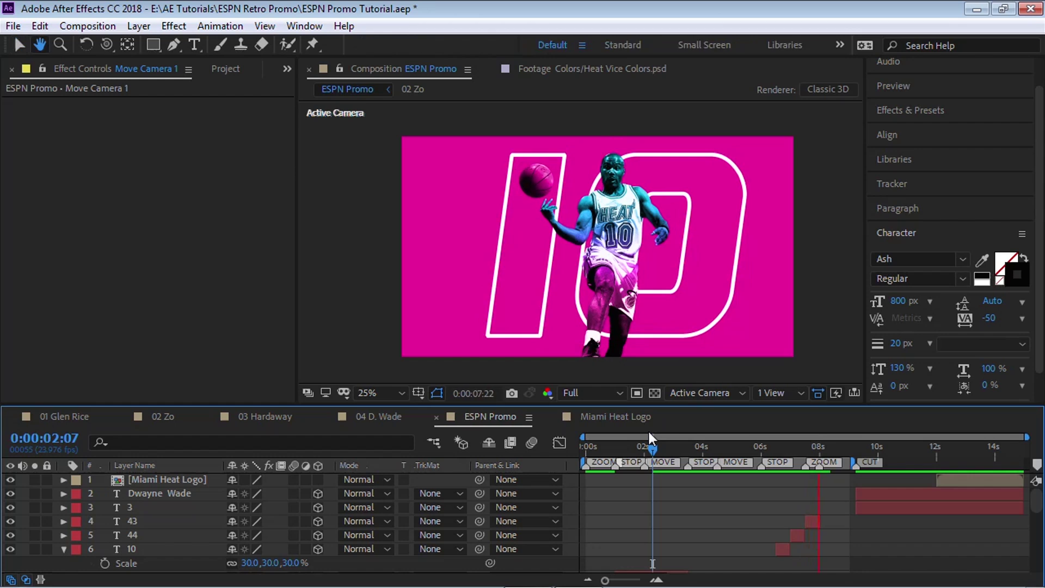
key("space")
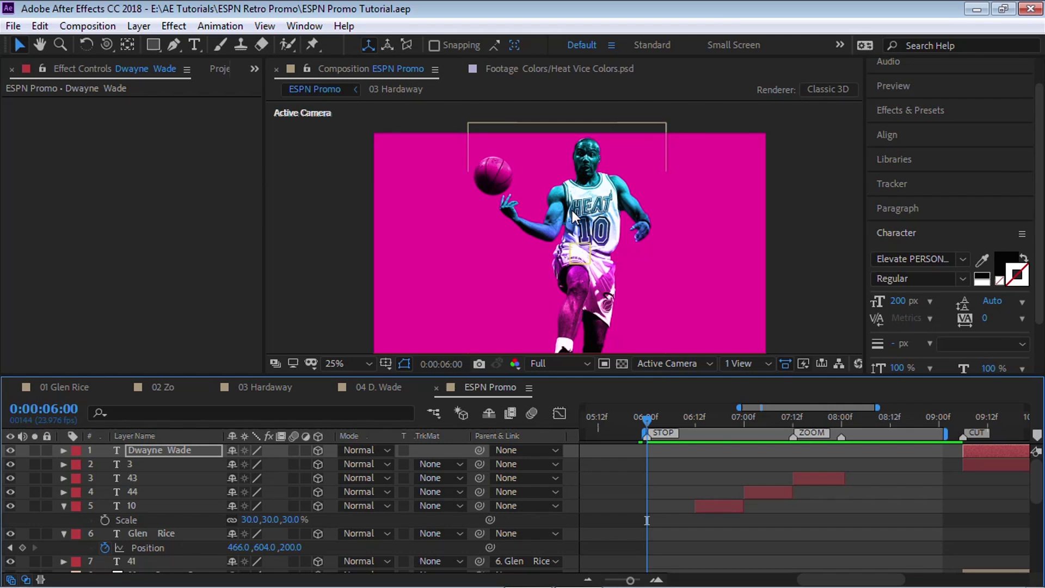
Open the 03 Hardaway composition at 0:00:06:00 and maximize its viewer to show the player.
left_click(272, 388)
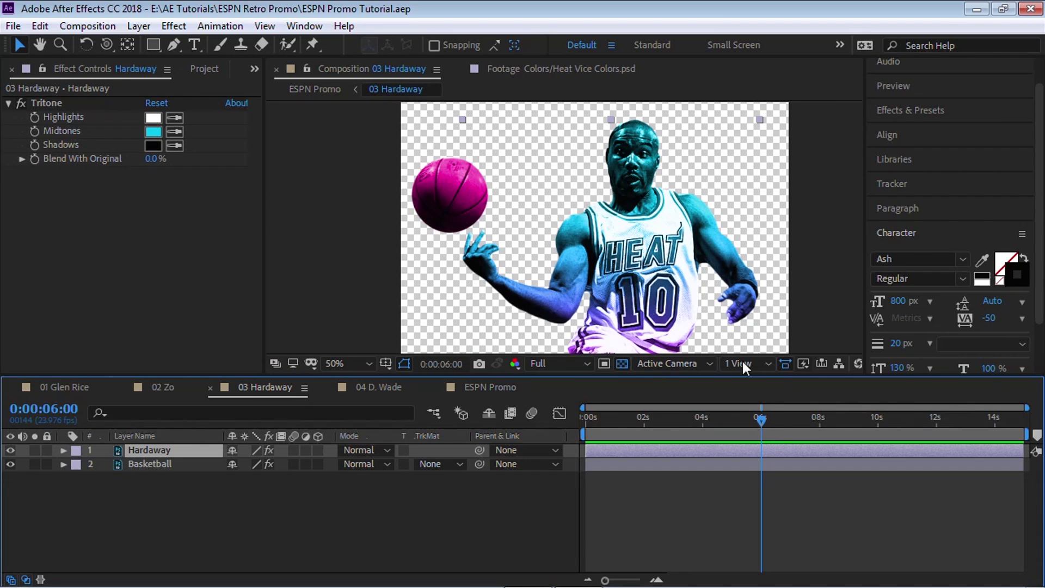
mouse_move(765, 422)
left_mouse_down()
mouse_move(837, 420)
mouse_move(762, 420)
left_mouse_up()
key("Page_Down")
left_click(312, 45)
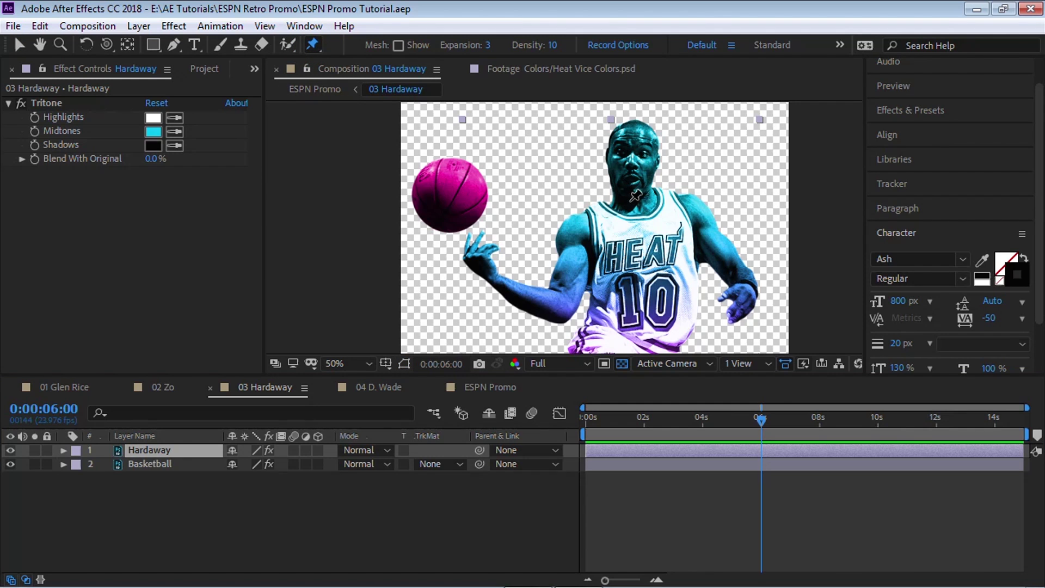
key("grave")
key("h")
left_click_drag(628, 264, 618, 187)
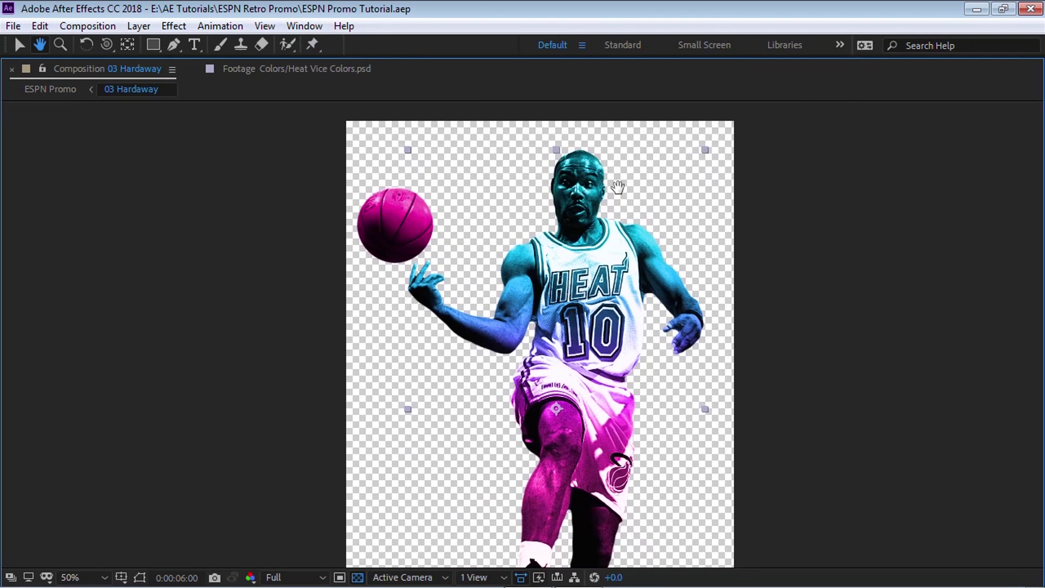
Place puppet pins on the Hardaway layer's forehead, chin, both shoulders, both elbows and both wrists.
key("ctrl+p")
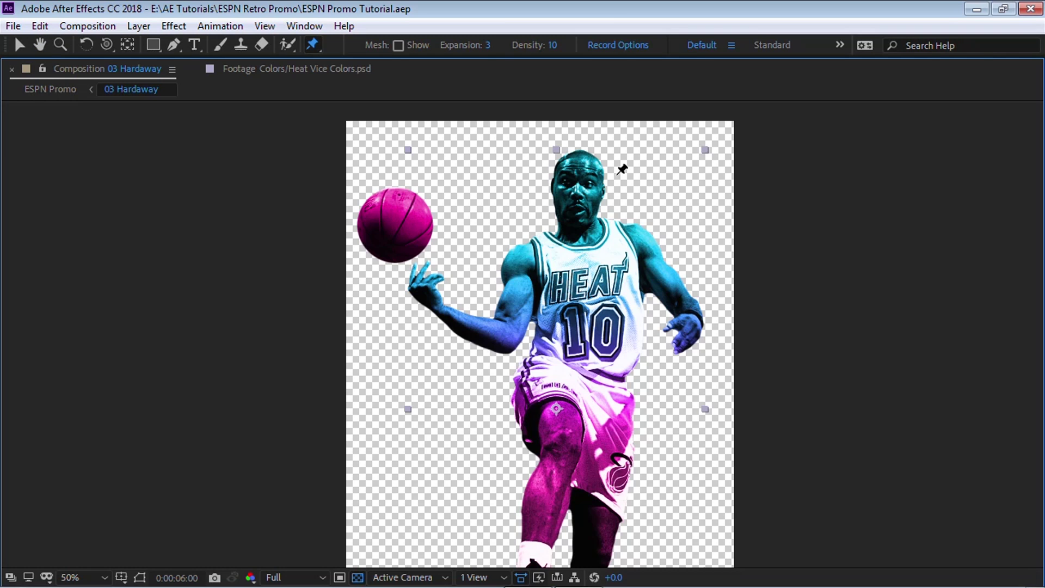
left_click(580, 165)
left_click(582, 225)
left_click(527, 252)
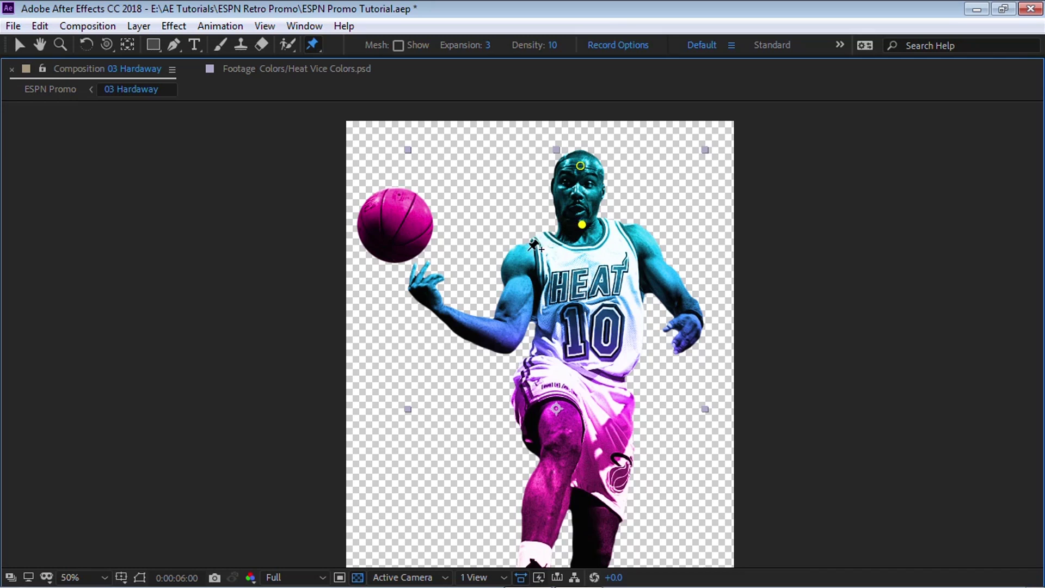
left_click(635, 233)
left_click(507, 340)
left_click(667, 280)
left_click(439, 308)
left_click(691, 322)
Add puppet pins to the player's chest, waist, both hips, raised knee, rear leg and front ankle.
left_click(591, 305)
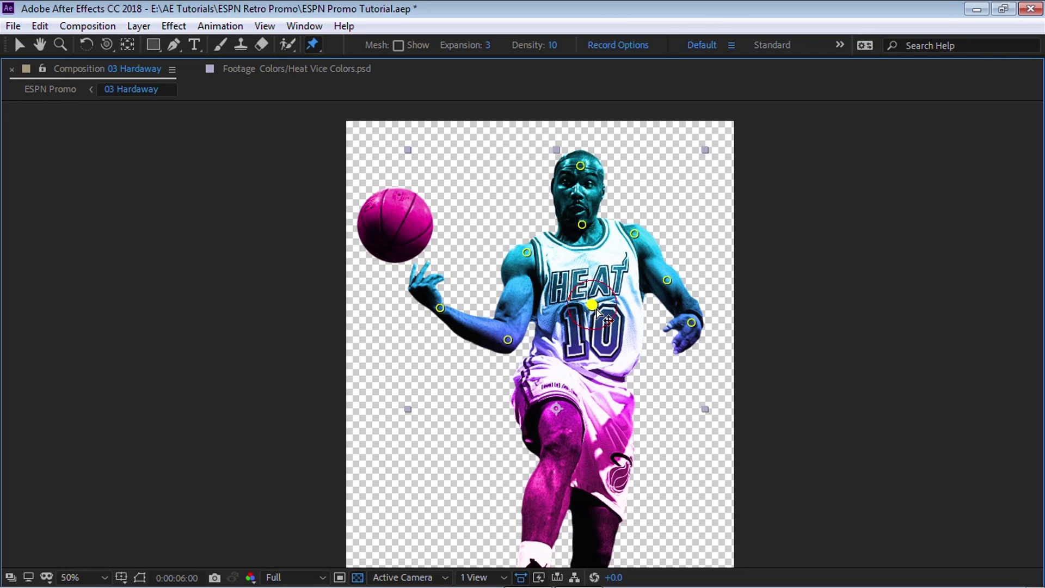
left_click(587, 362)
left_click(545, 359)
left_click(613, 383)
left_click_drag(613, 383, 611, 259)
left_click(563, 313)
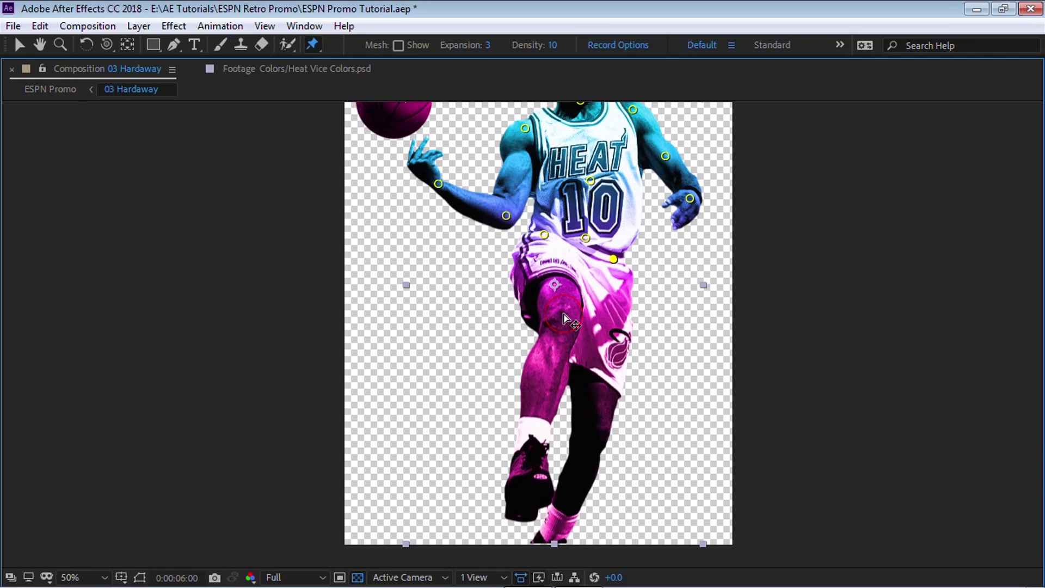
left_click(600, 431)
left_click(531, 460)
Restore the panel layout and expand the Hardaway layer's Puppet effect through Mesh 1 and Deform to list all its pins.
left_click_drag(619, 235, 629, 321)
key("grave")
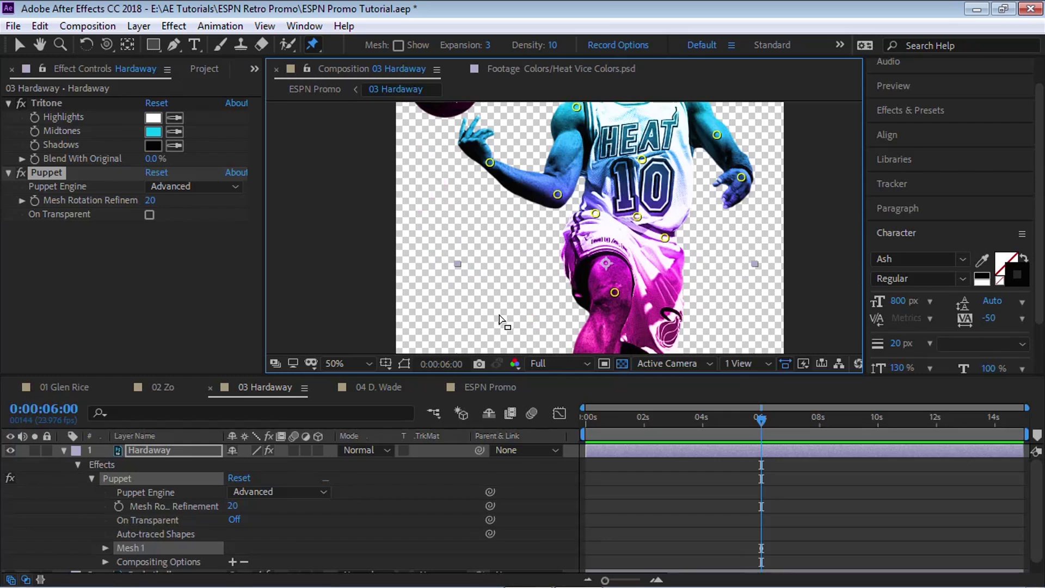
left_click(144, 451)
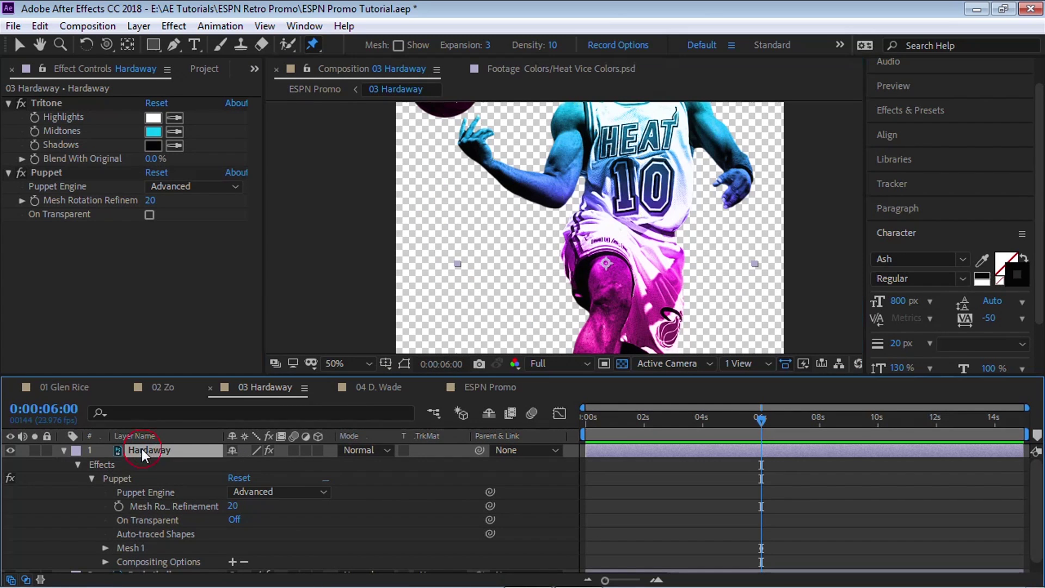
left_click(126, 478)
left_click(130, 546)
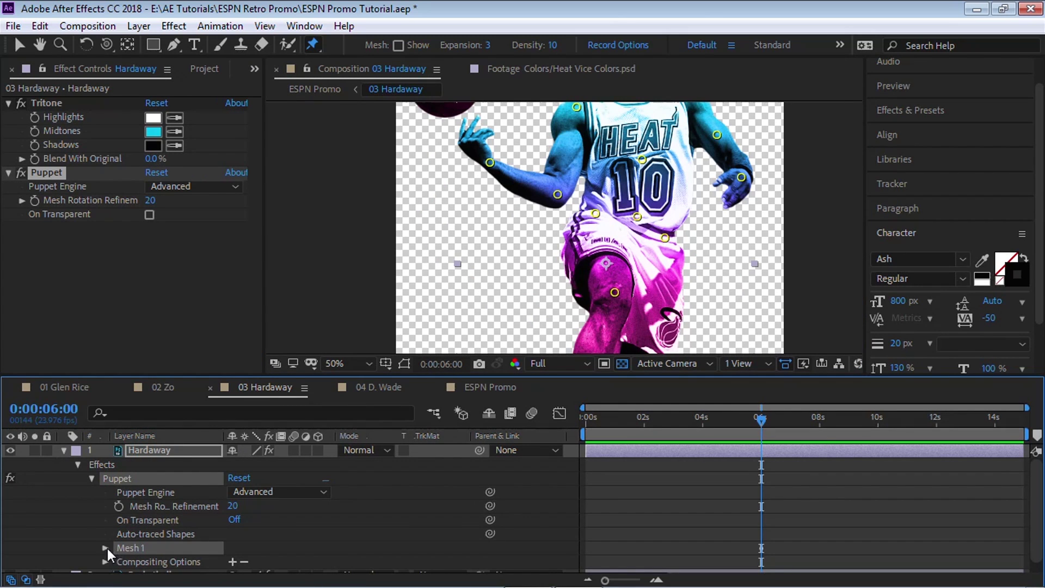
left_click(106, 547)
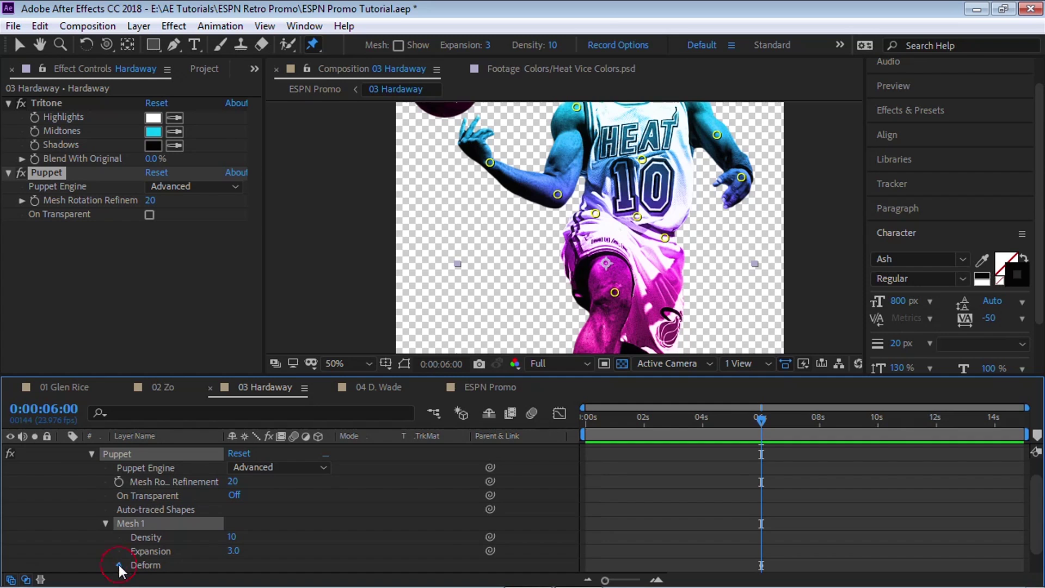
left_click(118, 565)
key("grave")
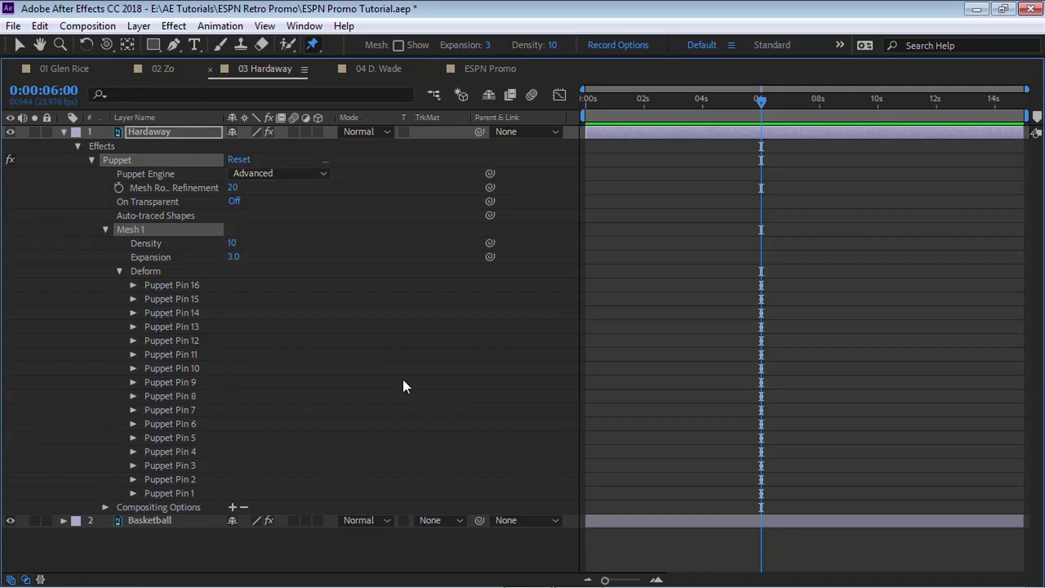
key("grave")
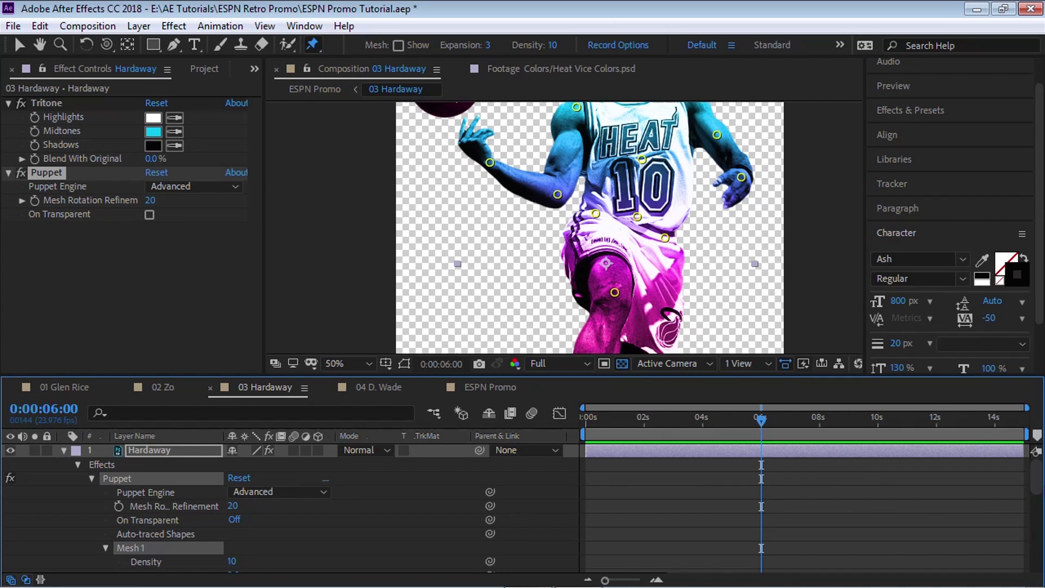
Select the puppet pin on the ball-hand wrist and expand its properties in the timeline.
left_click_drag(1035, 484, 1035, 532)
left_click_drag(624, 175, 621, 223)
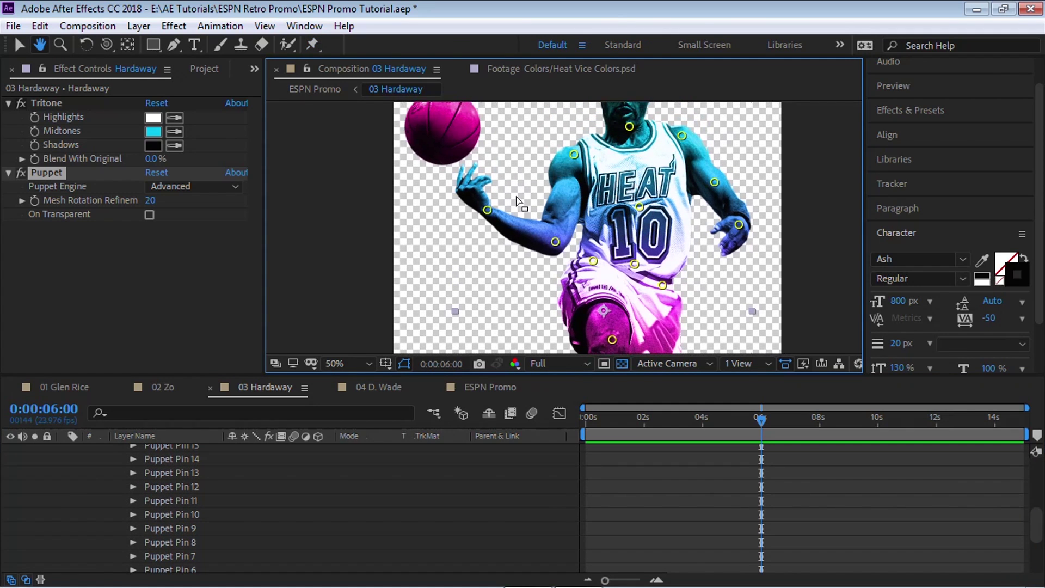
left_click(487, 210)
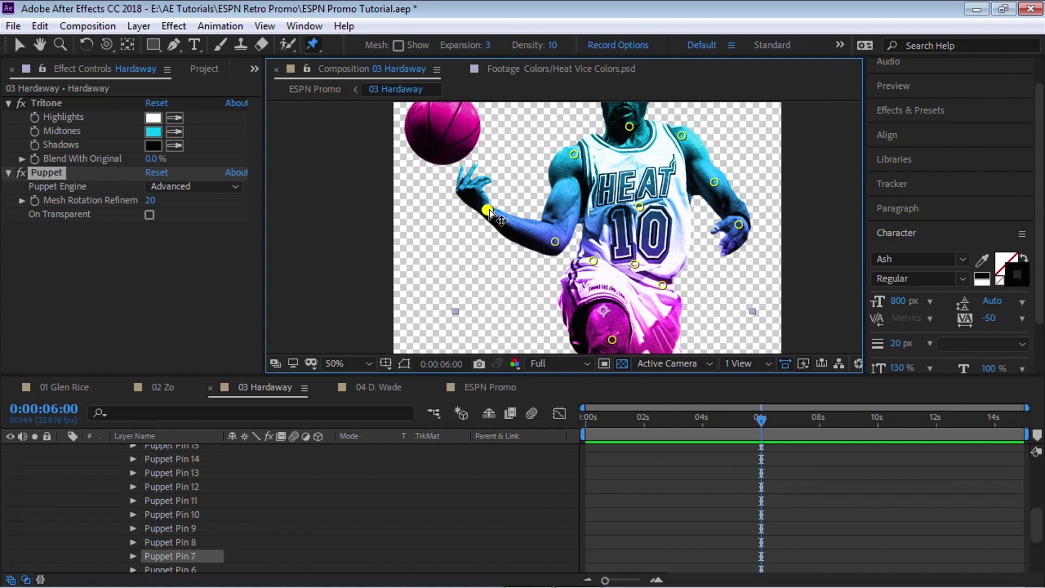
left_click_drag(1035, 516, 1036, 531)
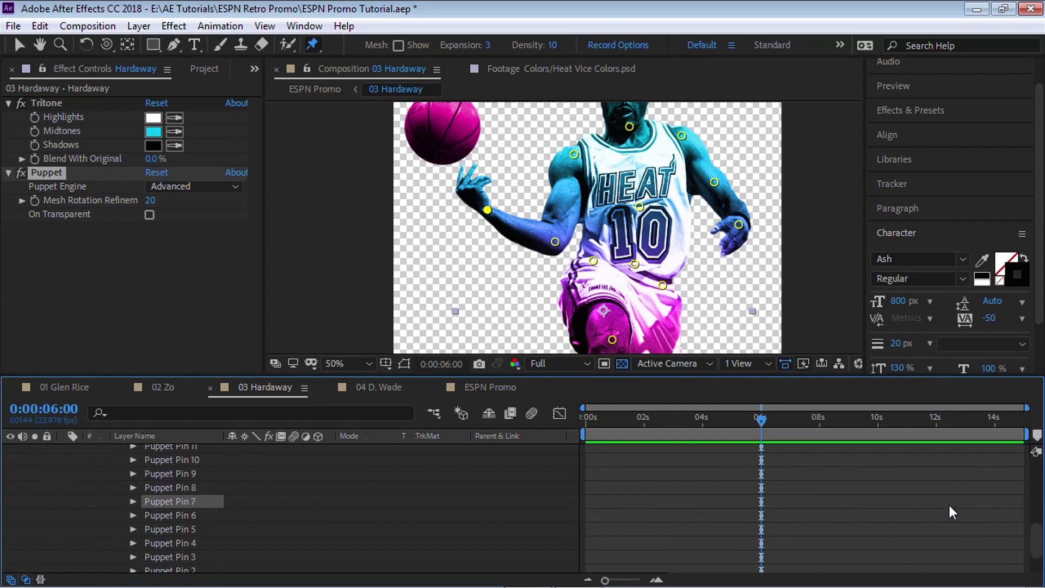
left_click(133, 502)
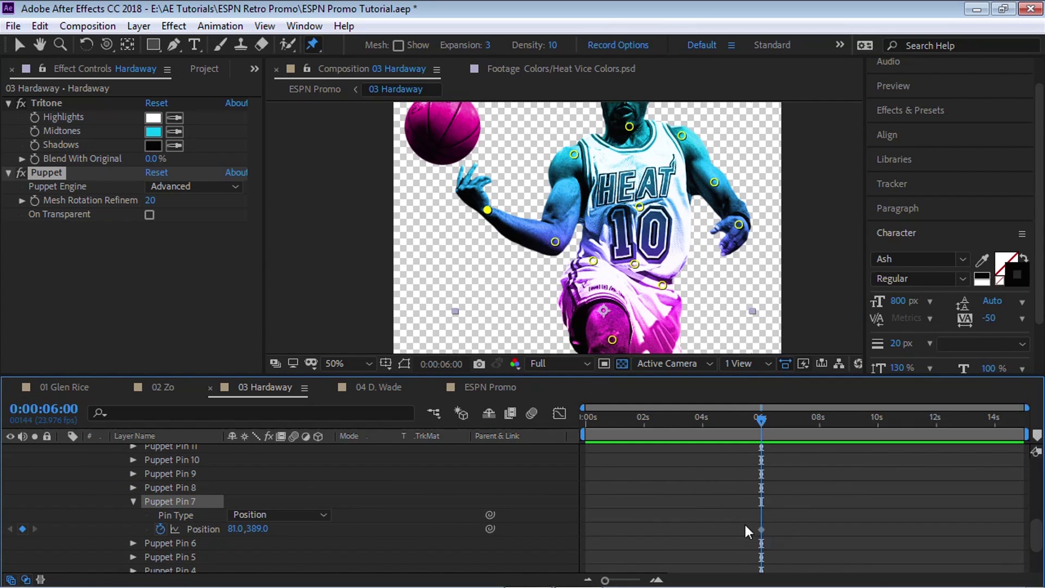
At 0:00:09:00, move the ball-hand wrist pin inward and up to about 107, 359 to keyframe its position.
left_click_drag(762, 419, 852, 420)
key("Page_Up")
key("space")
left_click_drag(561, 197, 551, 210)
left_click_drag(473, 231, 484, 218)
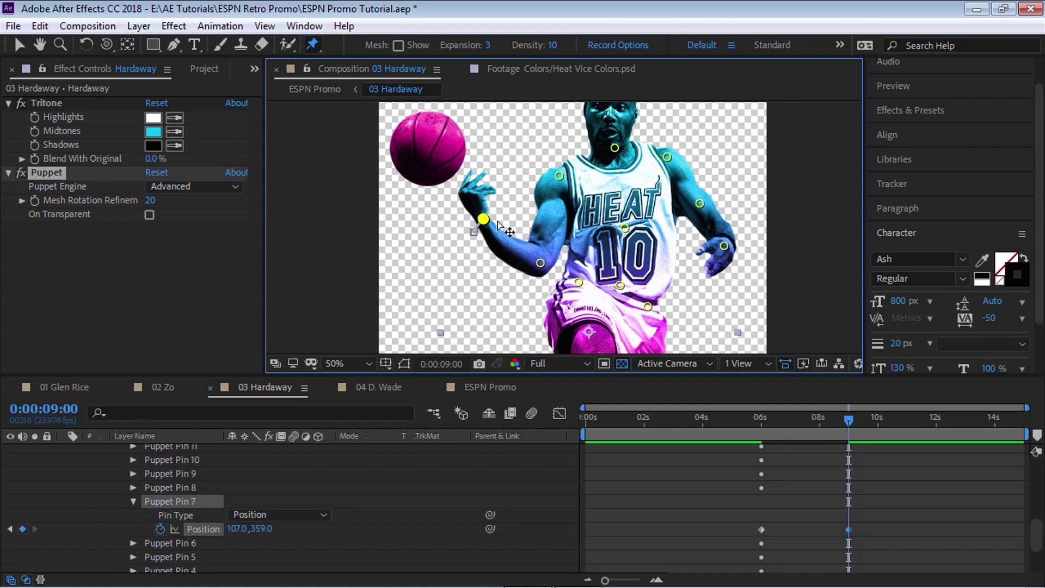
Preview the wrist movement from about 0:00:05:19.
left_click(760, 419)
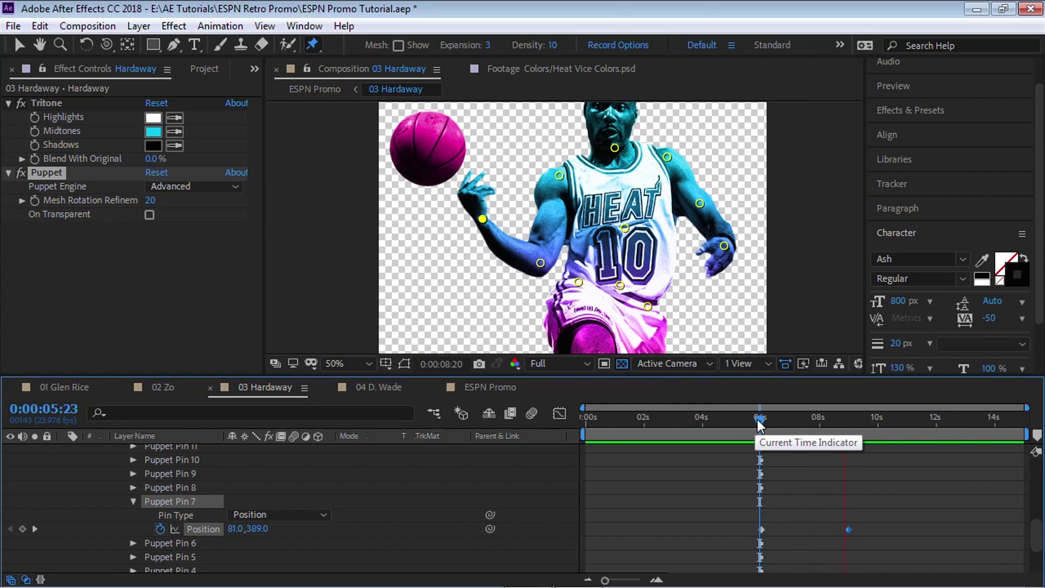
left_click(755, 419)
key("space")
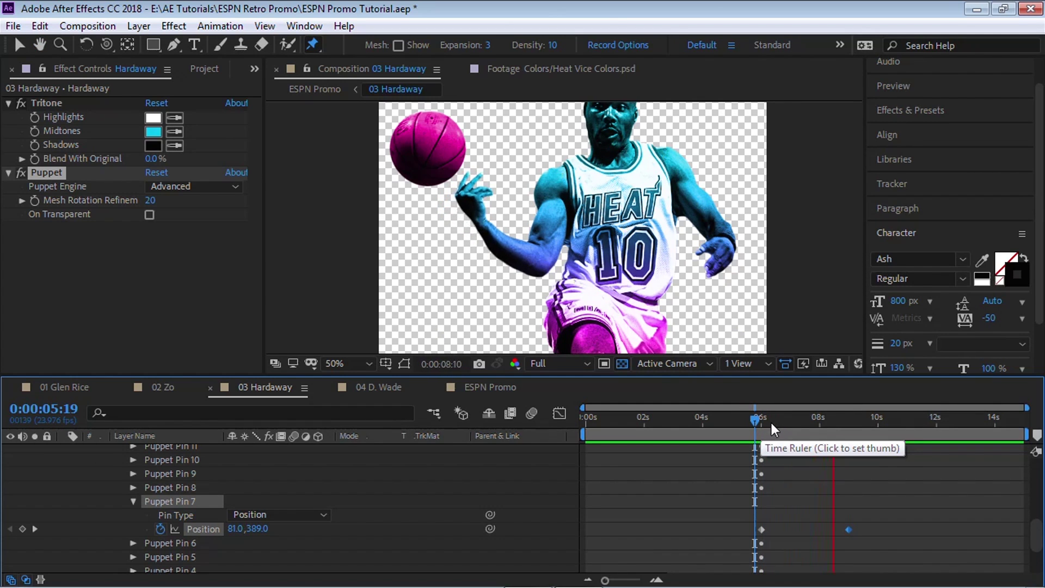
Collapse the Hardaway layer and set starting Position and Rotation keyframes on the Basketball layer at 0:00:06:00.
left_click(762, 420)
left_click_drag(1036, 525, 1031, 447)
left_click(64, 450)
left_click(161, 462)
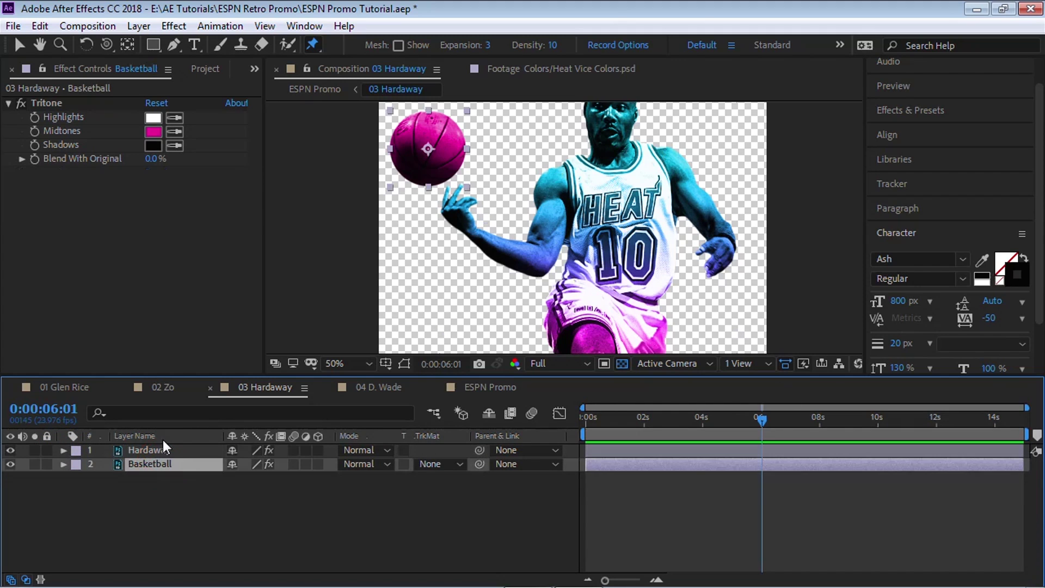
key("p")
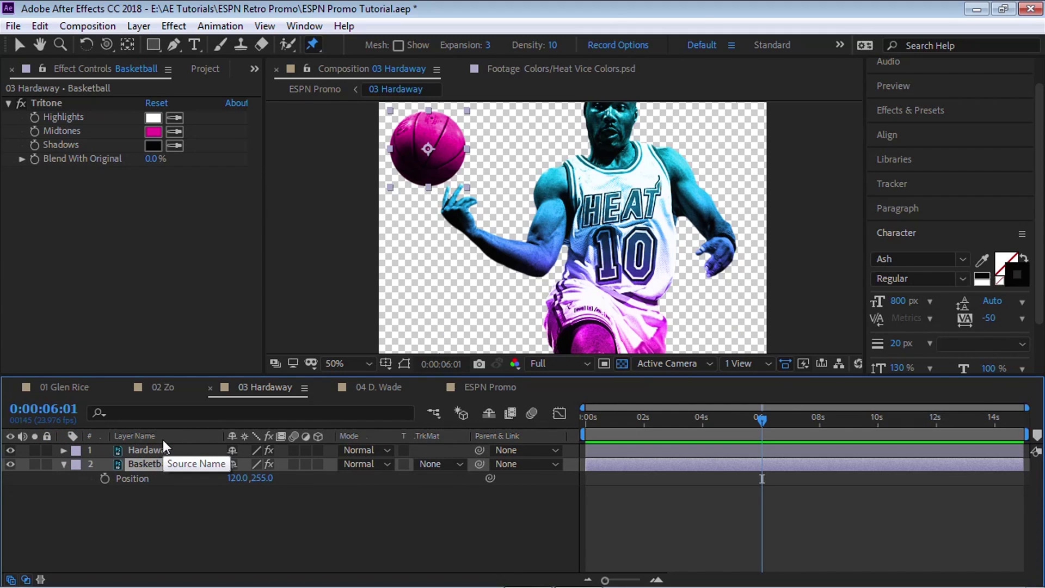
key("shift+r")
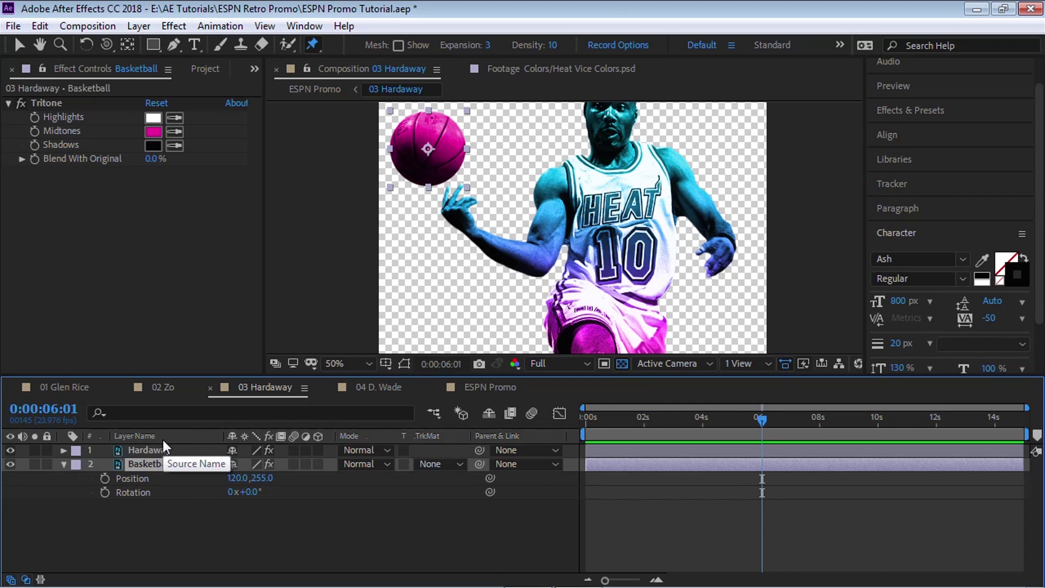
key("Page_Up")
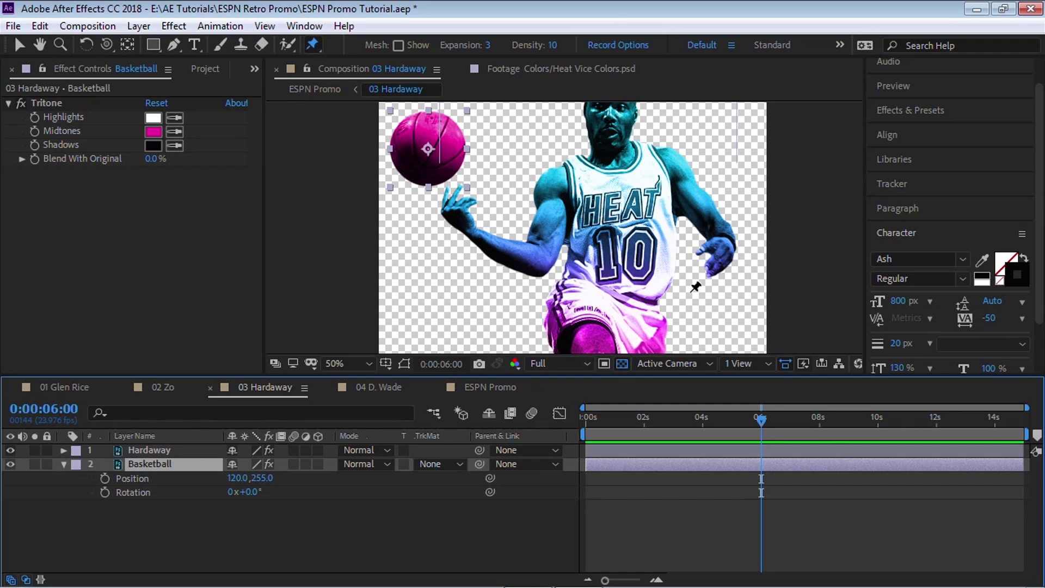
left_click(105, 479)
left_click(105, 492)
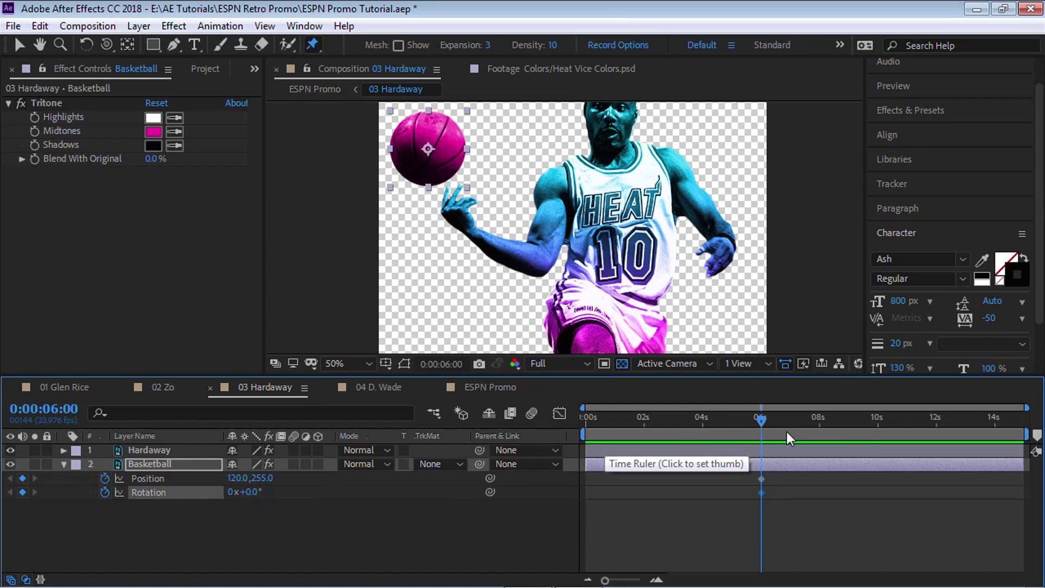
At 0:00:09:00, move the basketball above the raised fingers to about 178, 205 and rotate it to about 39.7°.
left_click_drag(760, 419, 847, 423)
key("Page_Down")
mouse_move(501, 162)
left_mouse_down()
mouse_move(506, 191)
mouse_move(473, 162)
mouse_move(487, 163)
left_mouse_up()
key("v")
key("w")
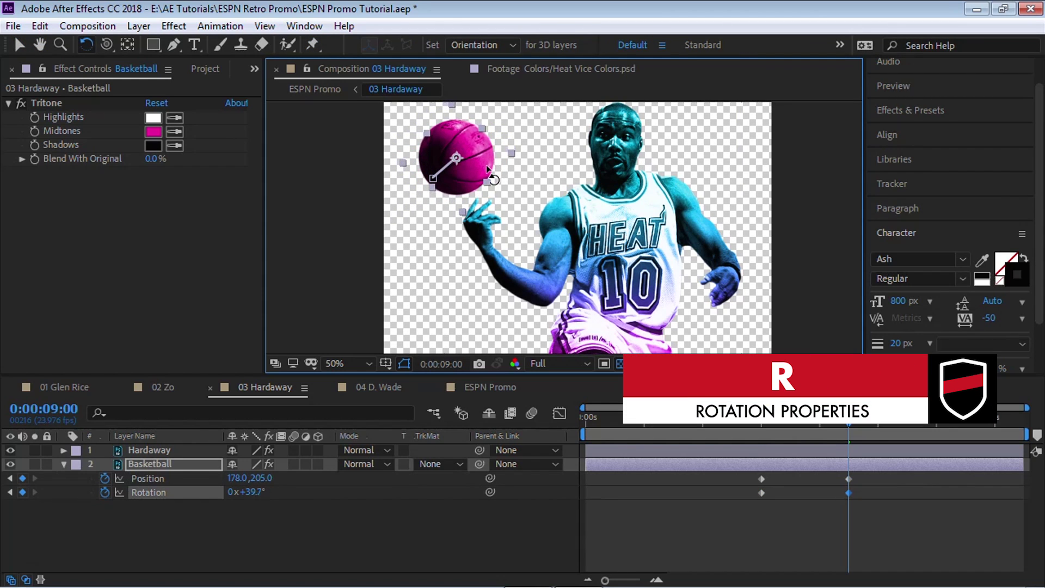
Preview the combined hand and basketball animation from just before 0:00:06:00.
left_click(760, 424)
left_click_drag(759, 416, 760, 417)
key("space")
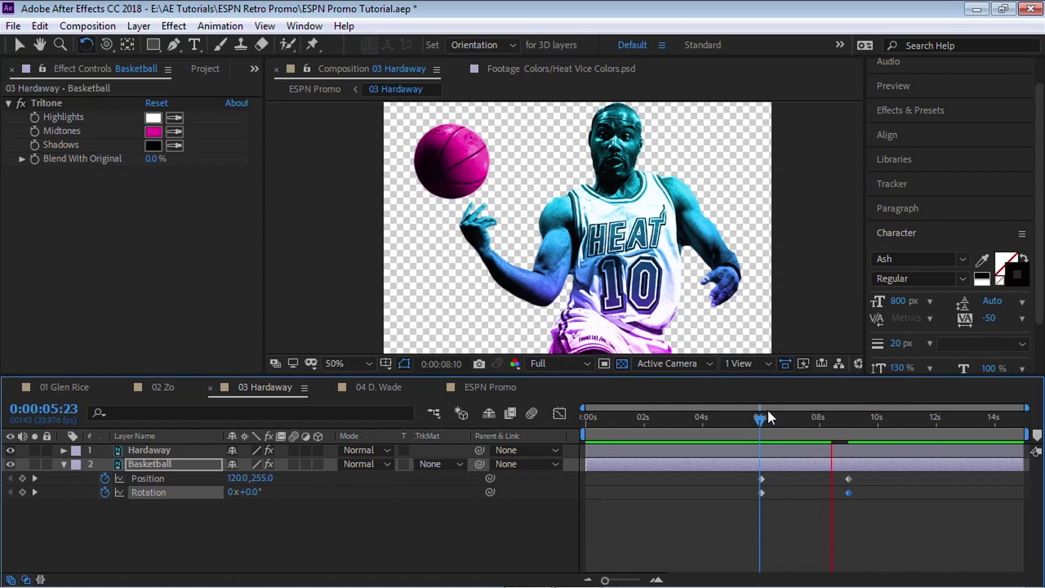
key("space")
left_click(753, 414)
key("space")
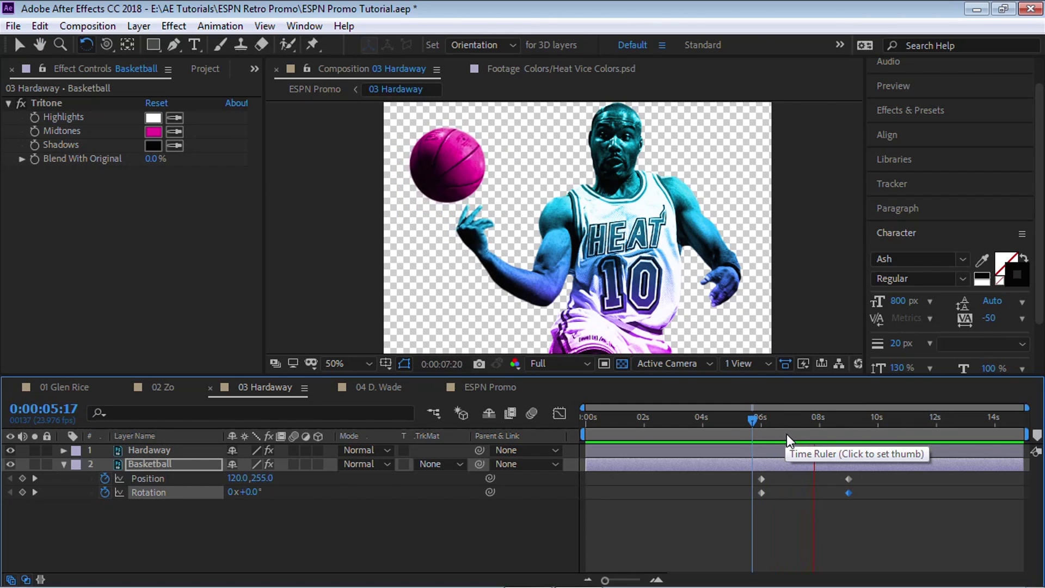
key("space")
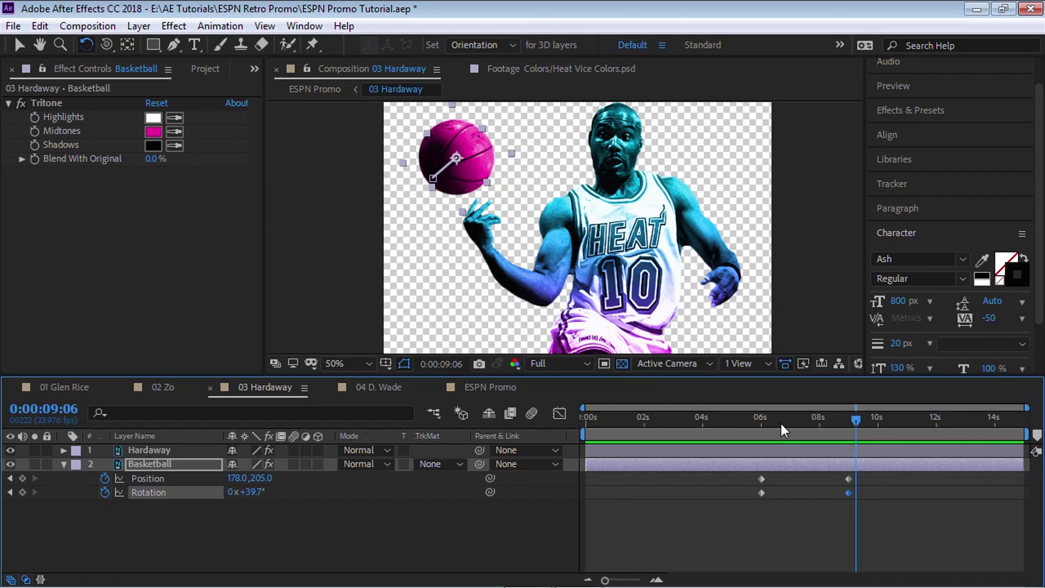
Preview the Hardaway section in the ESPN Promo composition from around 0:00:06:05 and open the 04 D. Wade composition.
left_click(504, 387)
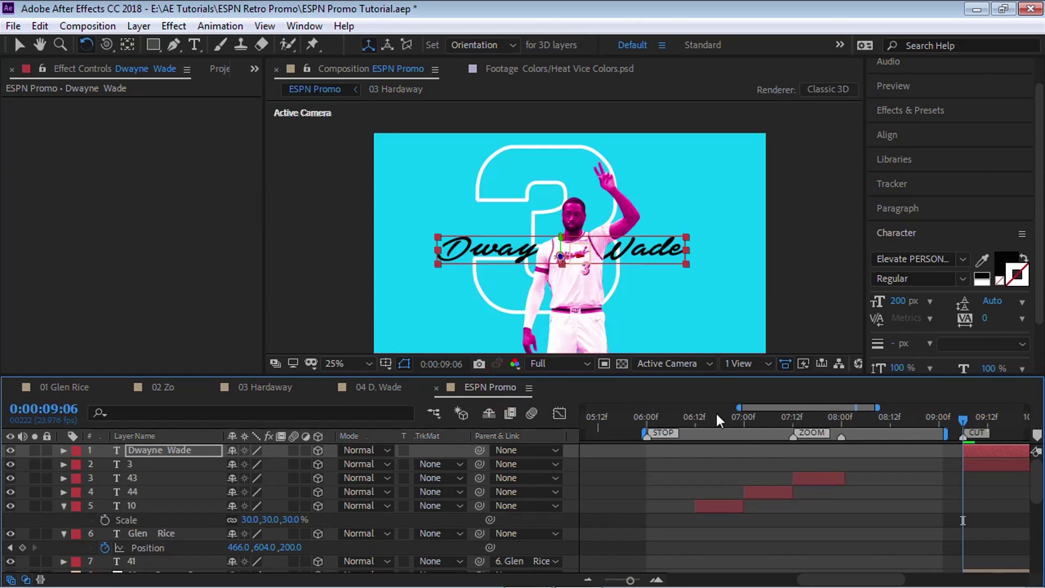
left_click(667, 419)
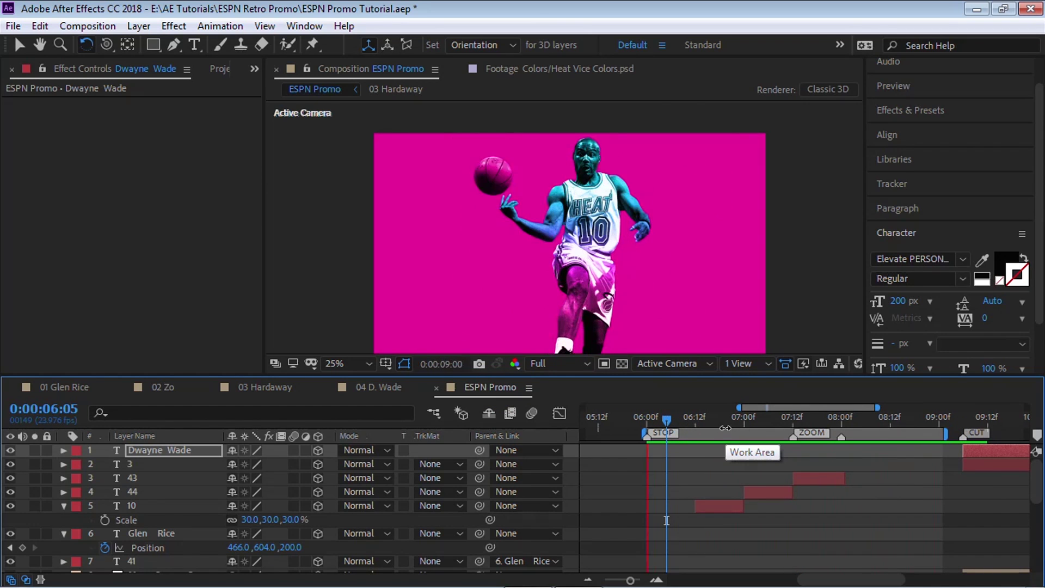
key("space")
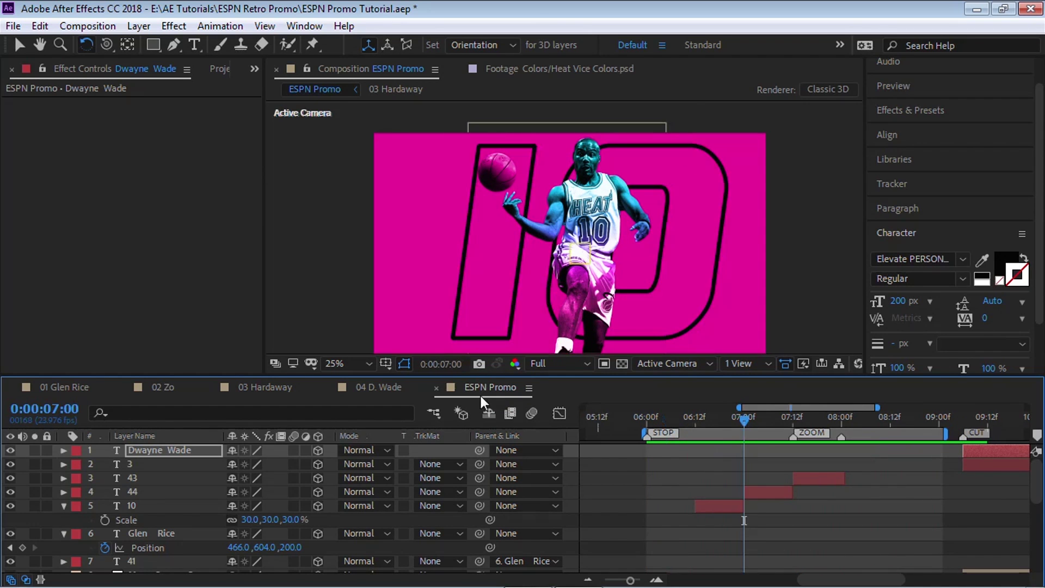
left_click(388, 387)
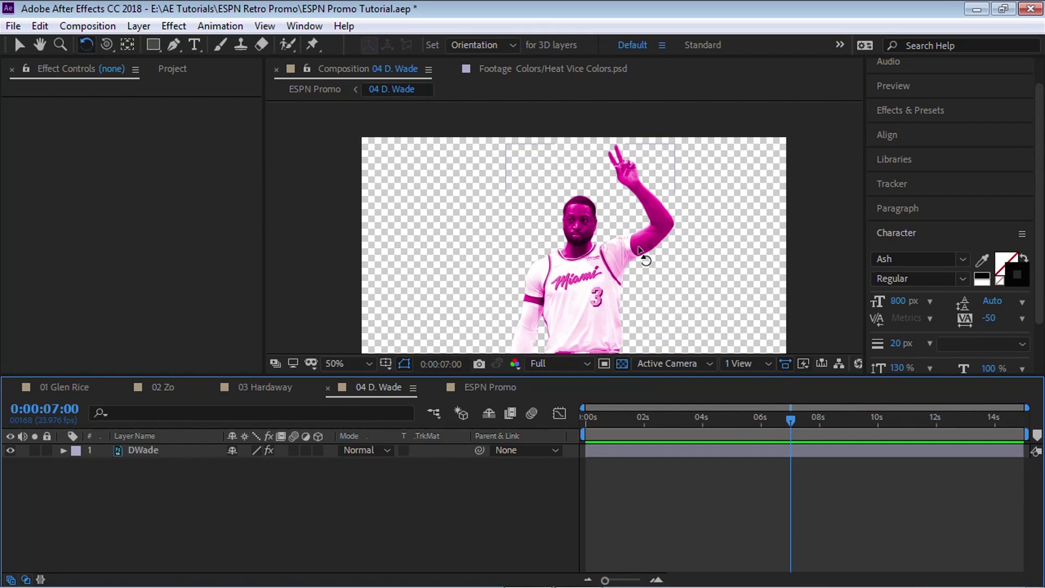
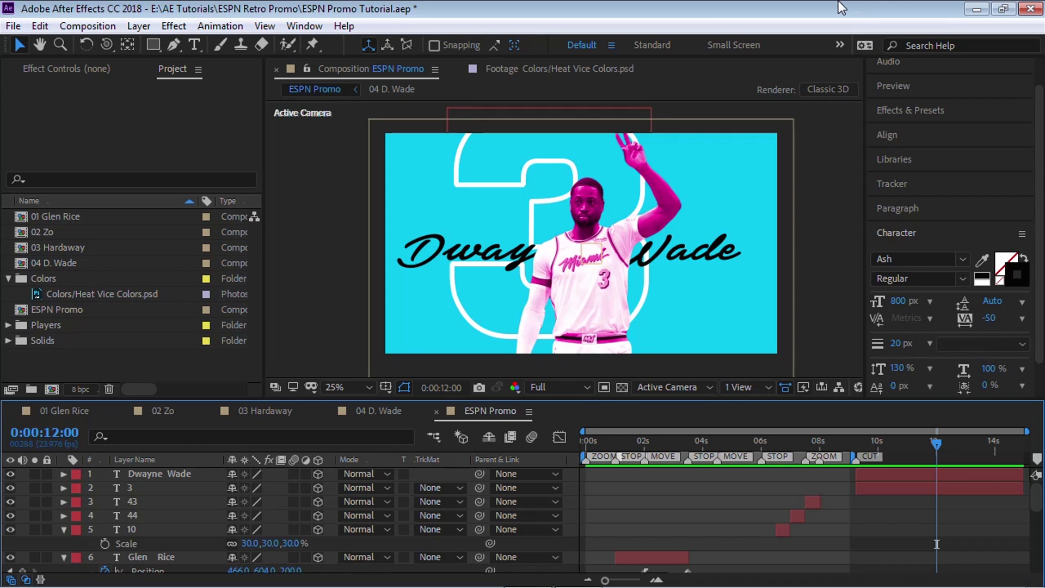
Create a new project folder named Logo.
left_click(31, 387)
type("Logo")
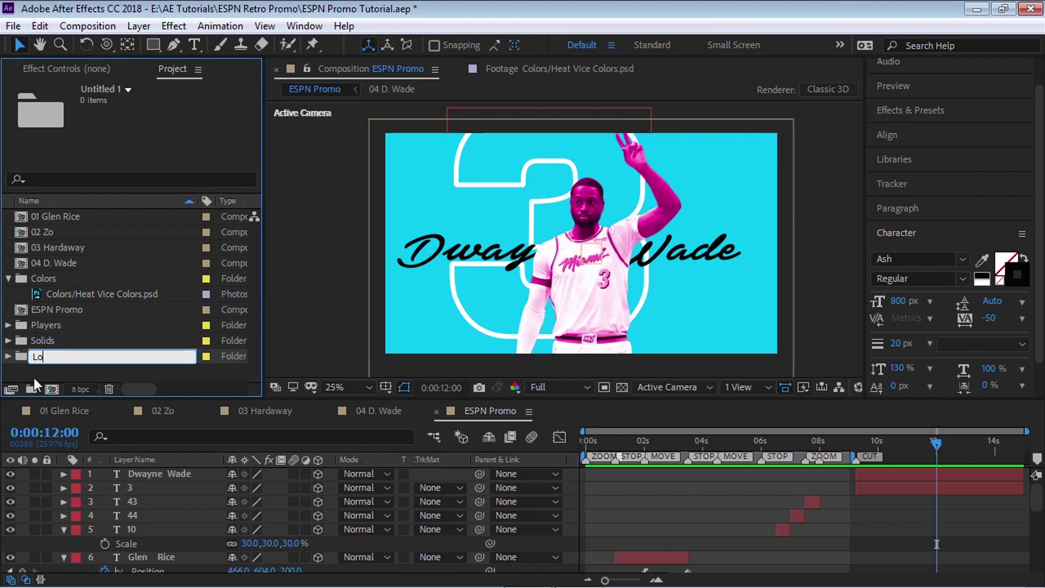
key("Return")
Import the Miami Heat Logo PSD into the Logo folder as a Composition with layer styles merged into footage.
key("ctrl+i")
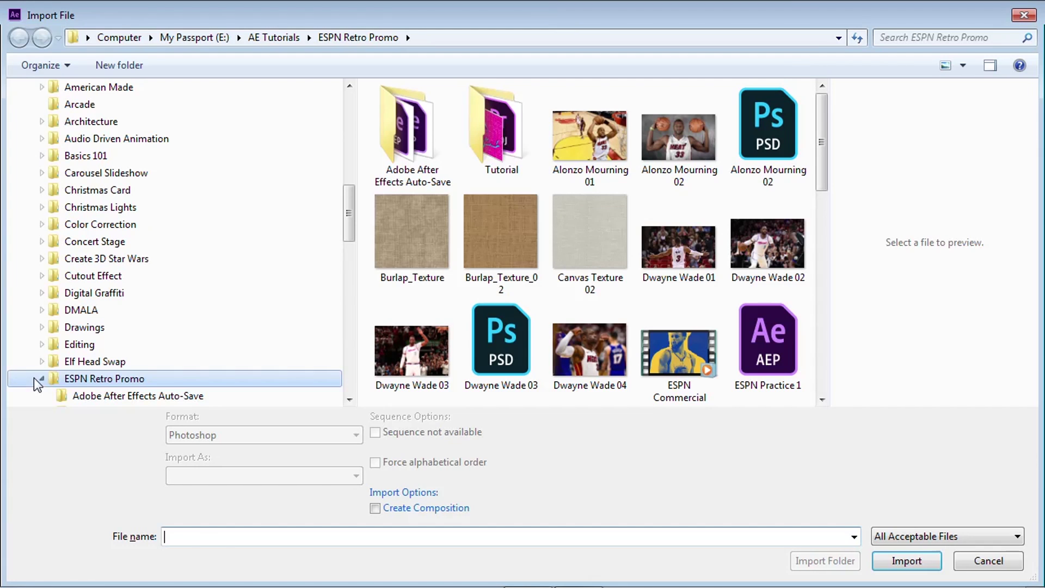
left_click_drag(822, 124, 817, 255)
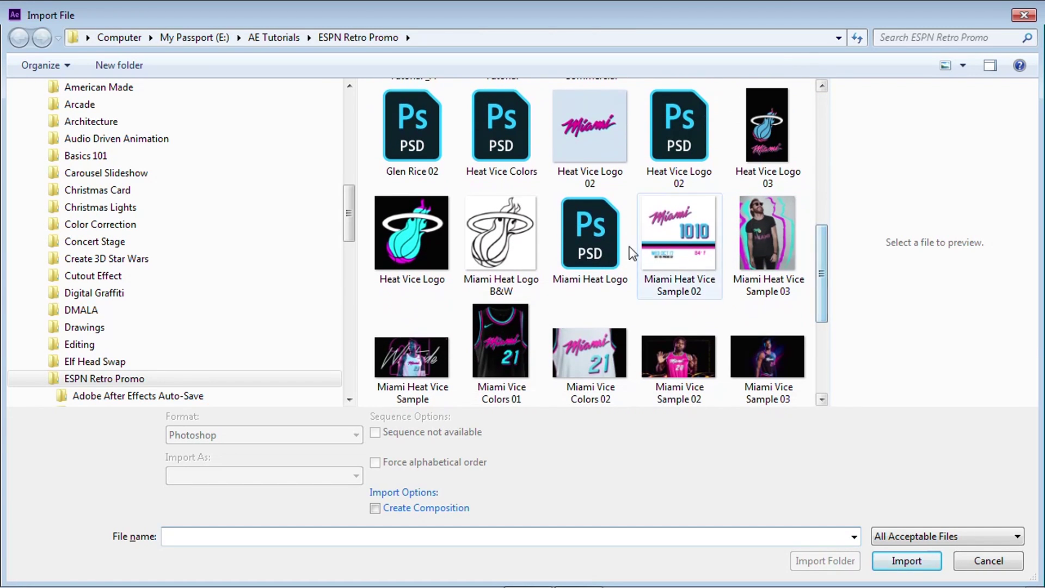
left_click(598, 230)
left_click(900, 555)
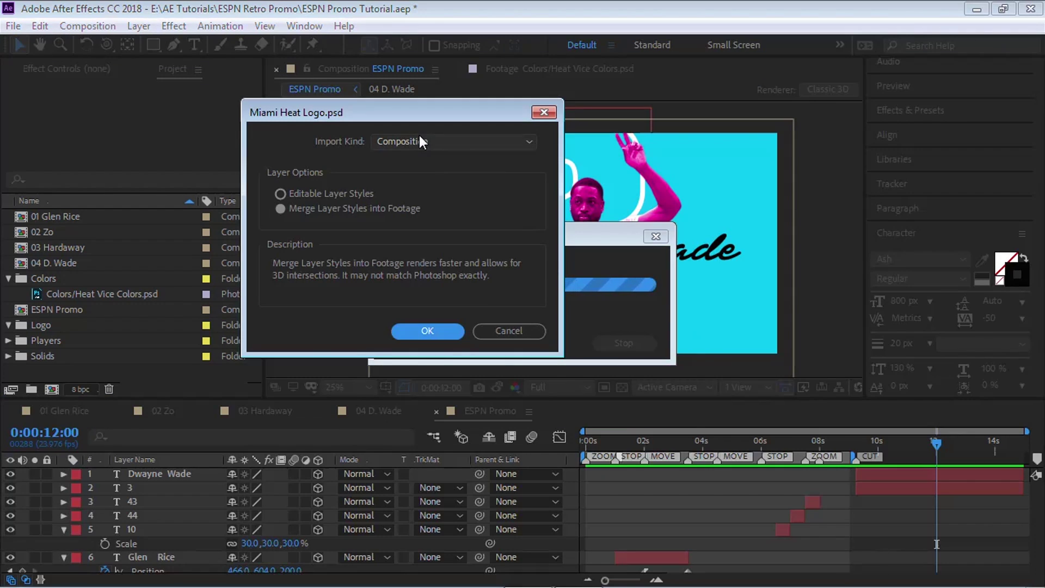
left_click(419, 140)
left_click(423, 174)
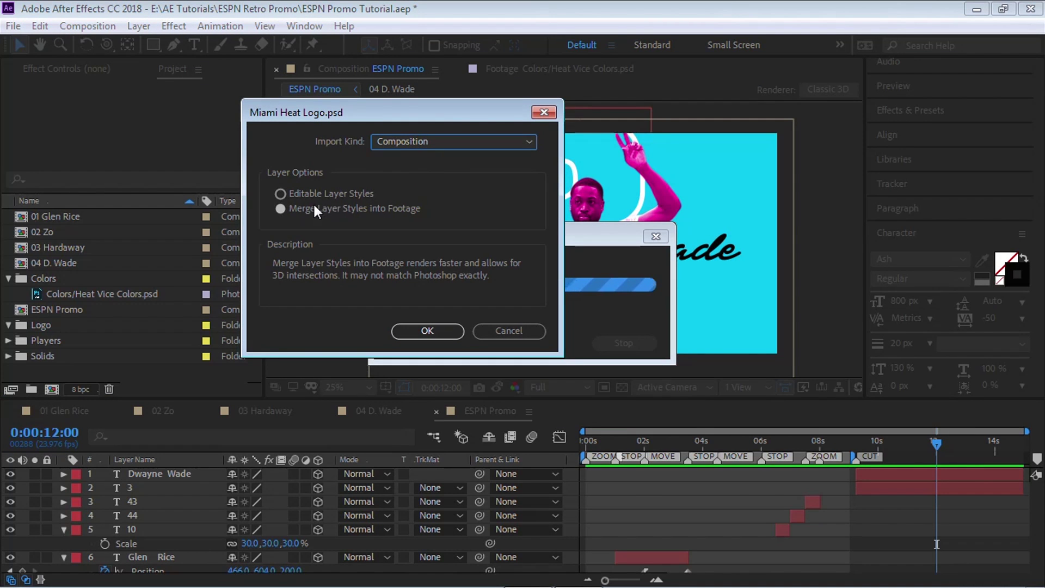
left_click(428, 330)
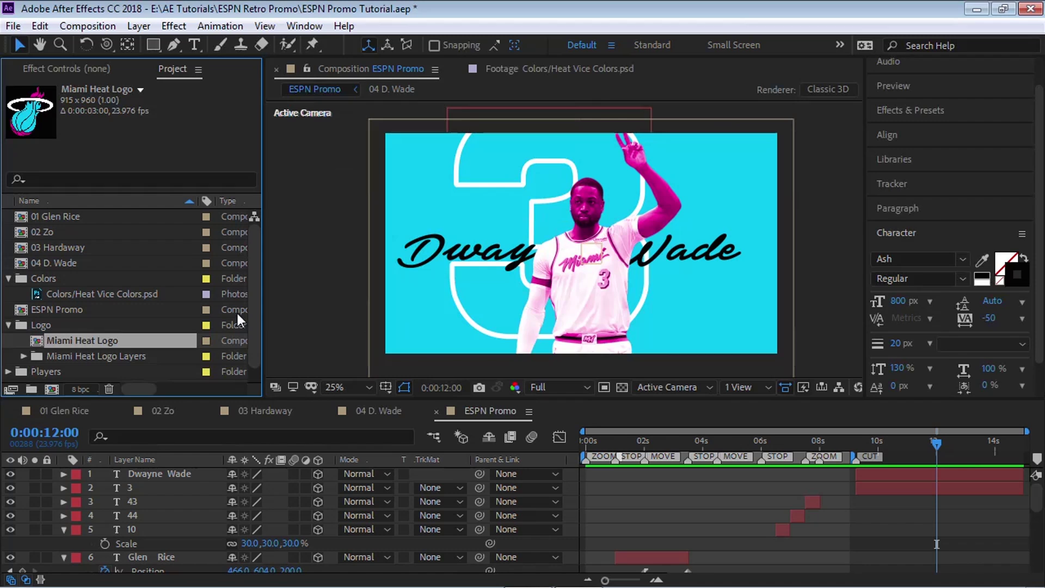
Open the Miami Heat Logo composition, turn on the BG layer's visibility and solo it.
double_click(37, 340)
left_click(152, 514)
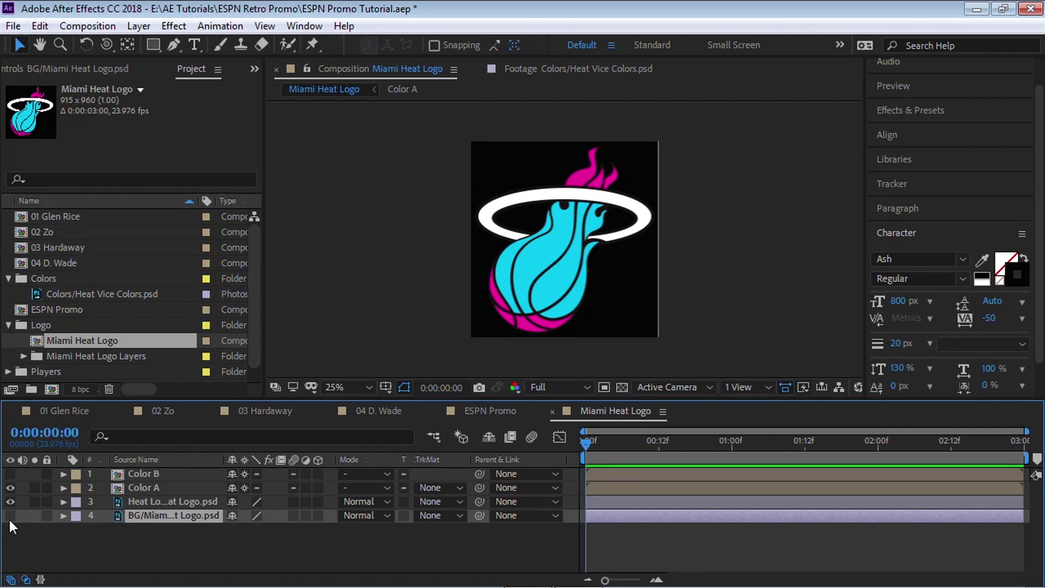
left_click(10, 515)
left_click(35, 515)
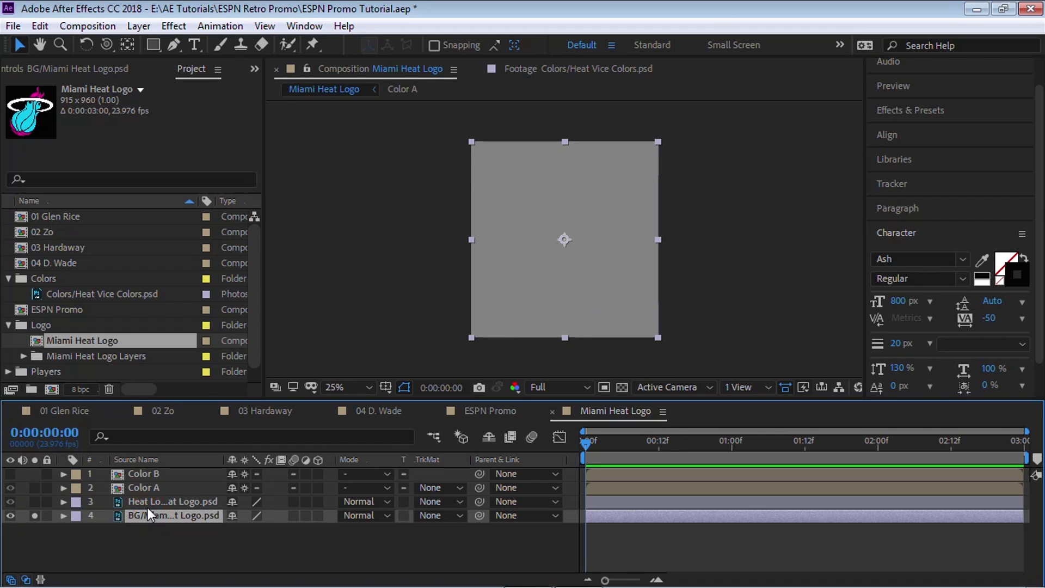
Delete the BG layer and make the Heat Logo, Color A and Color B layers visible in the Miami Heat Logo composition.
key("Delete")
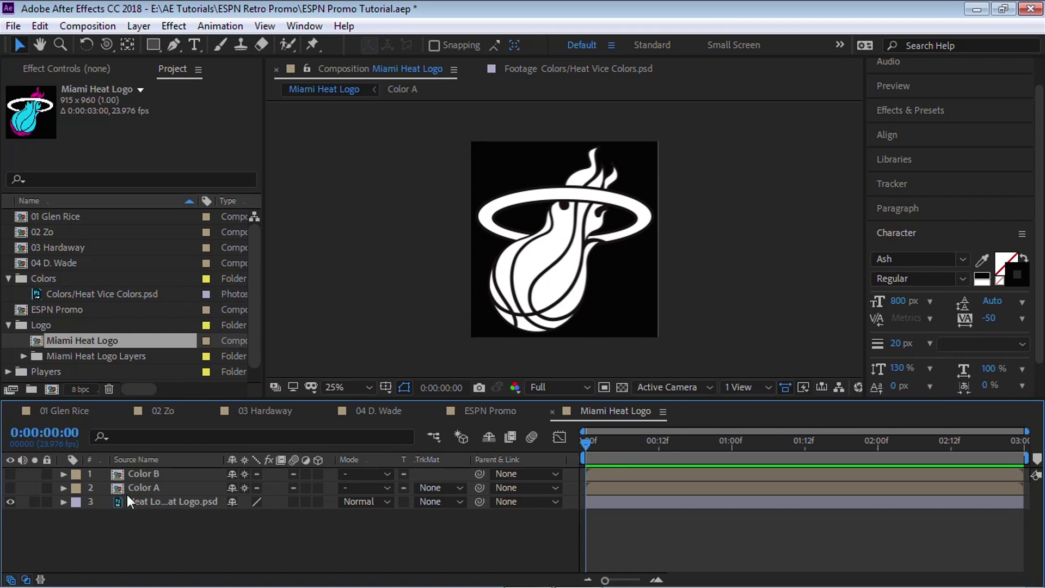
left_click(146, 500)
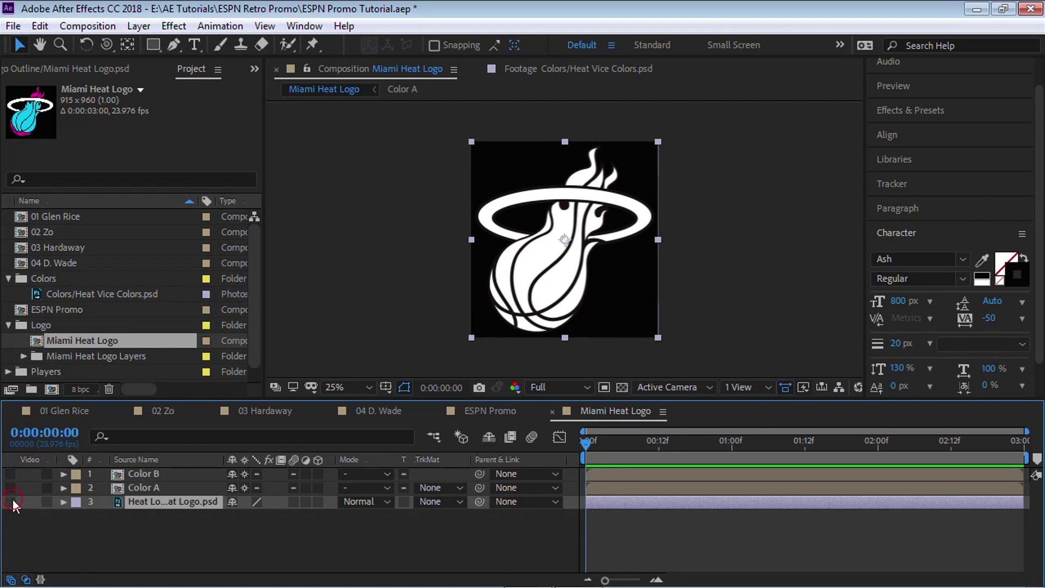
left_click(12, 501)
left_click(11, 488)
left_click(141, 488)
left_click(9, 474)
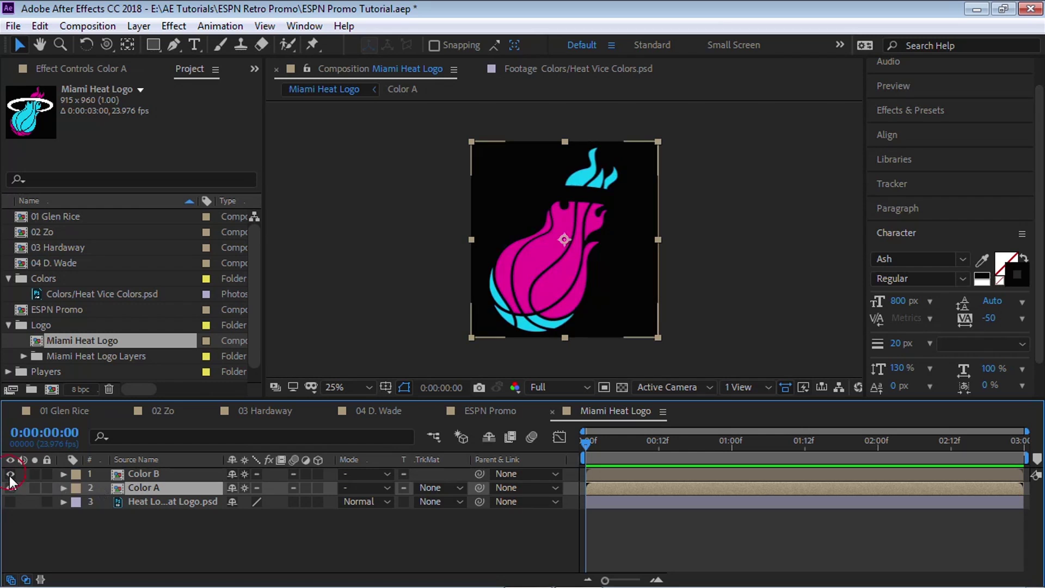
left_click(137, 473)
left_click(11, 501)
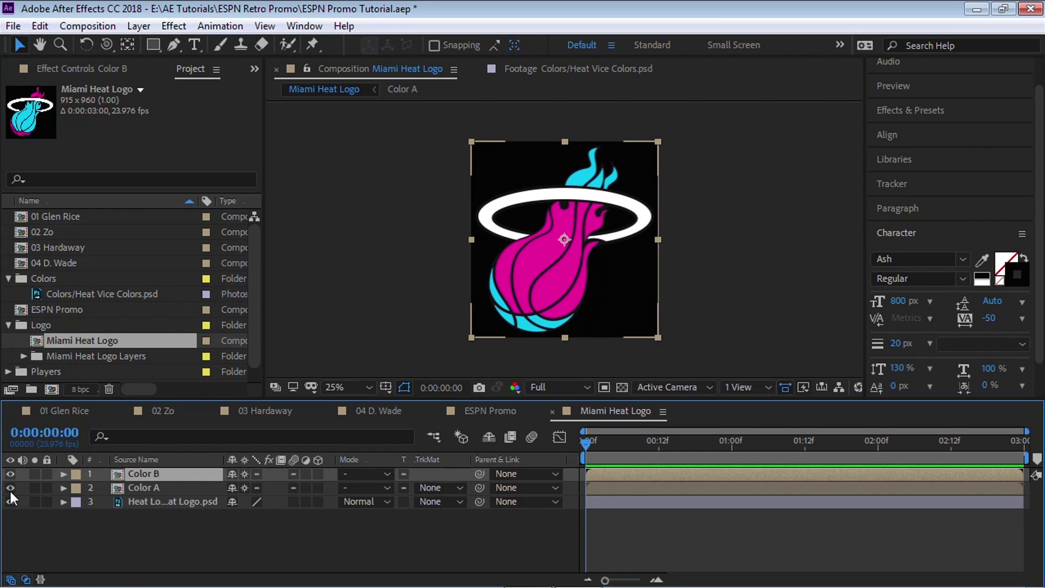
left_click(10, 473)
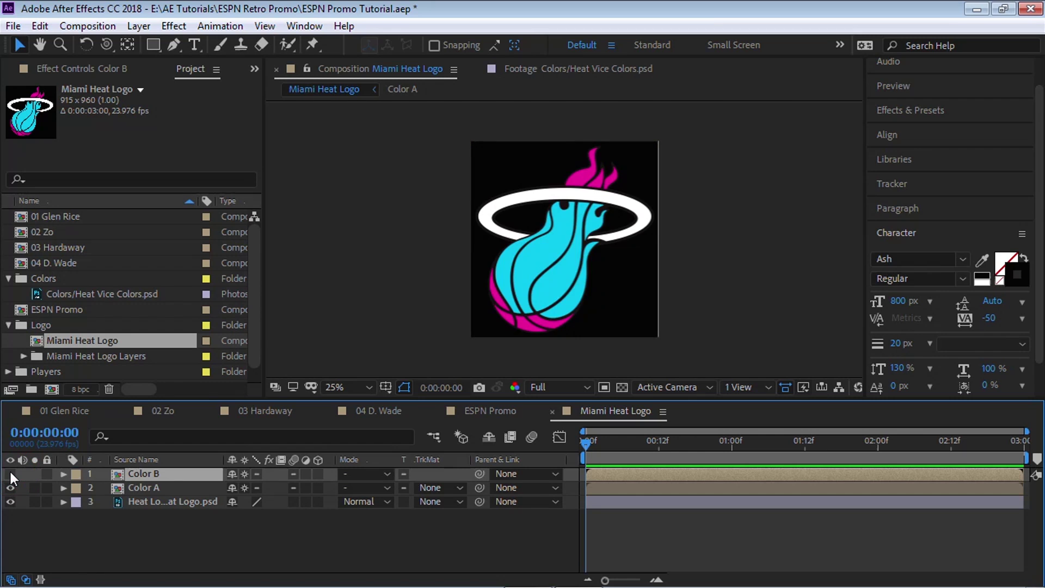
left_click(10, 474)
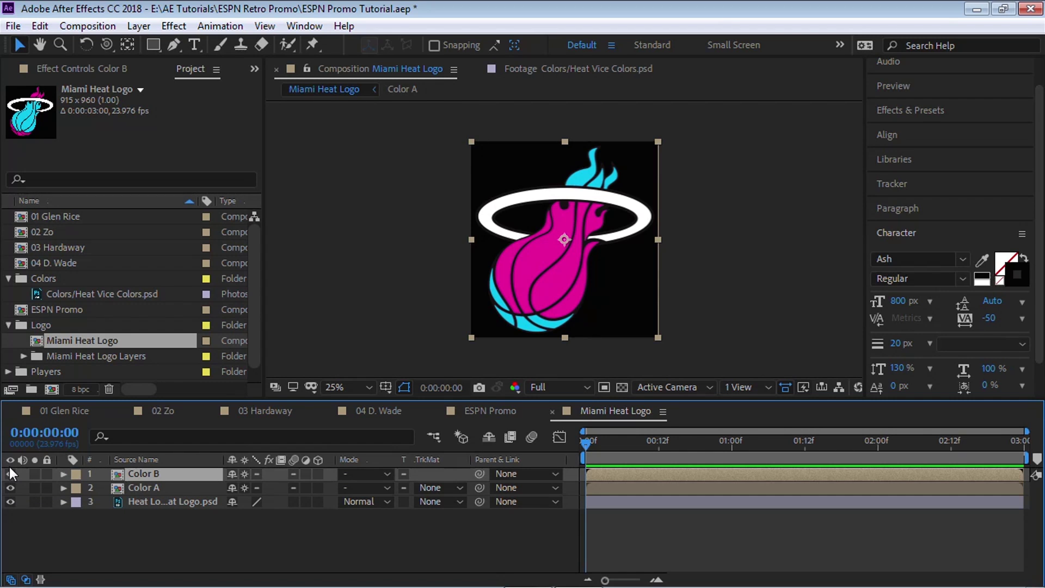
Resize the Miami Heat Logo composition to 1920 x 1080 px.
key("ctrl+k")
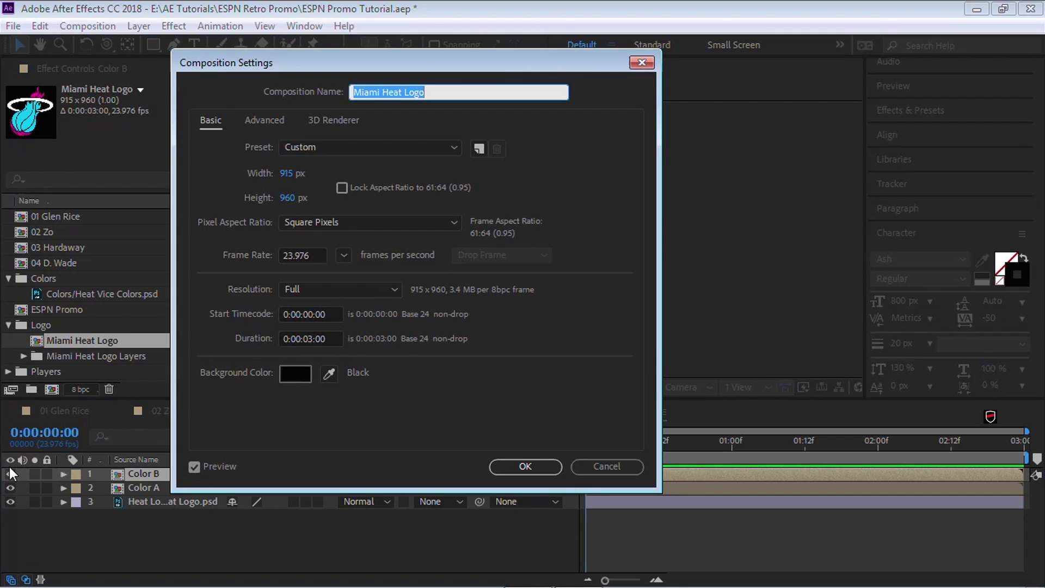
left_click(287, 172)
type("1920")
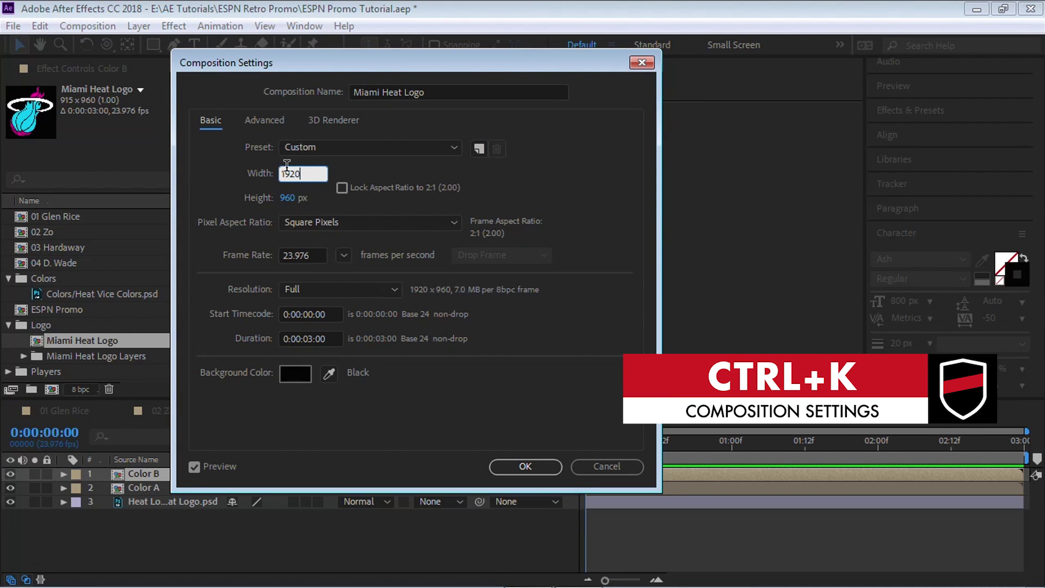
left_click(287, 197)
type("1080")
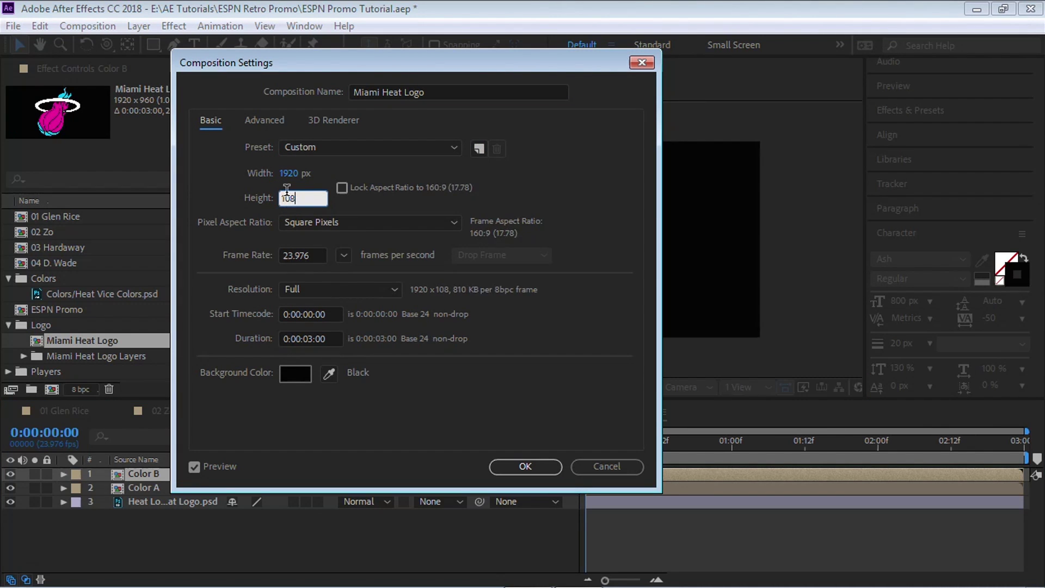
left_click(317, 254)
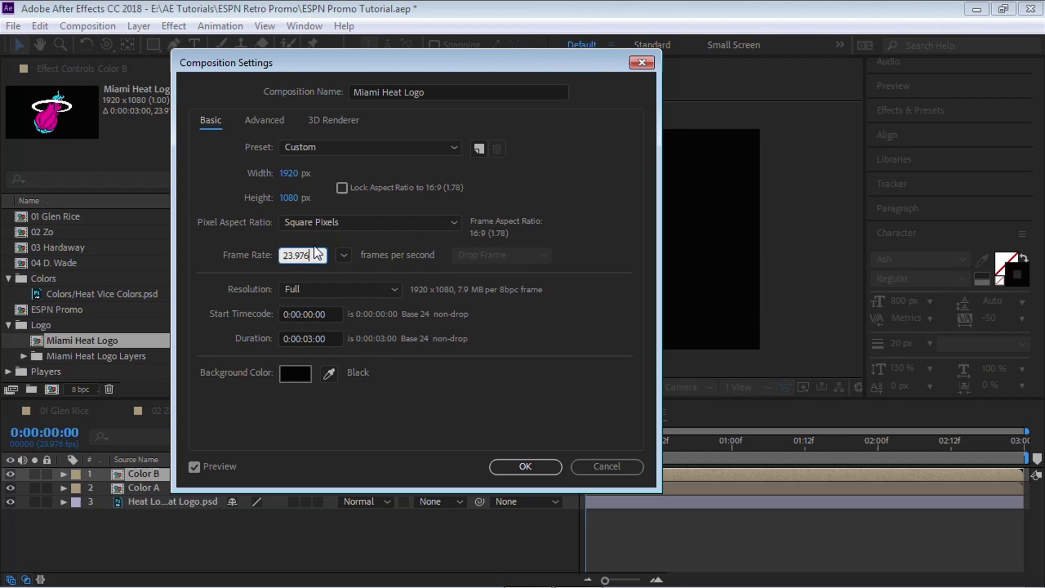
left_click(331, 331)
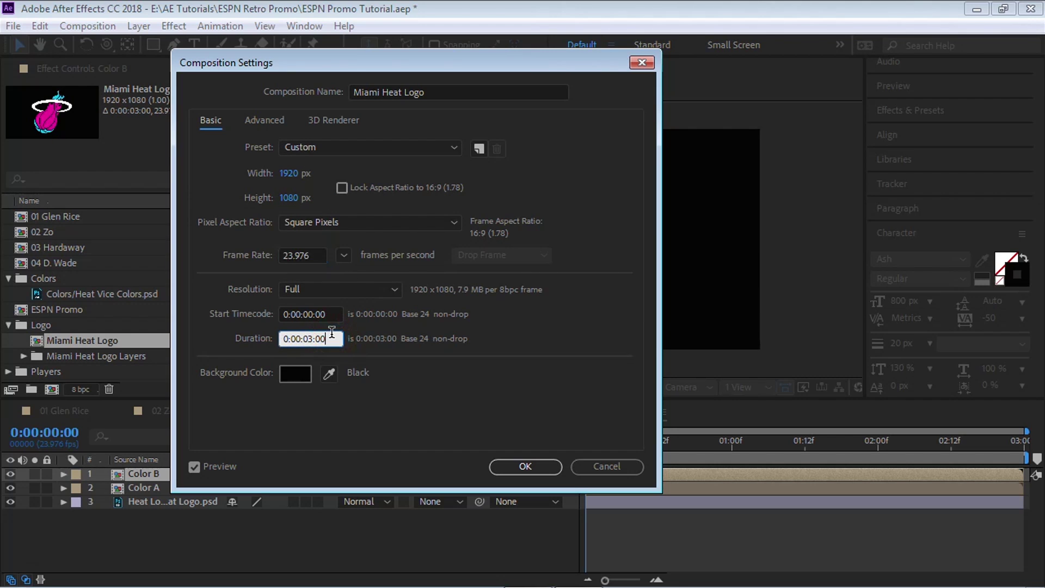
left_click(538, 464)
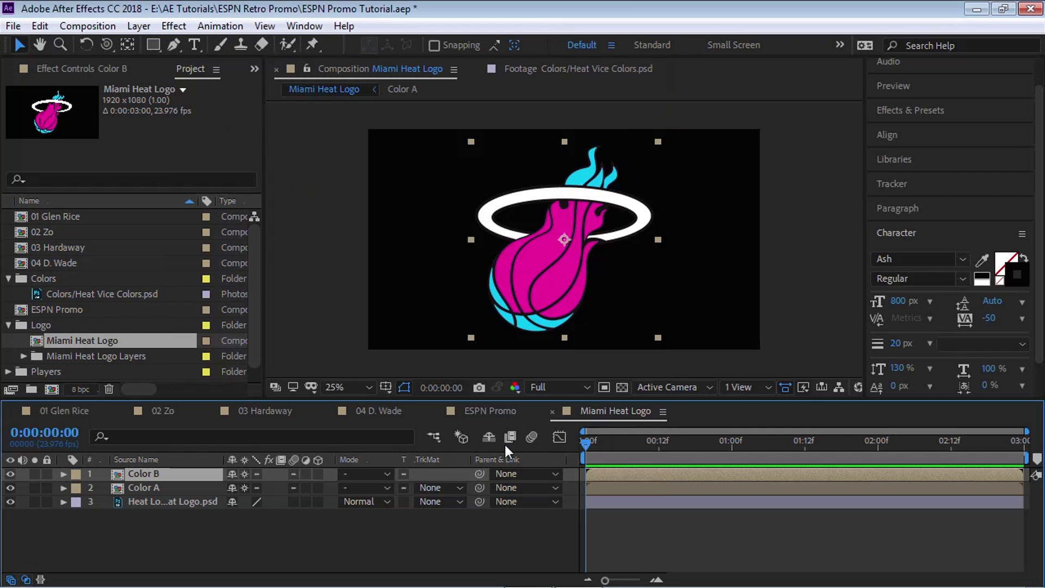
Scale all three logo layers to 70% and deselect them.
key("ctrl+a")
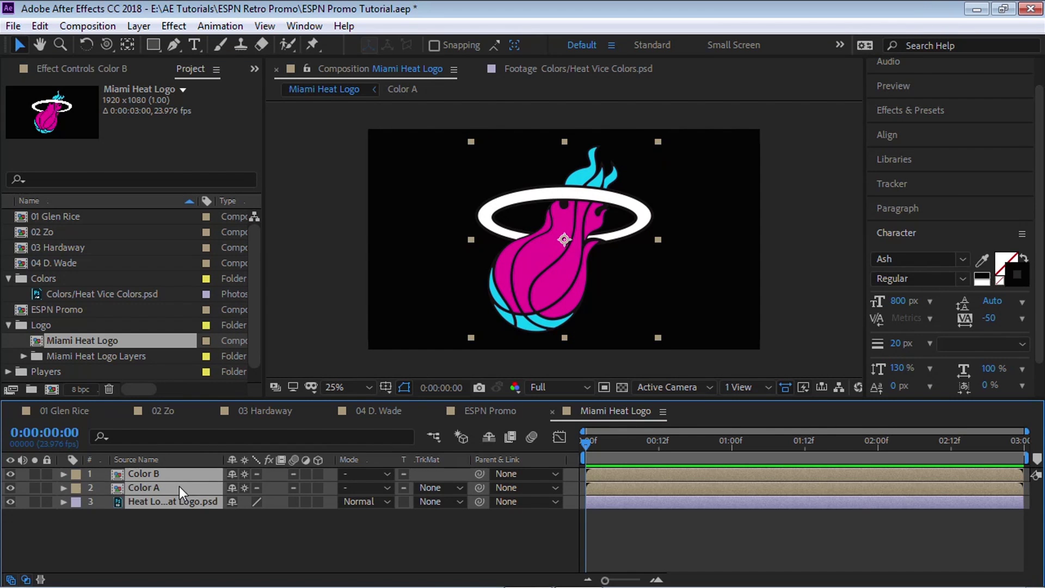
key("s")
left_click(251, 486)
type("70")
key("Return")
key("F2")
Trim the Color A and Color B layers to end at 0:00:00:06.
left_click_drag(1026, 431, 687, 435)
left_click(691, 444)
left_click(750, 446)
left_click(145, 473)
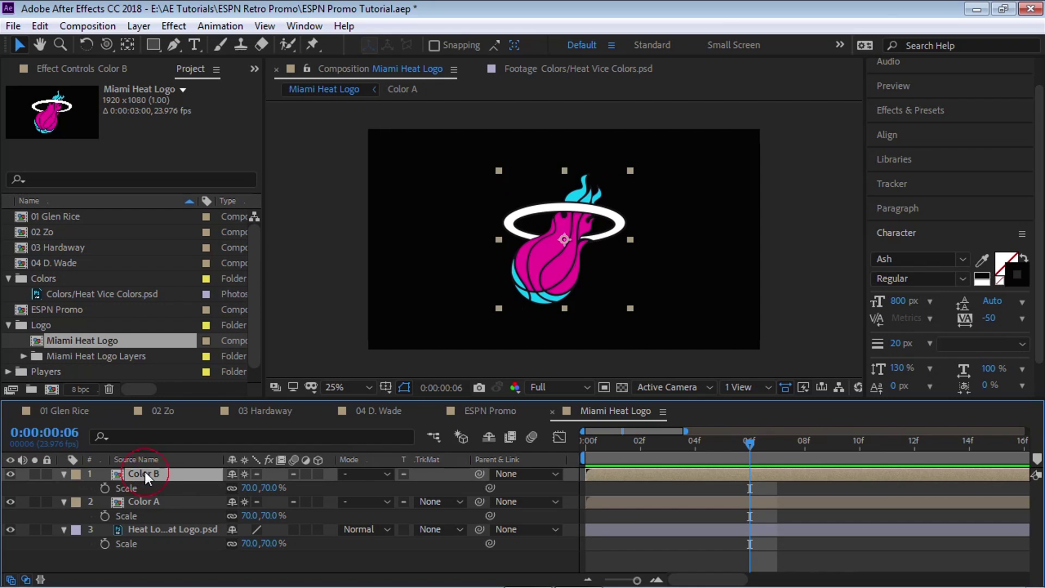
left_click(152, 495, "shift")
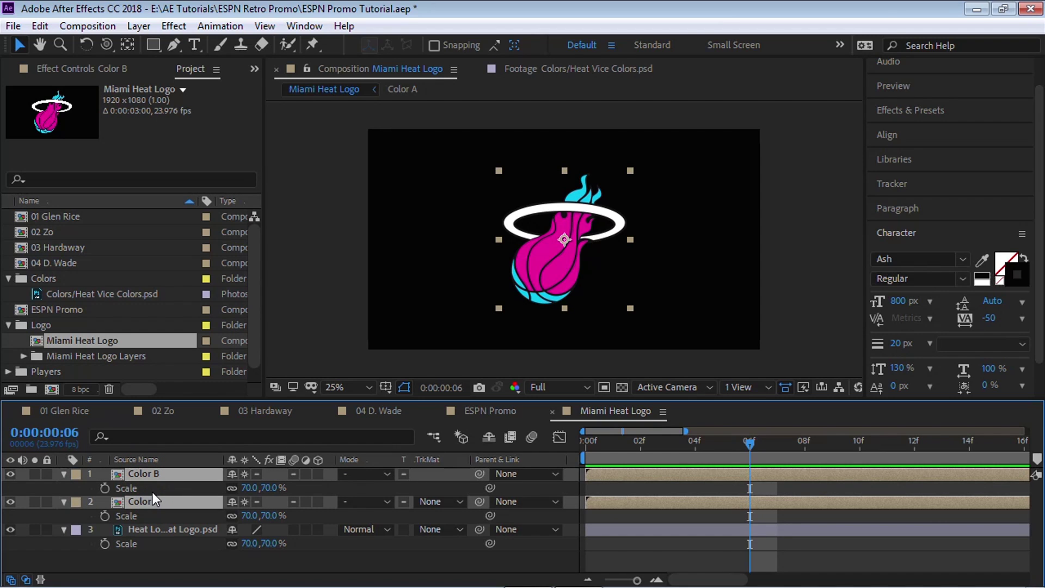
key("alt+bracketright")
left_click_drag(778, 475, 754, 478)
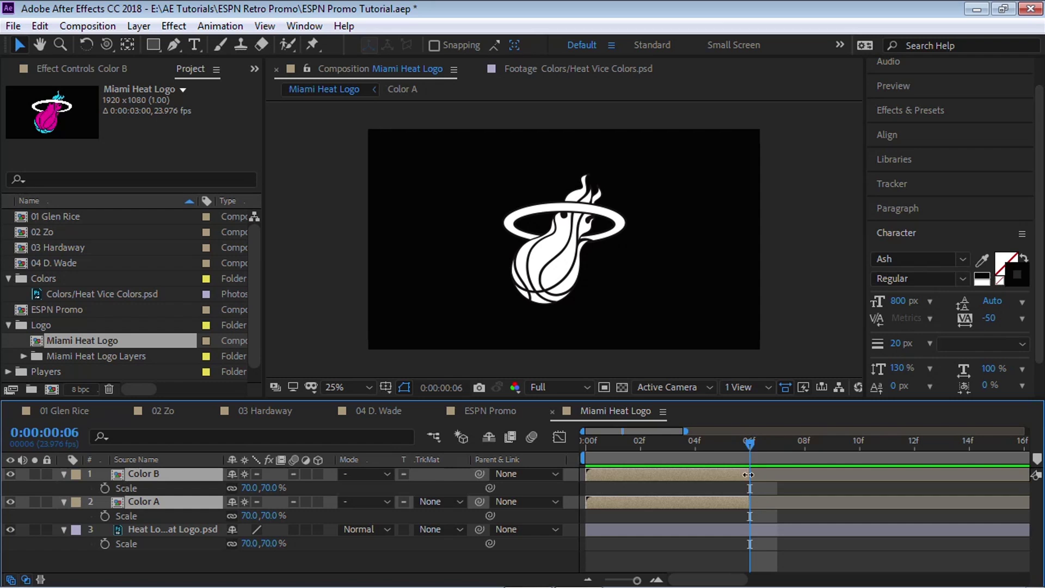
Shift the Color B layer to start at frame 6, directly after Color A, and check the color switch.
left_click(171, 474)
left_click_drag(667, 474, 823, 475)
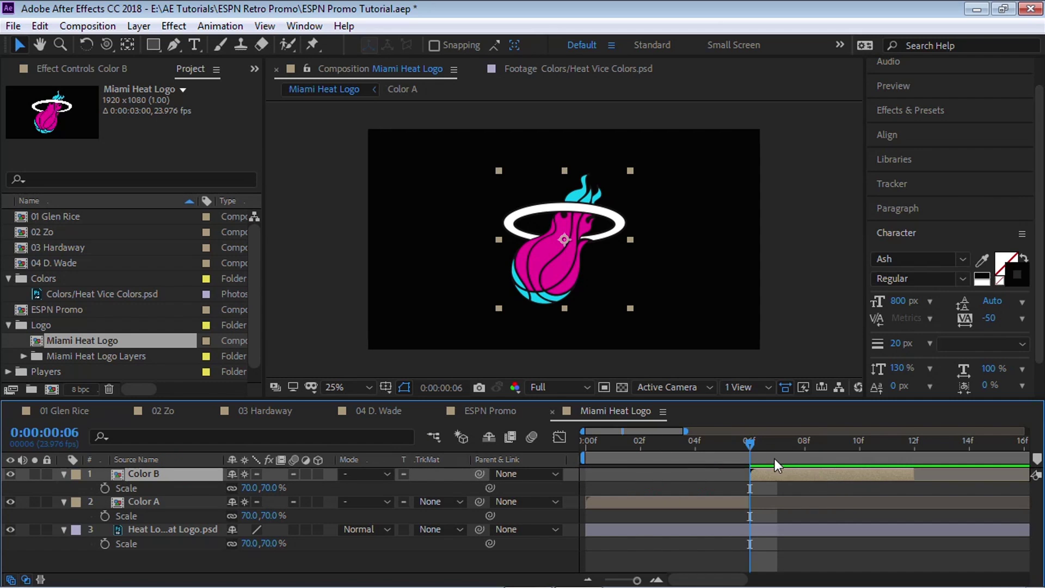
left_click_drag(600, 440, 859, 446)
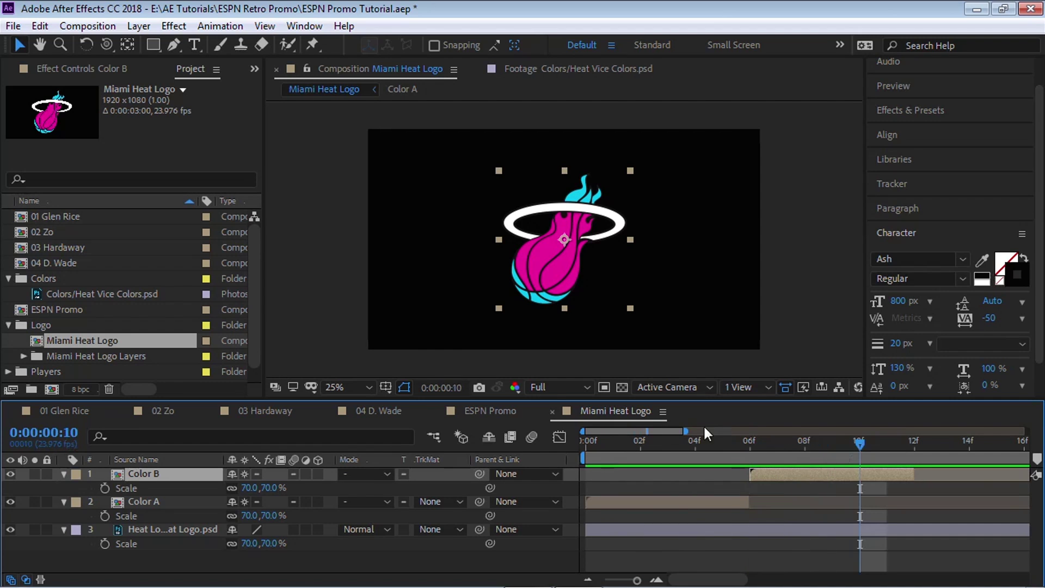
Duplicate the Color A and Color B layers and place the copies directly after the originals, starting at frame 12.
left_click_drag(685, 431, 844, 431)
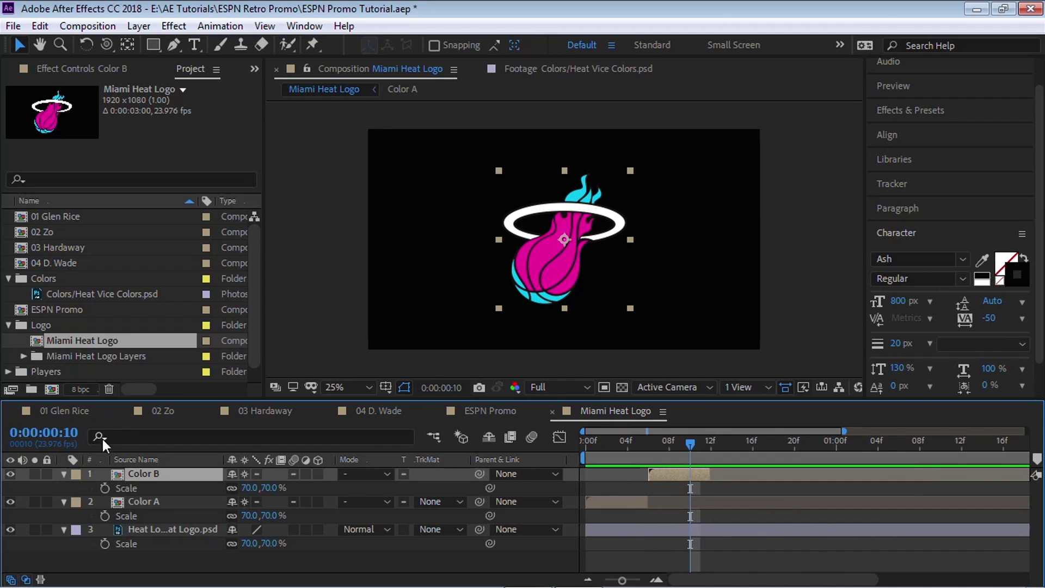
left_click(64, 474)
left_click(63, 487)
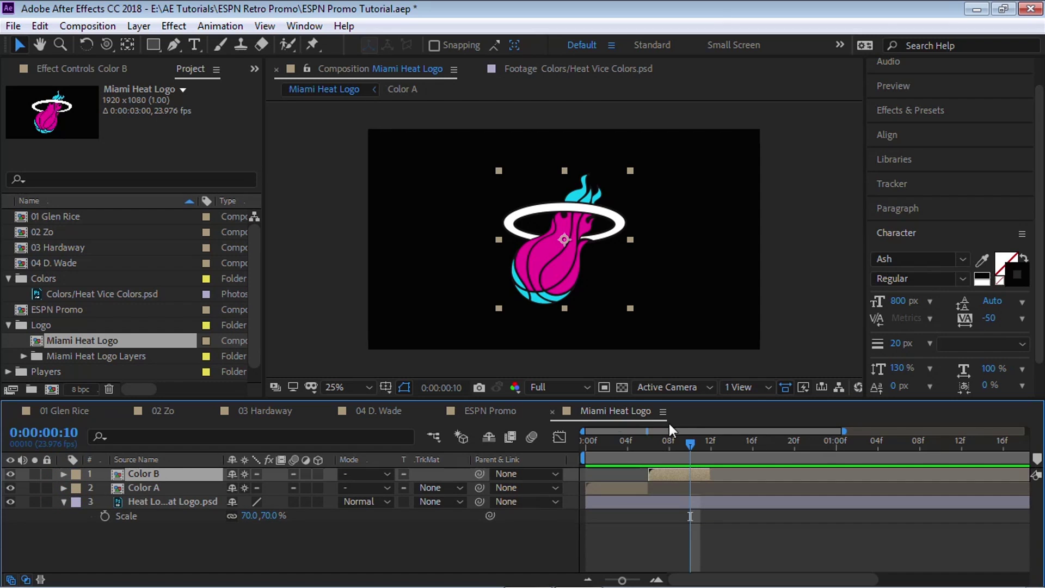
left_click(140, 482, "shift")
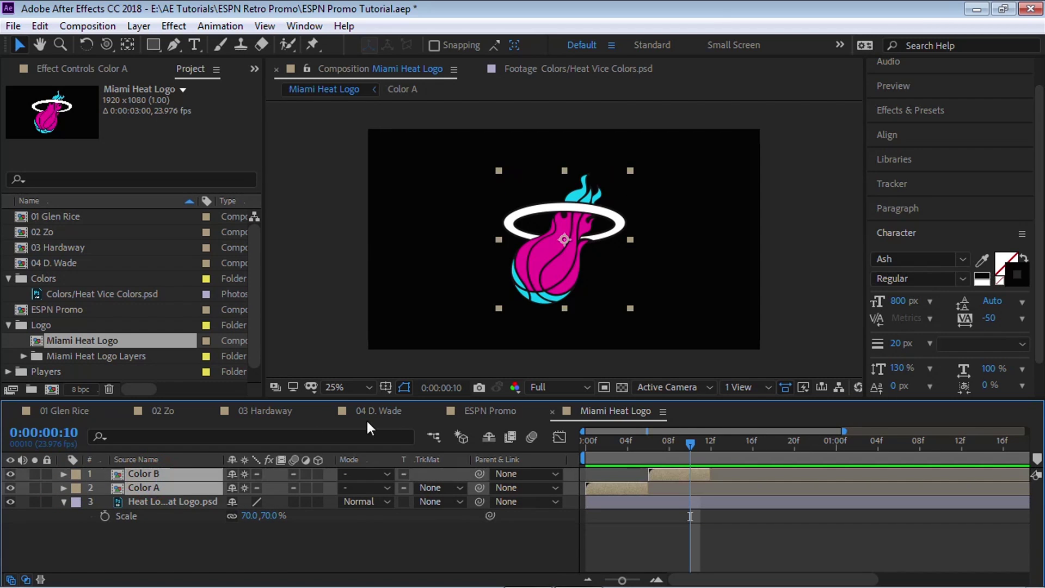
key("ctrl+d")
key("ctrl+bracketright")
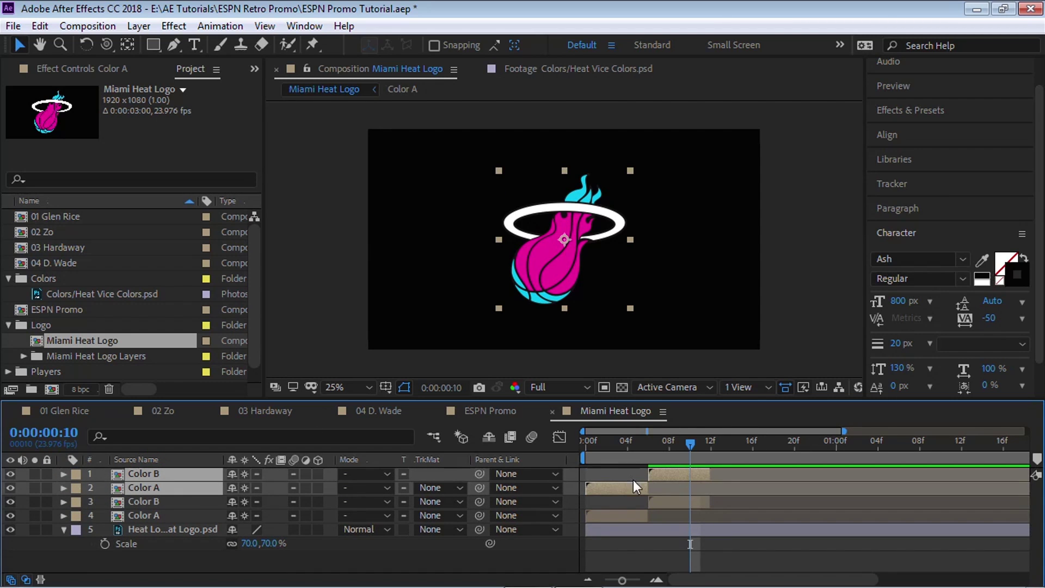
left_click_drag(627, 487, 752, 490)
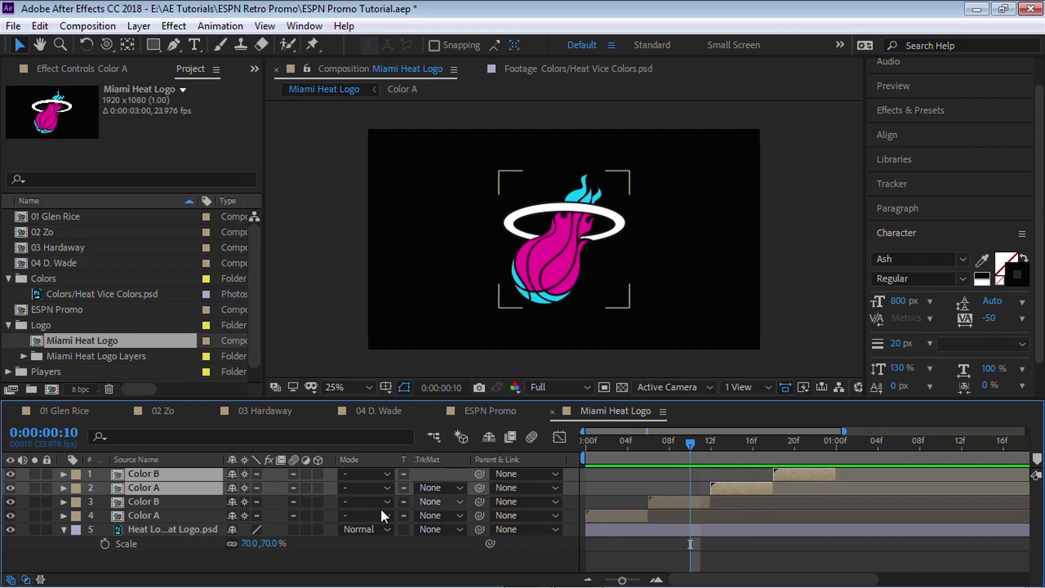
Duplicate all four color layers and place the copies in sequence starting at 0:00:01:00.
left_click(154, 516)
left_click(158, 473, "shift")
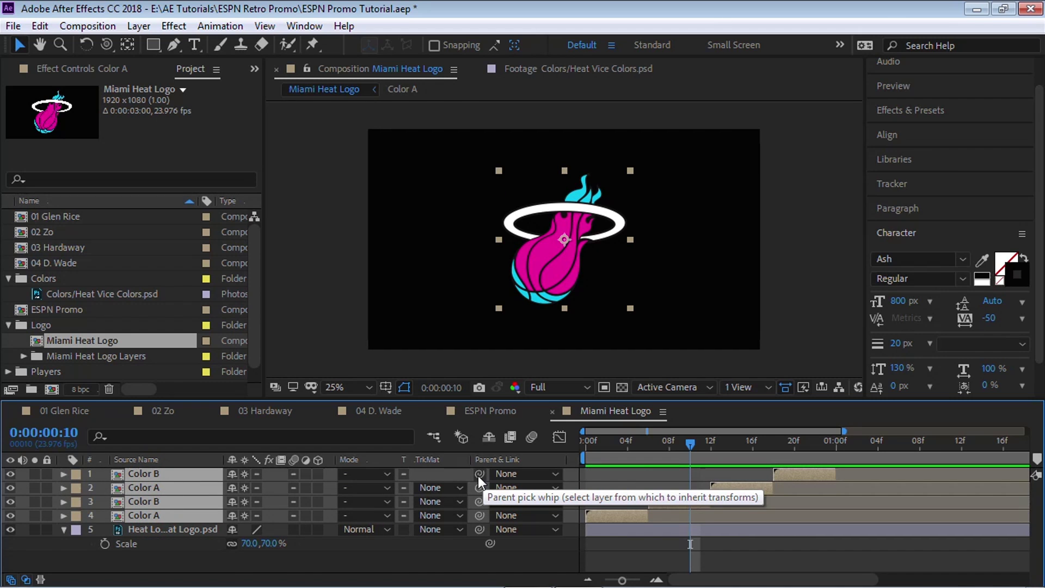
key("ctrl+d")
left_click_drag(625, 517, 876, 513)
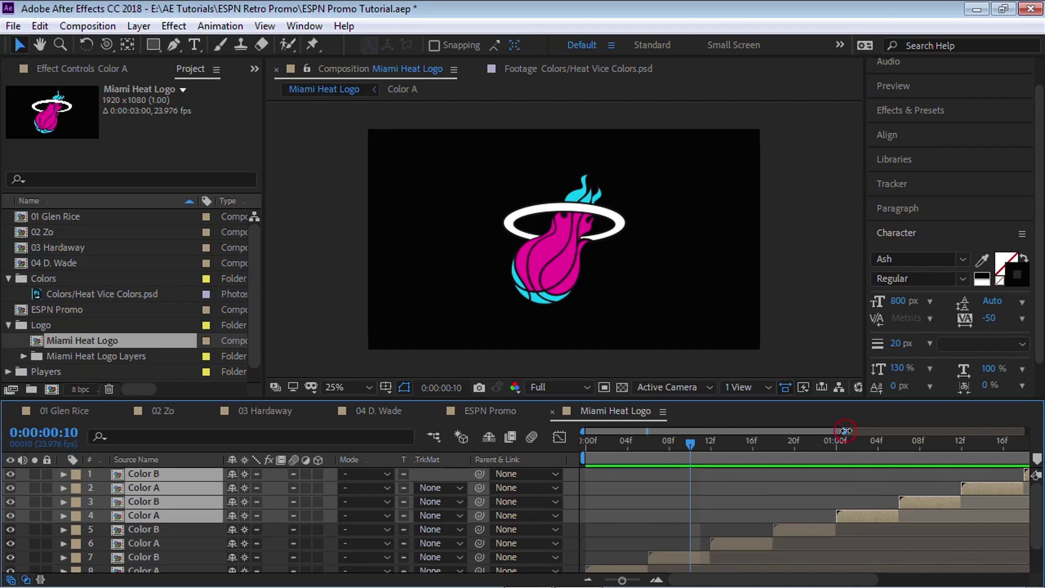
Duplicate the four selected color layers again and place the copies from 0:00:02:00 to fill the composition.
left_click_drag(845, 431, 1031, 430)
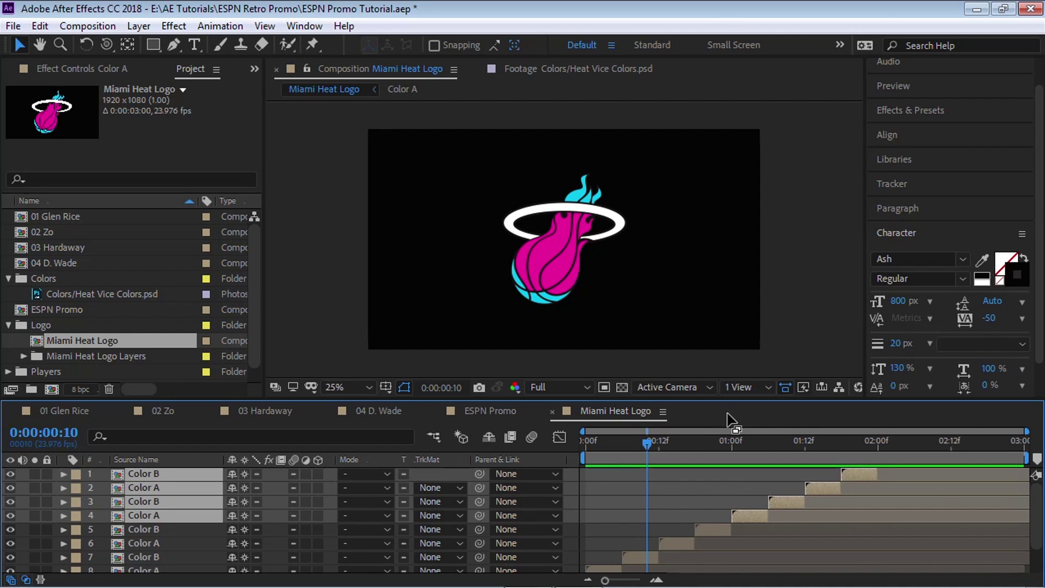
key("ctrl+d")
key("ctrl+shift+bracketright")
left_click_drag(756, 514, 903, 513)
Preview the alternating logo colors from the start of the composition.
left_click_drag(655, 443, 522, 453)
key("space")
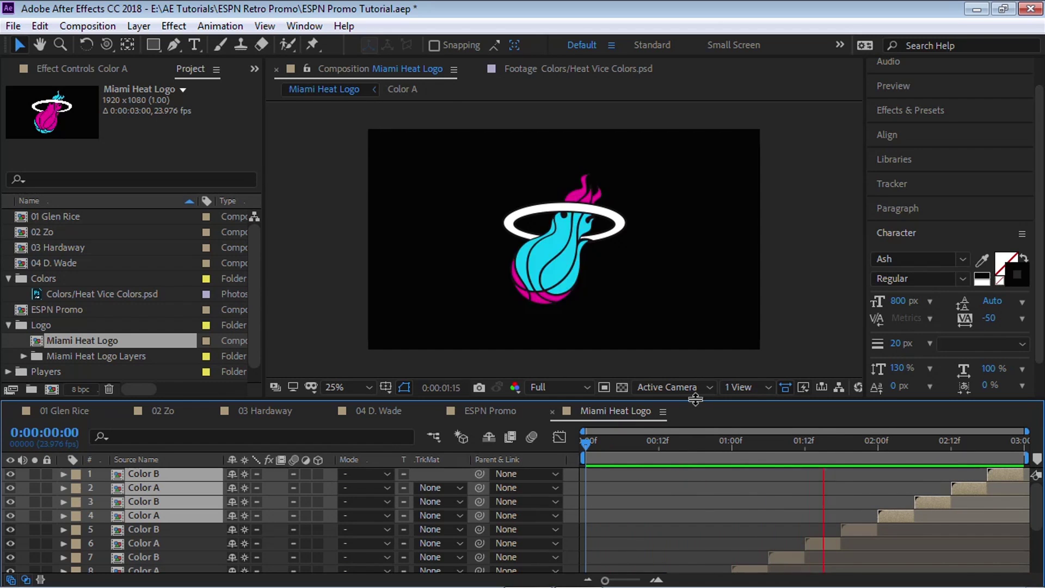
key("space")
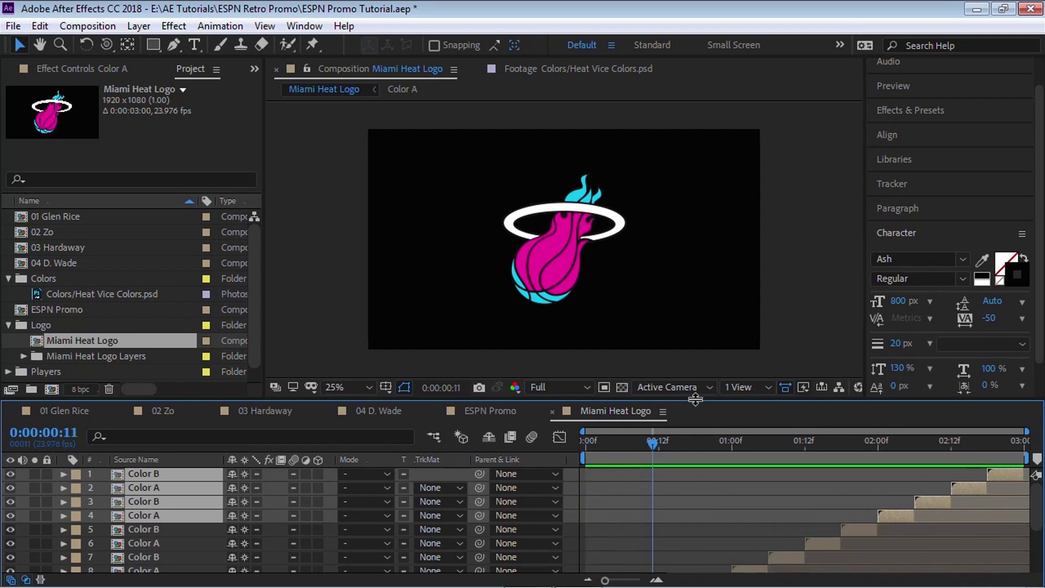
Add the Heat Vice Colors PSD to the composition and create a full-size solid named BLACK BG, sampling its dark swatch for the color.
left_click_drag(105, 294, 452, 173)
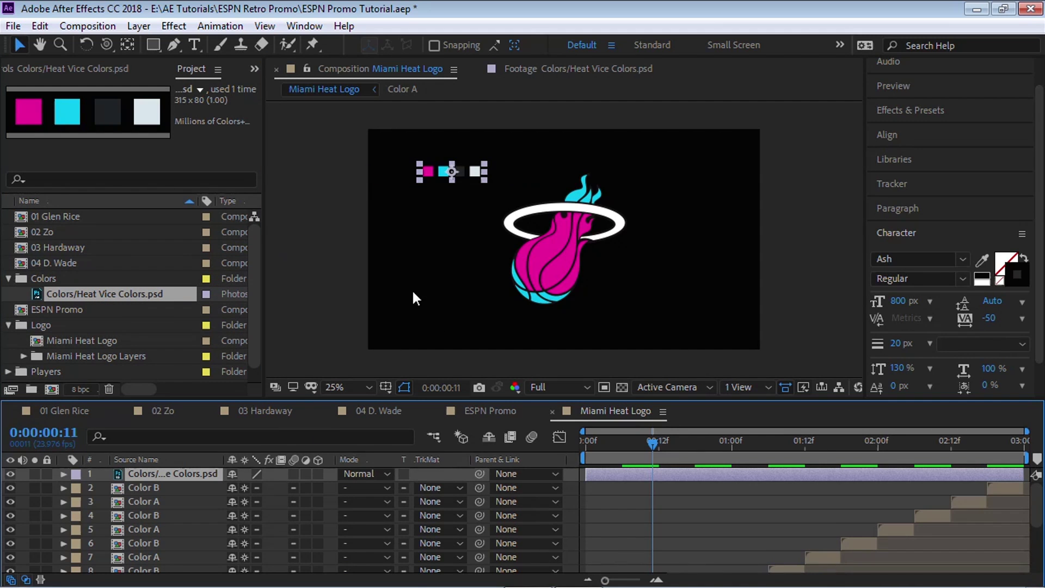
left_click(138, 26)
mouse_move(226, 32)
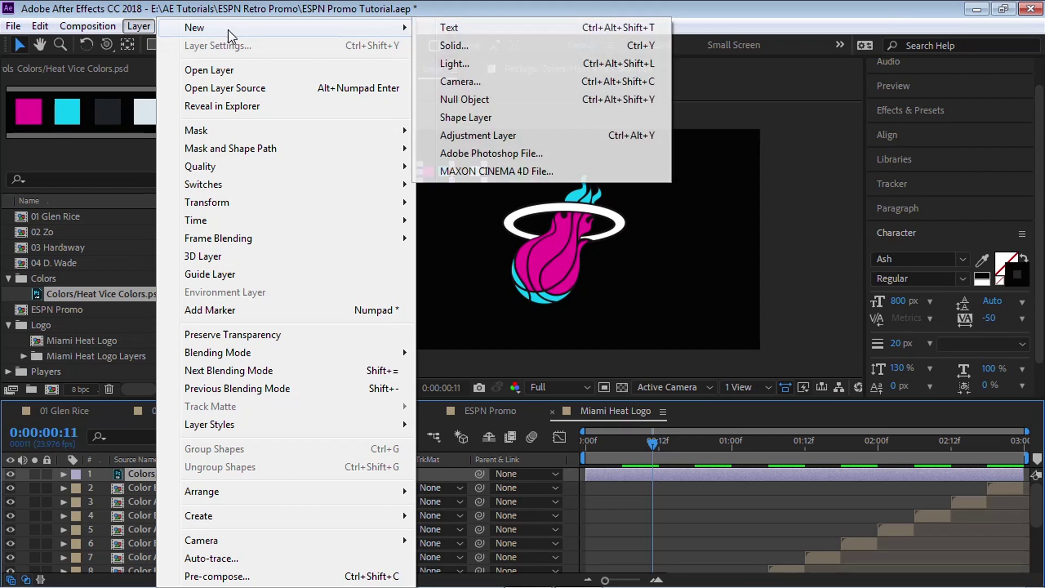
left_click(471, 44)
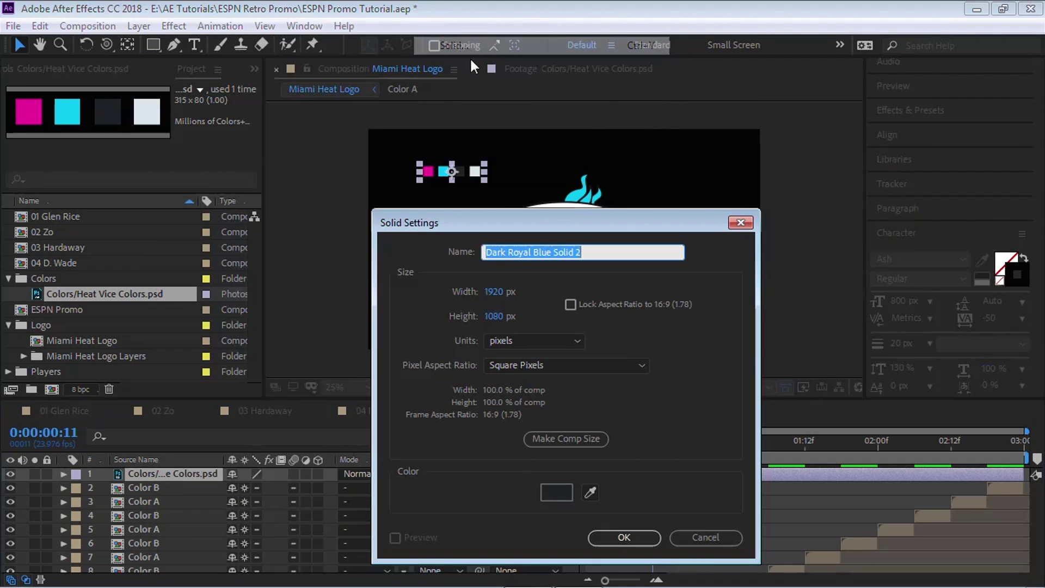
left_click(590, 492)
left_click(460, 172)
left_click_drag(609, 252, 423, 244)
type("BLACK BG")
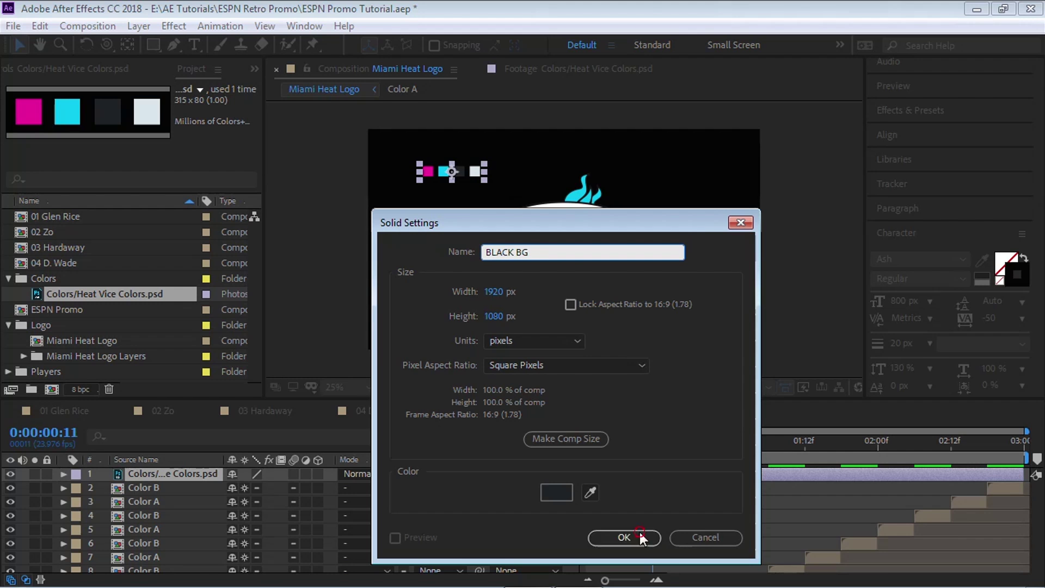
left_click(624, 537)
Move the BLACK BG solid beneath all other layers and hide the Heat Vice Colors layer.
key("grave")
left_click_drag(164, 139, 207, 353)
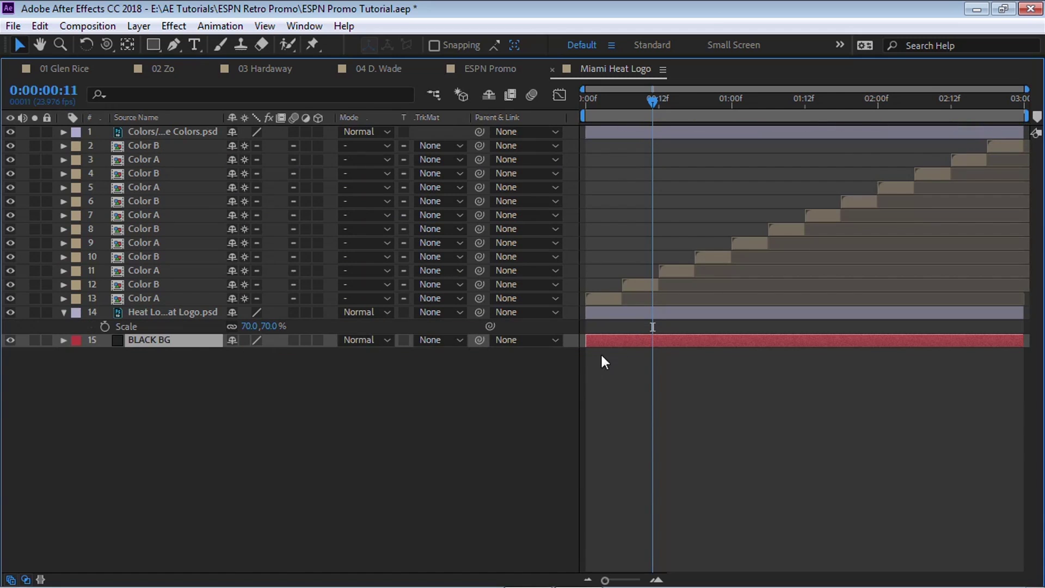
key("grave")
left_click(197, 474)
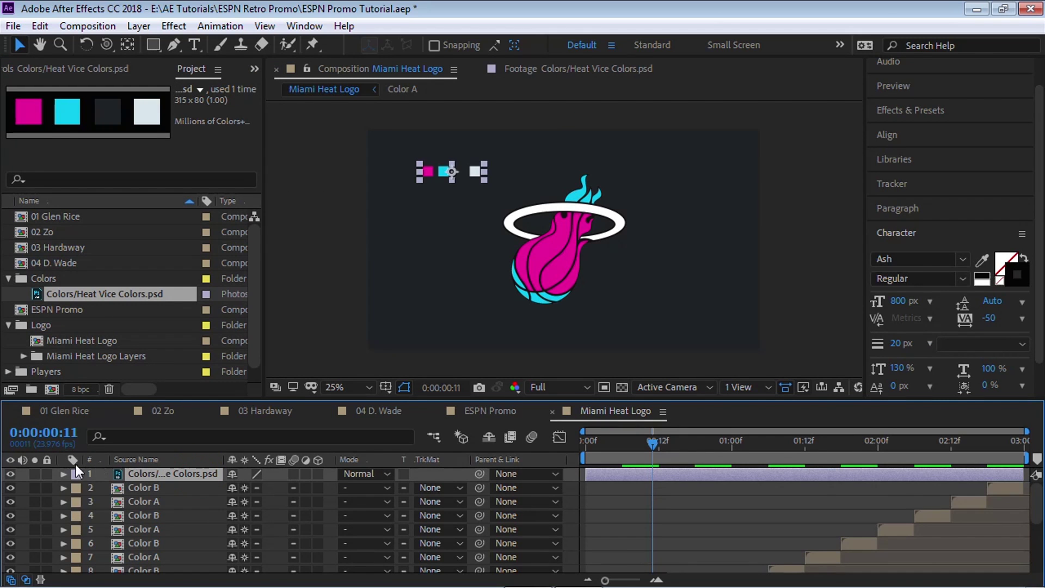
left_click(10, 473)
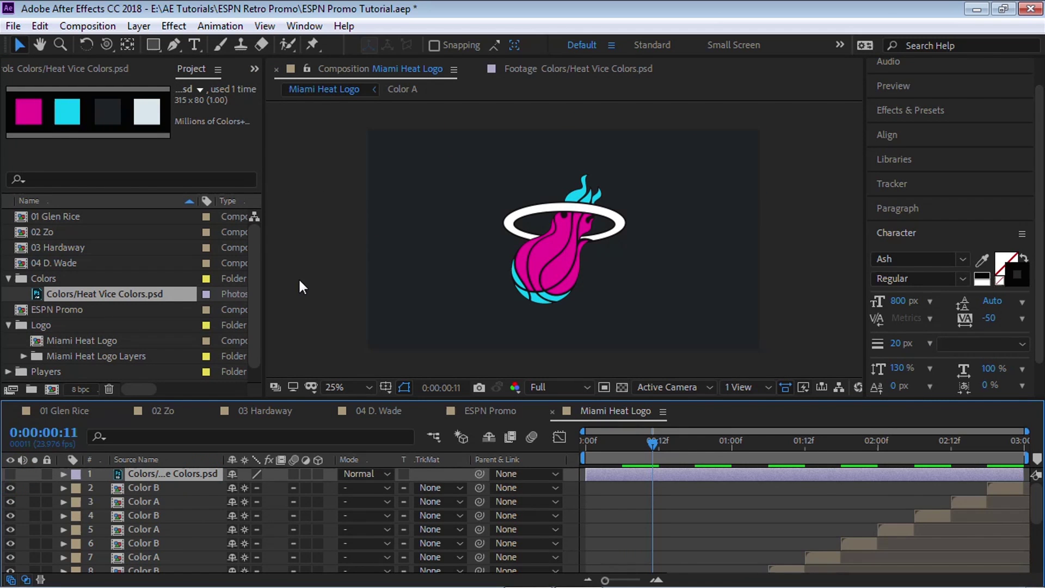
Deselect all layers and add a full-frame rectangle shape layer to the Miami Heat Logo composition.
left_click(43, 25)
left_click(110, 325)
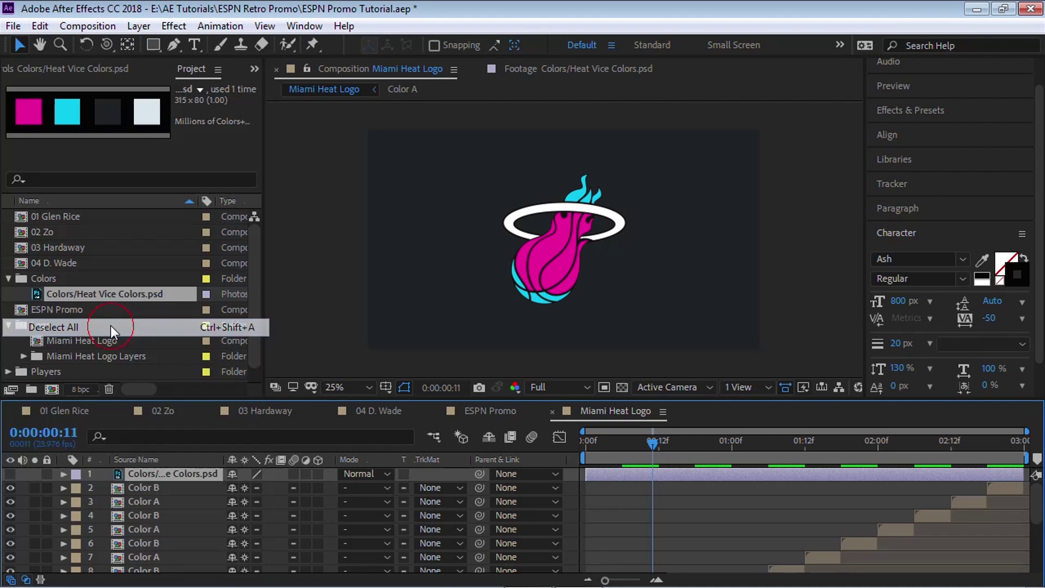
left_click_drag(155, 45, 198, 42)
double_click(155, 44)
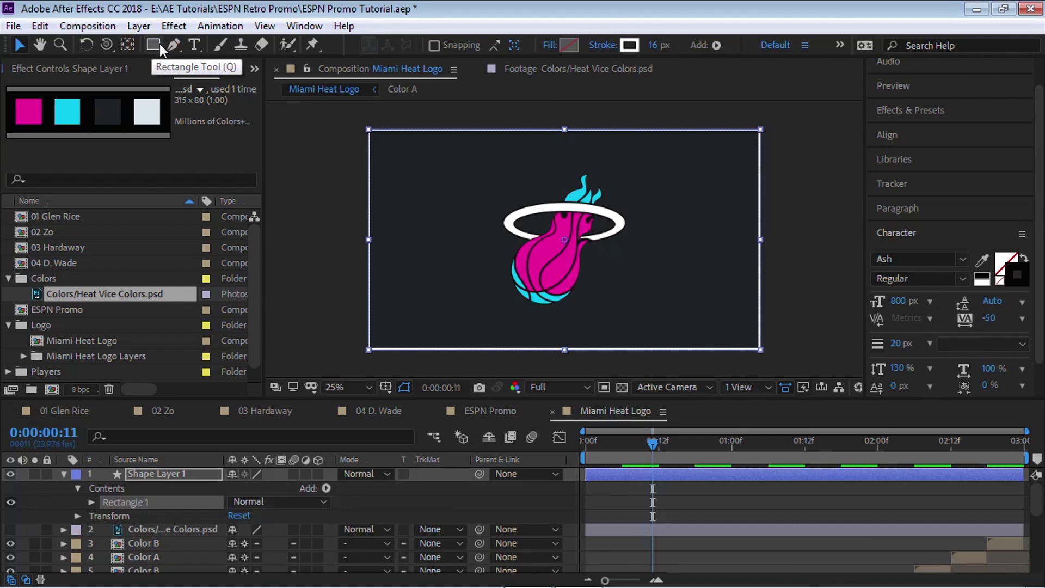
Set the rectangle path's size to 1600 by 900.
left_click(91, 502)
left_click(107, 515)
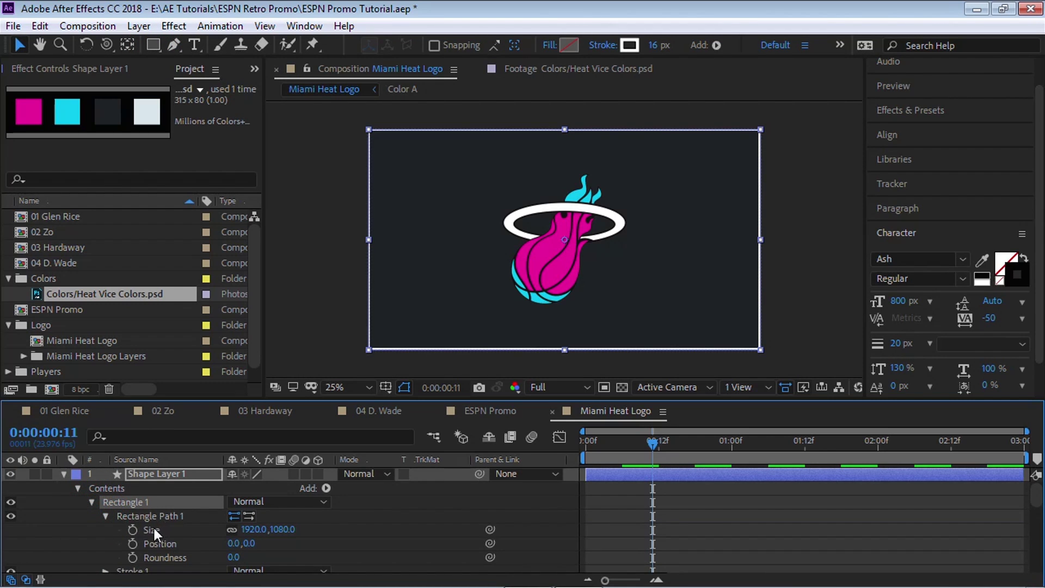
left_click(152, 529)
left_click(253, 529)
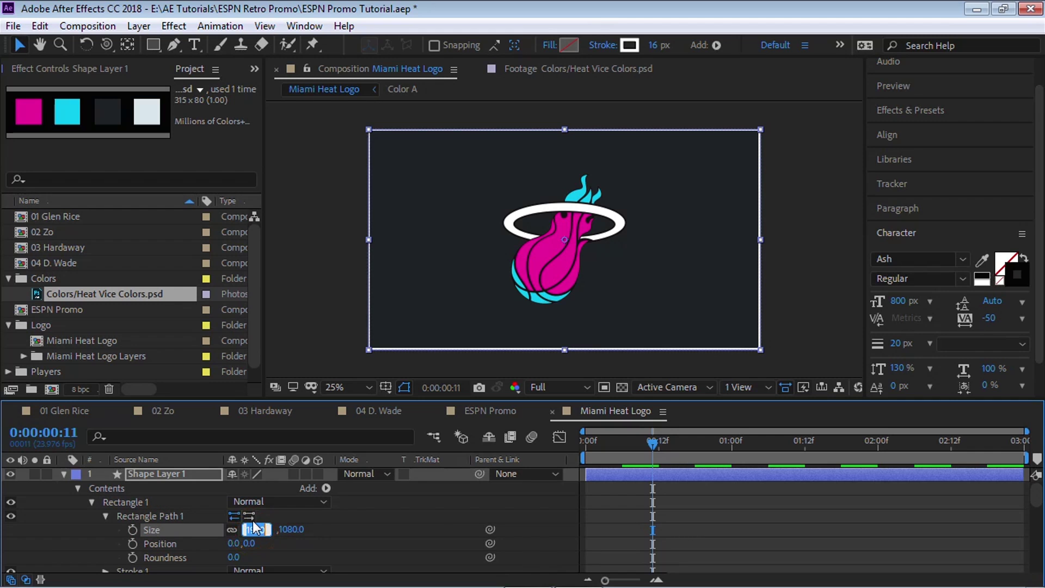
type("1")
key("Return")
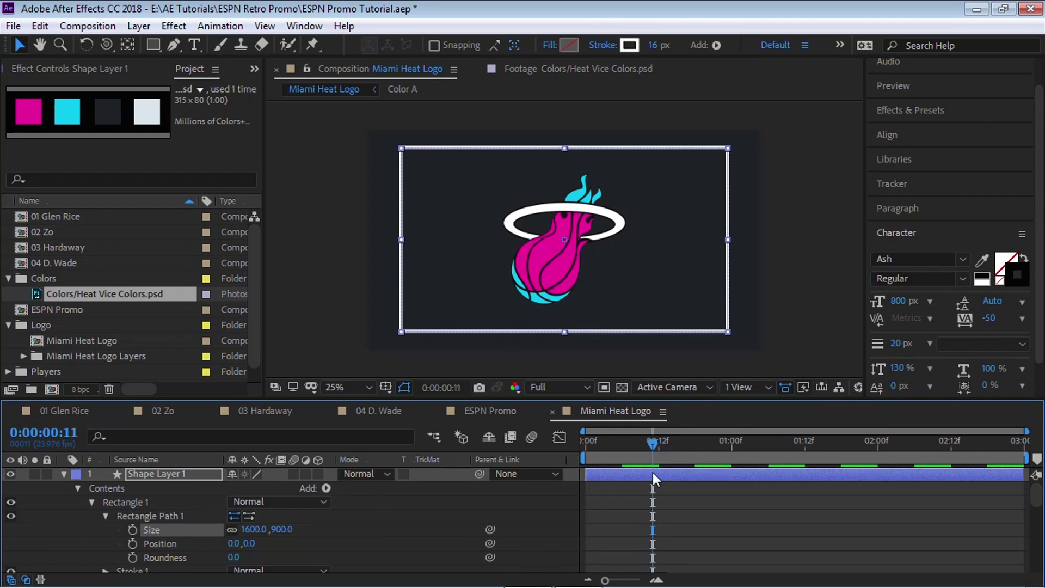
Give the rectangle frame no fill and a white FFFFFF stroke 16 px wide.
left_click(548, 45)
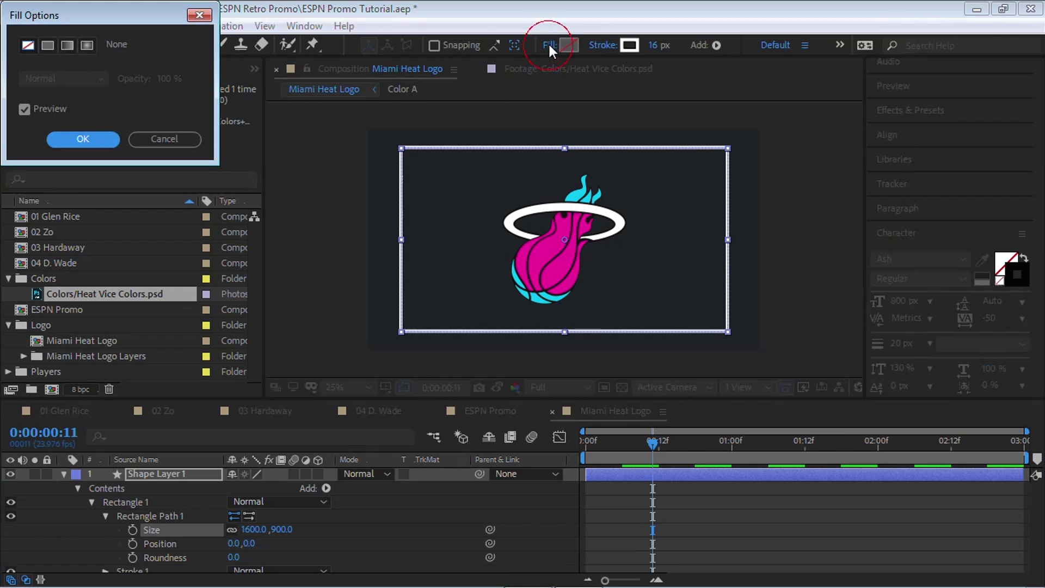
left_click(83, 138)
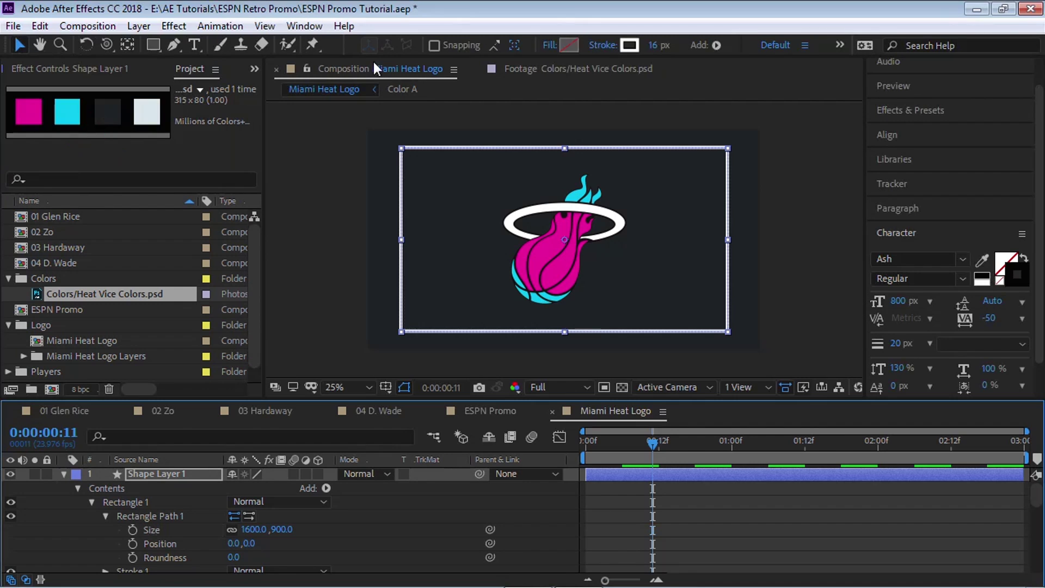
left_click(629, 45)
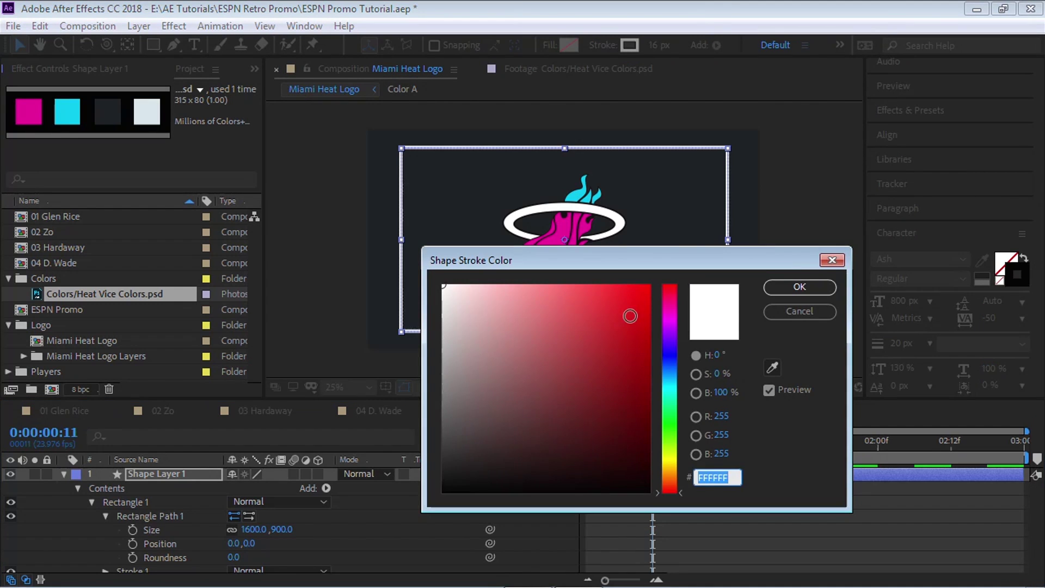
left_click(785, 291)
left_click(659, 45)
type("16")
key("Return")
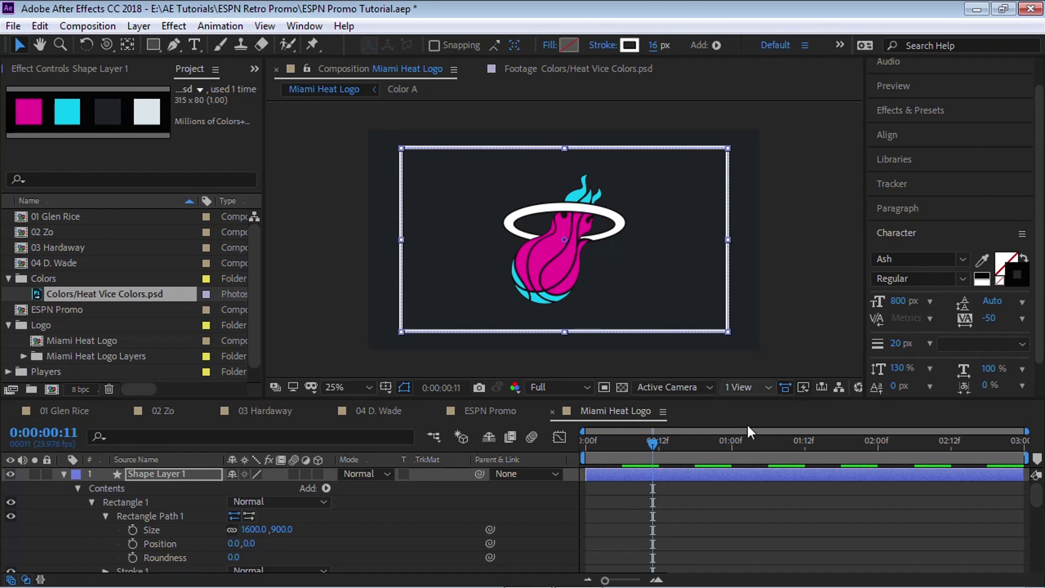
Preview the framed logo animation from the start of the composition.
left_click_drag(603, 445, 545, 443)
key("space")
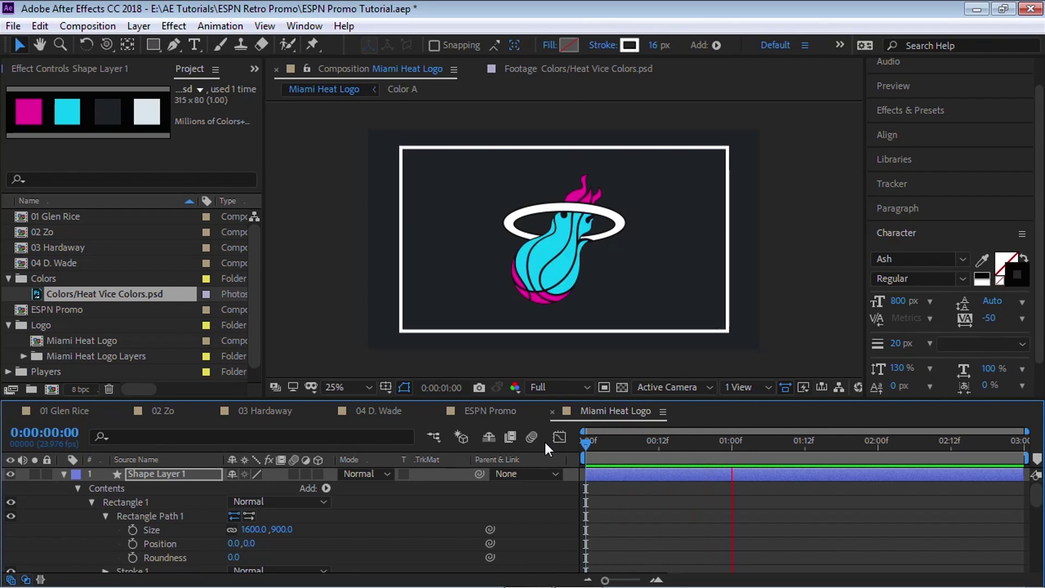
key("space")
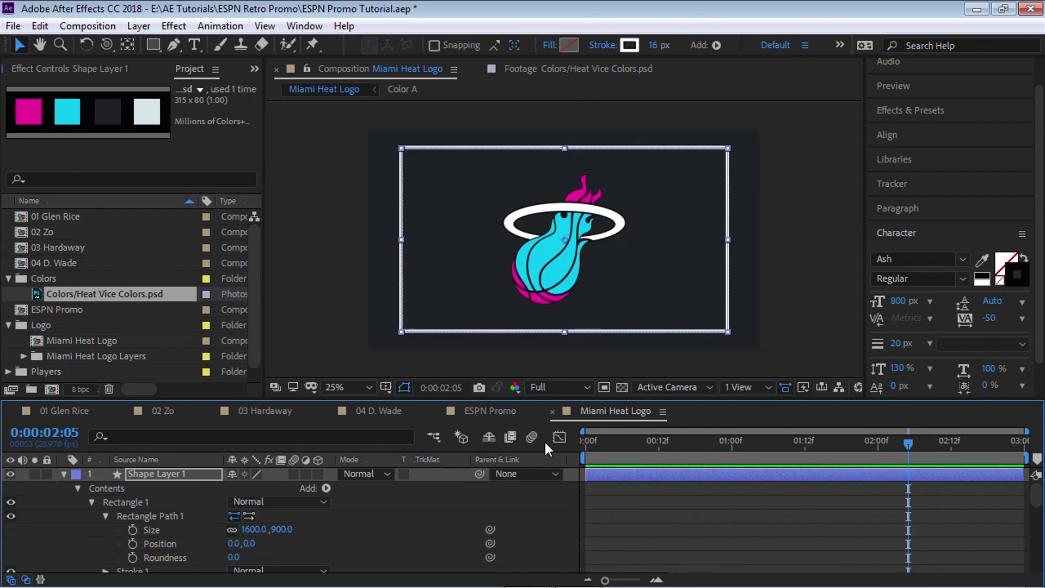
Add the Miami Heat Logo composition as the top layer of ESPN Promo and shift it toward the end of the timeline.
left_click(495, 412)
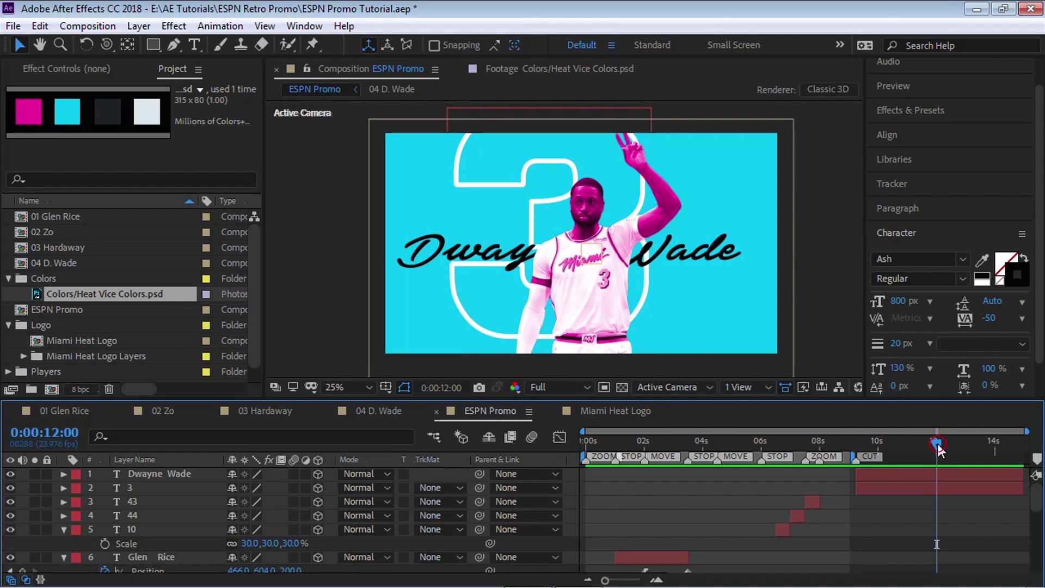
left_click_drag(82, 341, 182, 476)
left_click_drag(603, 474, 945, 473)
left_click_drag(583, 430, 863, 431)
left_click_drag(783, 474, 809, 472)
Extend the work area's start to an earlier time in ESPN Promo and preview the promo's closing section.
left_click_drag(853, 430, 776, 431)
left_click(775, 443)
key("space")
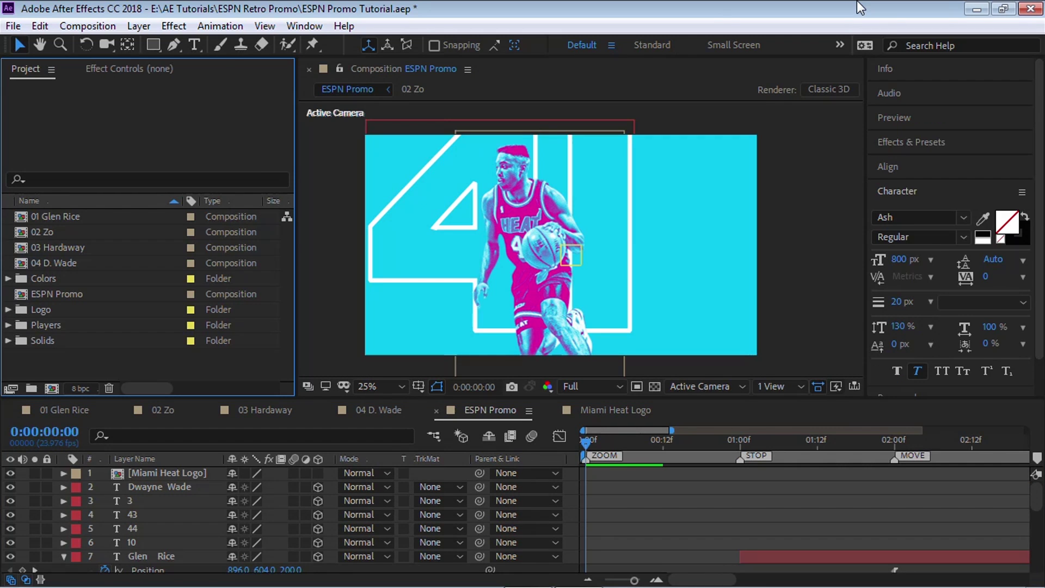
Create a project folder named Texture and import the Burlap_Texture_02 image into it.
left_click(31, 387)
type("Tex")
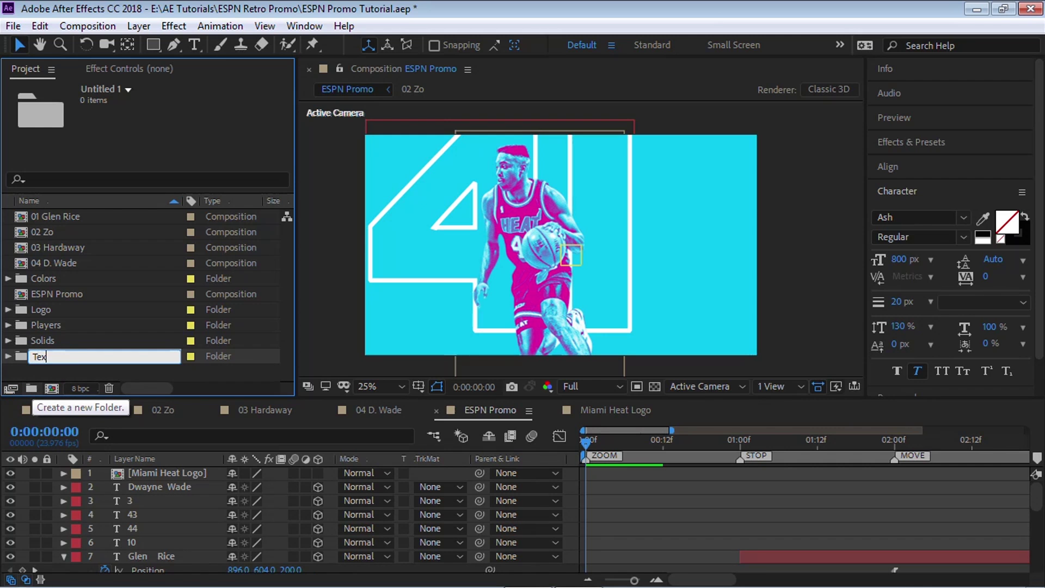
type("tures")
key("Return")
key("ctrl+i")
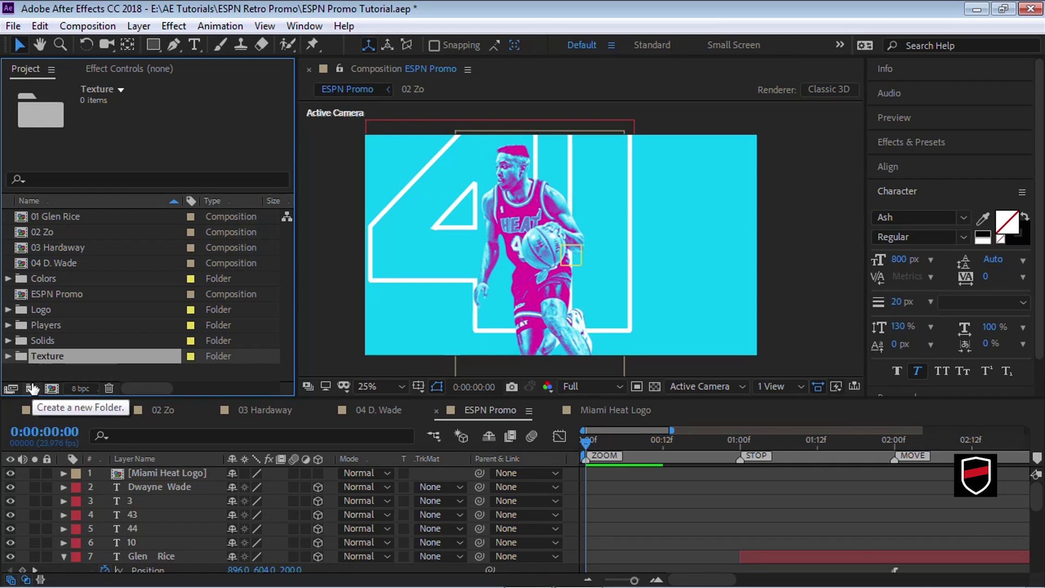
left_click(508, 247)
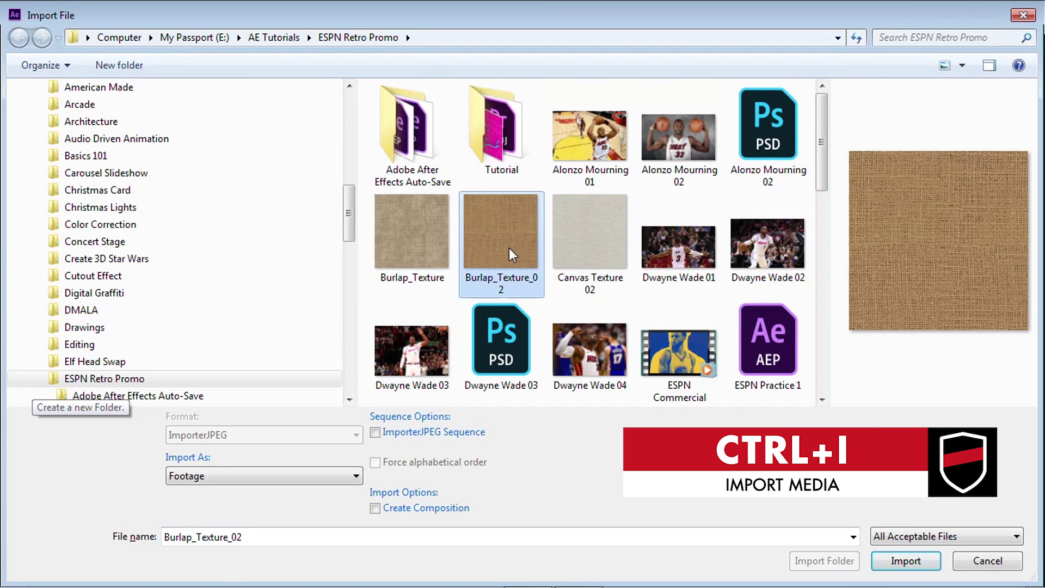
left_click(903, 561)
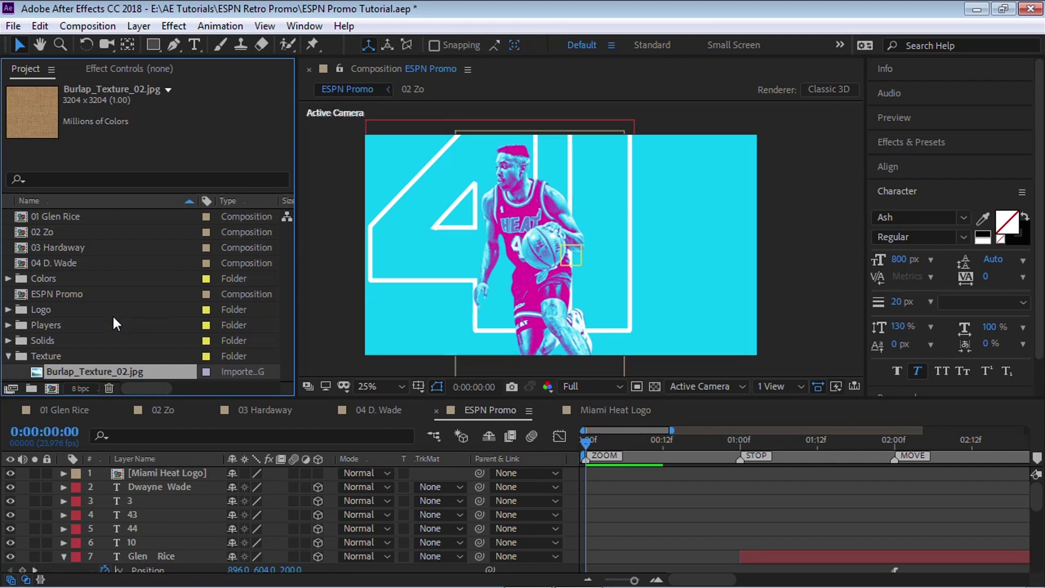
Create a composition from Burlap_Texture_02.jpg with a frame rate of 23.976 and a duration of 0:00:15:00.
left_click_drag(97, 369, 57, 387)
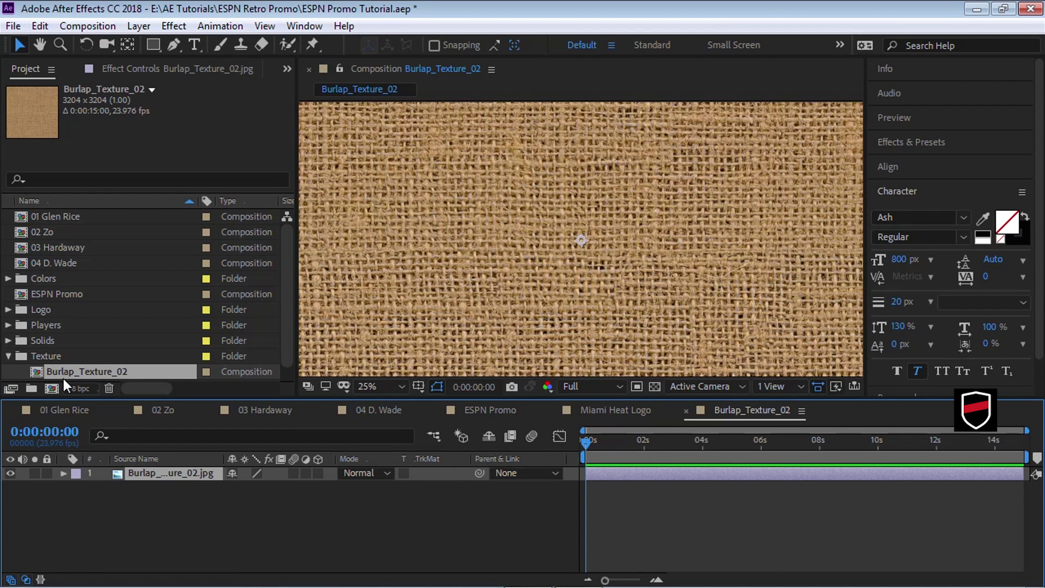
key("ctrl+k")
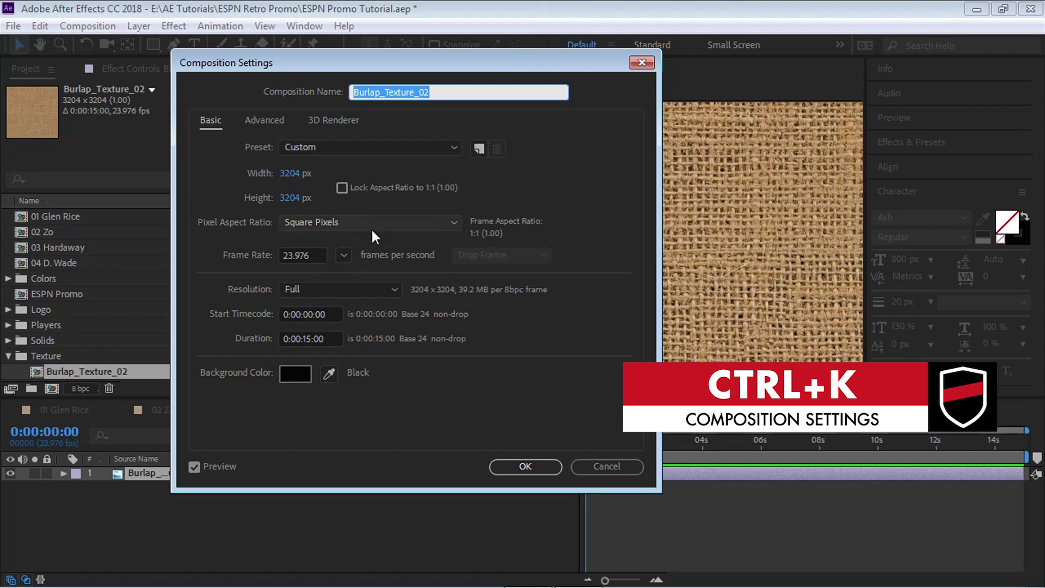
left_click(307, 255)
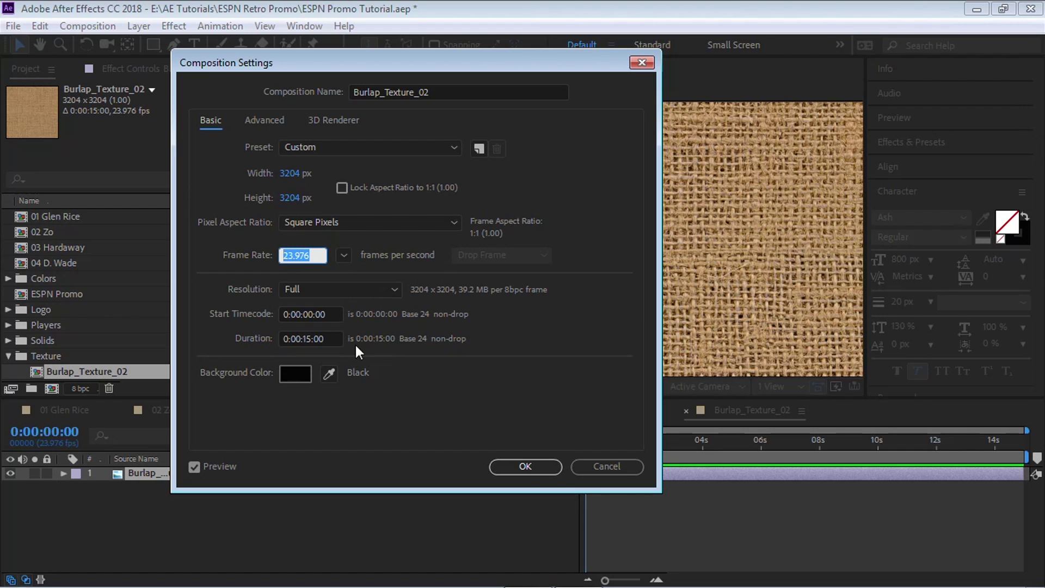
left_click(330, 337)
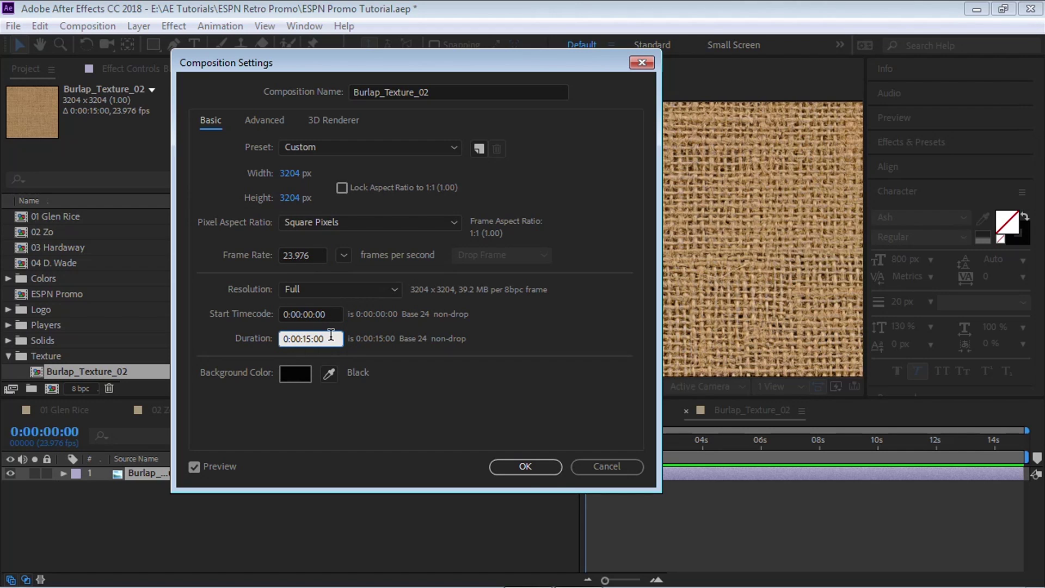
left_click(540, 469)
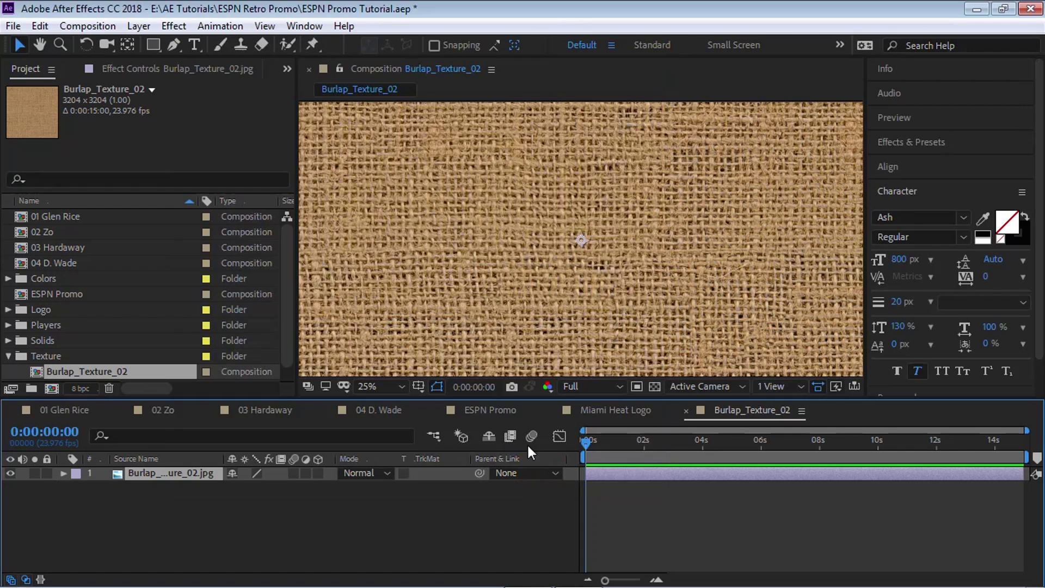
Apply the Black & White effect to the burlap texture layer.
left_click(174, 27)
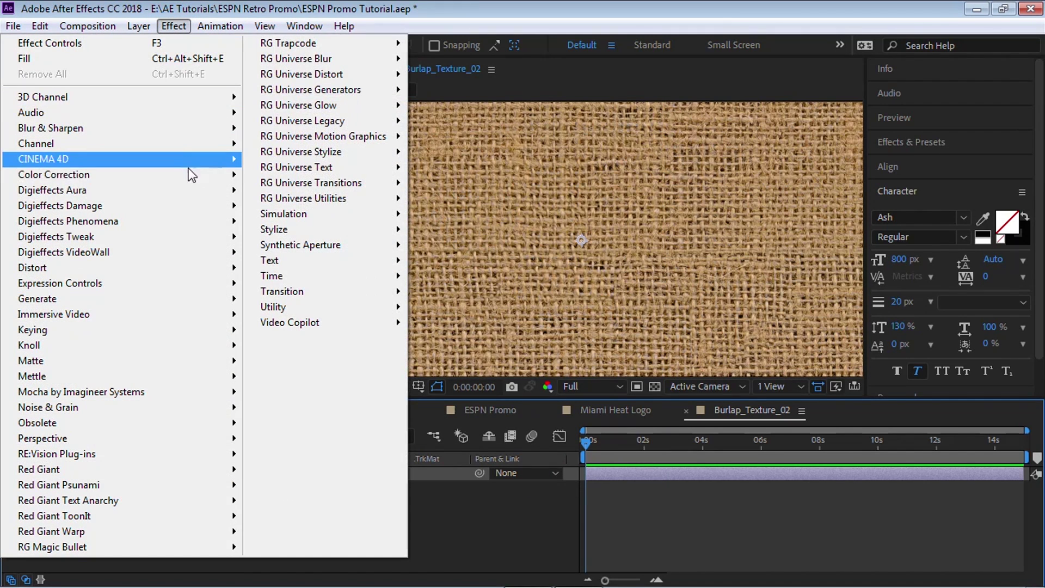
mouse_move(196, 175)
left_click(294, 96)
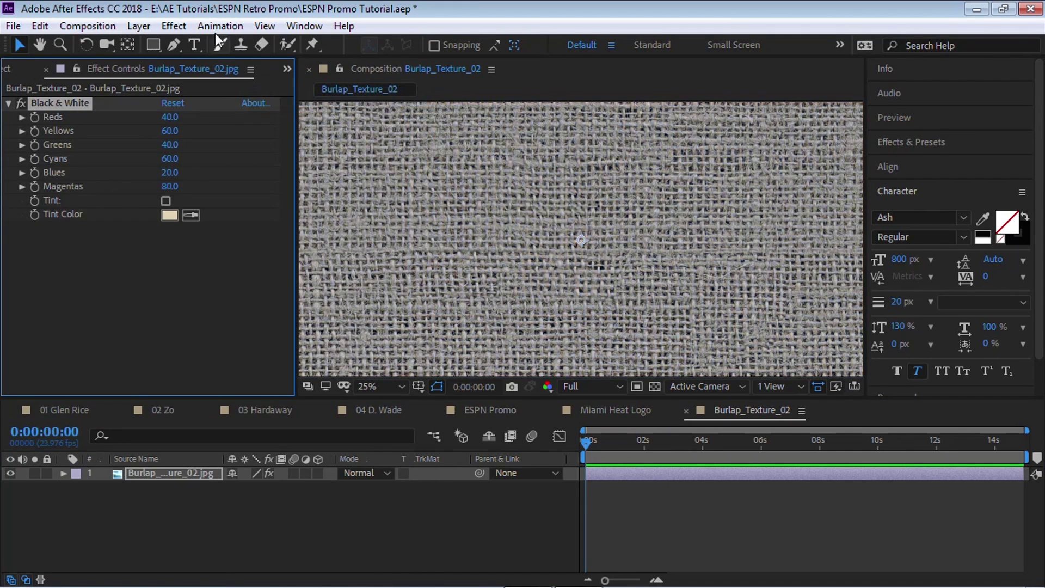
Apply Levels to the burlap layer with Input Black 78 and Input White 88 for a high-contrast weave pattern.
left_click(173, 26)
mouse_move(191, 172)
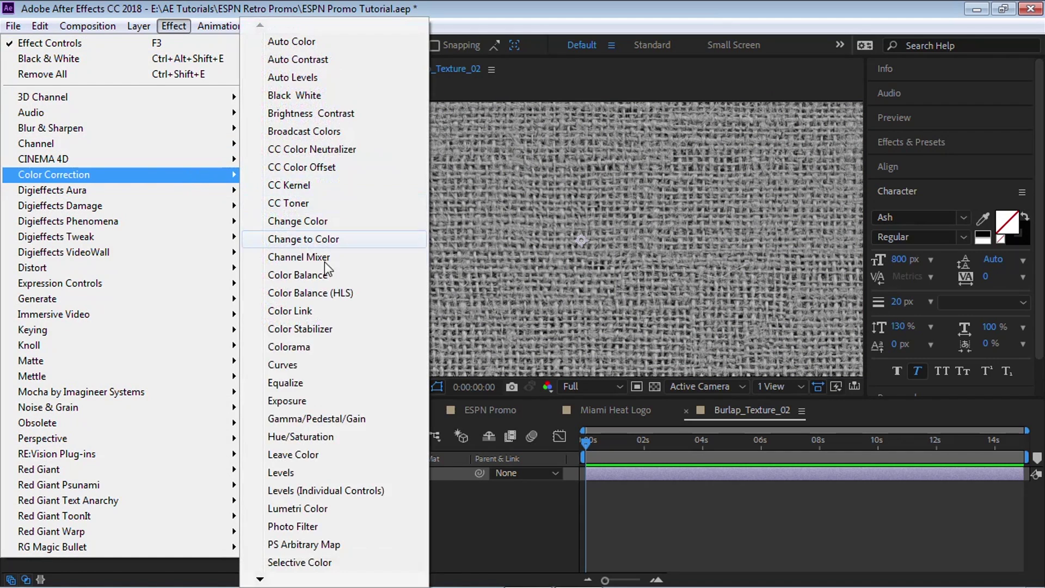
left_click(302, 472)
left_click_drag(51, 269, 79, 268)
left_click_drag(256, 268, 116, 269)
key("period")
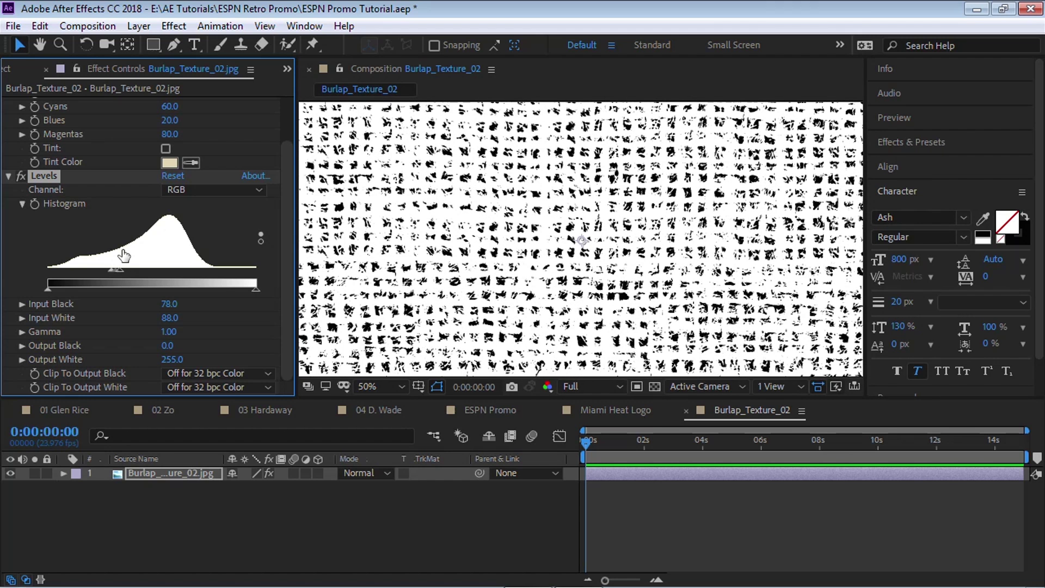
Apply the Invert effect to the burlap texture layer.
left_click(174, 25)
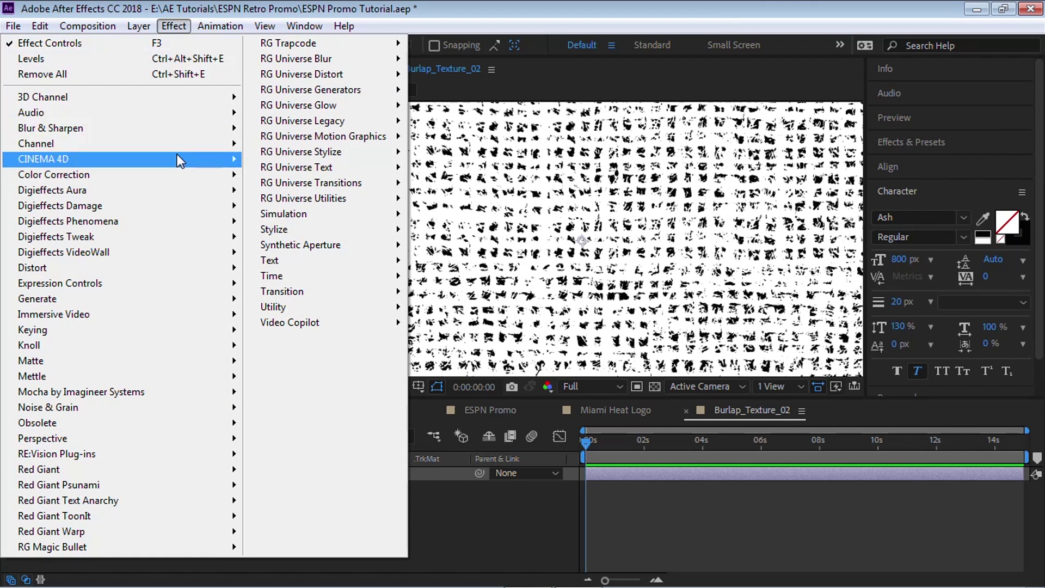
mouse_move(175, 142)
left_click(307, 252)
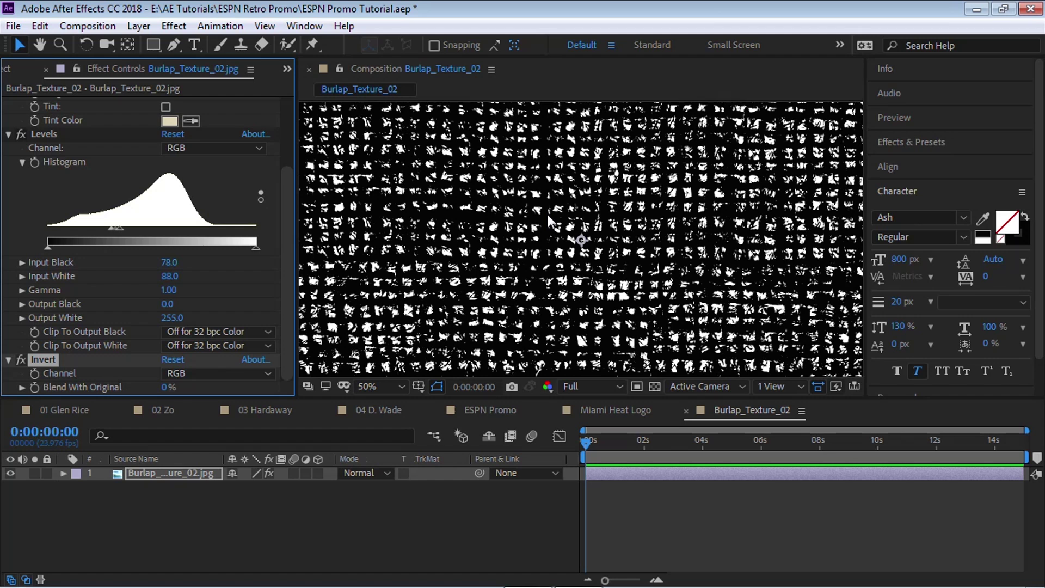
Apply the UnMult effect to the burlap layer to remove its black areas, and show the transparency grid.
left_click(12, 136)
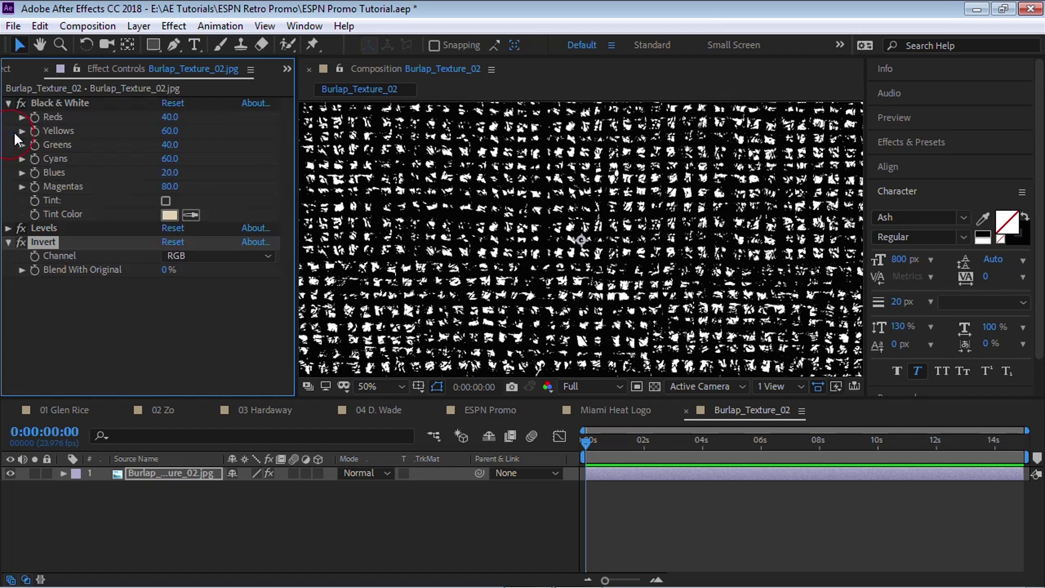
left_click(8, 103)
left_click(167, 27)
mouse_move(149, 345)
left_click(281, 349)
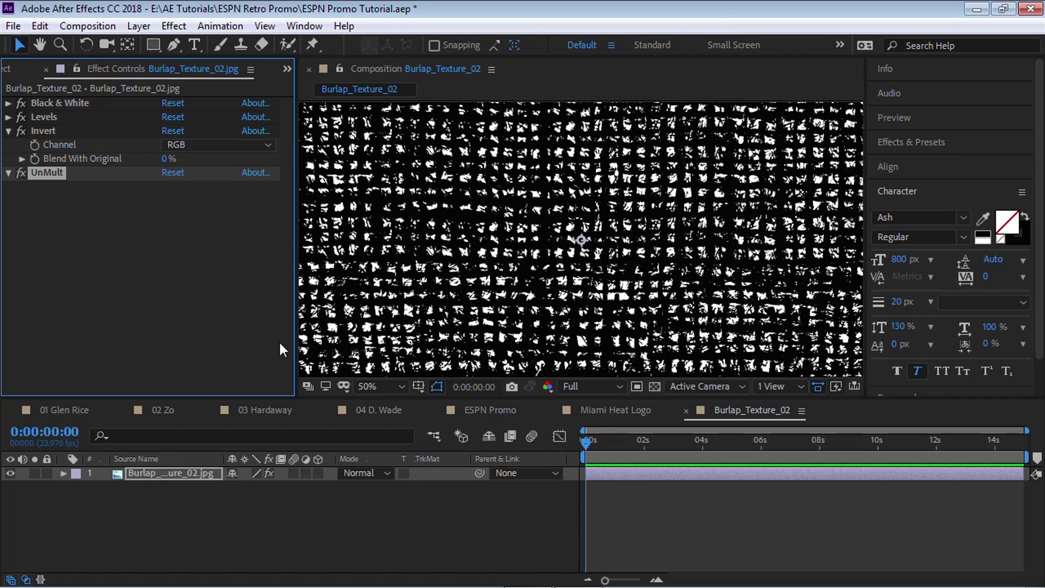
left_click(654, 383)
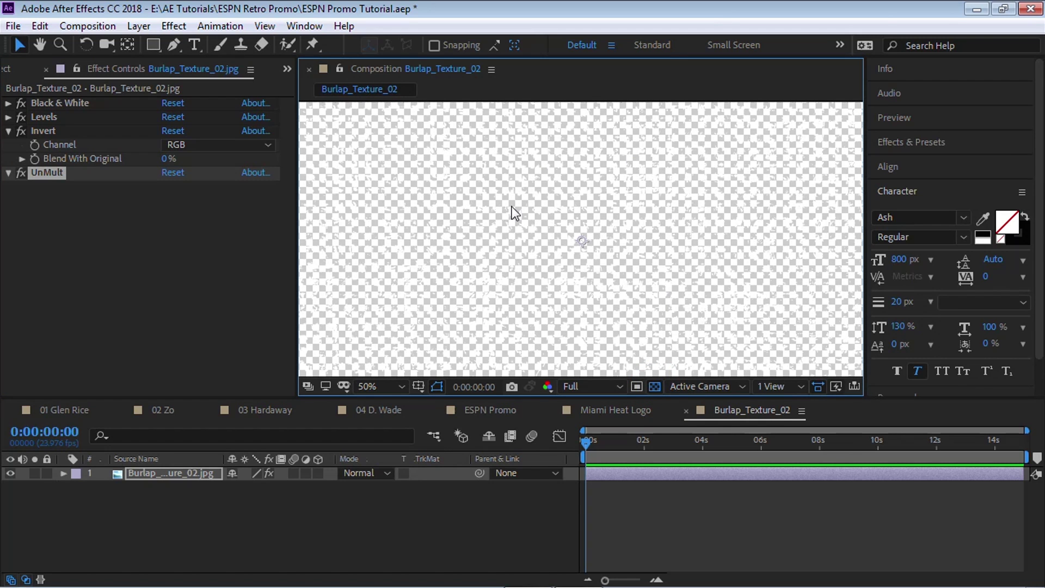
Try a red Fill effect on the burlap texture layer and delete it.
left_click(175, 25)
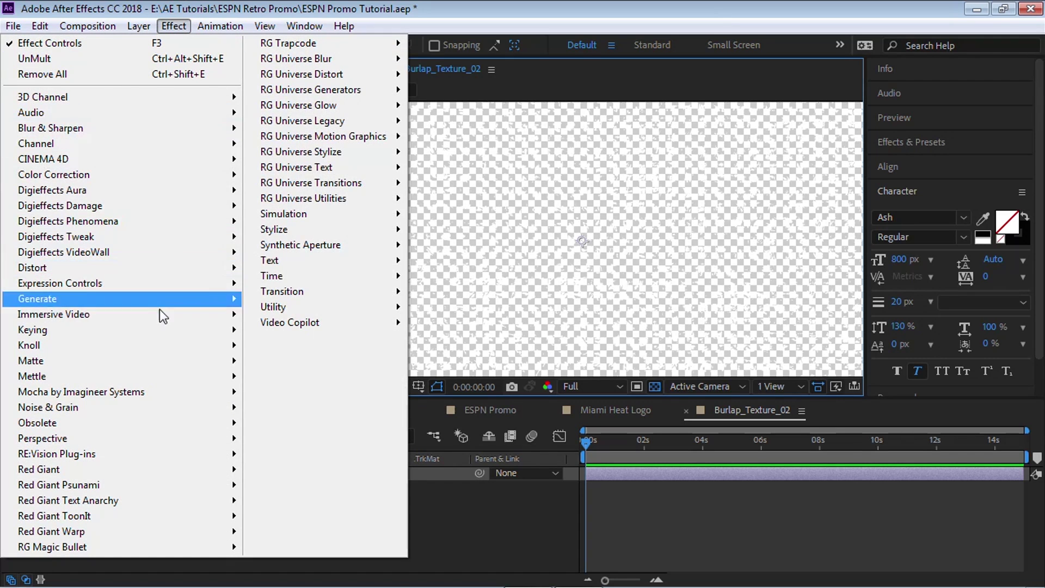
mouse_move(167, 305)
left_click(278, 397)
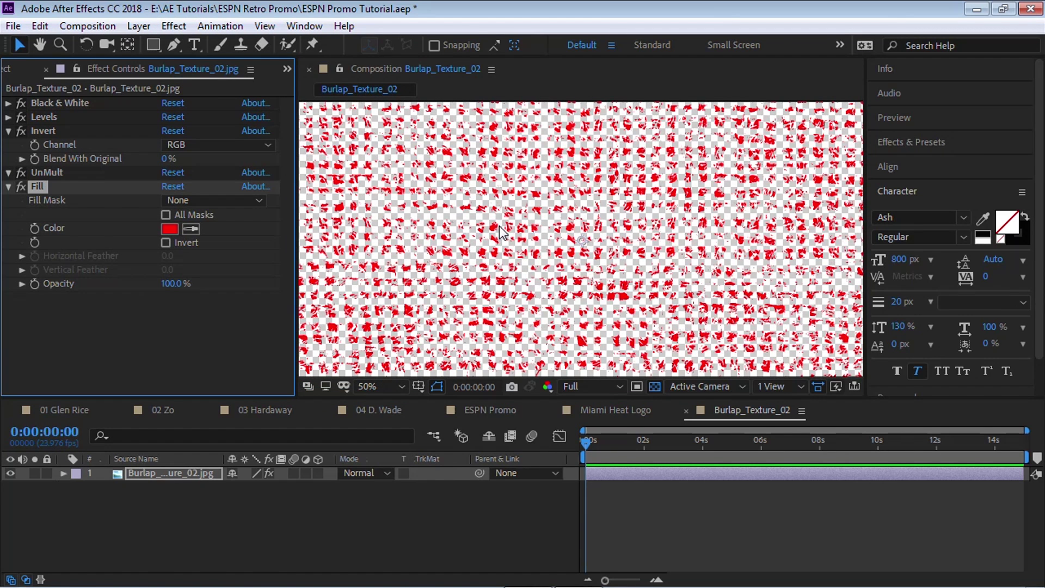
key("Delete")
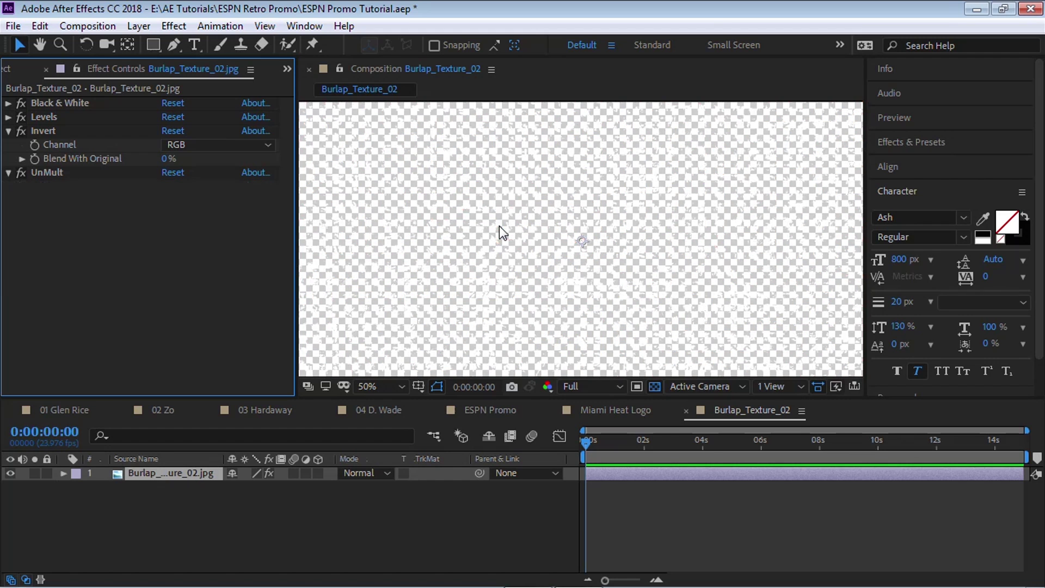
left_click(11, 69)
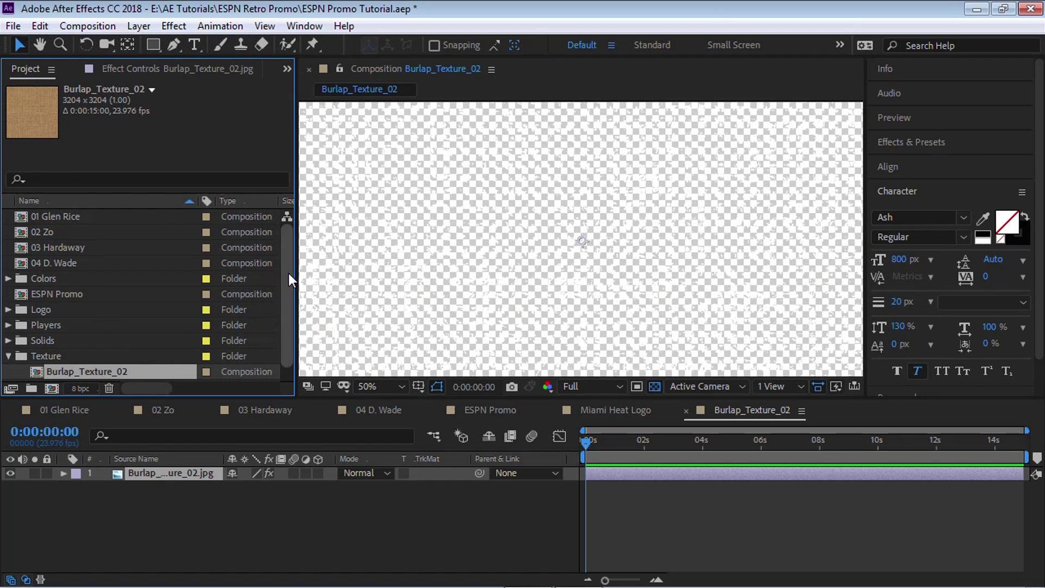
Start a new composition and set its size to 1920 × 1080 px.
left_click_drag(286, 272, 285, 303)
left_click(52, 388)
left_click(289, 172)
type("1920")
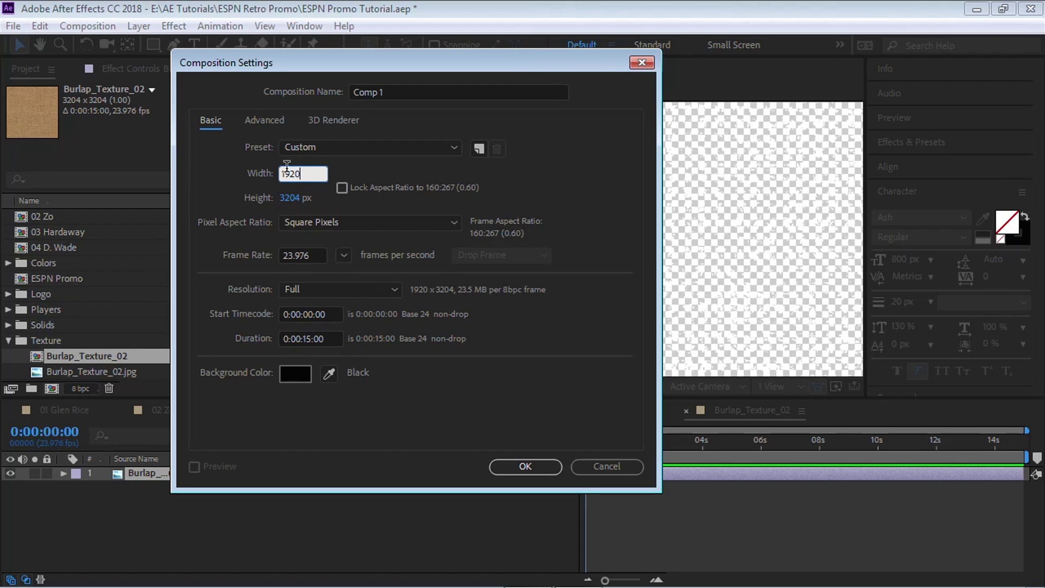
key("Tab")
type("1080")
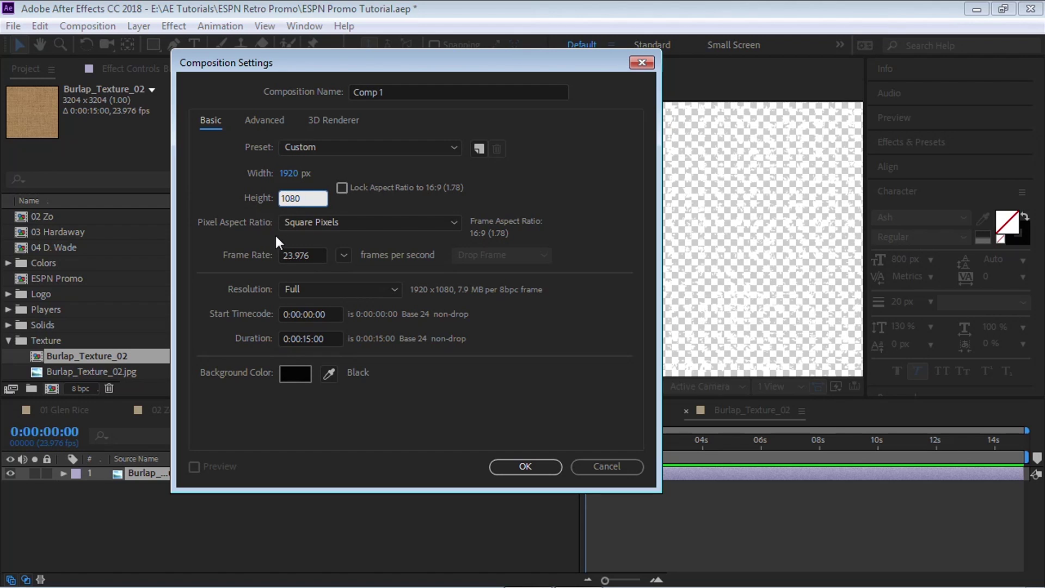
Give the new composition a duration of 0:00:01:00, name it "Texture Animate" and create it.
left_click(320, 251)
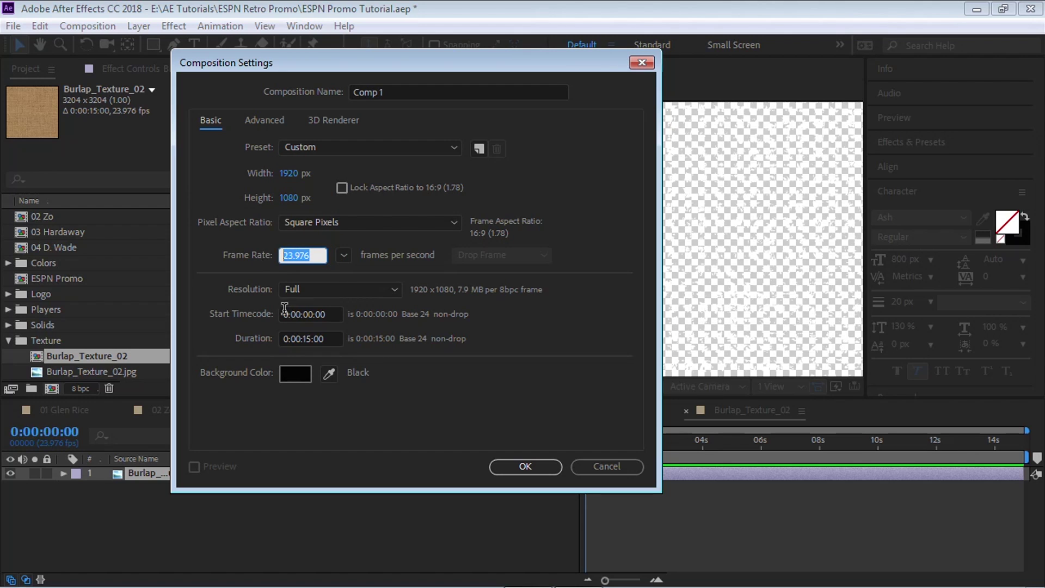
left_click(297, 334)
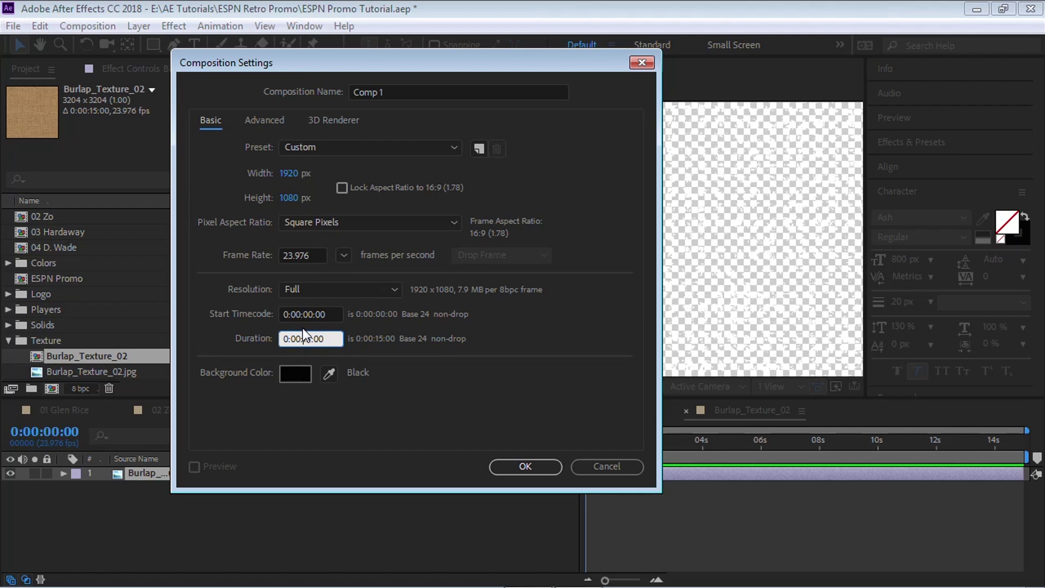
type("1")
key("Tab")
type("T")
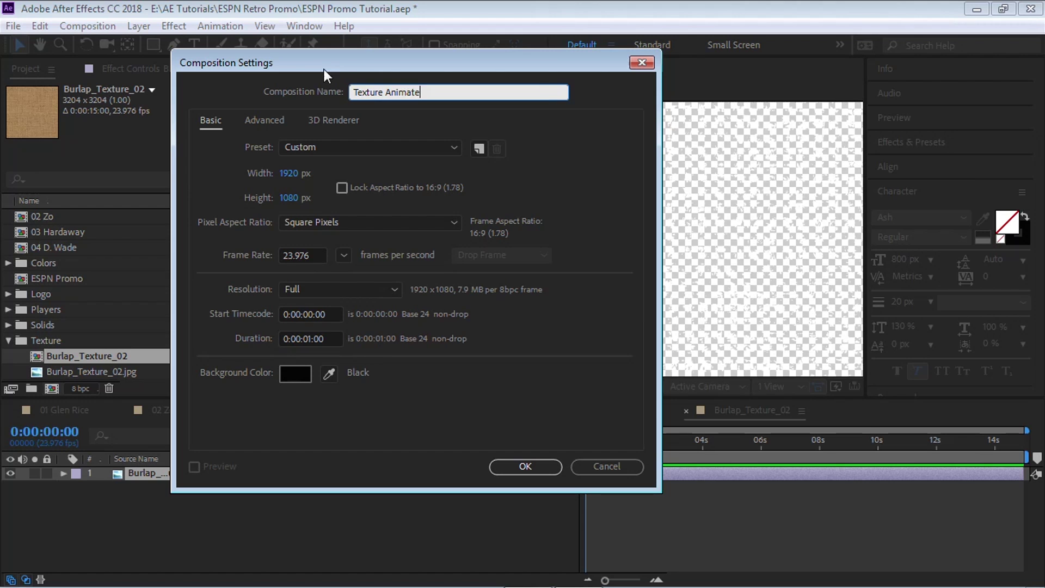
type("exture Animate")
left_click(525, 467)
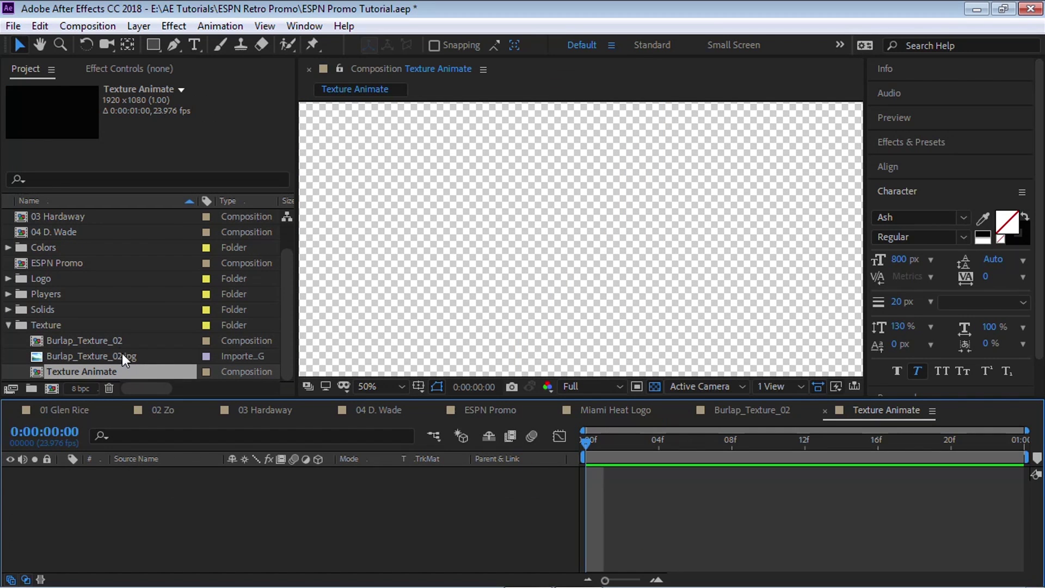
Add the Burlap_Texture_02 composition to Texture Animate and hide the transparency grid.
left_click_drag(109, 338, 198, 524)
left_click(654, 386)
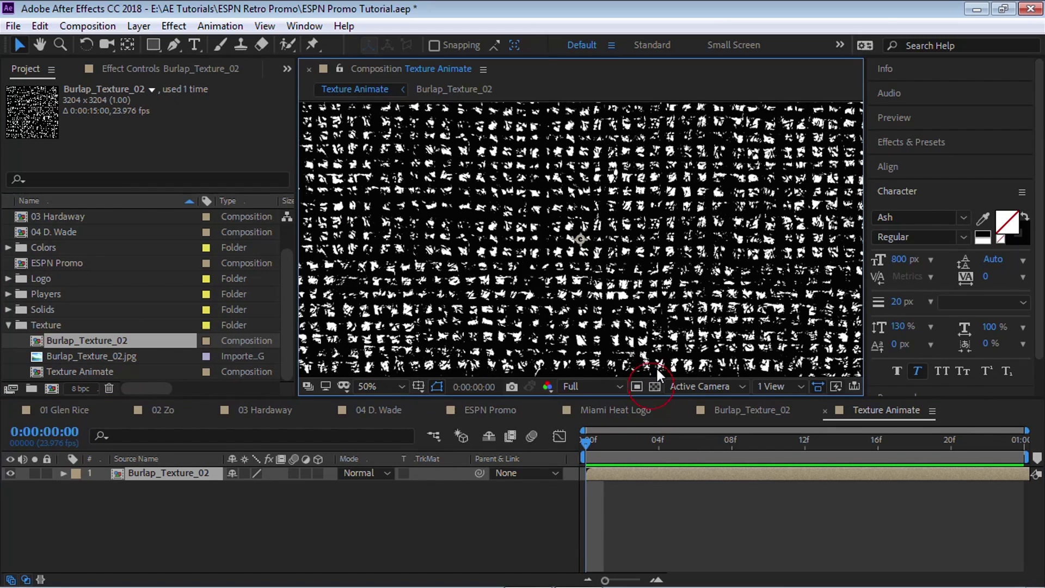
scroll(655, 367, "down", 4)
Split the Burlap_Texture_02 layer at frames 6, 12 and 18 to make four segments.
left_click(697, 441)
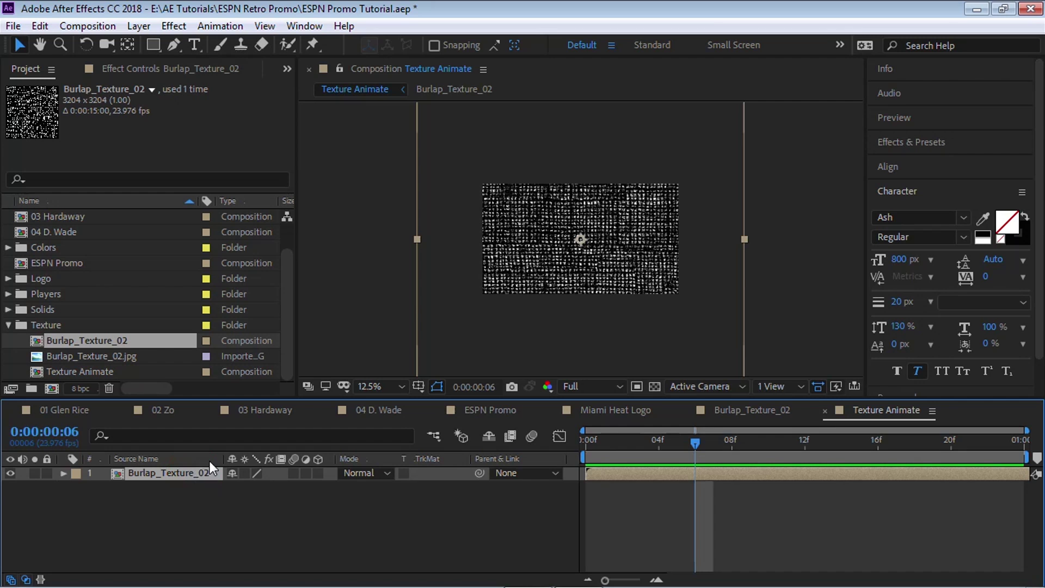
key("ctrl+shift+d")
left_click(811, 446)
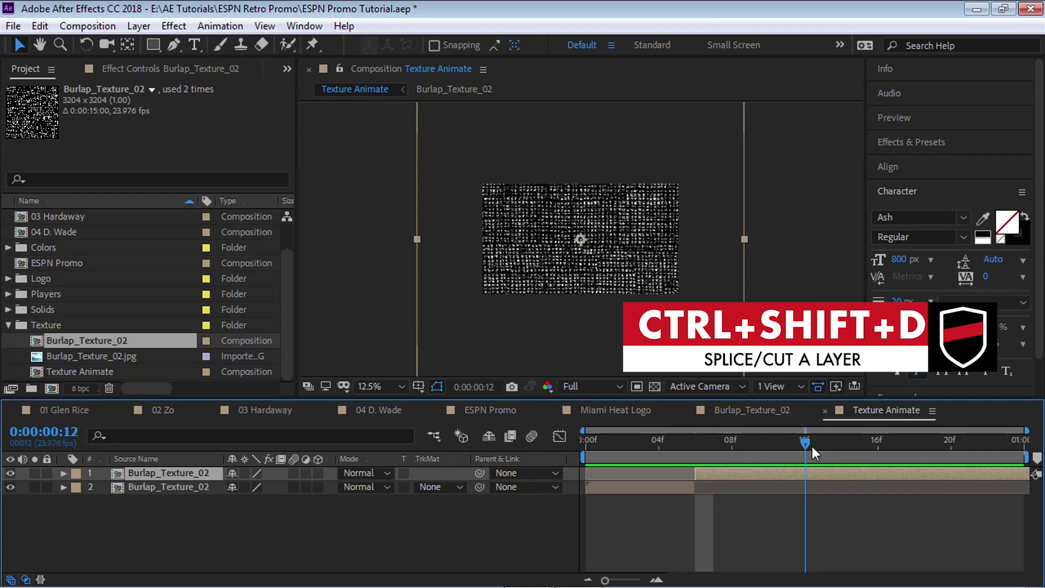
key("ctrl+shift+d")
left_click_drag(861, 439, 916, 439)
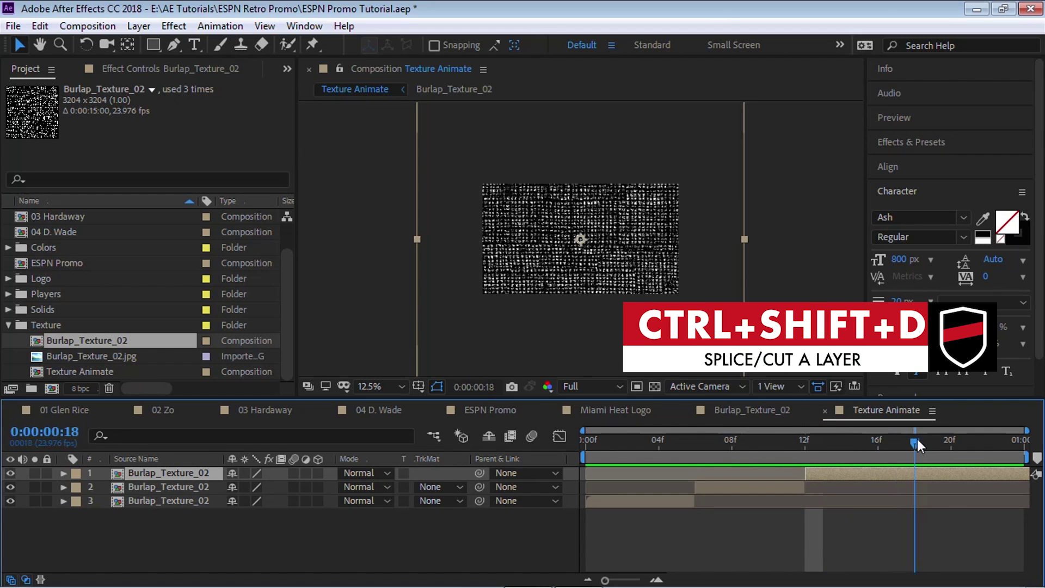
key("ctrl+shift+d")
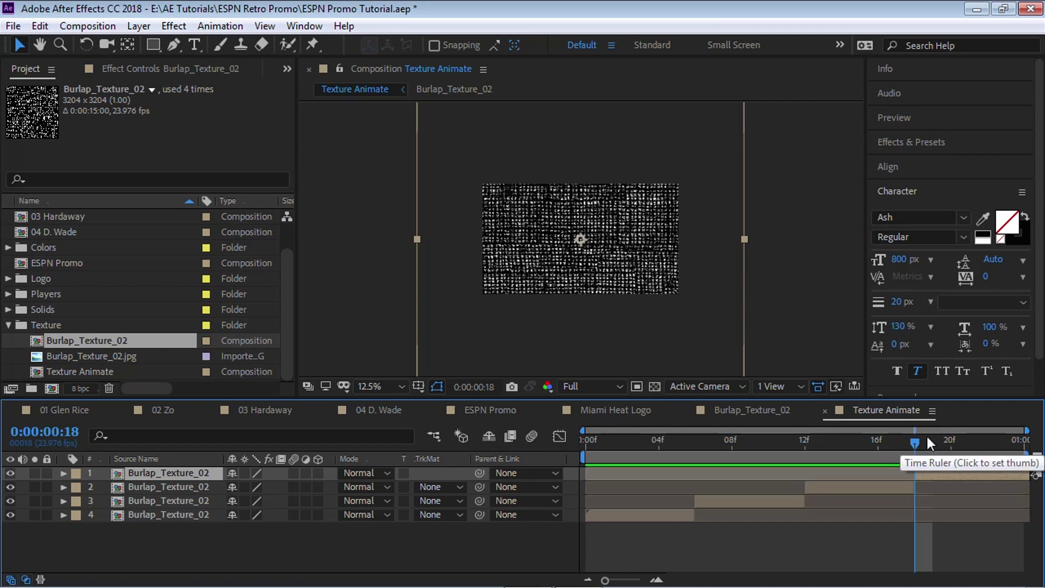
Reposition the burlap segments that follow the first one so each shows a different area of the weave.
left_click(675, 441)
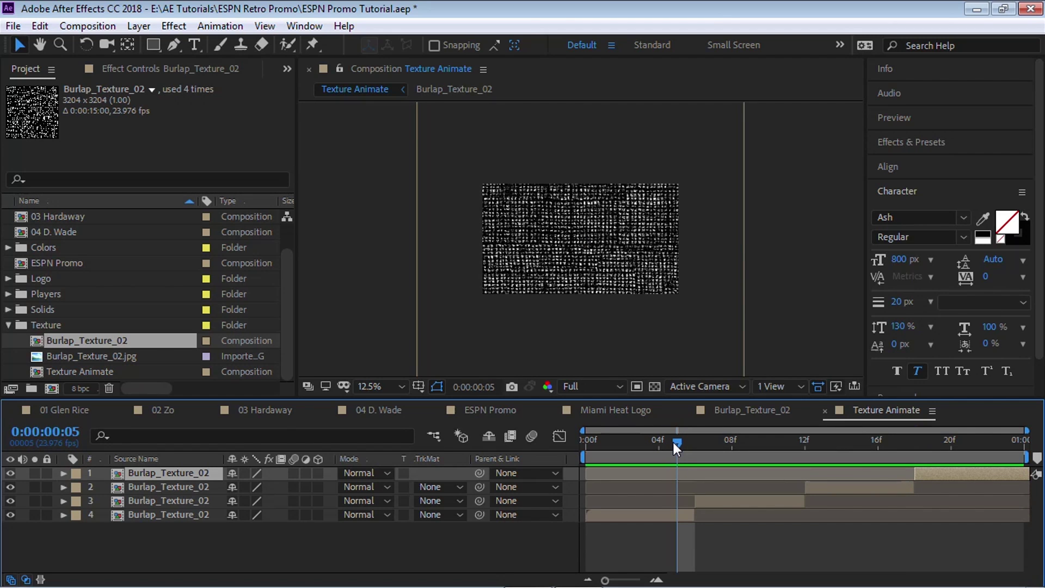
left_click(171, 505)
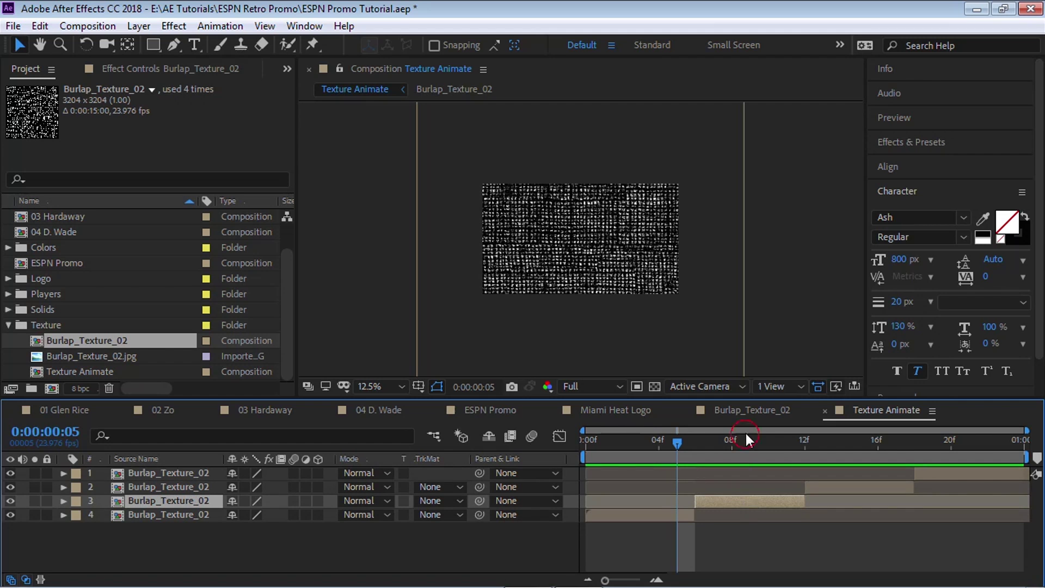
left_click_drag(732, 446, 749, 446)
left_click_drag(673, 195, 722, 284)
left_click(867, 485)
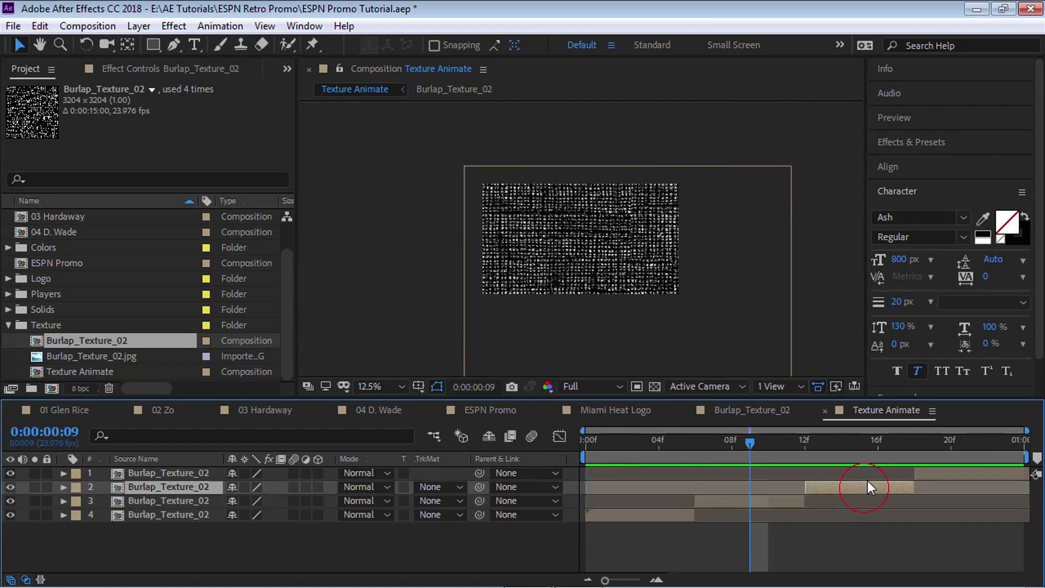
left_click(862, 447)
left_click_drag(714, 320, 623, 306)
left_click(973, 445)
left_click(971, 473)
Preview the shifting burlap texture from the start of Texture Animate.
left_click_drag(631, 442, 557, 446)
key("space")
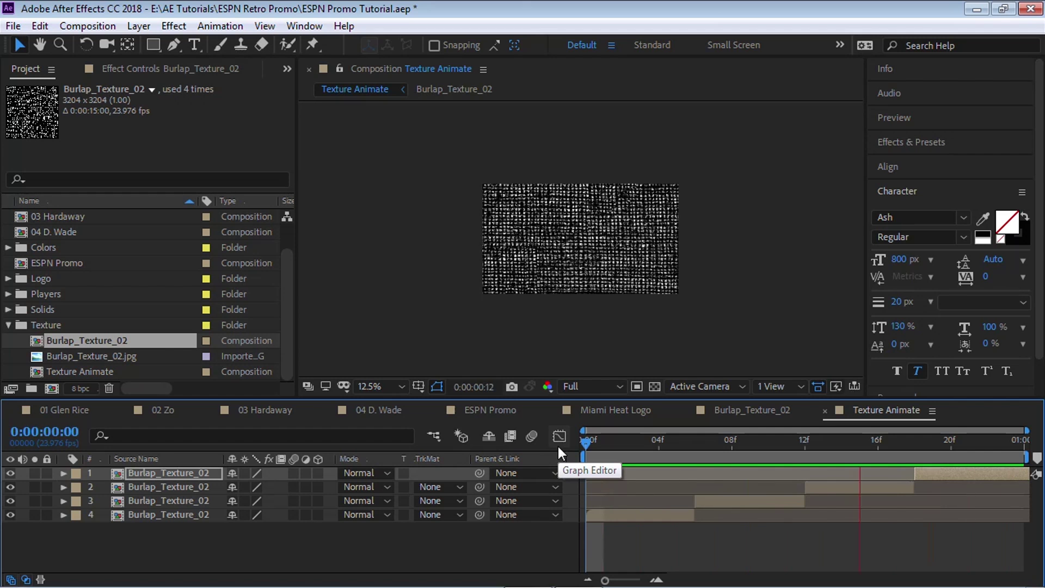
key("space")
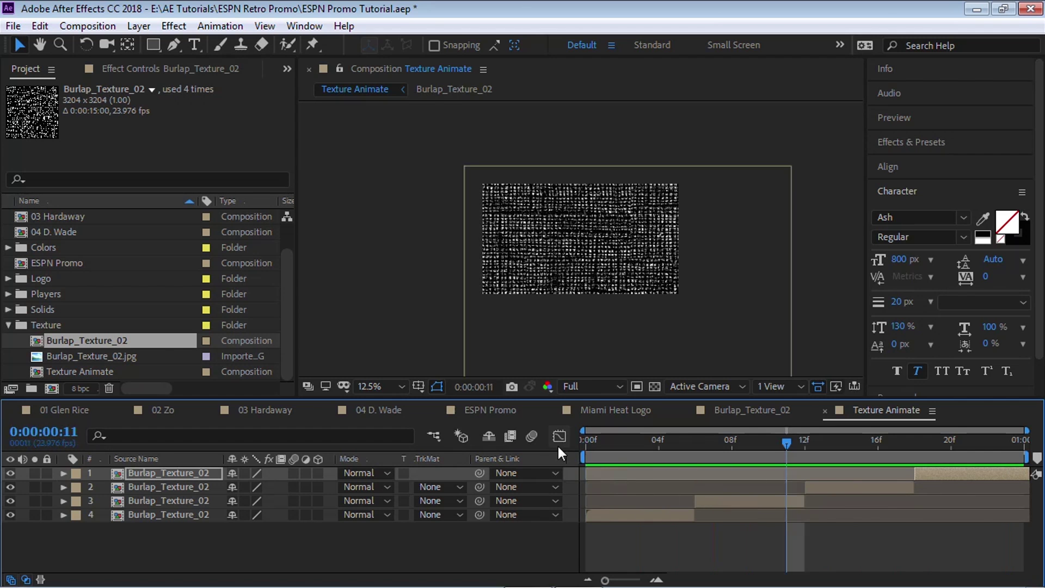
Create a 1920 × 1080 composition named "Texture Loop" with a duration of 0:00:15:00.
left_click(52, 389)
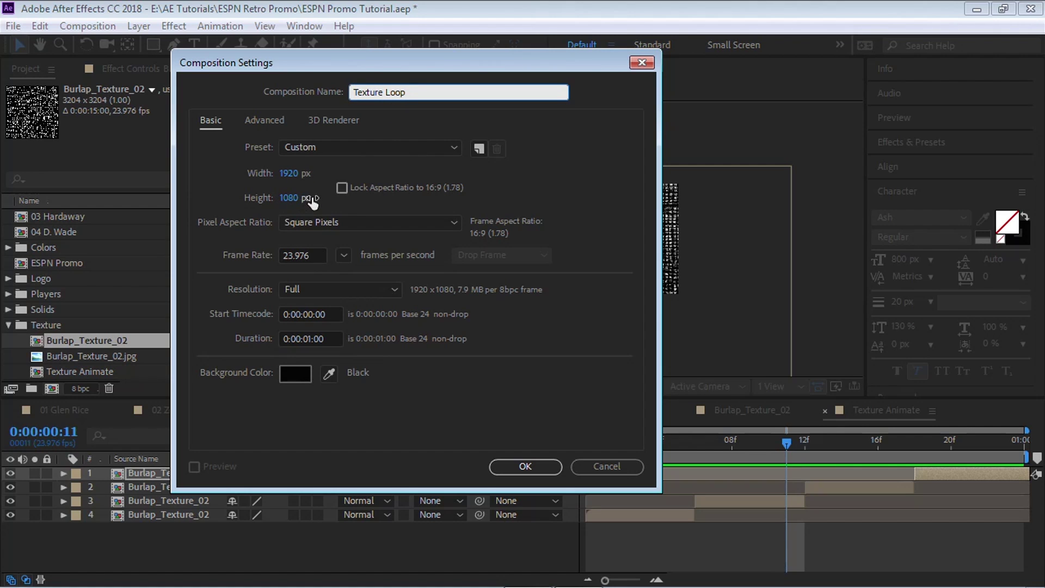
left_click(313, 254)
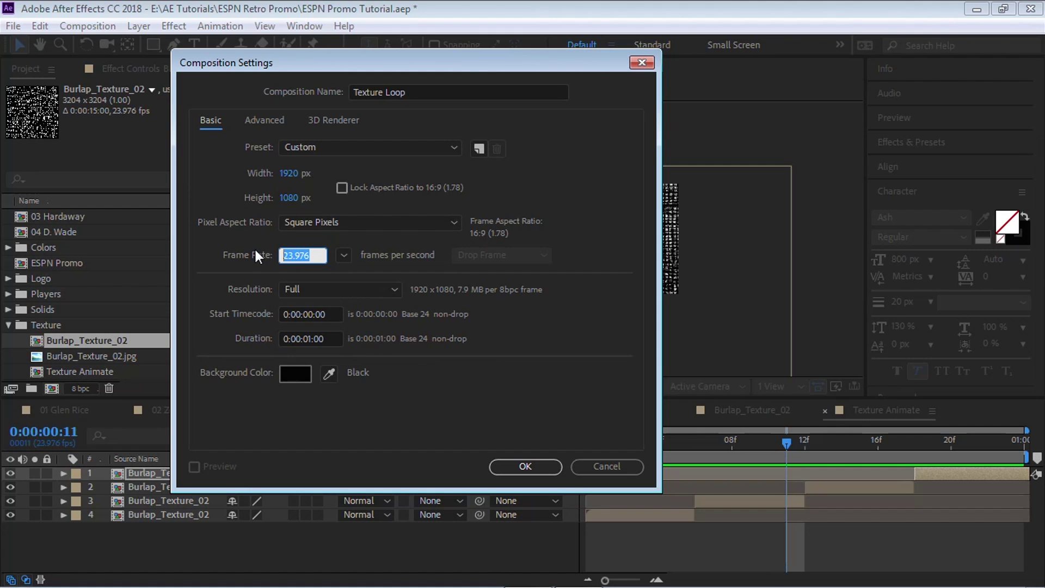
left_click(303, 335)
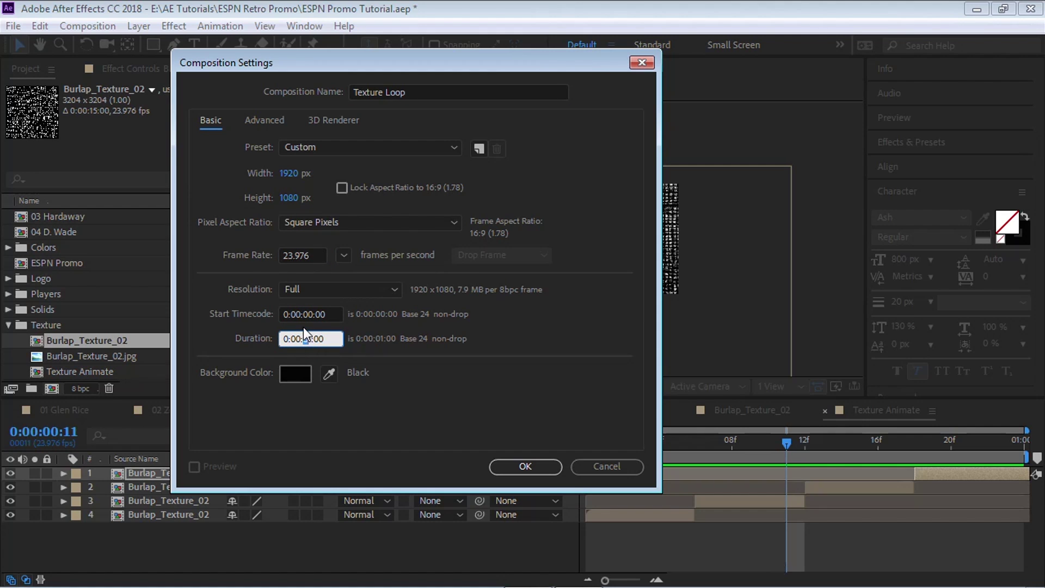
type("15")
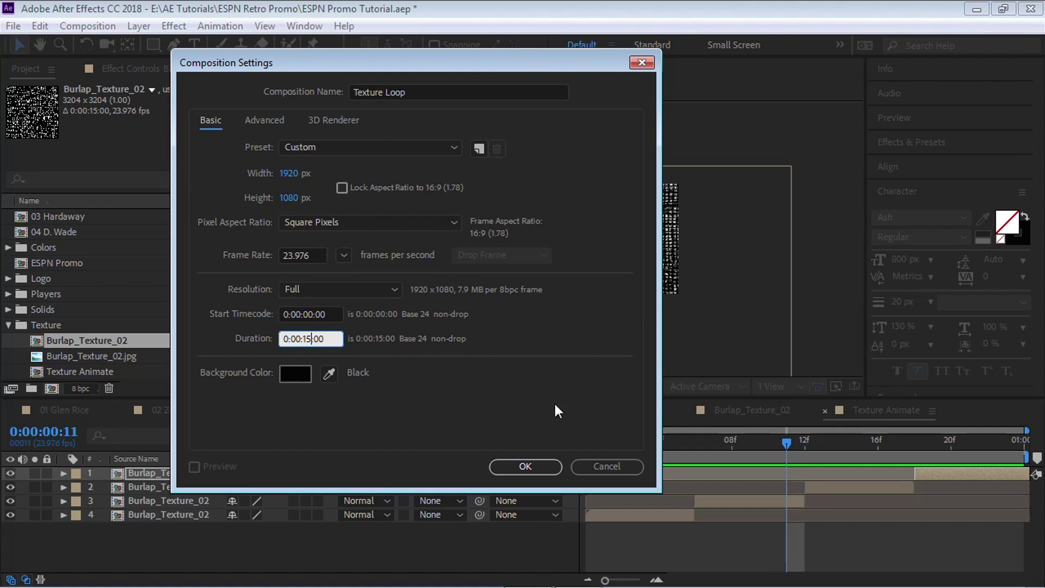
left_click(536, 466)
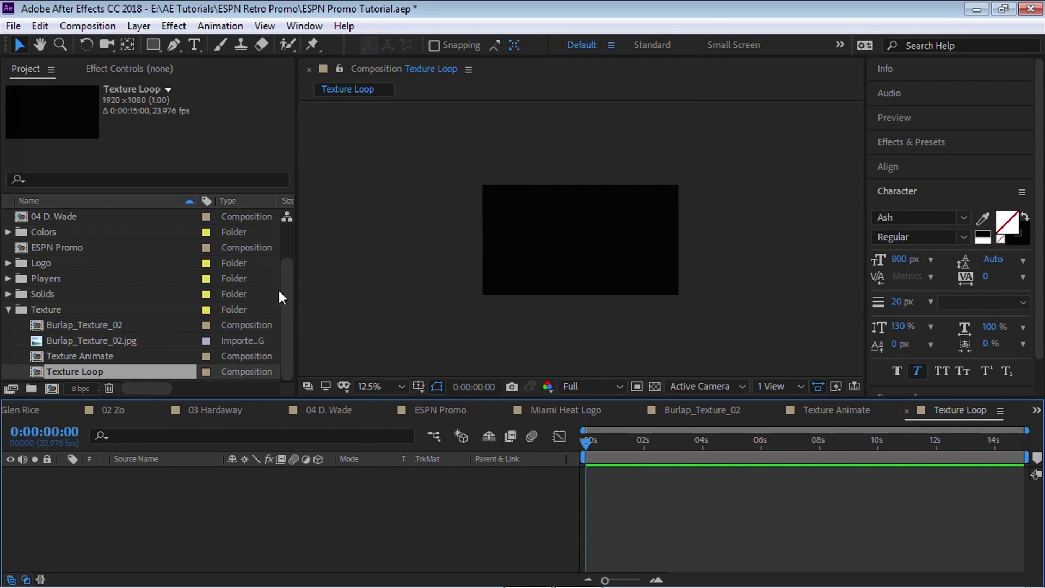
Add Texture Animate to the Texture Loop composition and place a duplicate directly after it, starting at 1 second.
left_click_drag(107, 352, 168, 501)
left_click_drag(1020, 430, 806, 470)
key("ctrl+d")
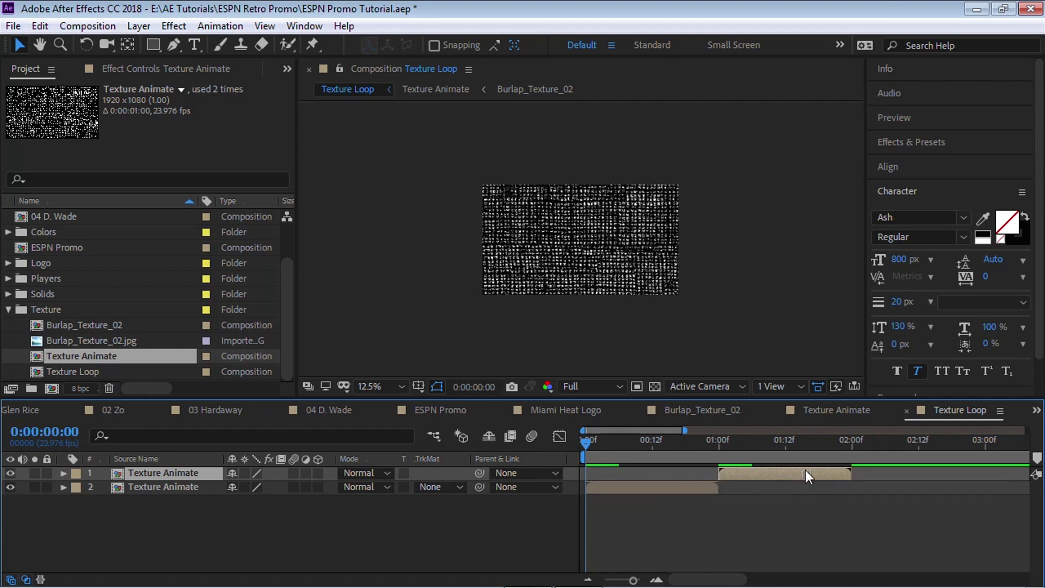
left_click(719, 441)
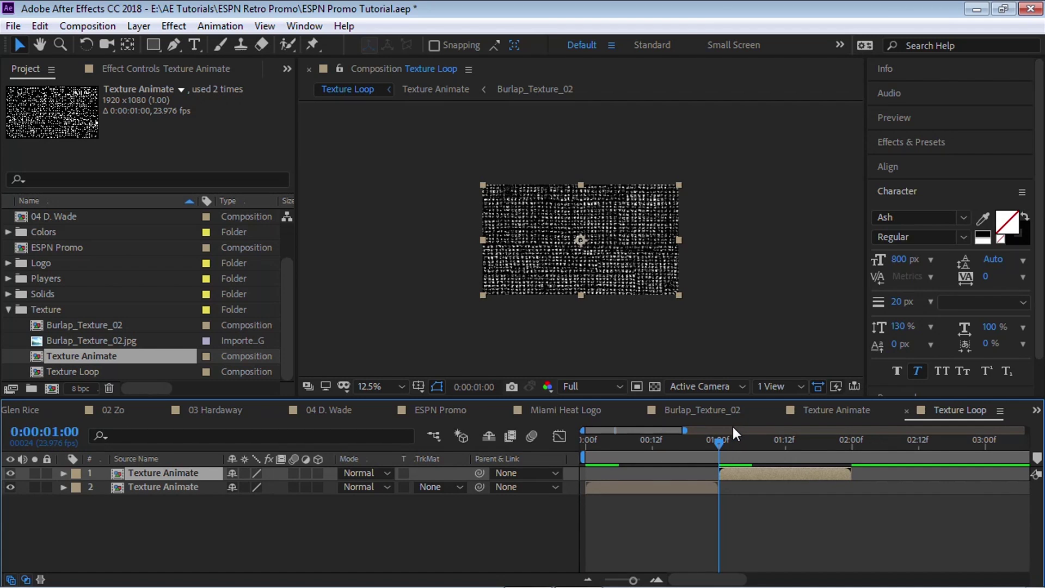
Duplicate both Texture Animate layers and place the copies in sequence, starting at 2 seconds.
key("ctrl+a")
key("ctrl+d")
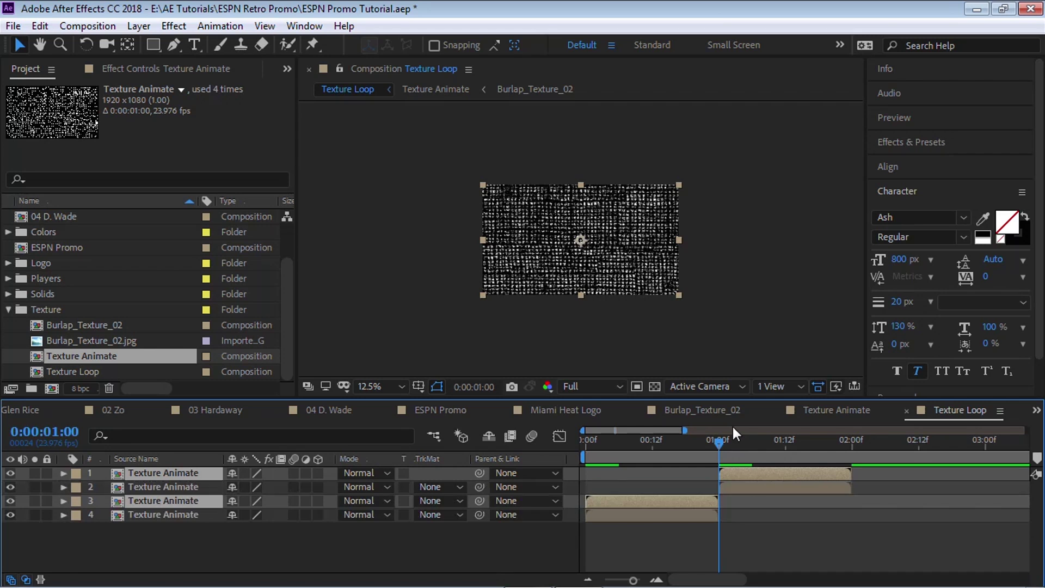
key("ctrl+]")
left_click_drag(672, 485, 931, 481)
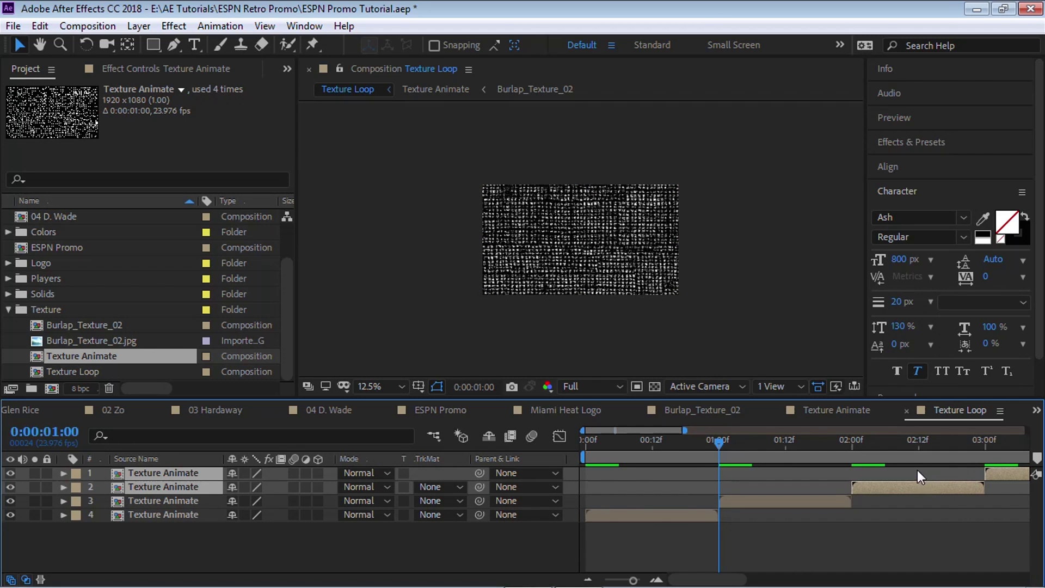
Duplicate the four Texture Animate layers and place the copies in sequence, starting at 4 seconds.
key("ctrl+a")
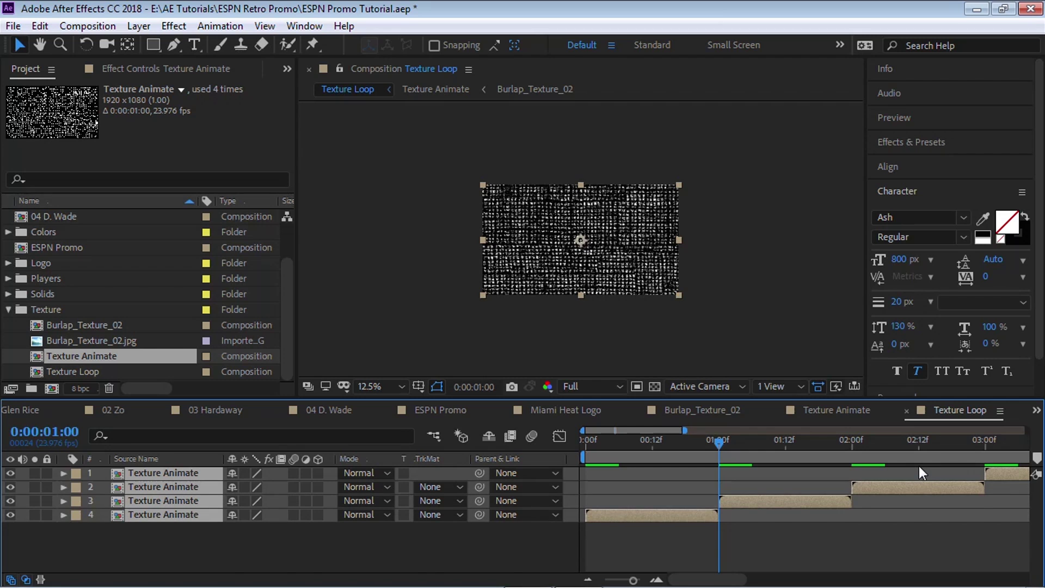
key("ctrl+d")
key("ctrl+shift+bracketright")
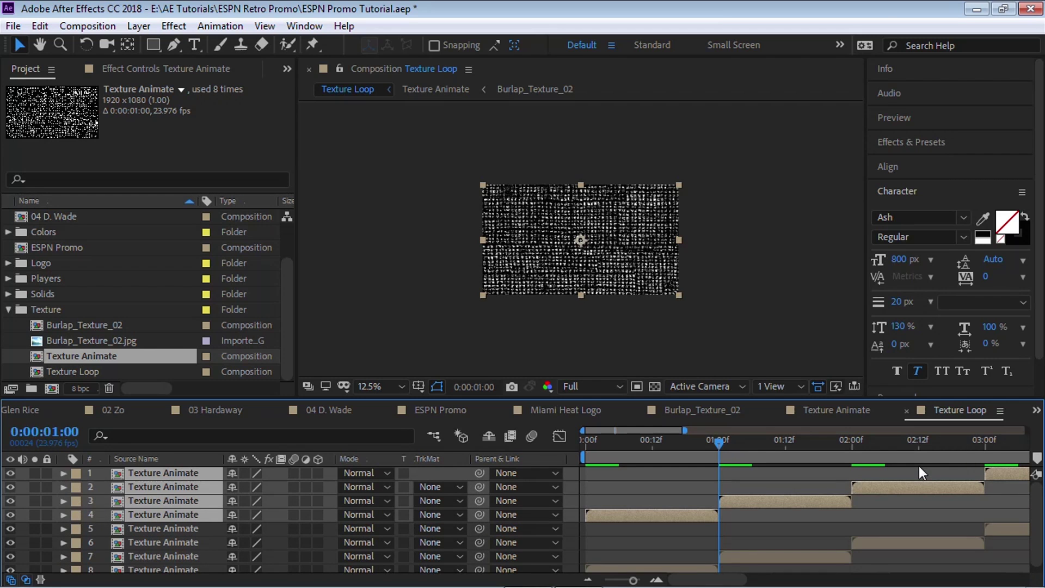
left_click_drag(685, 429, 863, 430)
left_click_drag(624, 513, 799, 501)
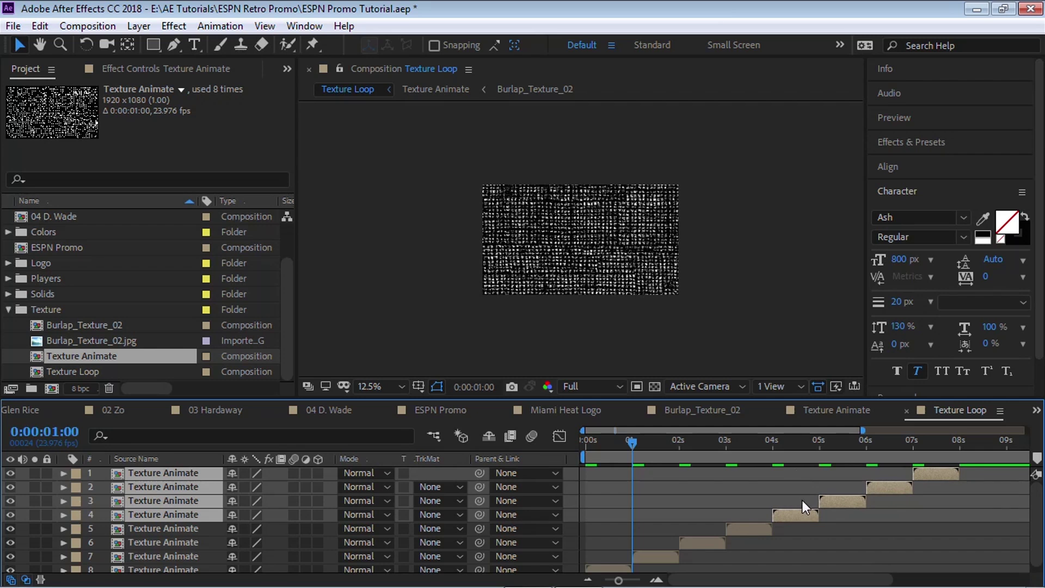
Duplicate the eight Texture Animate layers, place the copies from 8 seconds to fill the 15-second composition, and preview the loop.
key("ctrl+a")
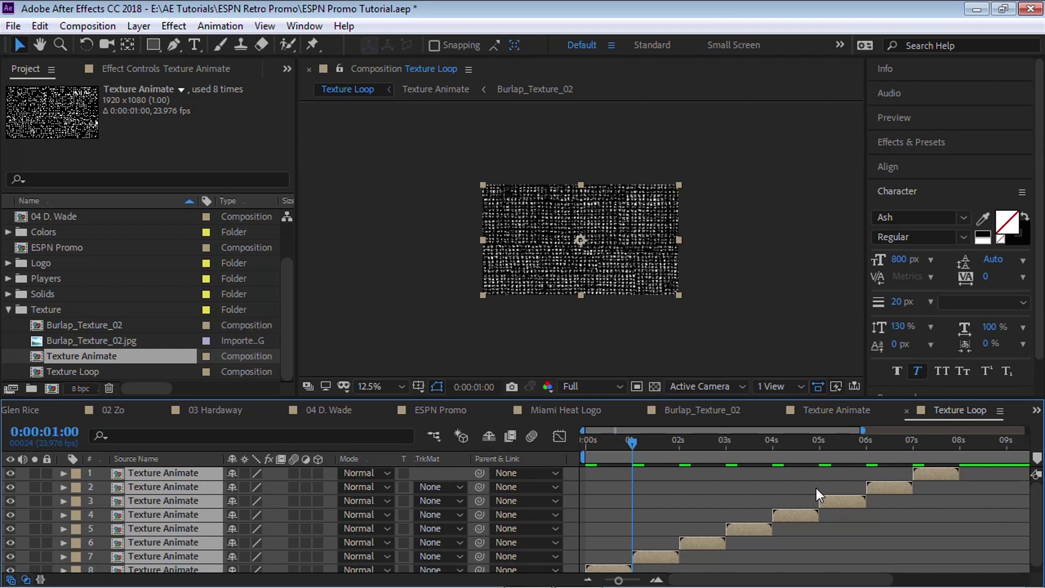
key("ctrl+d")
key("ctrl+shift+bracketright")
key("grave")
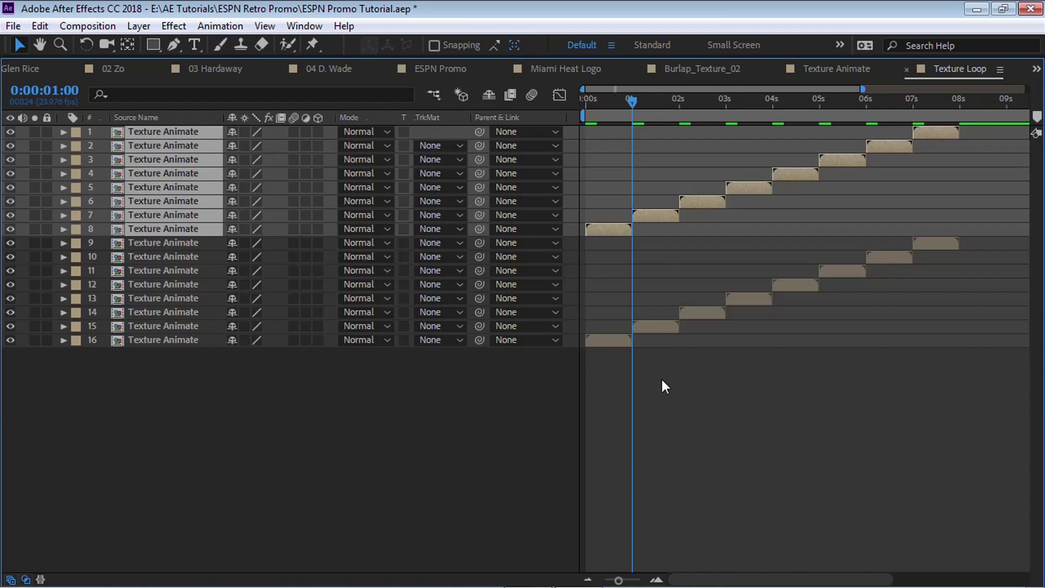
left_click_drag(608, 231, 980, 241)
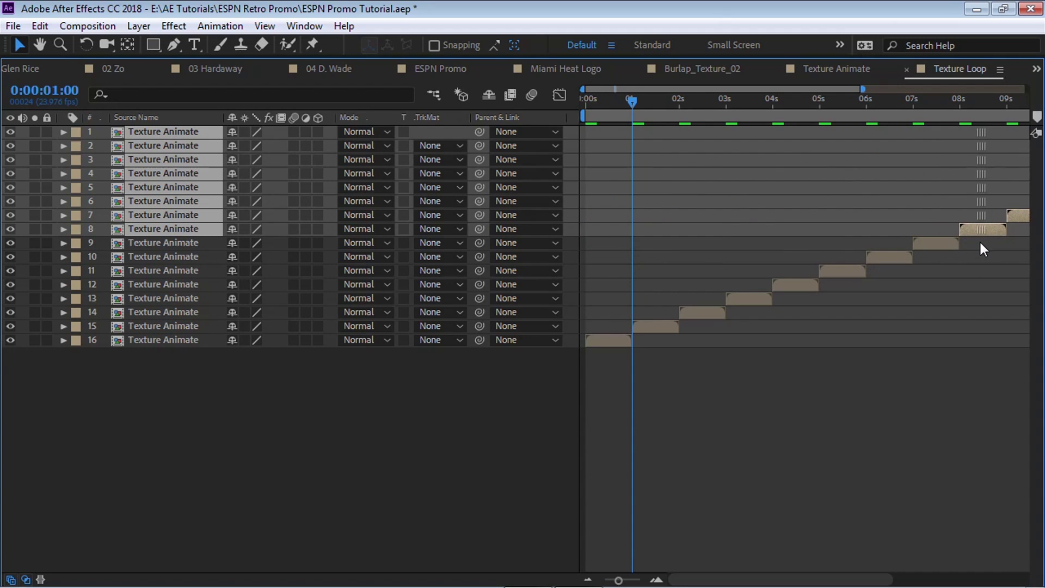
left_click_drag(864, 89, 1027, 89)
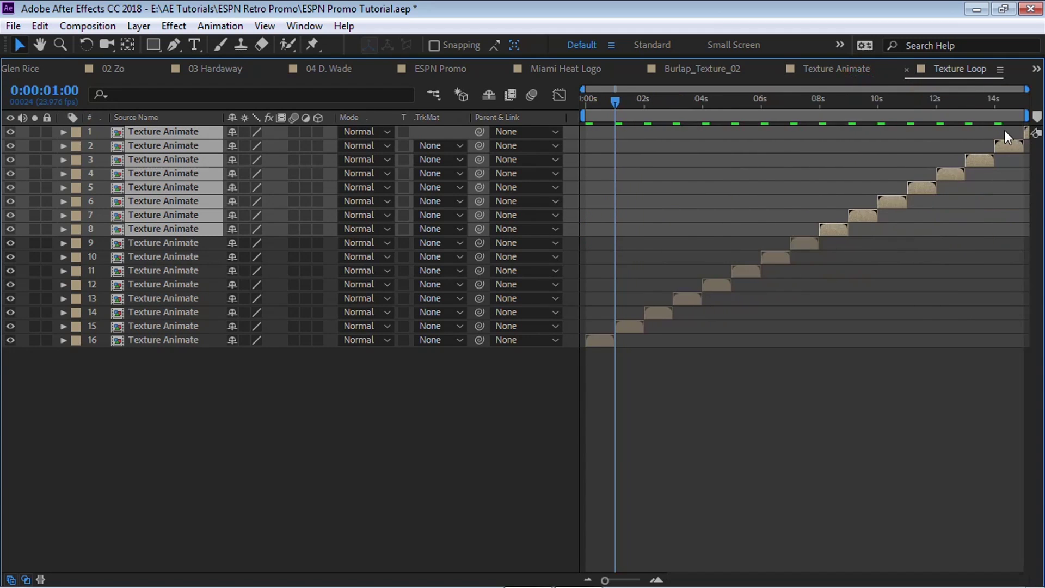
key("grave")
key("space")
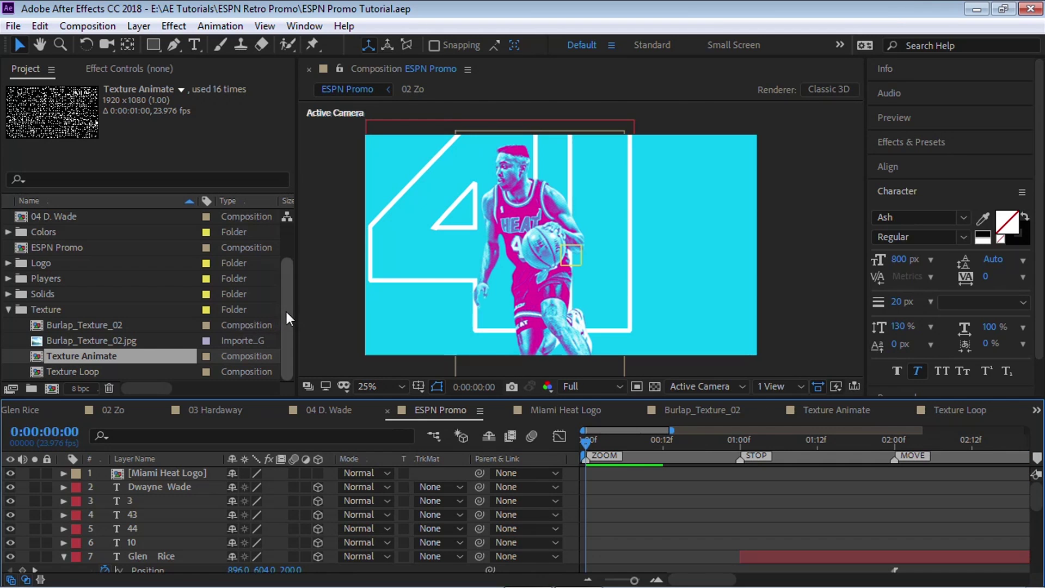
Add Texture Loop to the ESPN Promo composition, between the 01 Glen Rice and BLUE BG layers.
left_click(109, 372)
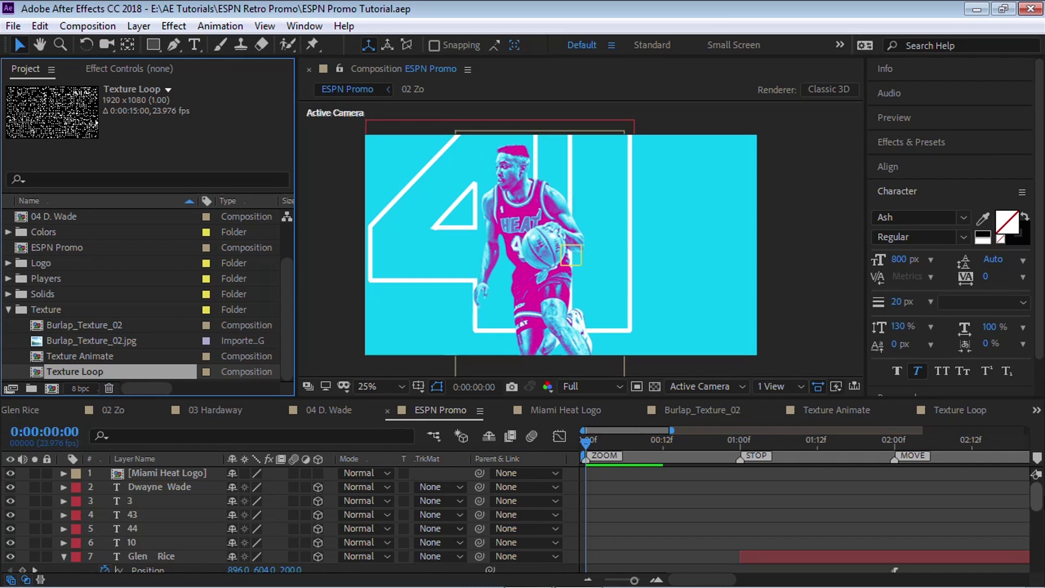
left_click_drag(1036, 495, 1033, 538)
left_click_drag(112, 375, 191, 536)
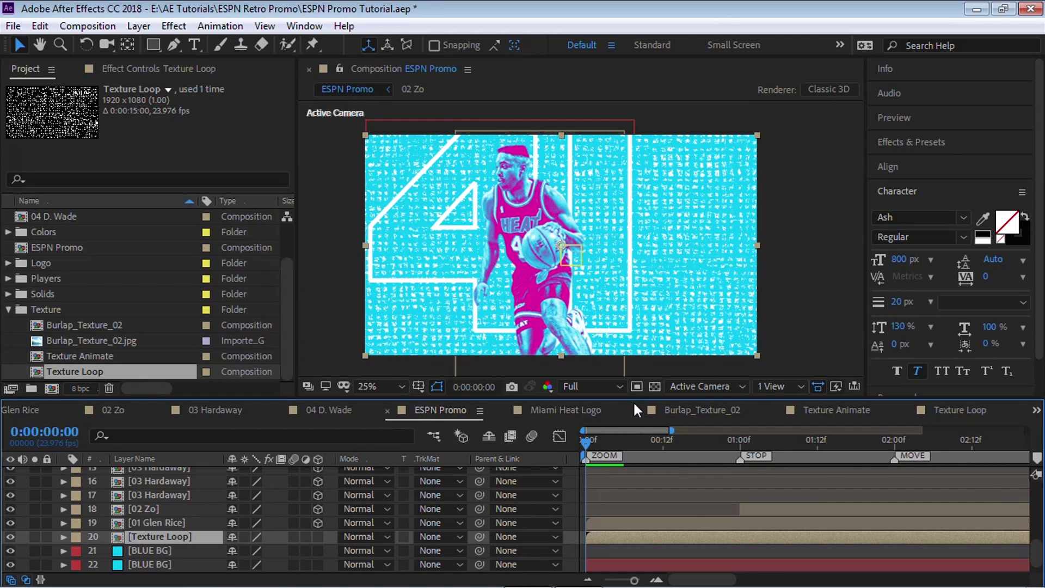
Make the Texture Loop layer 3D and set its Z position to 500, viewing the scene from Custom View 1.
left_click(318, 536)
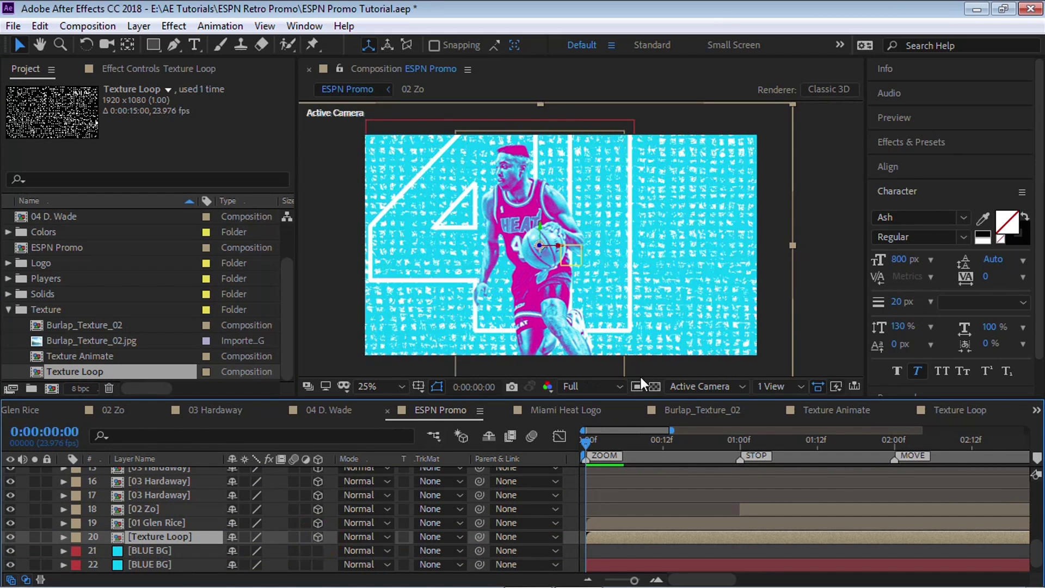
left_click(696, 386)
left_click(713, 332)
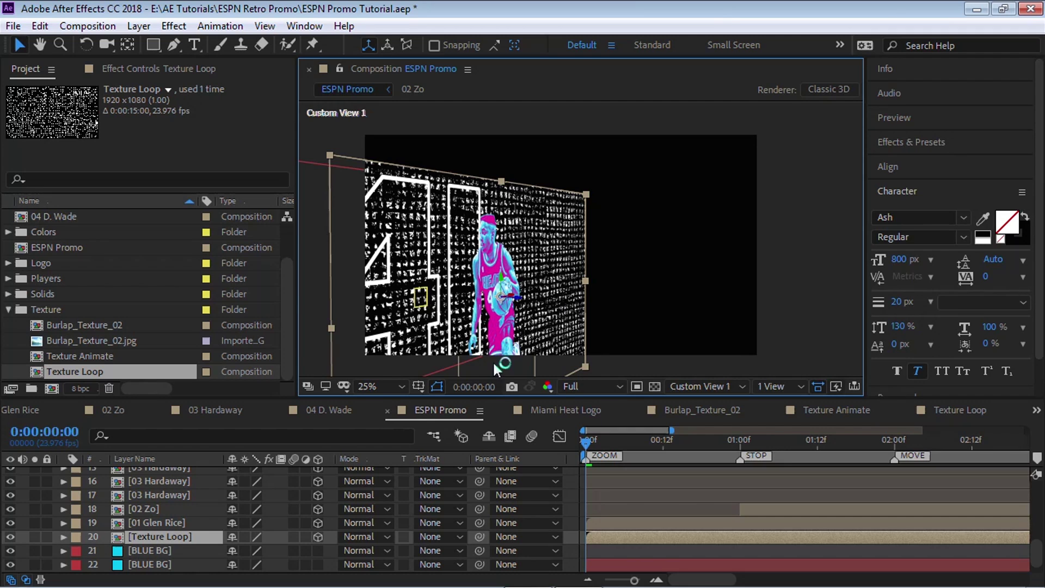
key("p")
left_click(287, 550)
type("500")
key("Return")
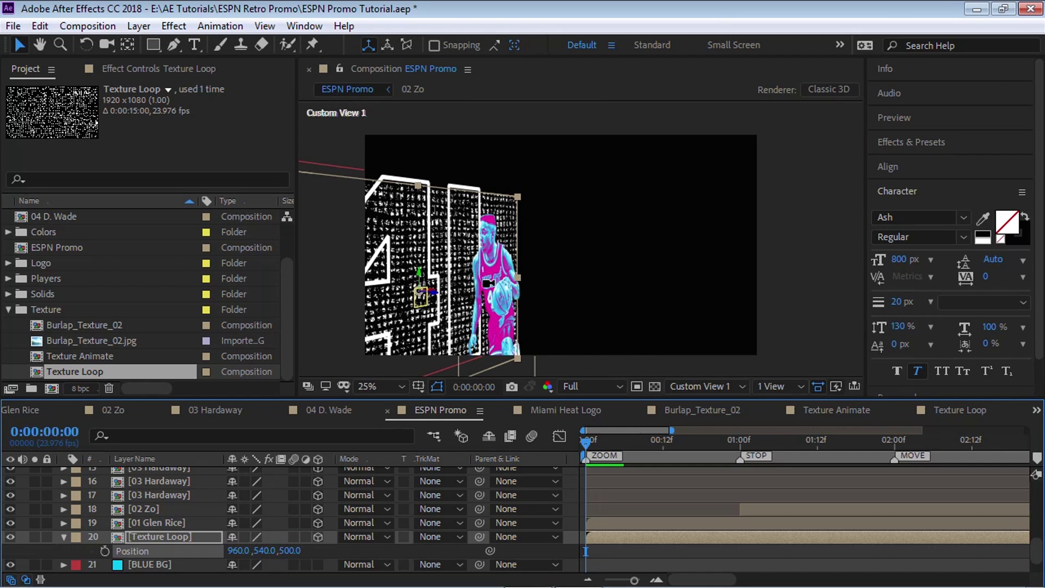
Orbit the custom view to check the layer's depth, return to Active Camera, and move Texture Loop to about X 1044.
key("c")
key("c")
left_click_drag(487, 291, 409, 268)
left_click(706, 387)
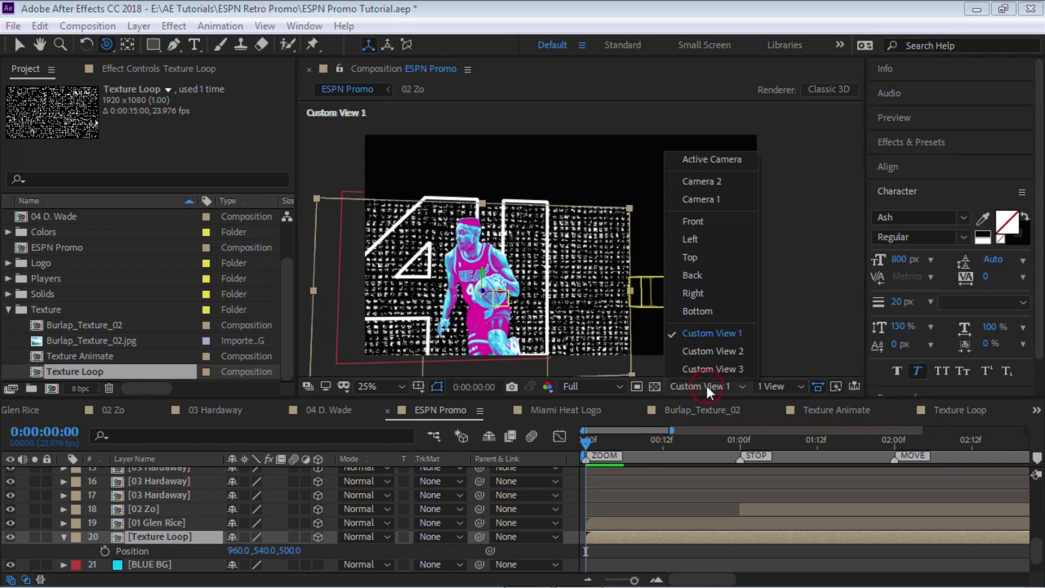
left_click(705, 159)
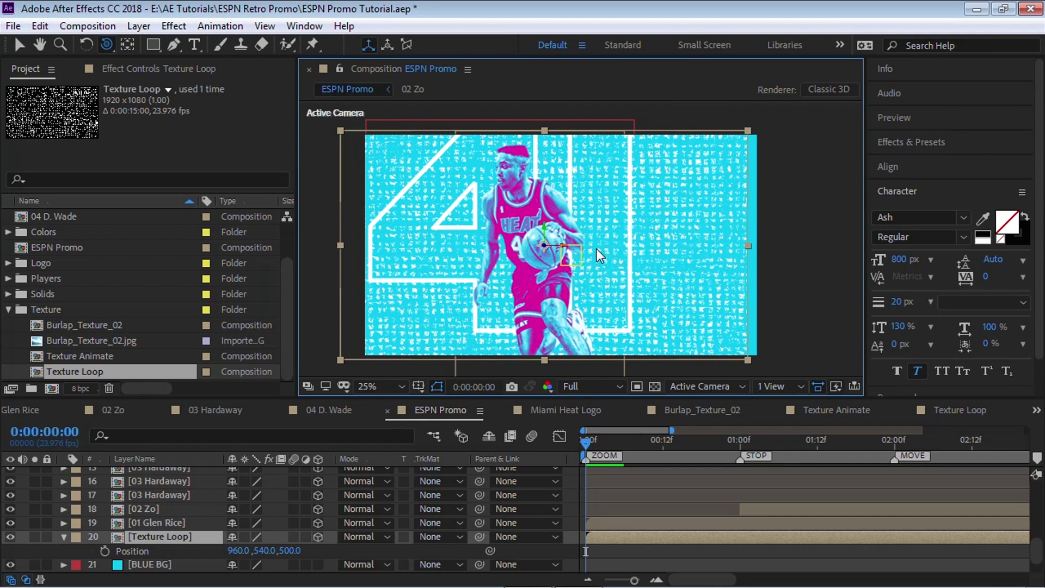
key("v")
left_click_drag(562, 245, 581, 229)
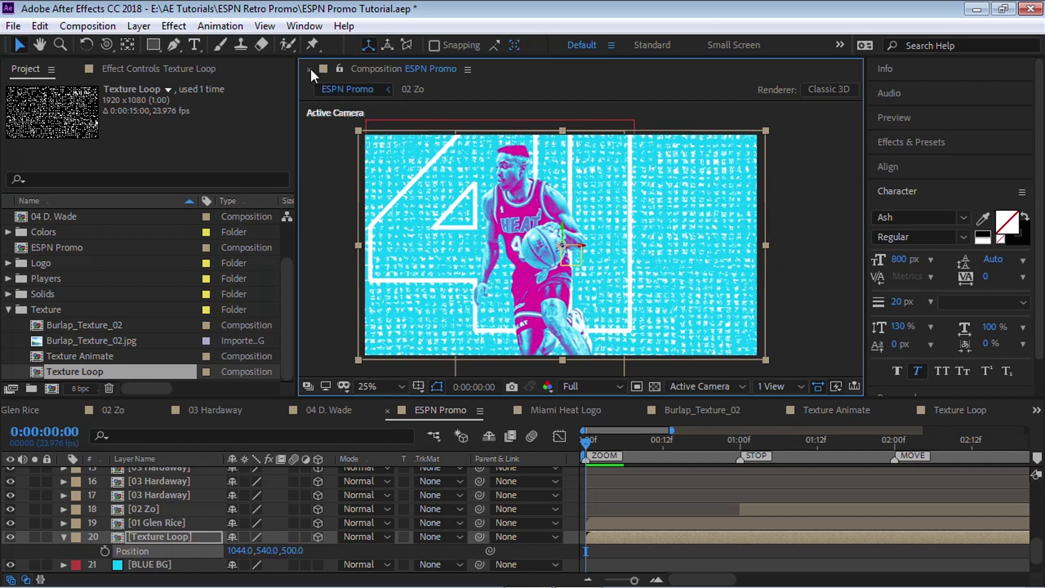
Apply the Motion Tile effect to Texture Loop with an output width of 200 and output height of 150.
left_click(173, 25)
mouse_move(319, 276)
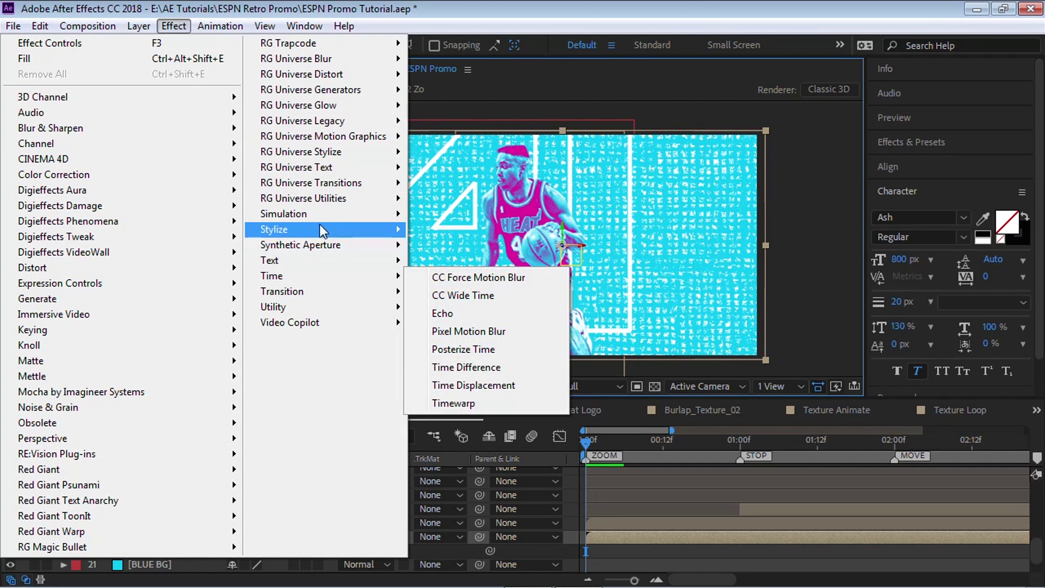
mouse_move(319, 229)
left_click(477, 464)
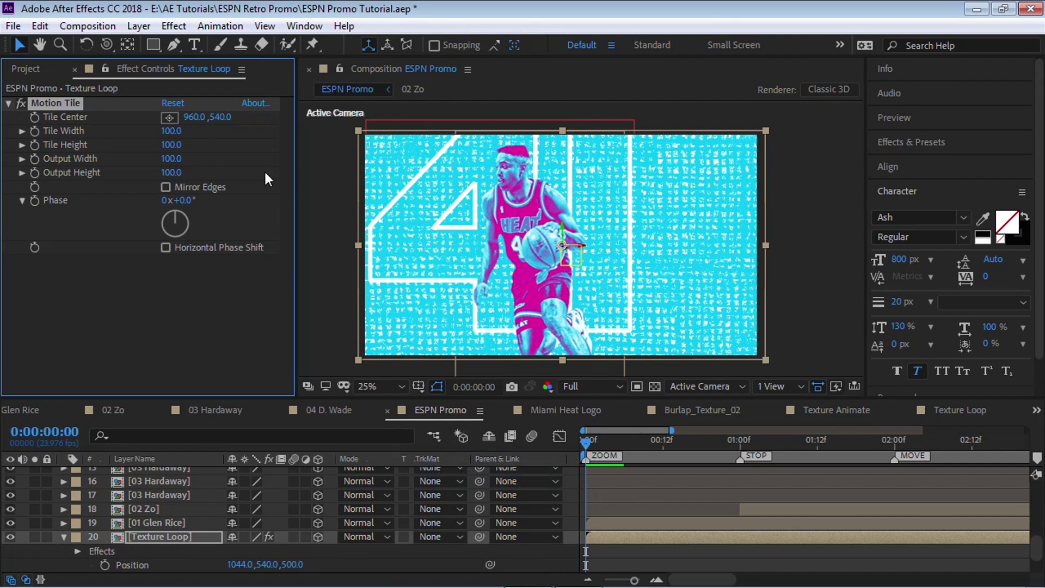
left_click(173, 158)
type("200")
key("Tab")
type("150")
key("Return")
Preview the camera move, shift Texture Loop horizontally to about X 1676 at 0:00:03:20, and return to the start.
key("space")
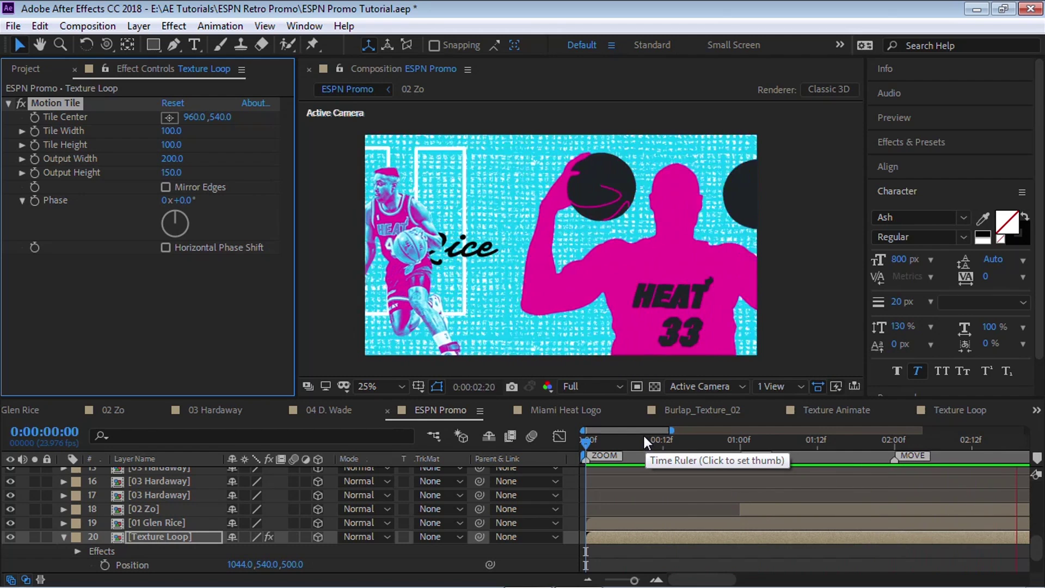
key("space")
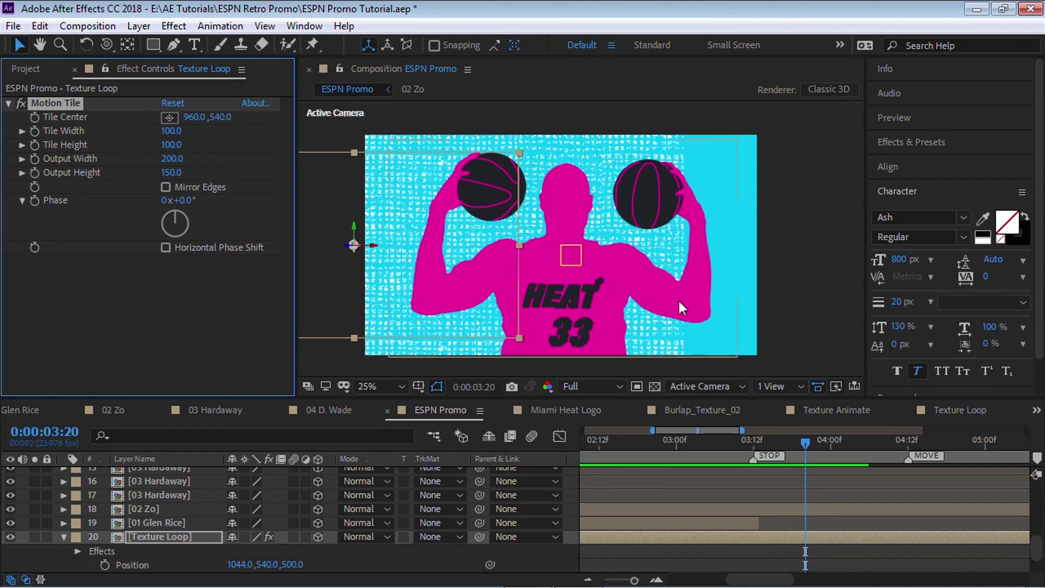
left_click_drag(378, 243, 509, 231)
key("Home")
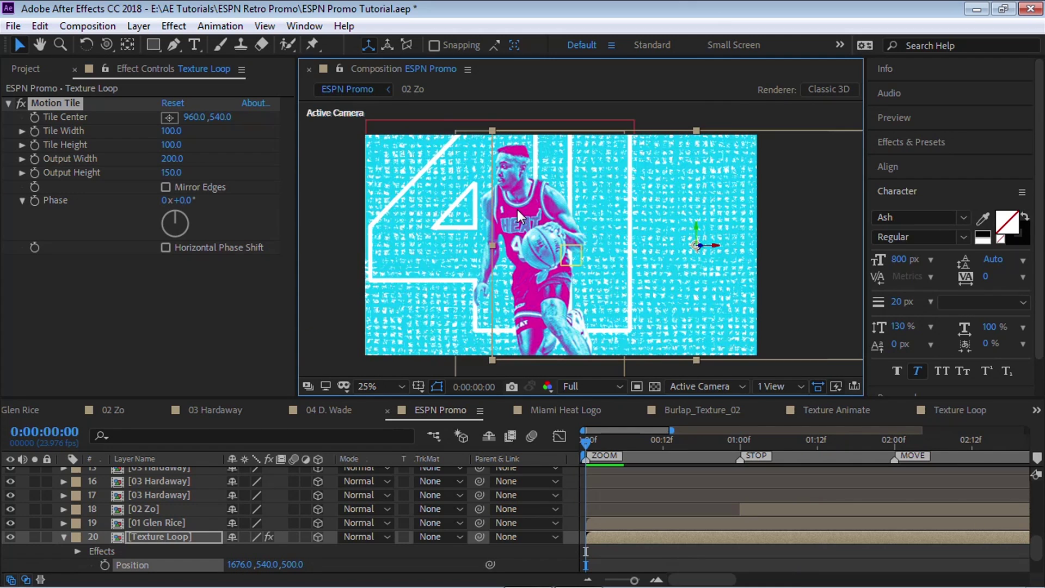
Place Colors/Heat Vice Colors.psd from the Colors folder as the top layer, aligned to the frame's upper-left corner.
left_click(26, 68)
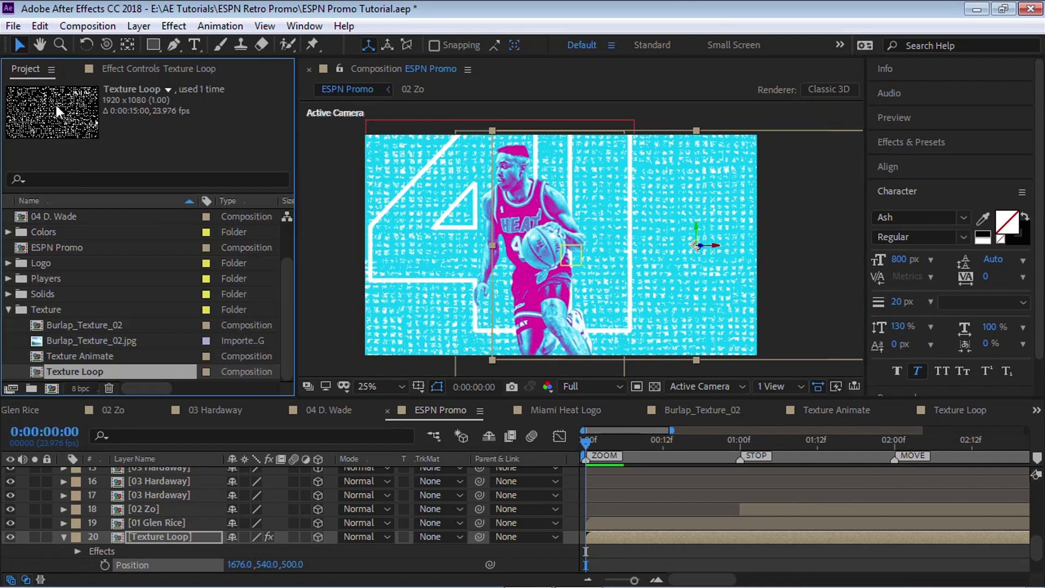
left_click(9, 309)
left_click(8, 278)
left_click_drag(60, 294, 386, 165)
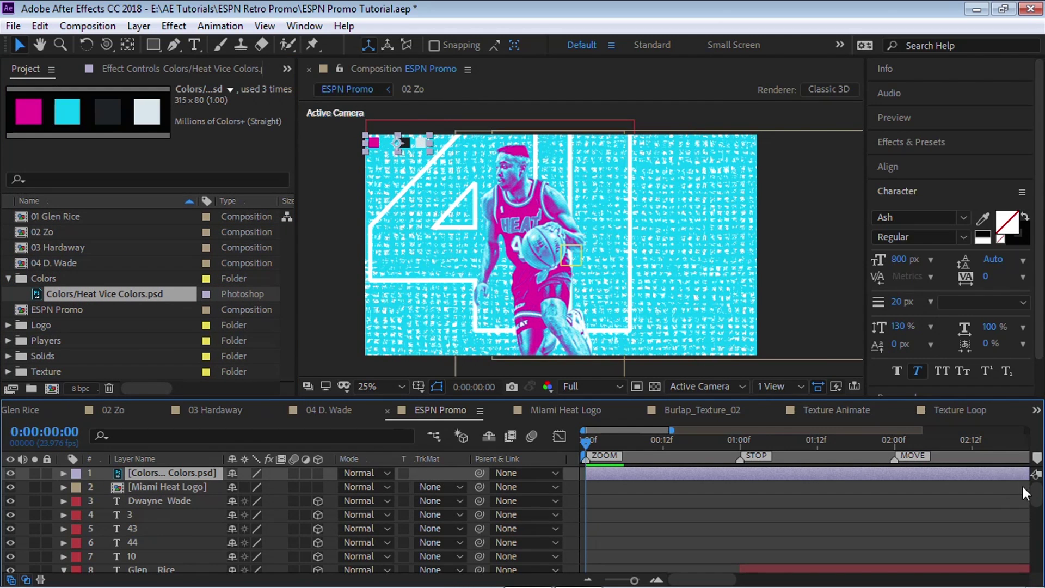
Apply a Fill effect to Texture Loop and sample its color from the magenta swatch.
left_click_drag(1038, 502, 1039, 565)
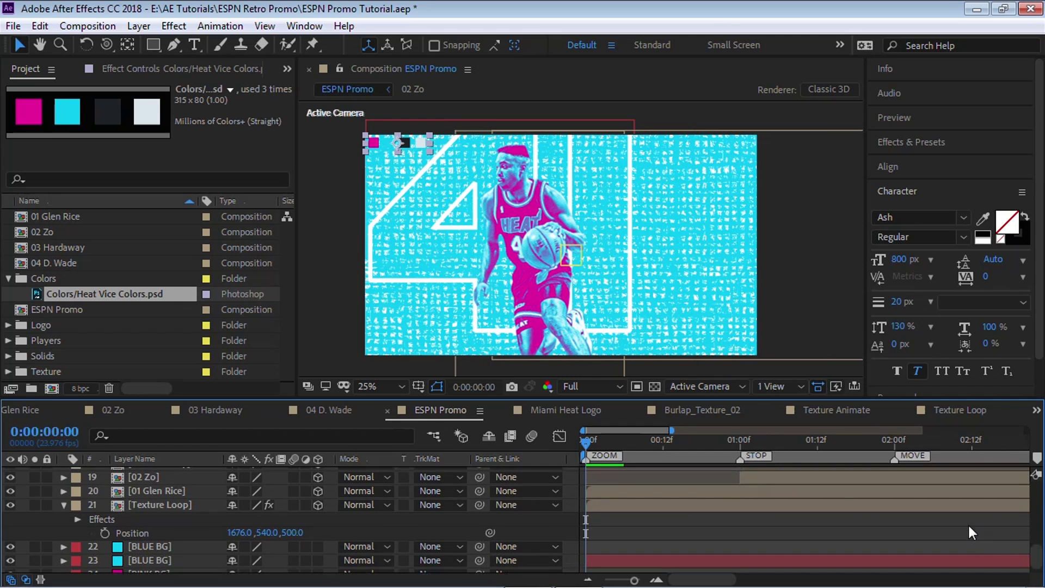
left_click(175, 505)
left_click(183, 21)
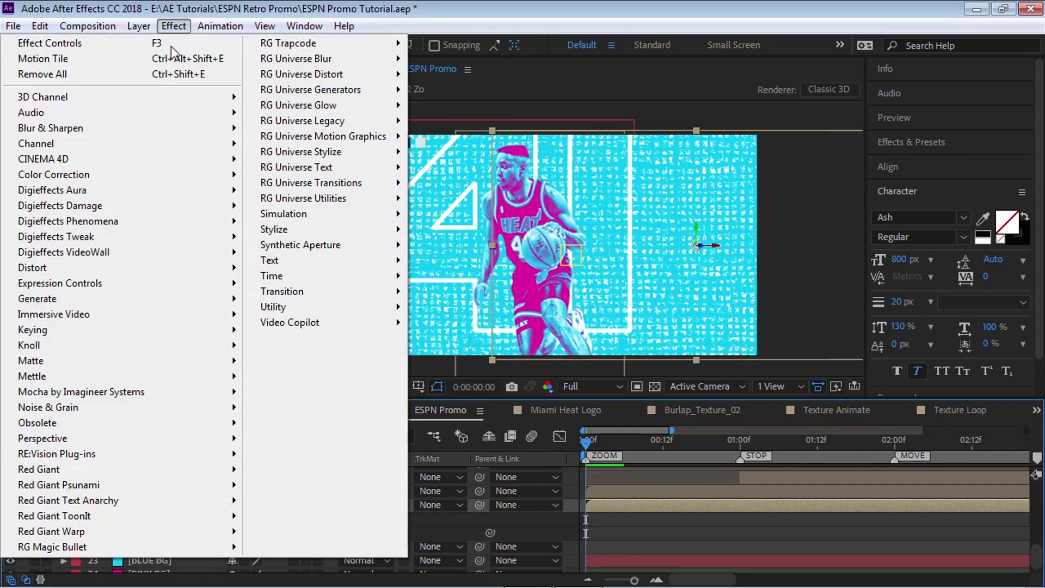
mouse_move(151, 300)
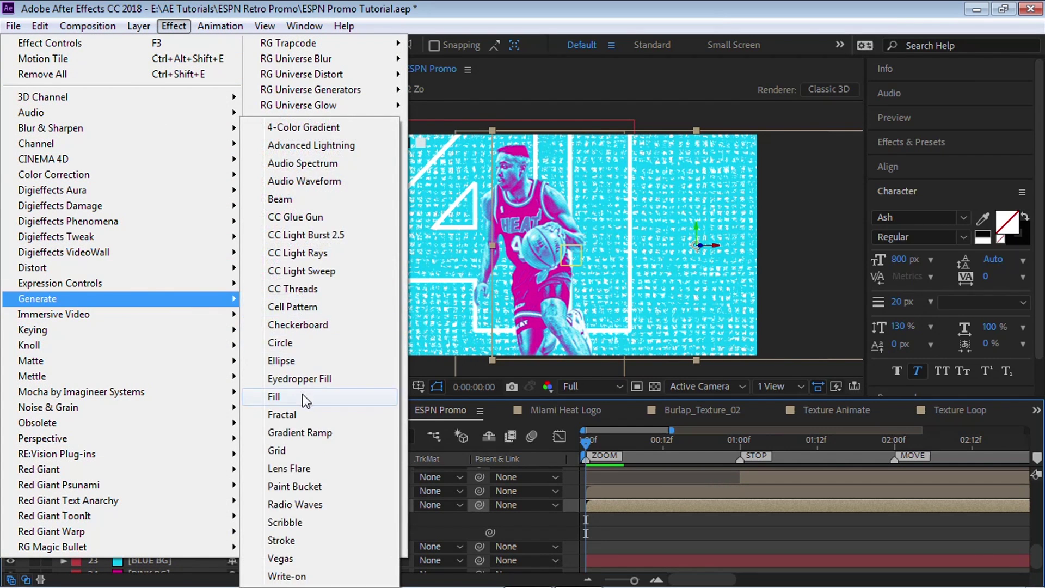
left_click(276, 397)
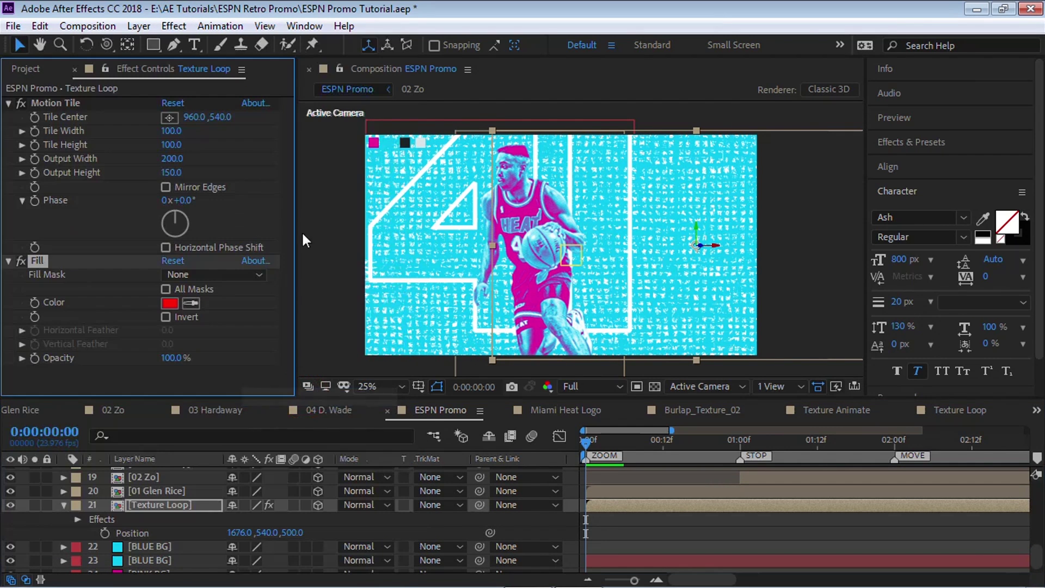
left_click(374, 141)
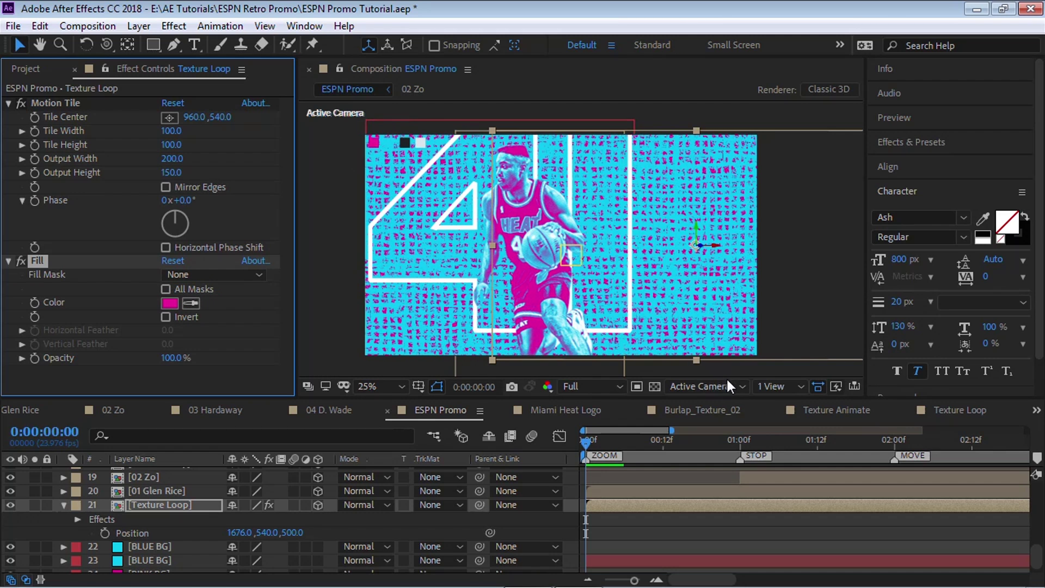
Preview the magenta texture and split the Texture Loop layer at the STOP marker at 0:00:06:00.
key("space")
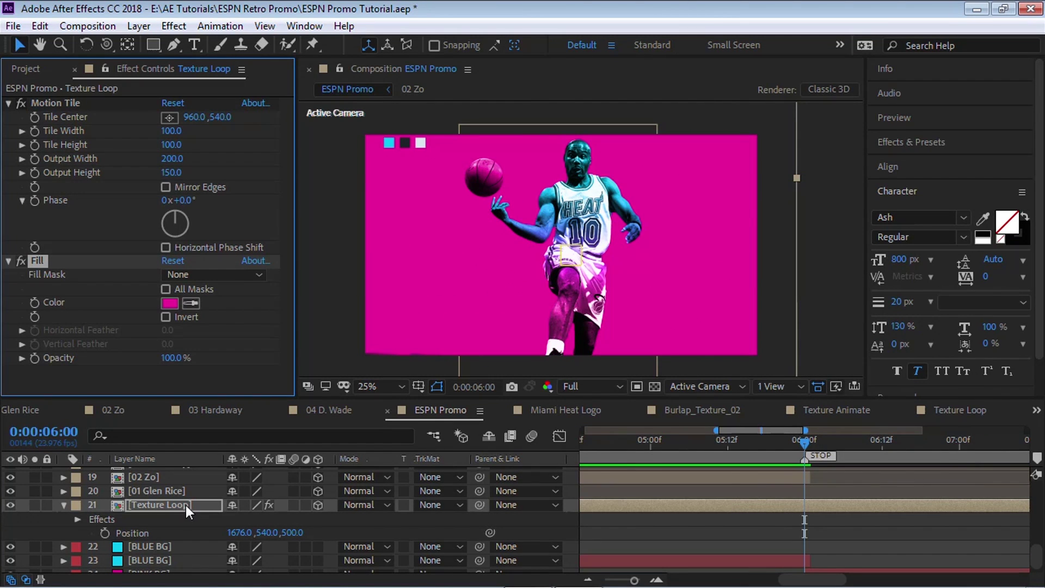
left_click(201, 506)
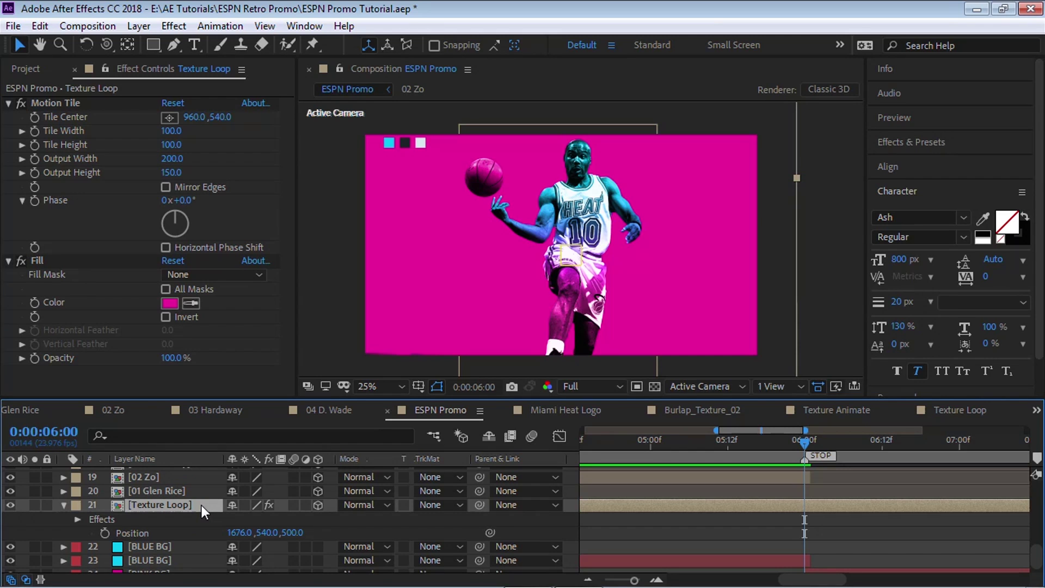
key("ctrl+d")
left_click(831, 449)
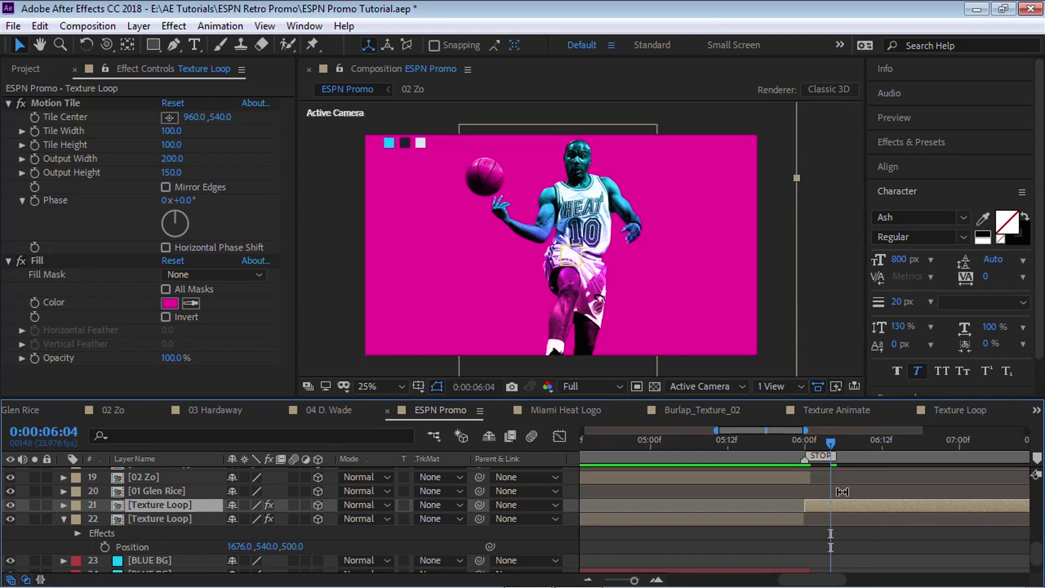
Change the Fill color of the Texture Loop segment starting at 6 seconds to white.
left_click(171, 301)
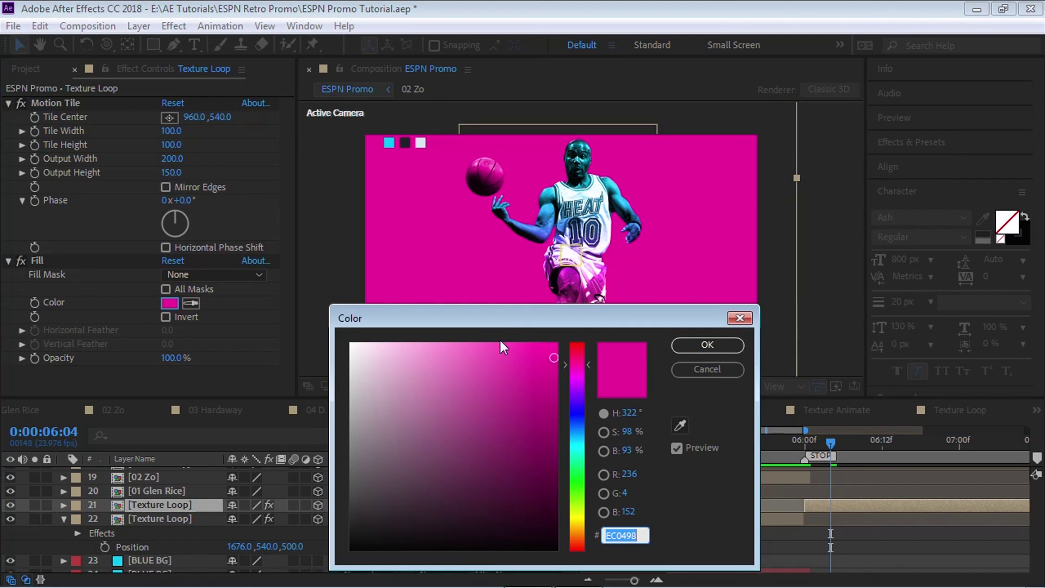
left_click_drag(501, 340, 352, 342)
left_click(698, 342)
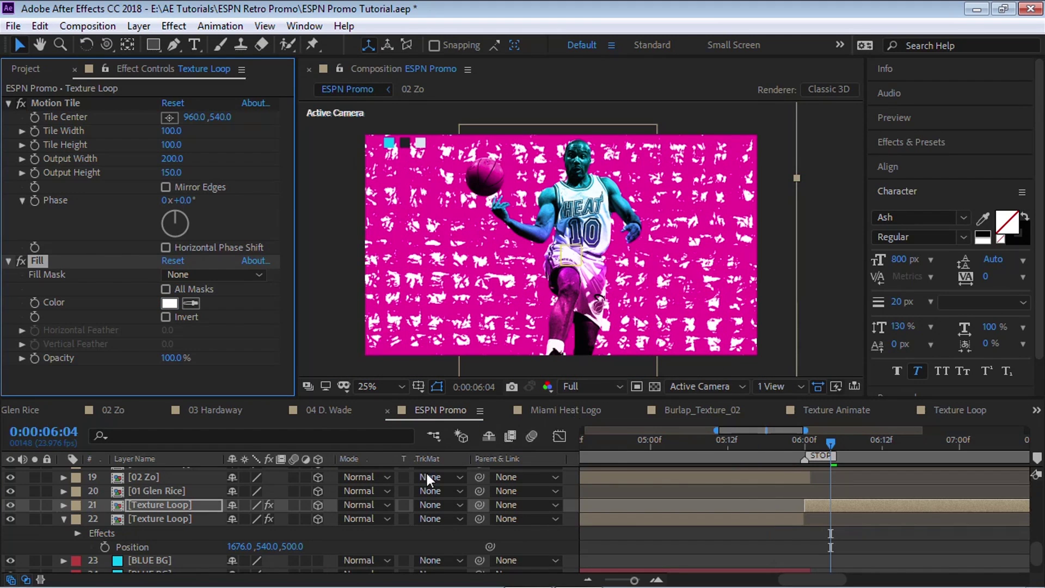
Scale the white Texture Loop segment to 35%.
key("s")
left_click(254, 518)
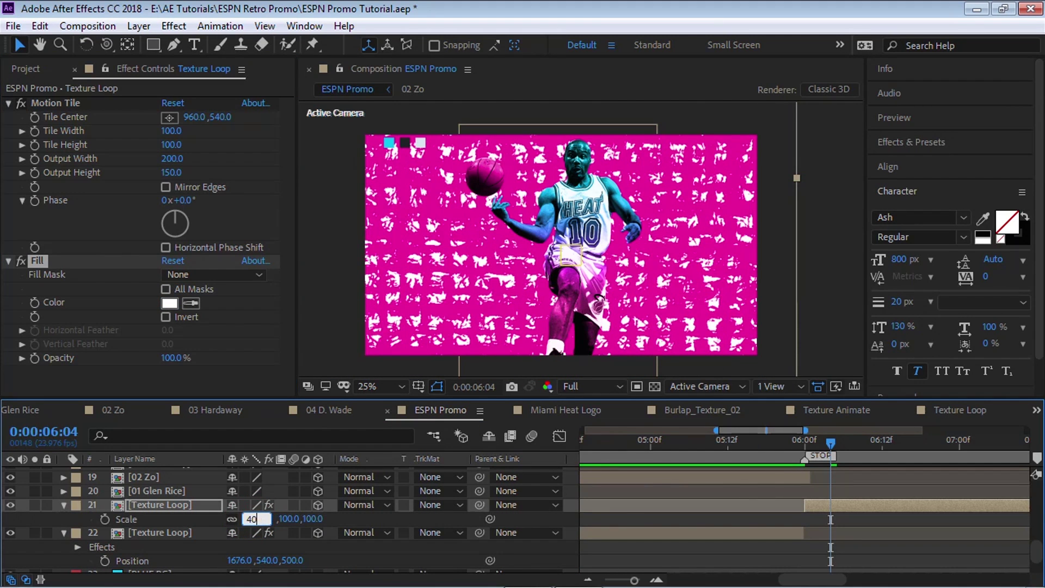
type("40")
key("Return")
left_click(253, 514)
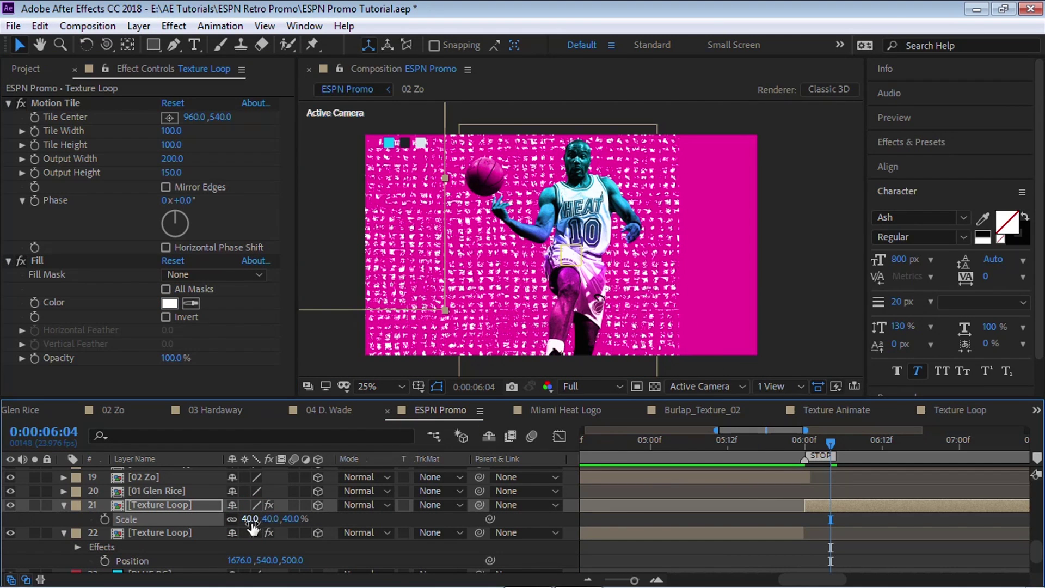
type("35")
key("Return")
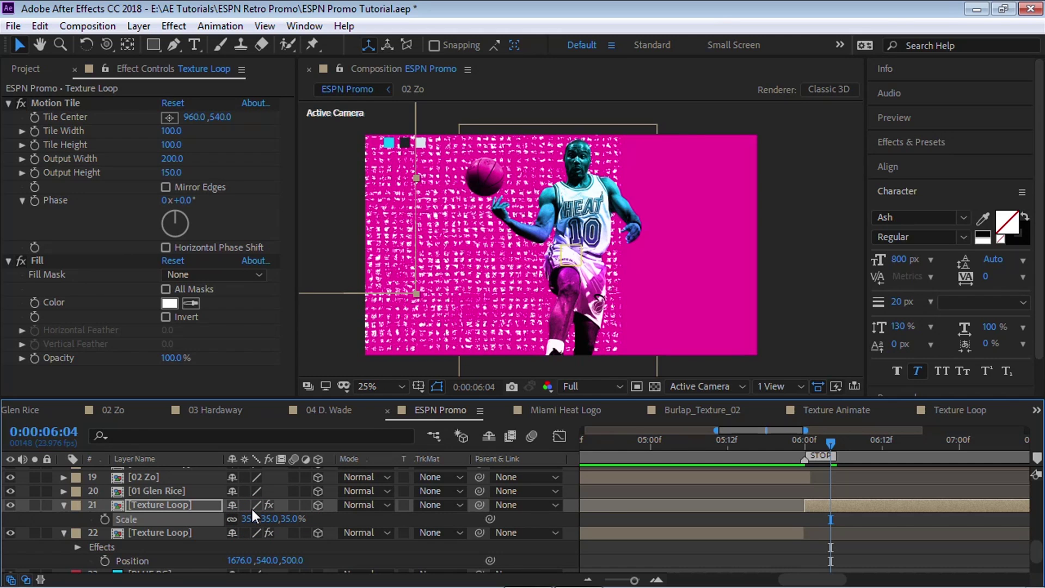
Reposition the white Texture Loop segment so it covers the whole pink background behind the number 10 player.
key("comma")
left_click_drag(403, 206, 572, 207)
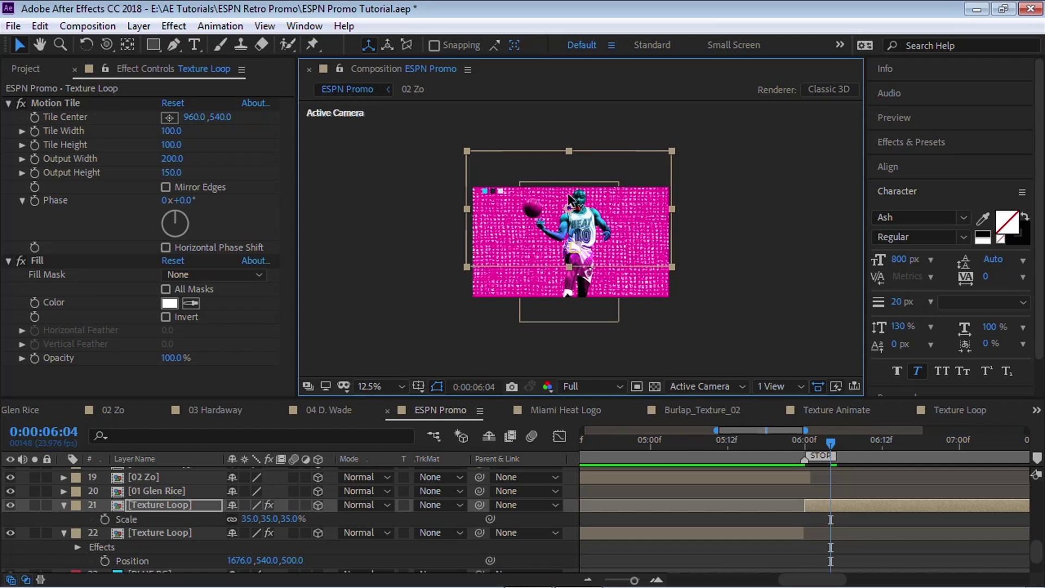
left_click_drag(570, 202, 570, 213)
key("period")
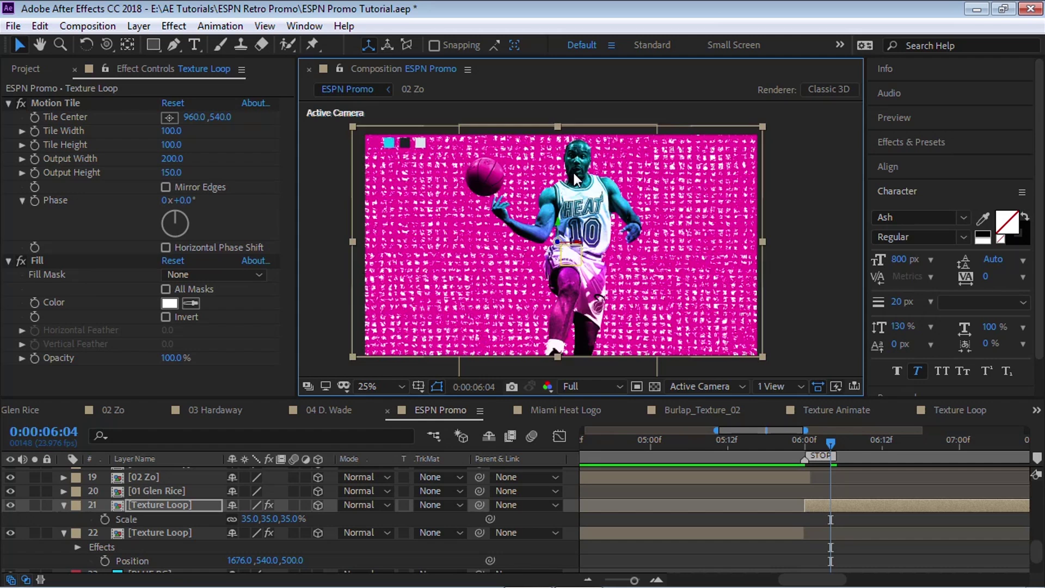
Extend the work area, preview the white texture, and split its layer at the CUT marker at 0:00:09:06.
left_click_drag(804, 432, 868, 430)
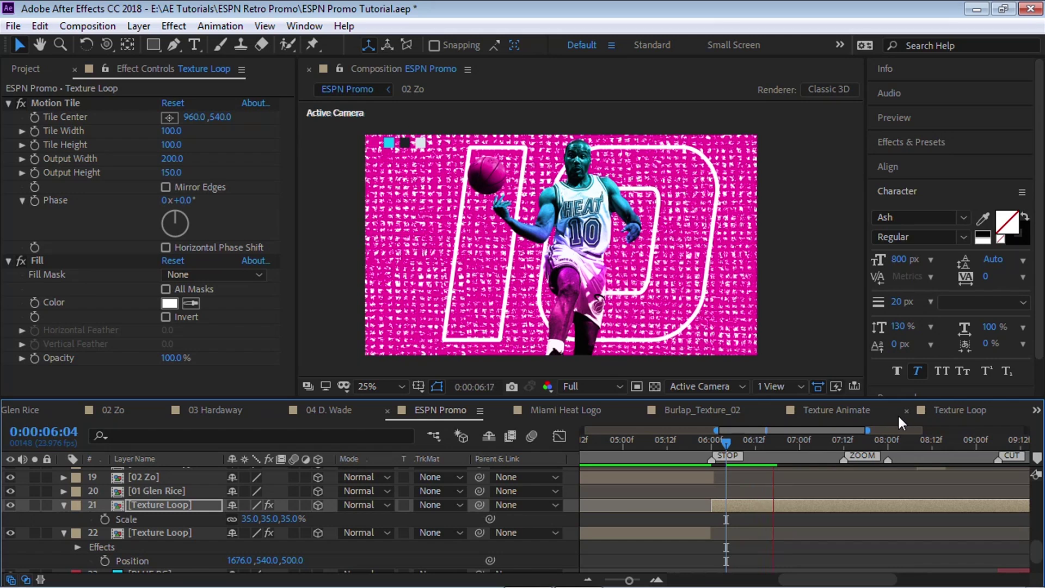
left_click_drag(847, 439, 997, 452)
key("space")
left_click_drag(873, 425, 913, 429)
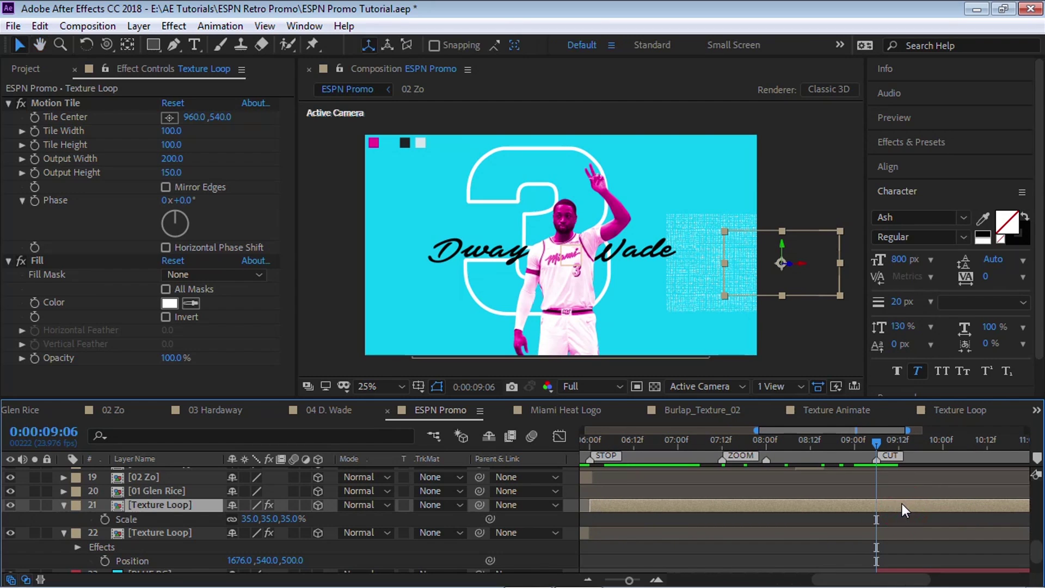
key("ctrl+shift+d")
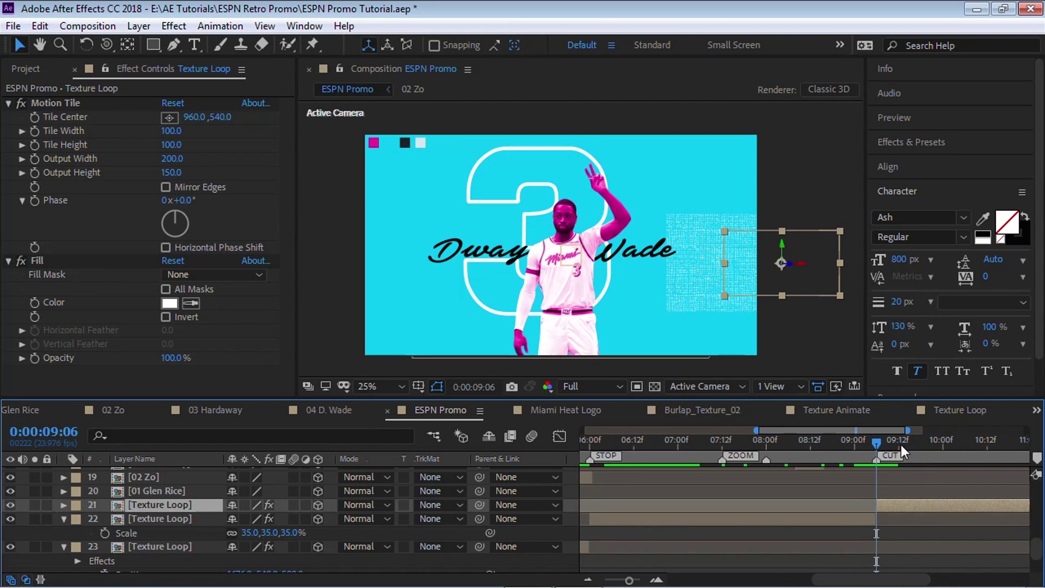
Center the last Texture Loop segment behind Dwyane Wade and set its scale to 100%.
left_click(899, 444)
left_click_drag(830, 270, 571, 220)
key("s")
left_click(253, 518)
type("100")
key("Return")
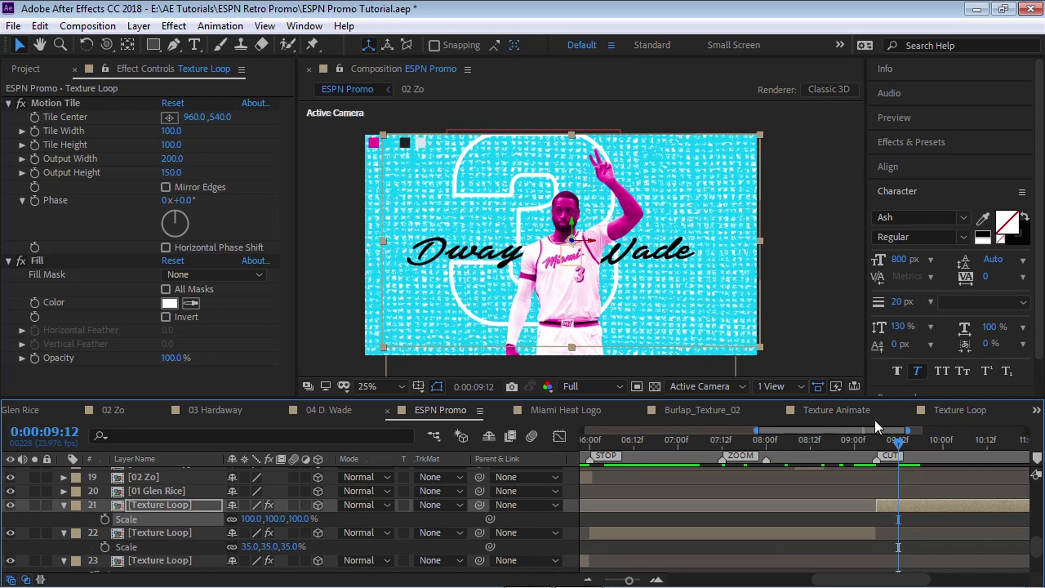
Sample the magenta swatch as the last Texture Loop segment's Fill color and preview the result.
left_click(192, 303)
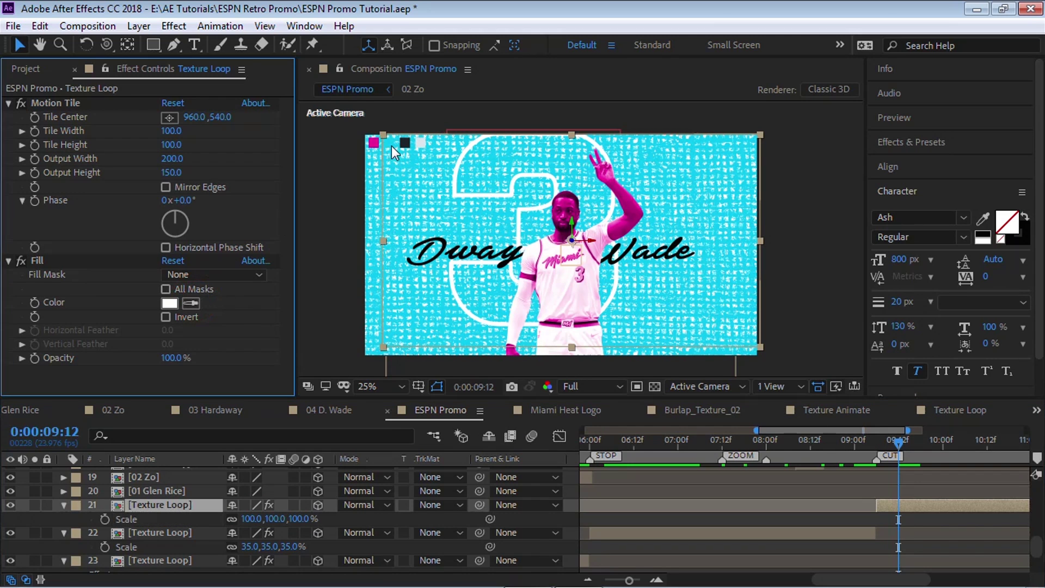
left_click(372, 145)
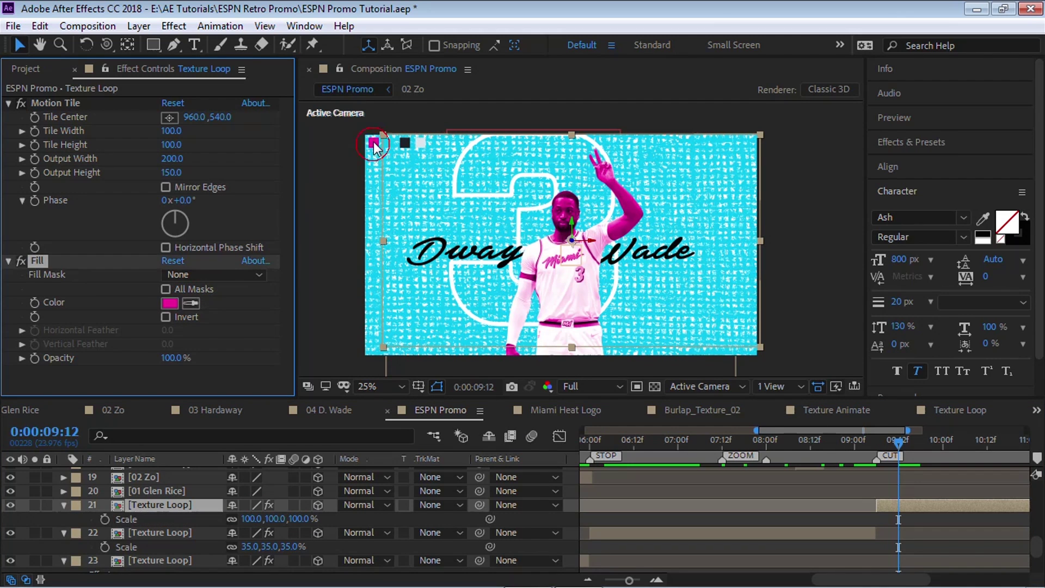
left_click(861, 443)
key("space")
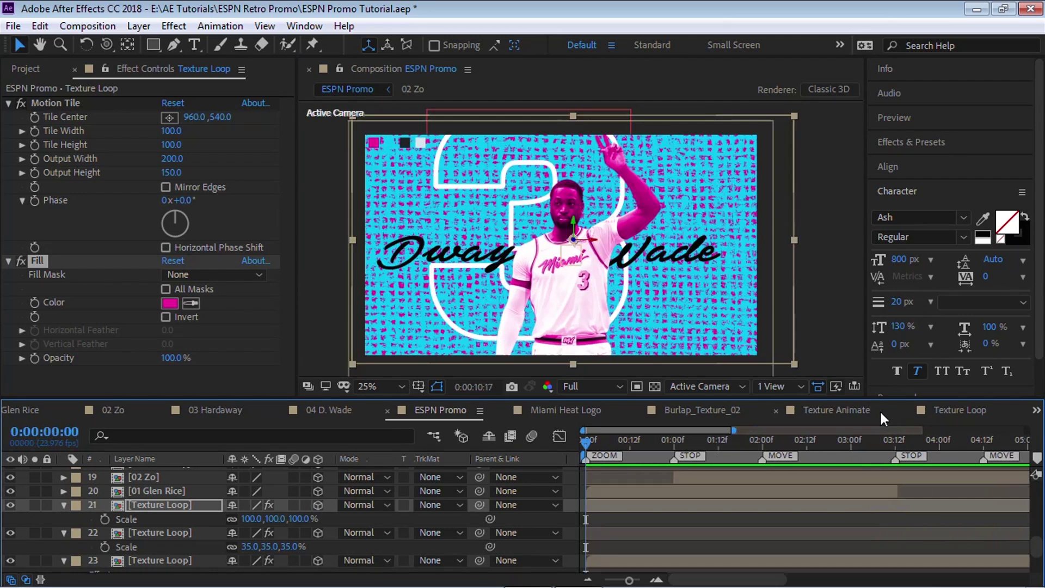